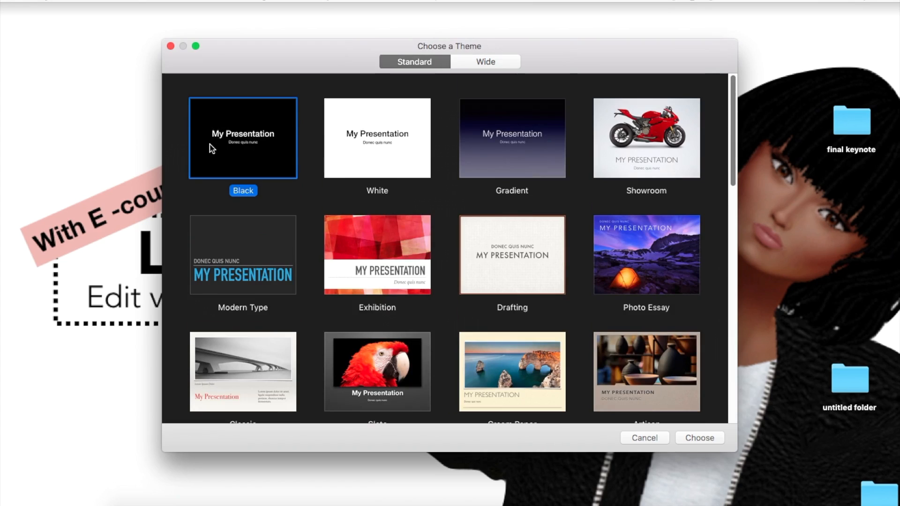
Step: Create a new presentation from the White theme in the Standard format
{"action": "left_click", "coordinate": [369, 140]}
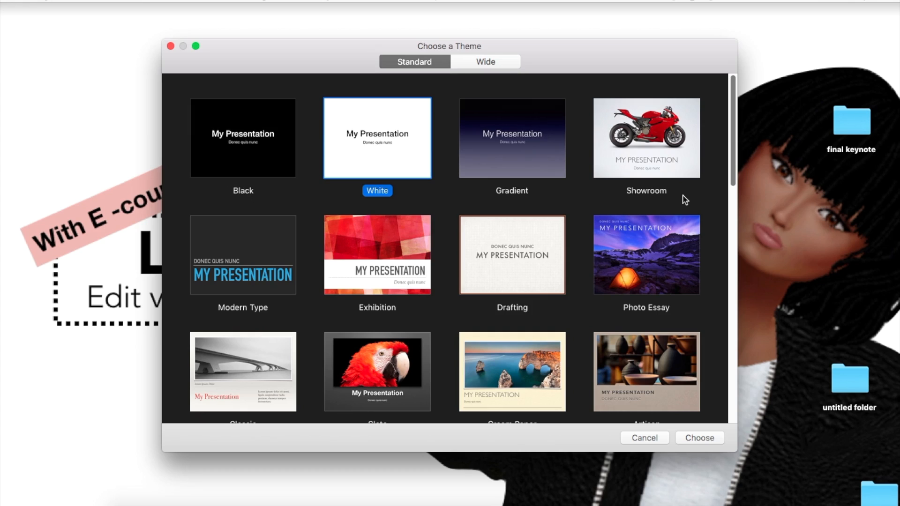
{"action": "left_click_drag", "start_coordinate": [732, 153], "coordinate": [729, 291]}
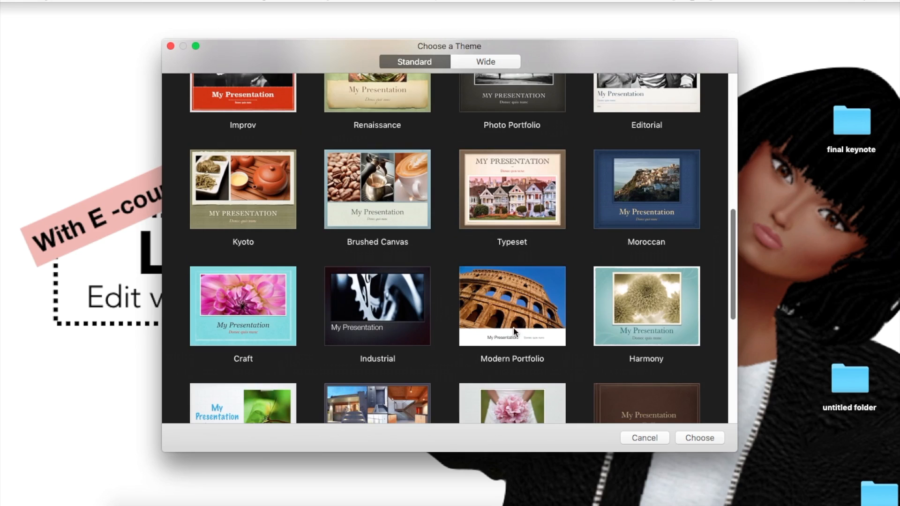
{"action": "left_click_drag", "start_coordinate": [730, 284], "coordinate": [718, 104]}
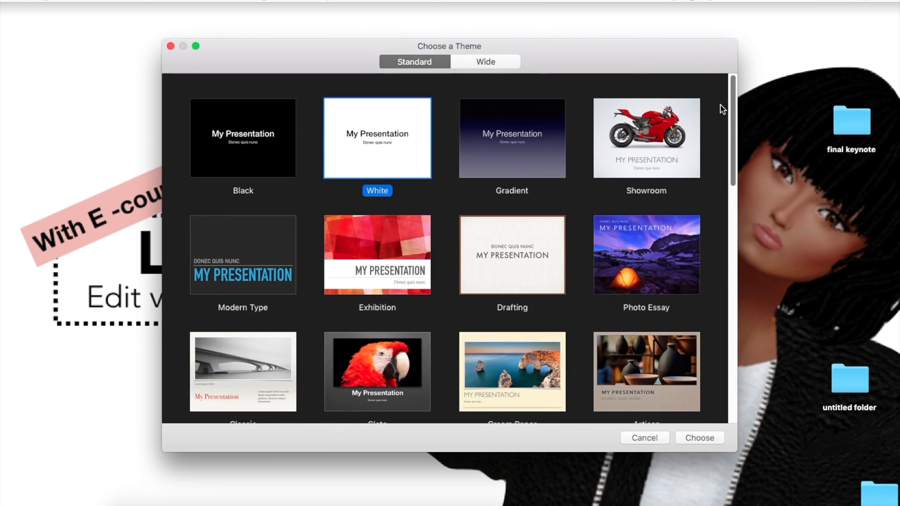
{"action": "left_click", "coordinate": [694, 437]}
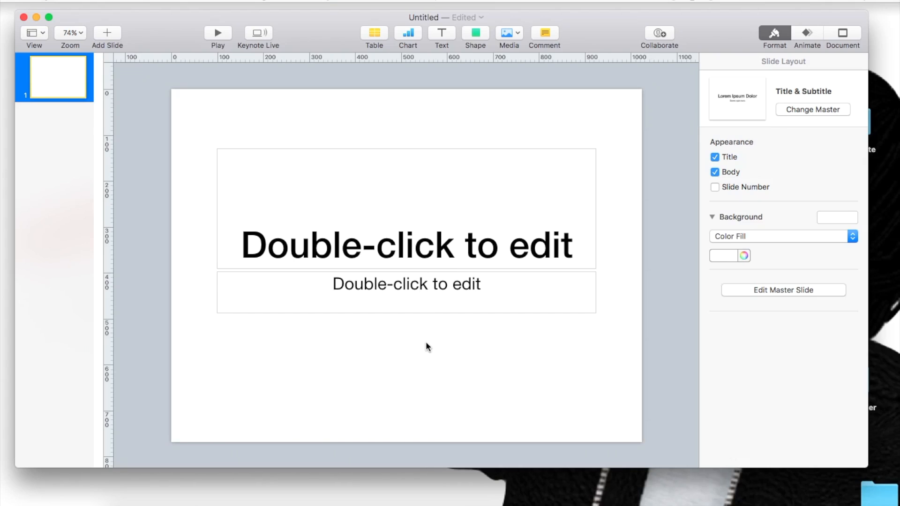
Step: Add a Blank slide and delete the original Title & Subtitle slide
{"action": "left_click", "coordinate": [102, 37]}
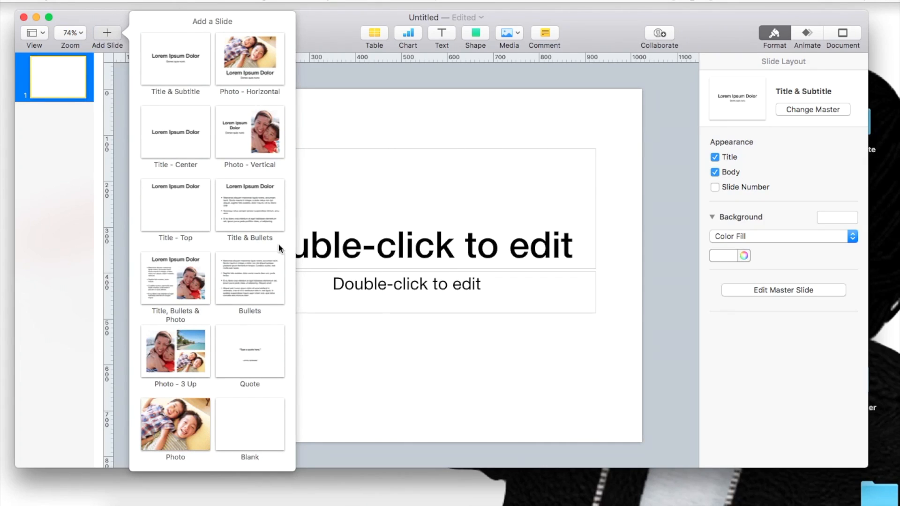
{"action": "left_click", "coordinate": [255, 427]}
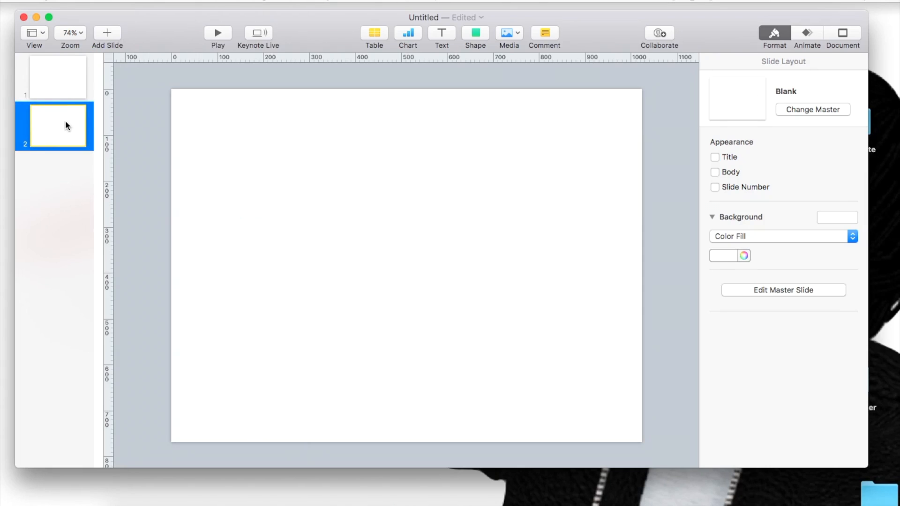
{"action": "left_click", "coordinate": [60, 87]}
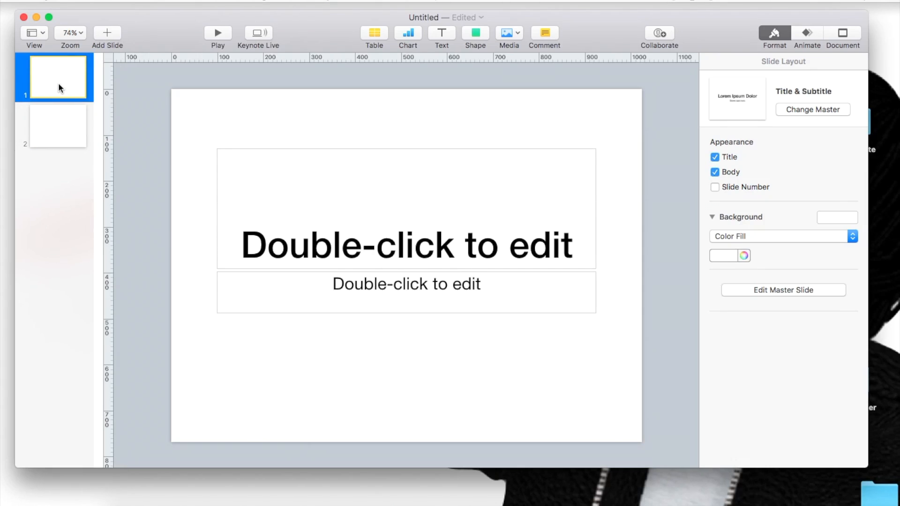
{"action": "key", "text": "Delete"}
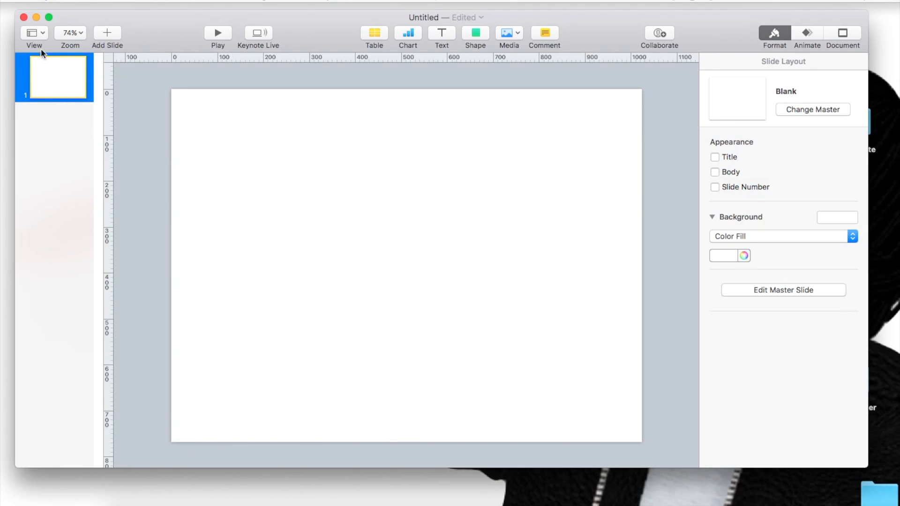
Step: Hide the rulers around the slide and show them again
{"action": "left_click", "coordinate": [31, 34]}
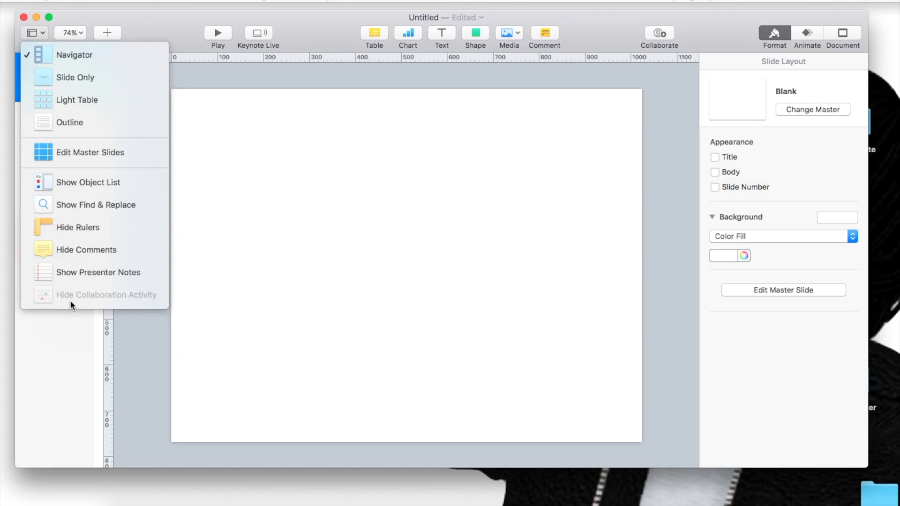
{"action": "left_click", "coordinate": [55, 227]}
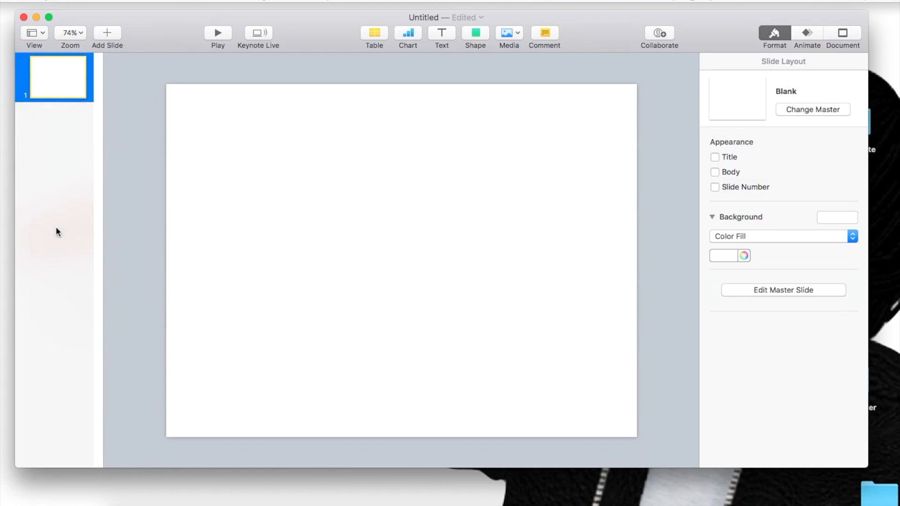
{"action": "left_click", "coordinate": [32, 32]}
{"action": "left_click", "coordinate": [71, 226]}
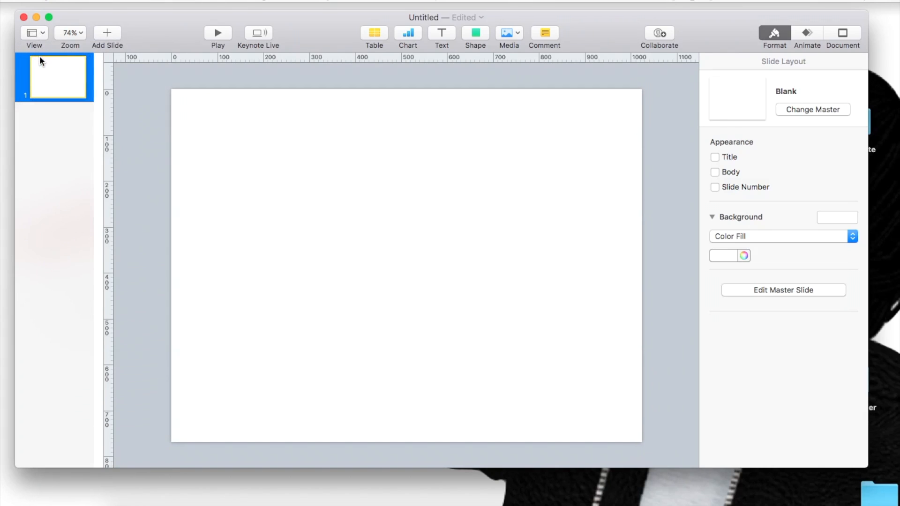
{"action": "left_click", "coordinate": [64, 33]}
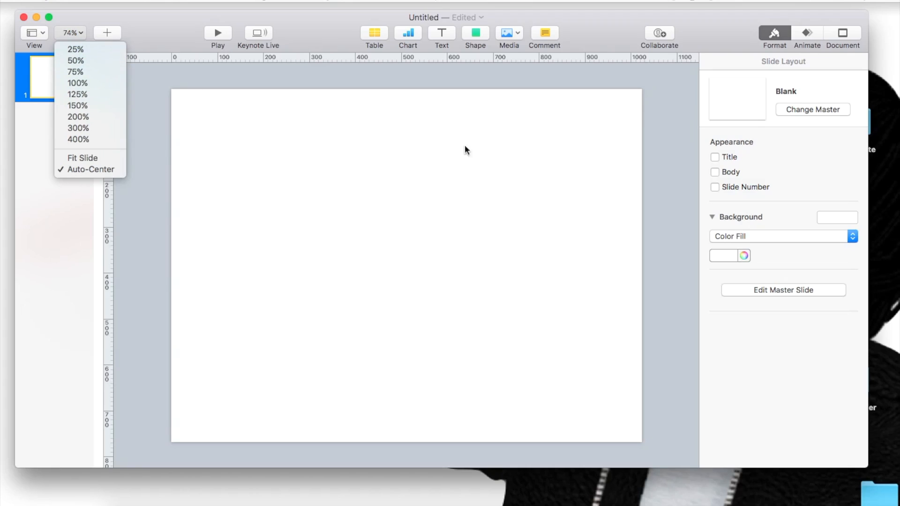
{"action": "left_click", "coordinate": [73, 110]}
{"action": "scroll", "coordinate": [595, 277], "scroll_direction": "down", "scroll_amount": 5}
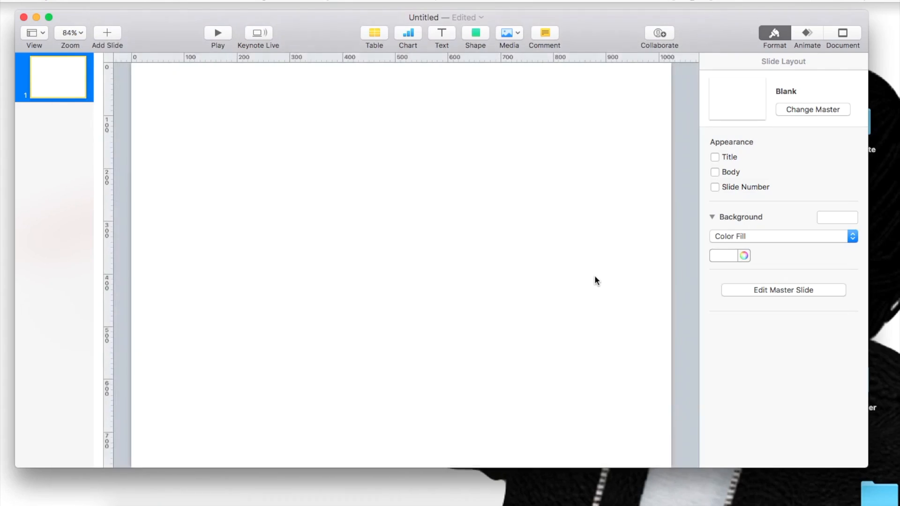
{"action": "scroll", "coordinate": [594, 274], "scroll_direction": "down", "scroll_amount": 3}
{"action": "scroll", "coordinate": [595, 269], "scroll_direction": "up", "scroll_amount": 2}
{"action": "scroll", "coordinate": [595, 275], "scroll_direction": "up", "scroll_amount": 3}
{"action": "scroll", "coordinate": [595, 274], "scroll_direction": "down", "scroll_amount": 1}
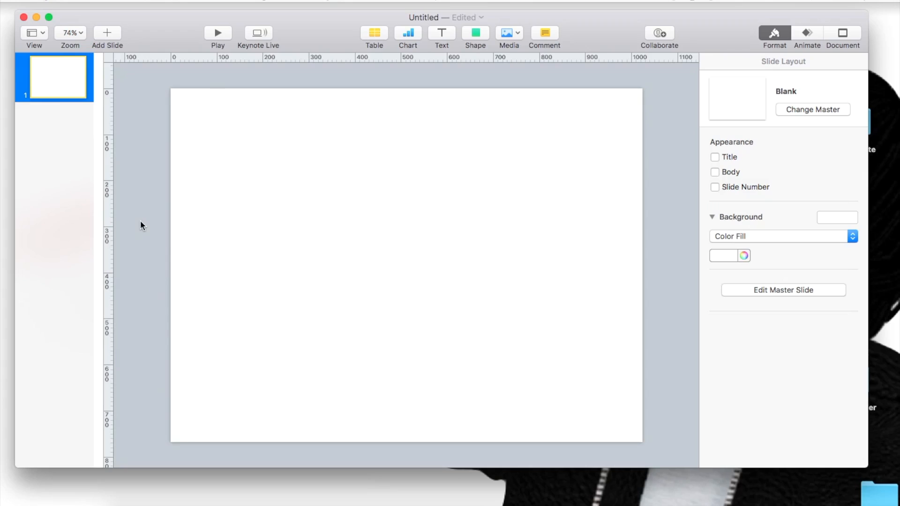
Step: Play the slideshow to preview the blank slide and exit it
{"action": "left_click", "coordinate": [106, 33]}
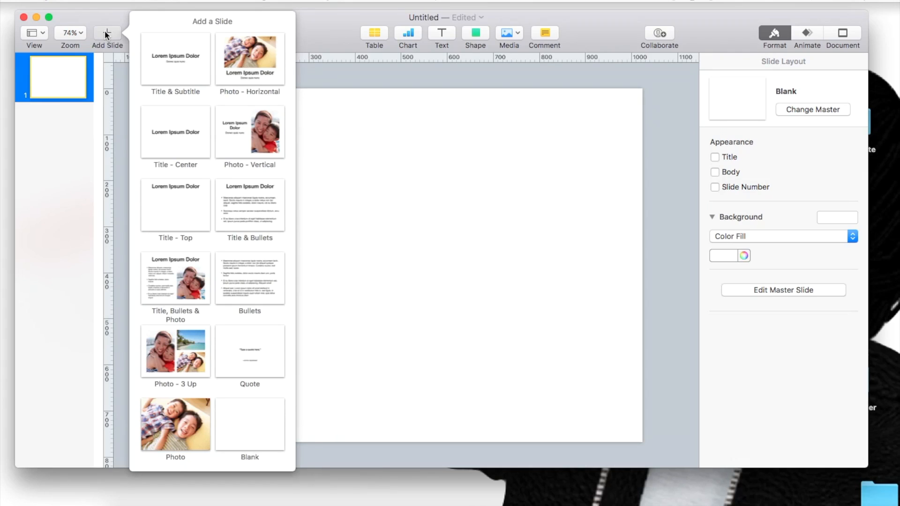
{"action": "left_click", "coordinate": [422, 112]}
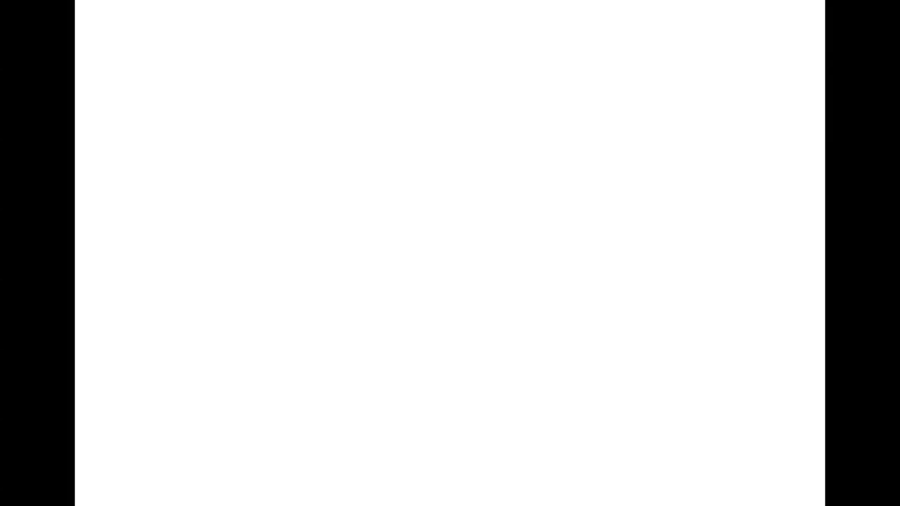
{"action": "key", "text": "Escape"}
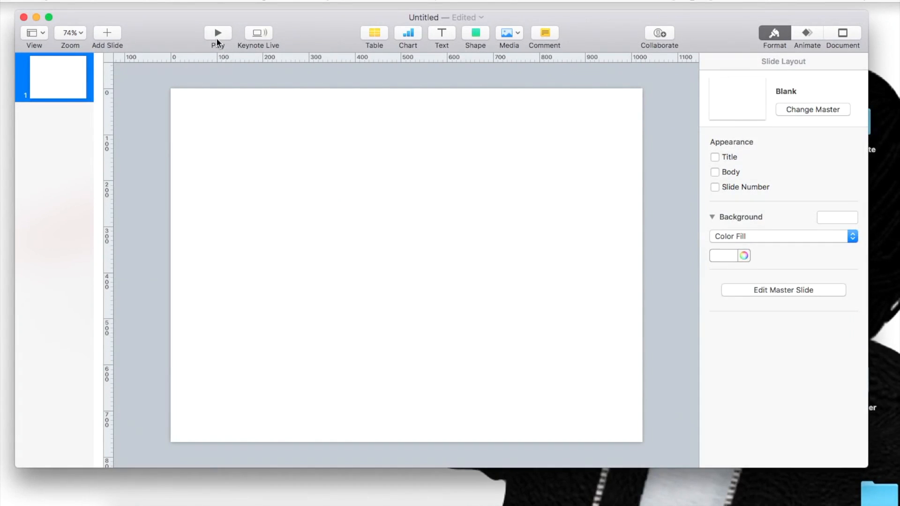
Step: Browse the available table styles and the interactive chart types
{"action": "left_click", "coordinate": [380, 33]}
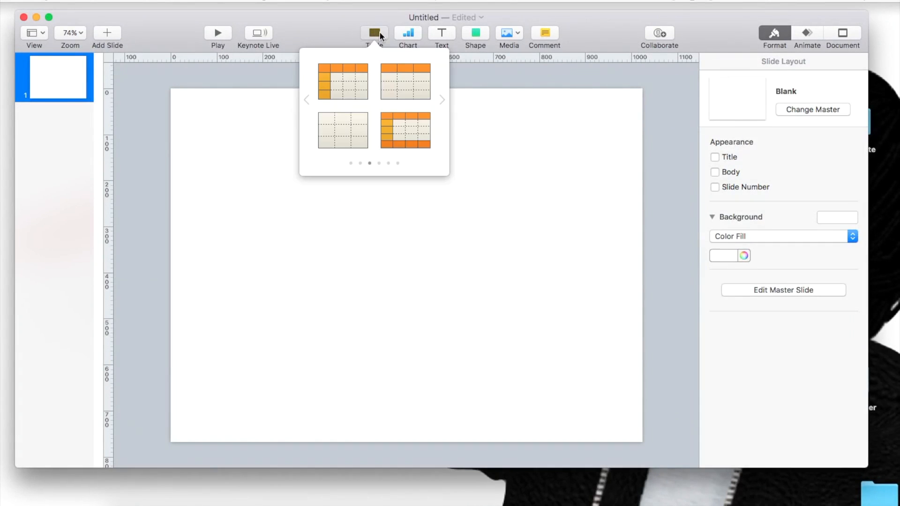
{"action": "left_click", "coordinate": [442, 99]}
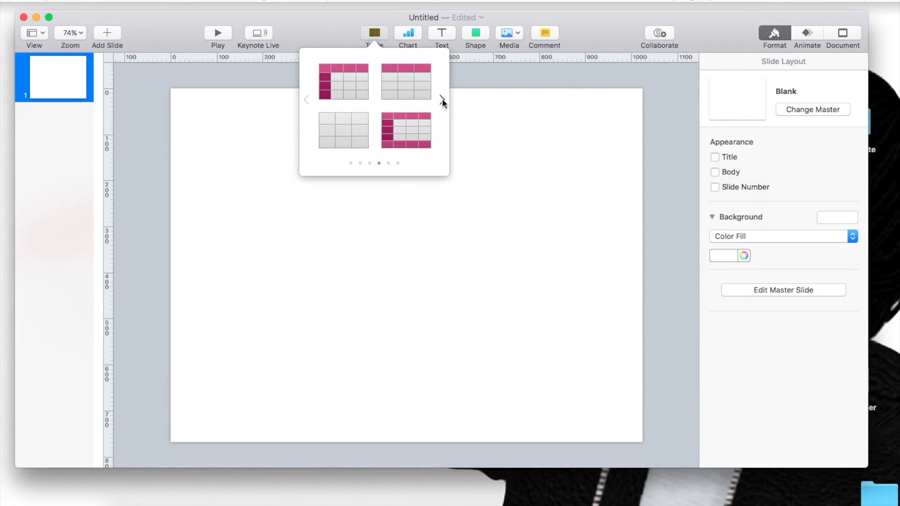
{"action": "left_click", "coordinate": [443, 99]}
{"action": "left_click", "coordinate": [442, 99]}
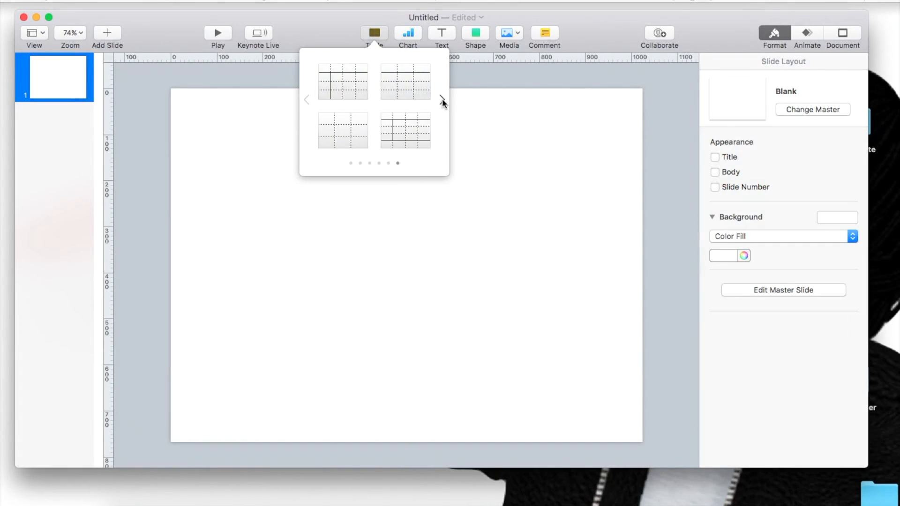
{"action": "left_click", "coordinate": [412, 38]}
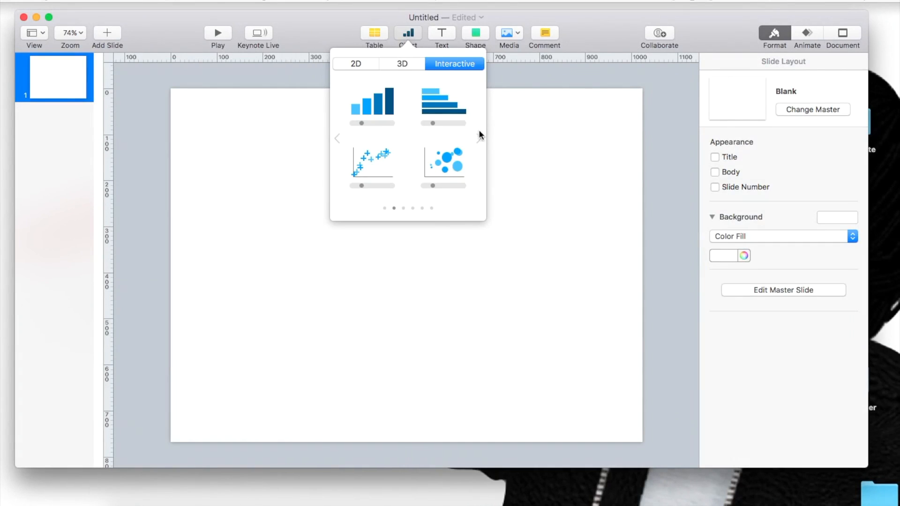
{"action": "left_click", "coordinate": [446, 42]}
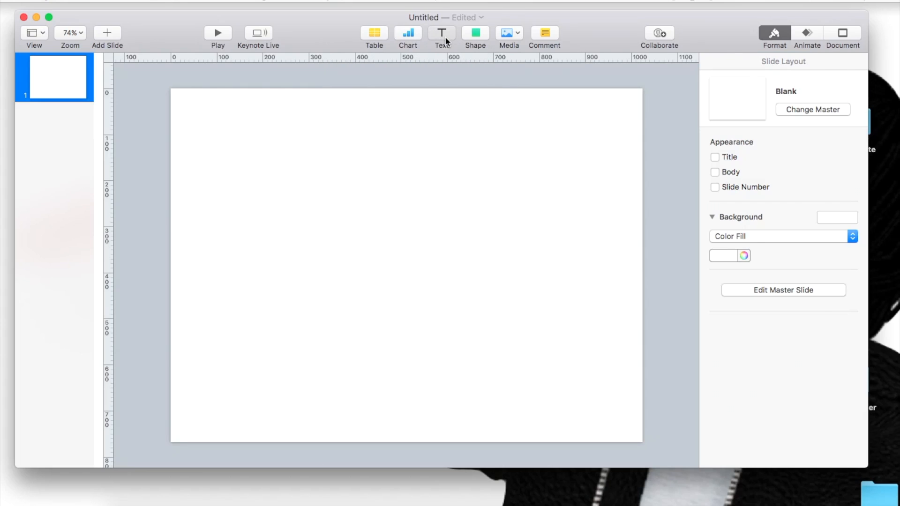
Step: Insert a text box reading "Hello" with its character spacing raised to 3%
{"action": "left_click", "coordinate": [443, 37]}
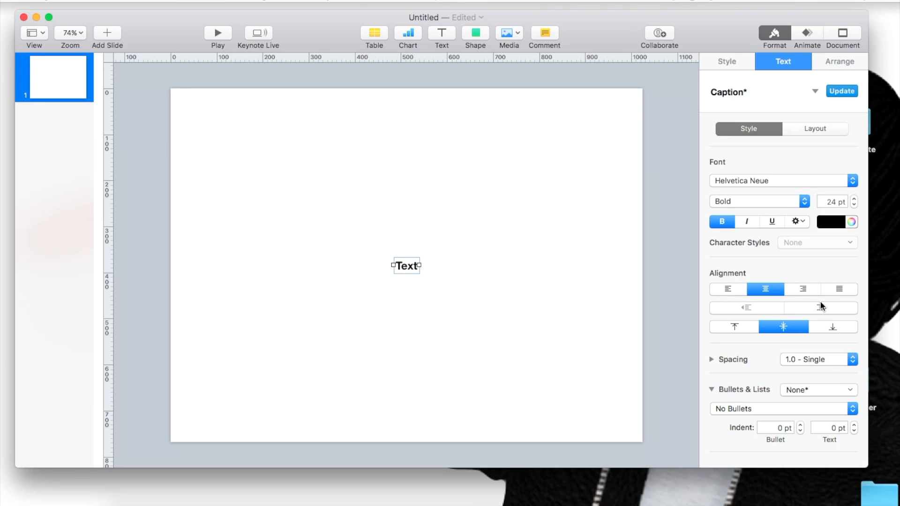
{"action": "left_click", "coordinate": [796, 221]}
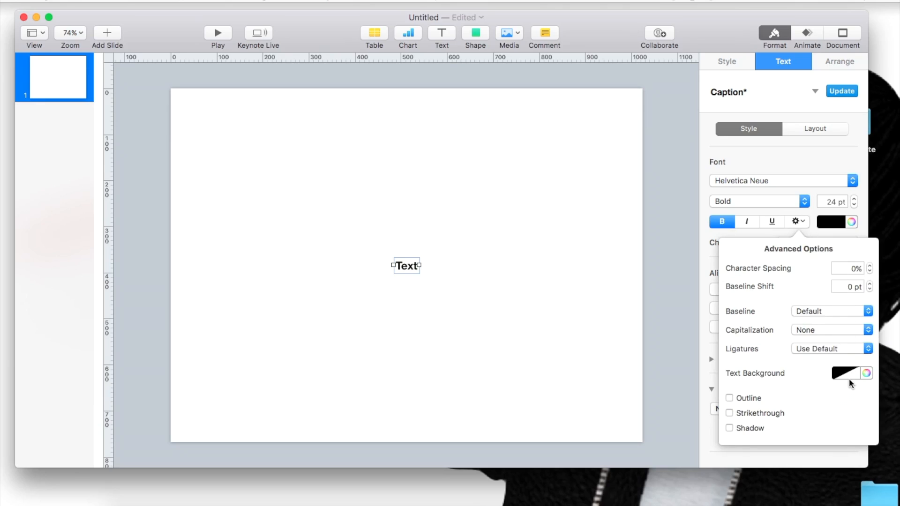
{"action": "left_click", "coordinate": [869, 265]}
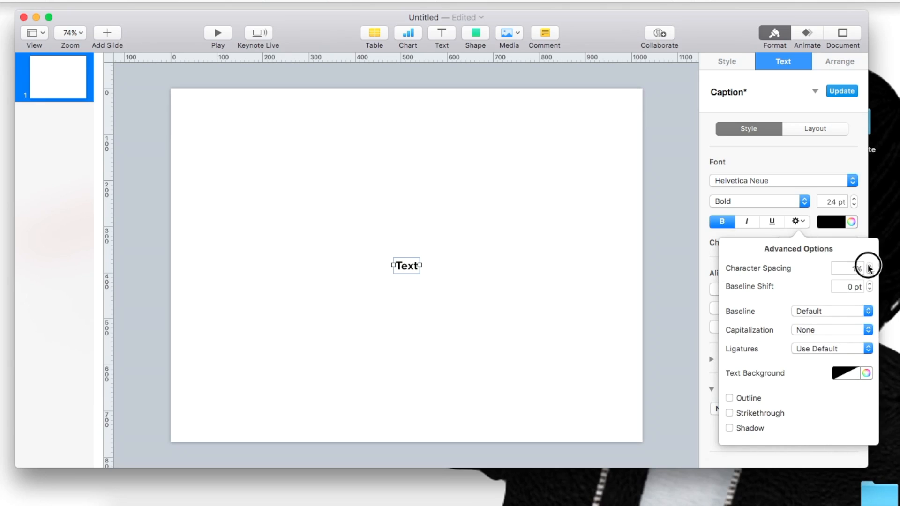
{"action": "double_click", "coordinate": [403, 265]}
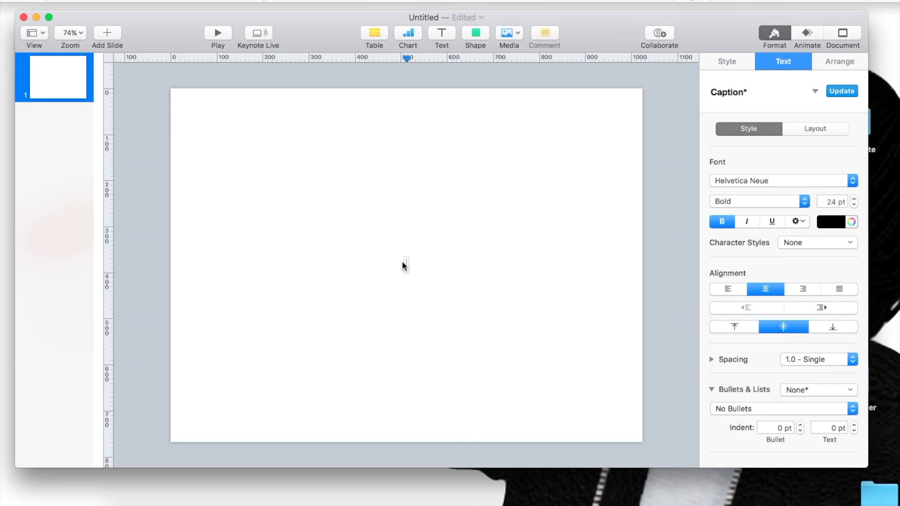
{"action": "type", "text": "Hello"}
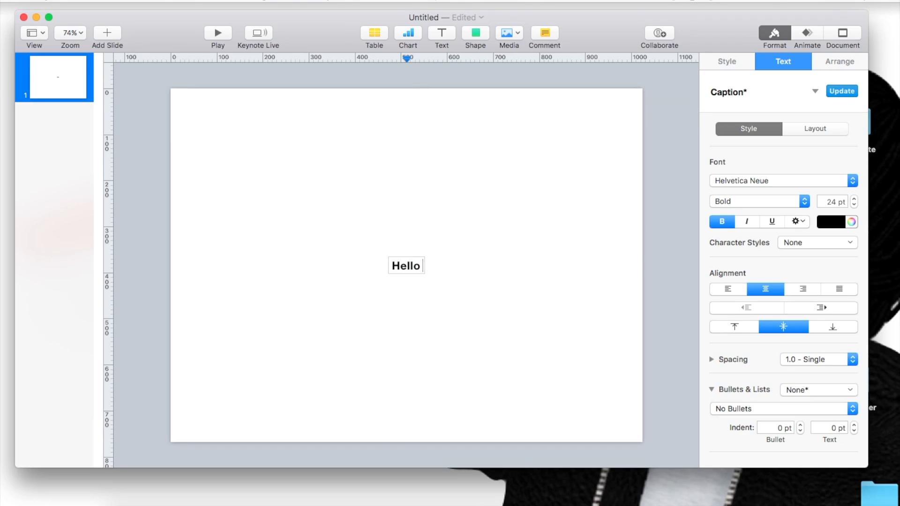
Step: Format the word "Hello" at 62 pt with 38% character spacing and a 5 pt baseline shift
{"action": "double_click", "coordinate": [394, 265]}
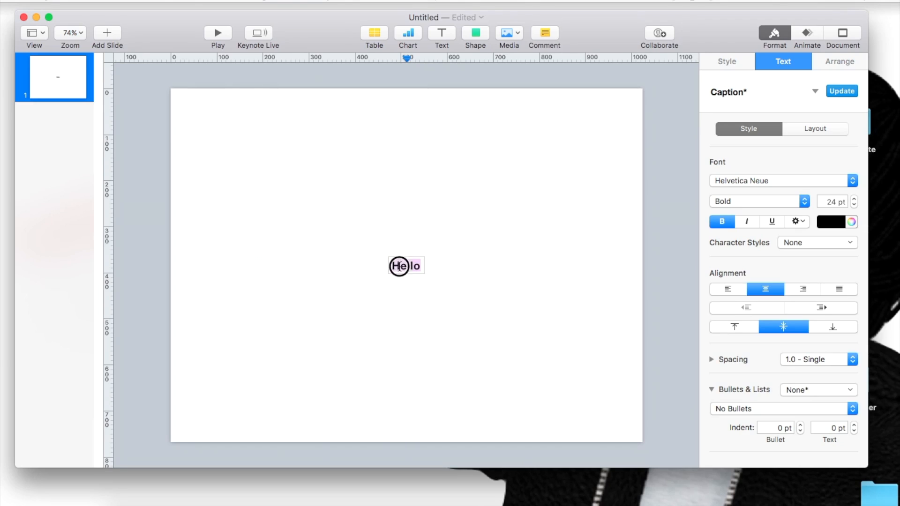
{"action": "left_click", "coordinate": [797, 222]}
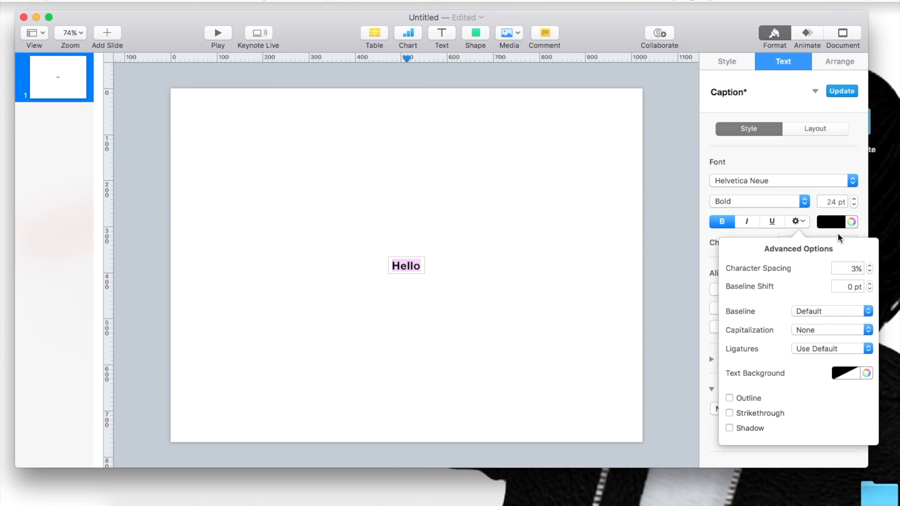
{"action": "left_click", "coordinate": [869, 266]}
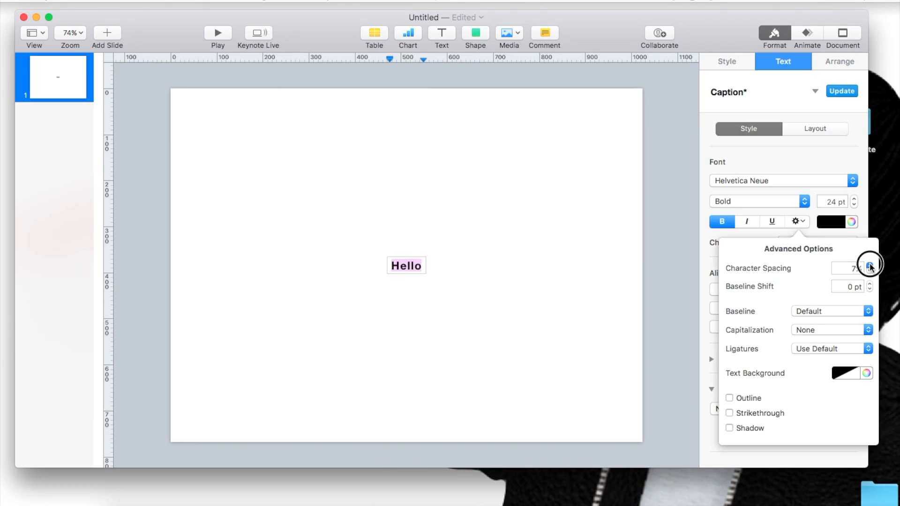
{"action": "left_click_drag", "start_coordinate": [869, 266], "coordinate": [869, 266]}
{"action": "left_click_drag", "start_coordinate": [853, 199], "coordinate": [854, 200]}
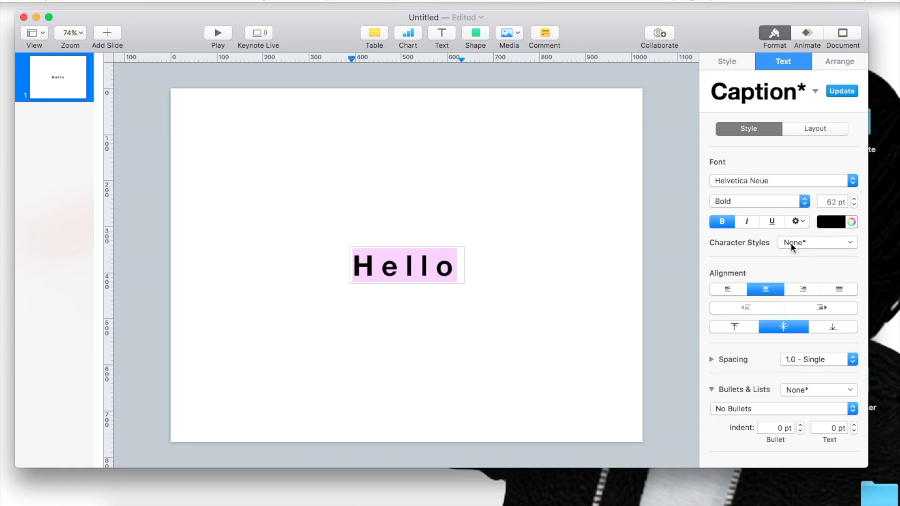
{"action": "left_click", "coordinate": [800, 222]}
{"action": "left_click_drag", "start_coordinate": [869, 266], "coordinate": [868, 284]}
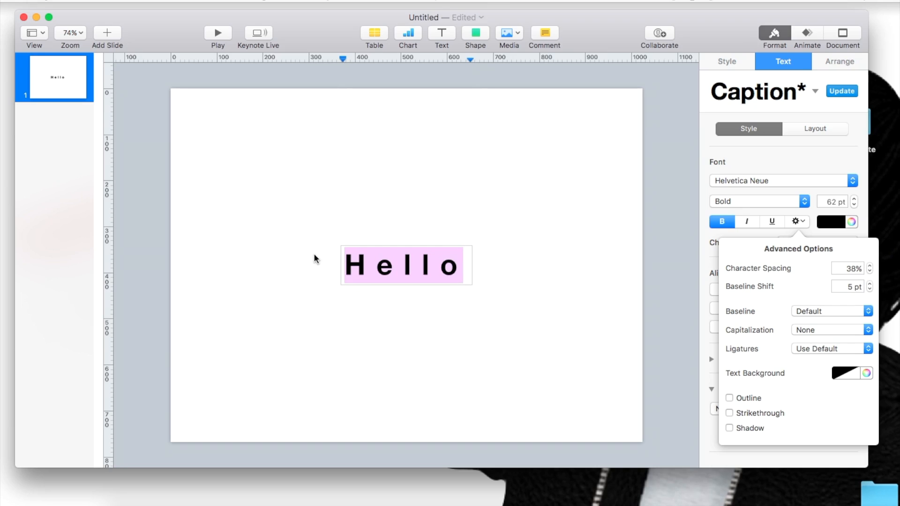
Step: Add a second line reading "Hello" beneath the large word in the text box
{"action": "left_click", "coordinate": [461, 267]}
{"action": "key", "text": "Return"}
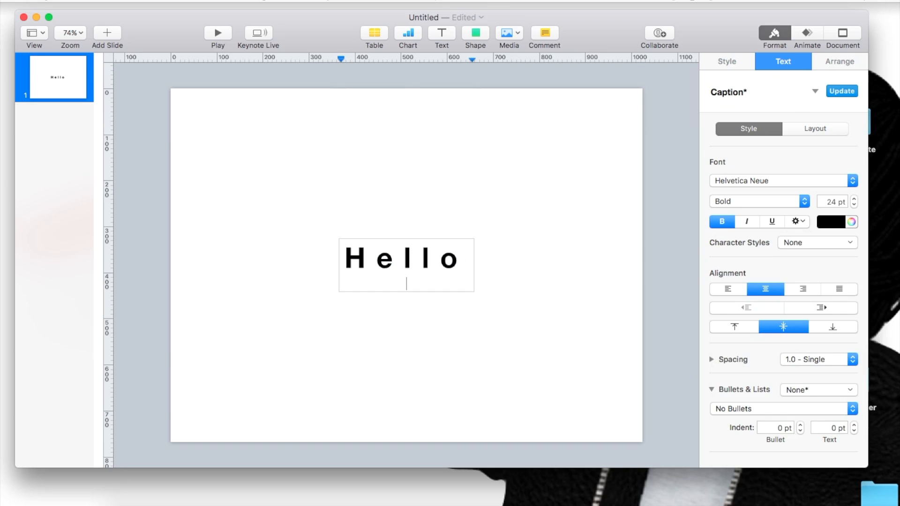
{"action": "type", "text": "Hello"}
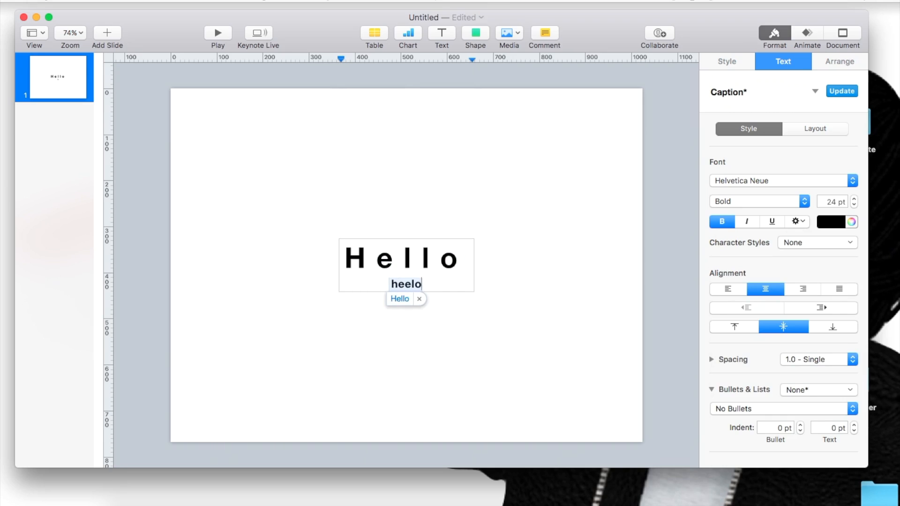
{"action": "key", "text": "BackSpace"}
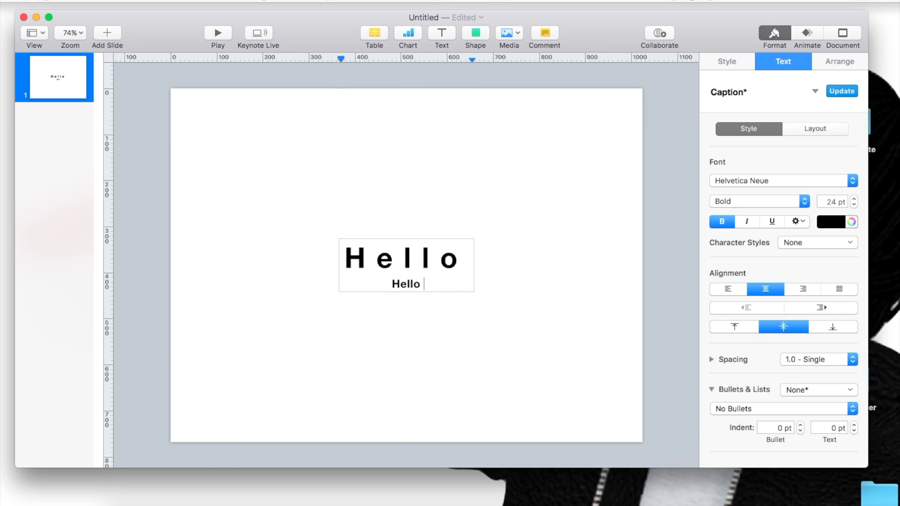
Step: Raise the baseline shift of the second-line word "Hello" to 32 pt
{"action": "double_click", "coordinate": [406, 284]}
{"action": "left_click", "coordinate": [797, 222]}
{"action": "left_click", "coordinate": [869, 283]}
{"action": "left_click", "coordinate": [869, 283]}
{"action": "left_click_drag", "start_coordinate": [869, 284], "coordinate": [869, 284]}
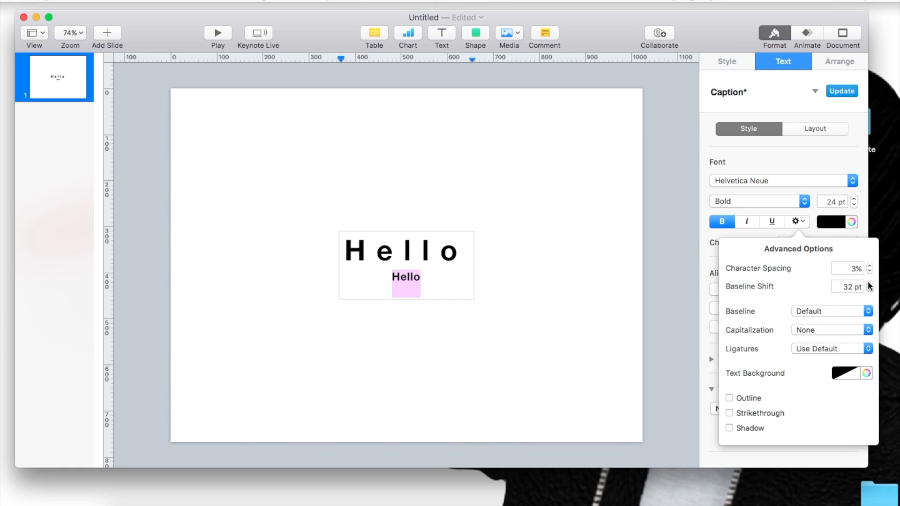
Step: Set the second-line word's capitalization to All Caps after trying Start Case
{"action": "left_click", "coordinate": [833, 313]}
{"action": "left_click", "coordinate": [827, 310]}
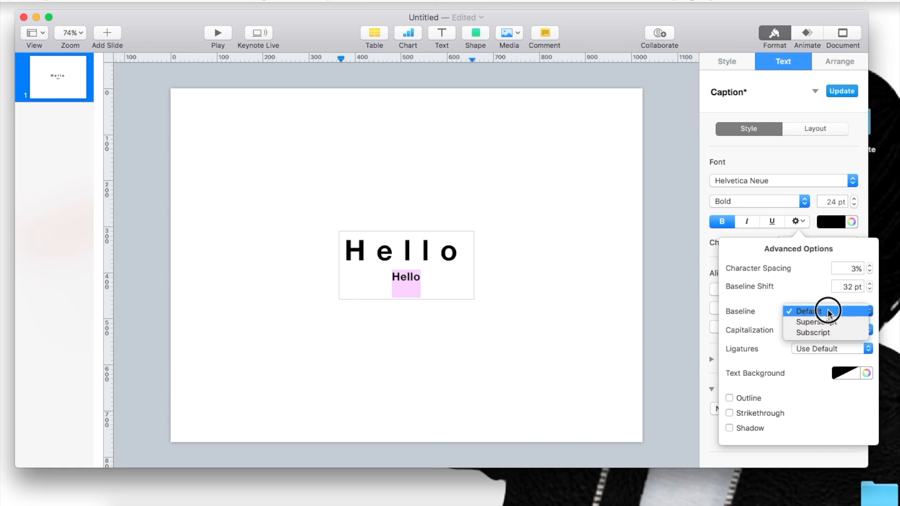
{"action": "left_click", "coordinate": [827, 329]}
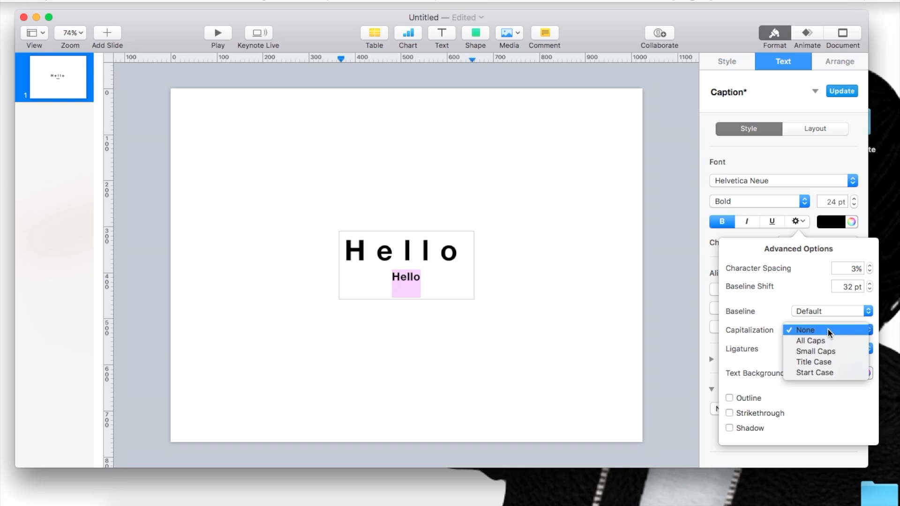
{"action": "left_click", "coordinate": [829, 372]}
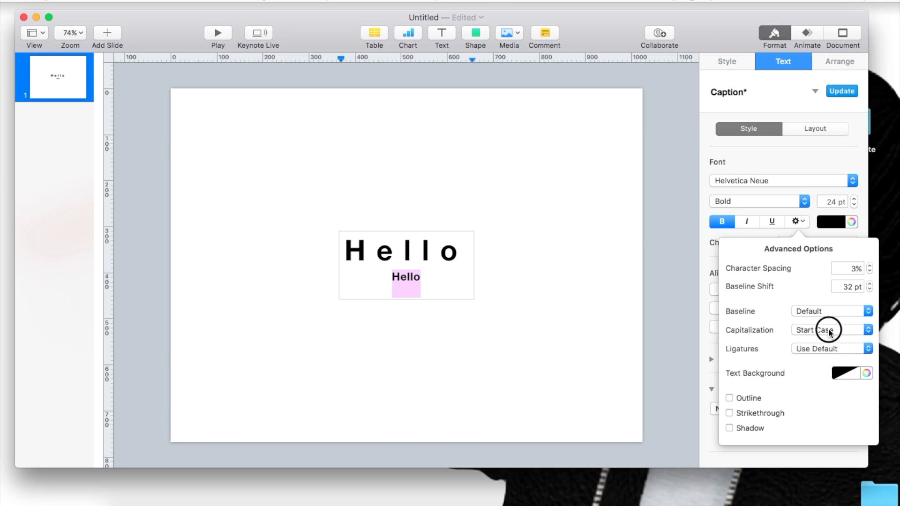
{"action": "left_click", "coordinate": [828, 328]}
{"action": "left_click", "coordinate": [822, 298]}
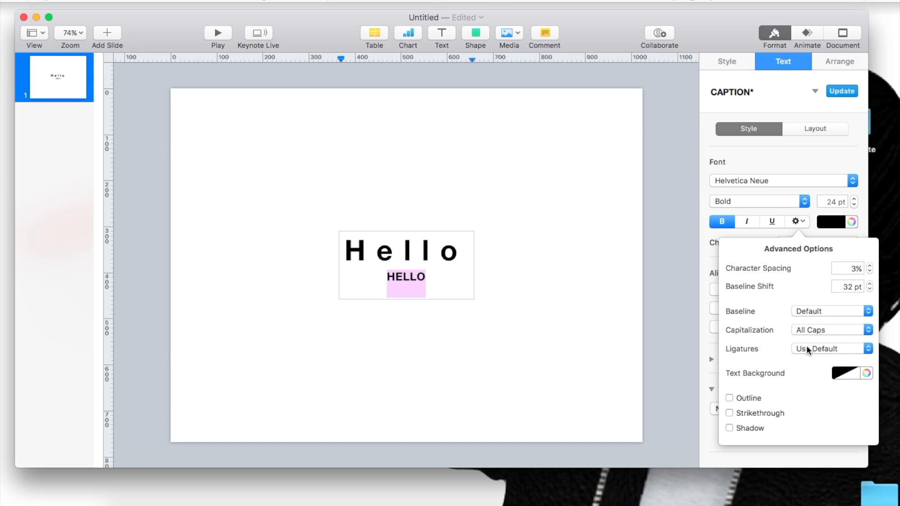
Step: Give the second-line word "HELLO" a dark gray text background
{"action": "left_click", "coordinate": [845, 371]}
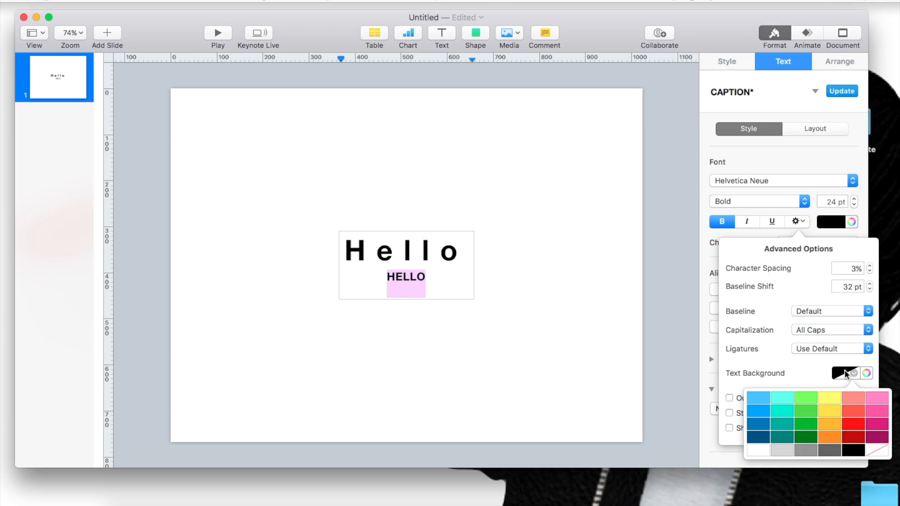
{"action": "left_click", "coordinate": [823, 449]}
{"action": "left_click", "coordinate": [439, 314]}
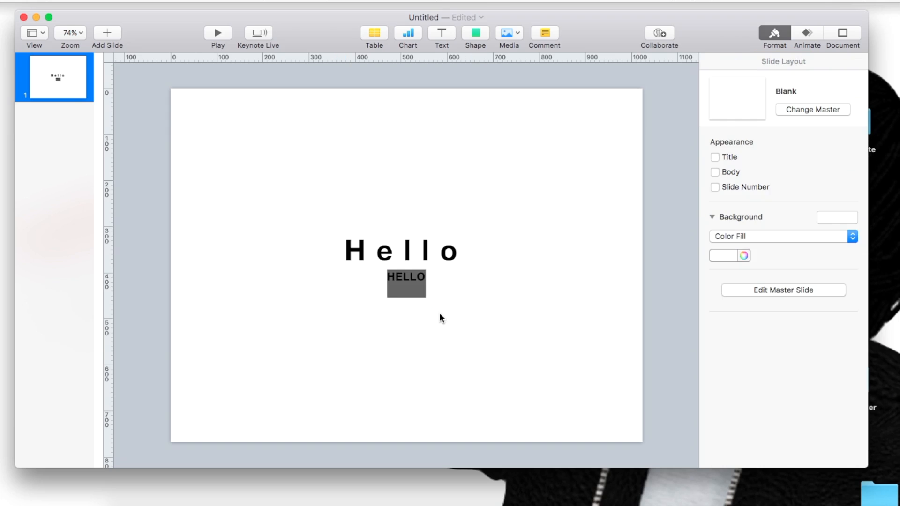
Step: Reset the baseline shift of the second-line word "HELLO" to 0 pt
{"action": "left_click", "coordinate": [405, 290]}
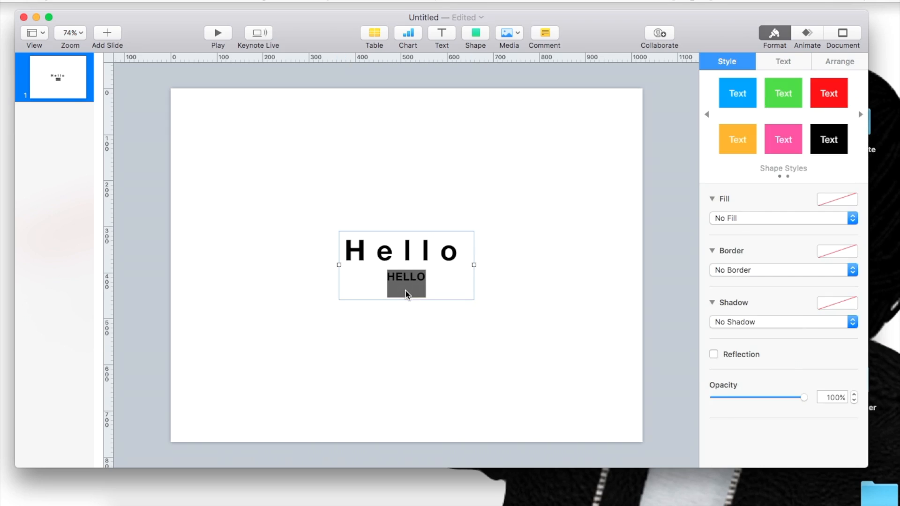
{"action": "double_click", "coordinate": [405, 290]}
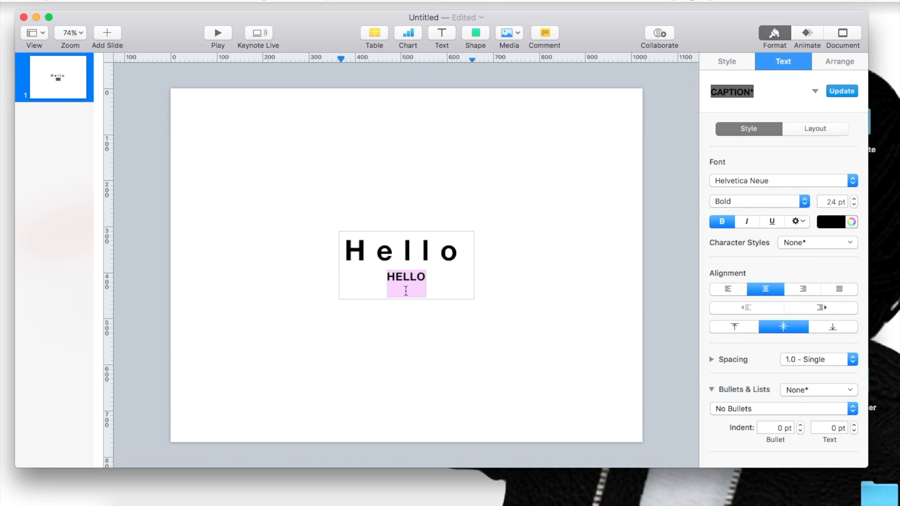
{"action": "left_click", "coordinate": [406, 291]}
{"action": "double_click", "coordinate": [408, 290]}
{"action": "left_click", "coordinate": [796, 221]}
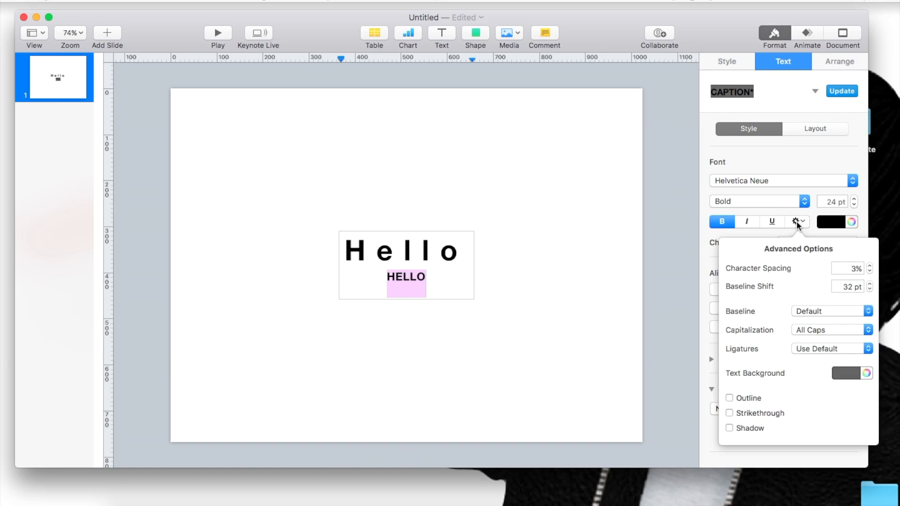
{"action": "left_click", "coordinate": [869, 285]}
{"action": "left_click", "coordinate": [869, 286]}
{"action": "left_click", "coordinate": [869, 289]}
{"action": "double_click", "coordinate": [847, 285]}
{"action": "key", "text": "Return"}
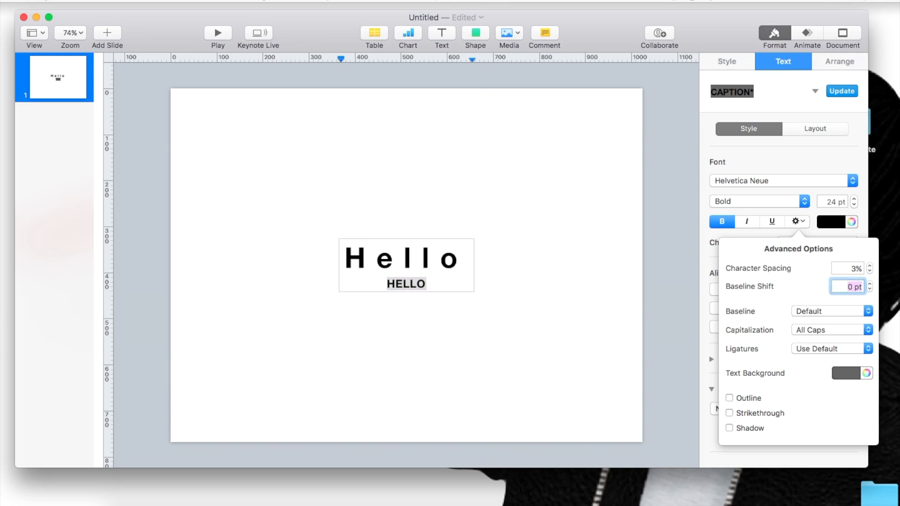
{"action": "left_click", "coordinate": [573, 373]}
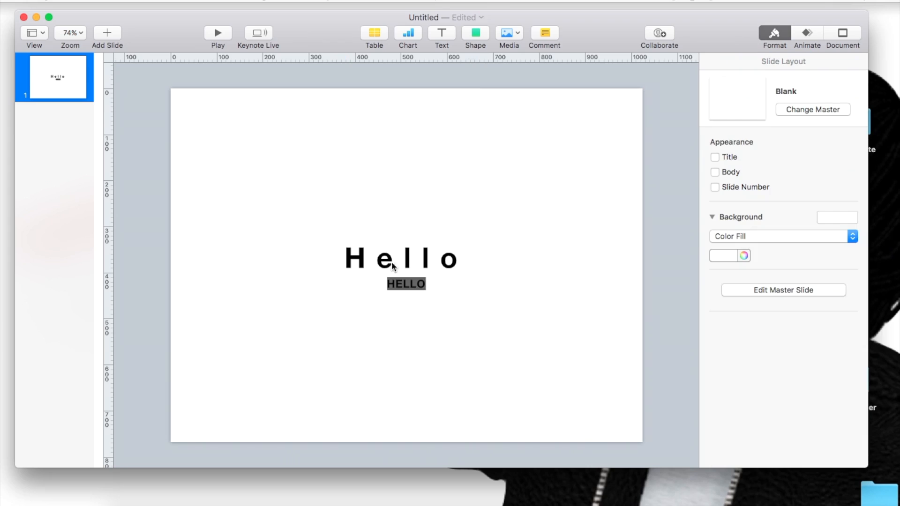
Step: Remove the text background color from the second-line word "HELLO"
{"action": "left_click", "coordinate": [396, 289]}
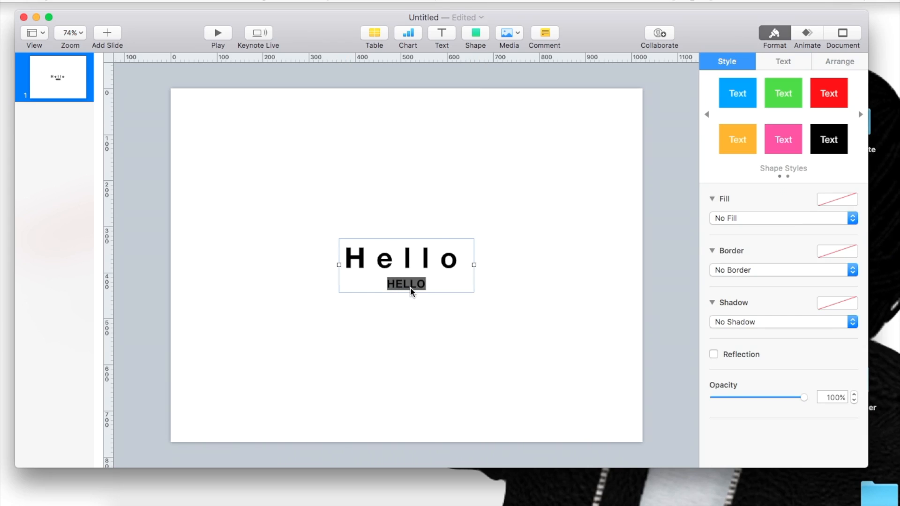
{"action": "double_click", "coordinate": [410, 288]}
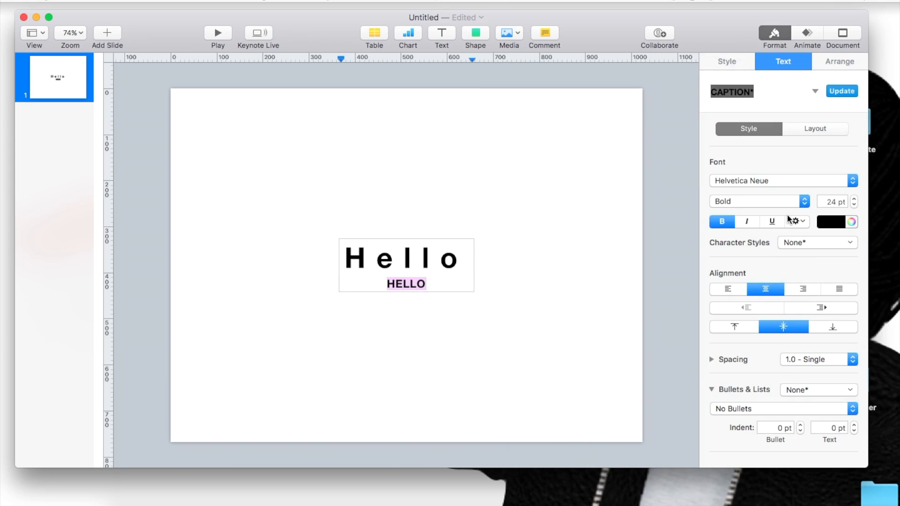
{"action": "left_click", "coordinate": [797, 222]}
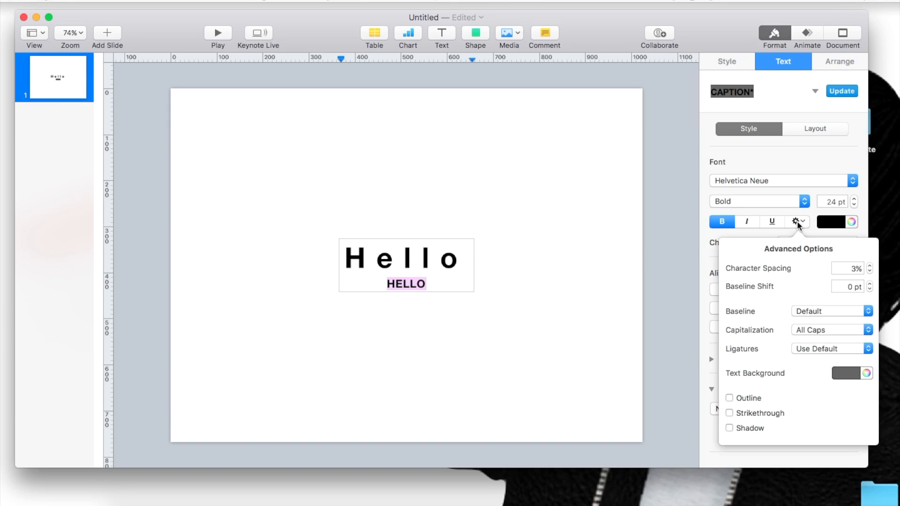
{"action": "left_click", "coordinate": [852, 374]}
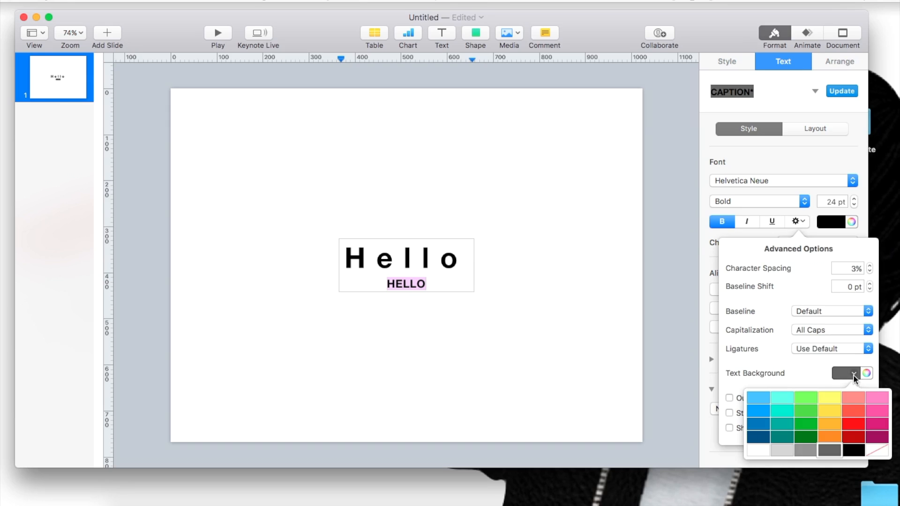
{"action": "left_click", "coordinate": [883, 451]}
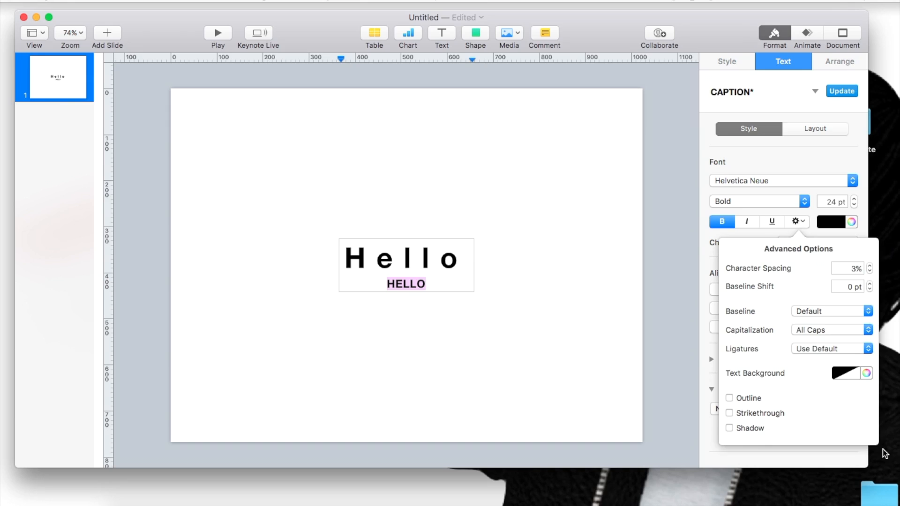
Step: Apply the outline, strikethrough and shadow effects to the second-line word "HELLO"
{"action": "left_click", "coordinate": [729, 398]}
{"action": "left_click", "coordinate": [729, 428]}
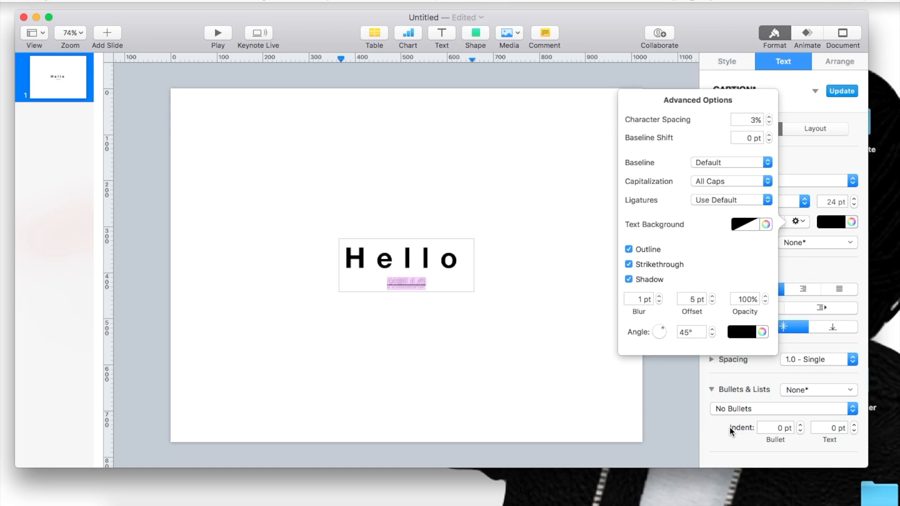
{"action": "left_click", "coordinate": [646, 388]}
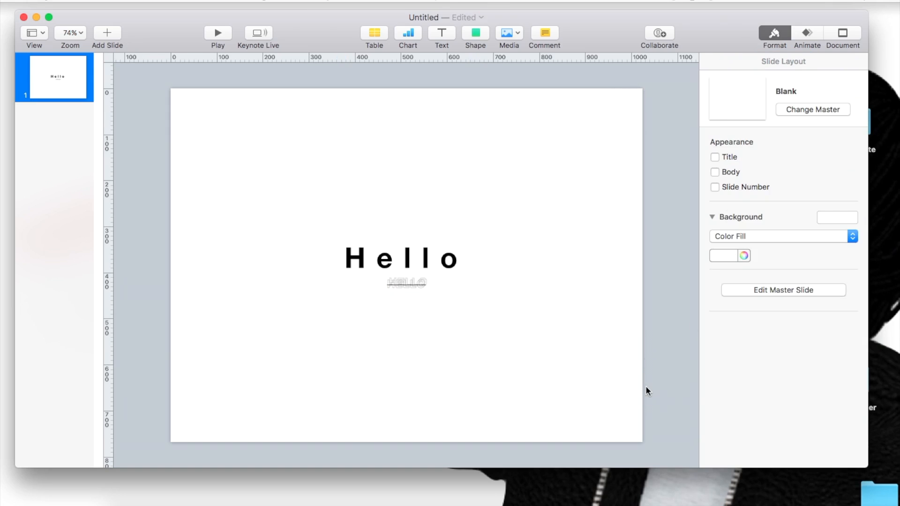
Step: Turn off the shadow, strikethrough and outline effects on the second-line word "HELLO"
{"action": "left_click", "coordinate": [391, 281]}
{"action": "double_click", "coordinate": [407, 282]}
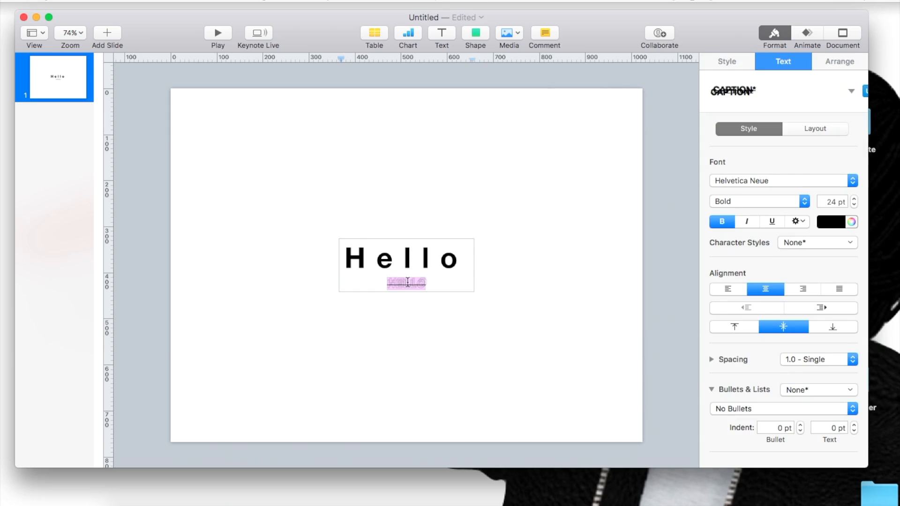
{"action": "left_click", "coordinate": [804, 222]}
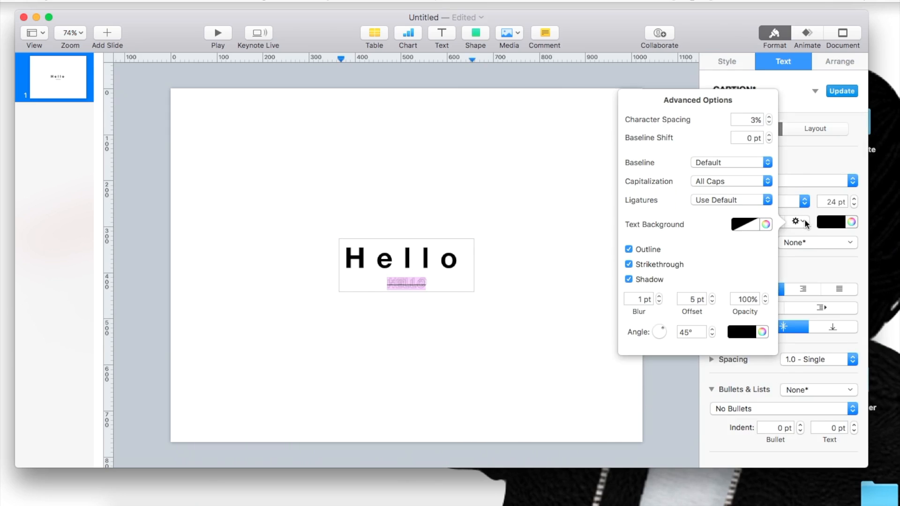
{"action": "left_click", "coordinate": [628, 279]}
{"action": "left_click", "coordinate": [729, 413]}
{"action": "left_click", "coordinate": [729, 397]}
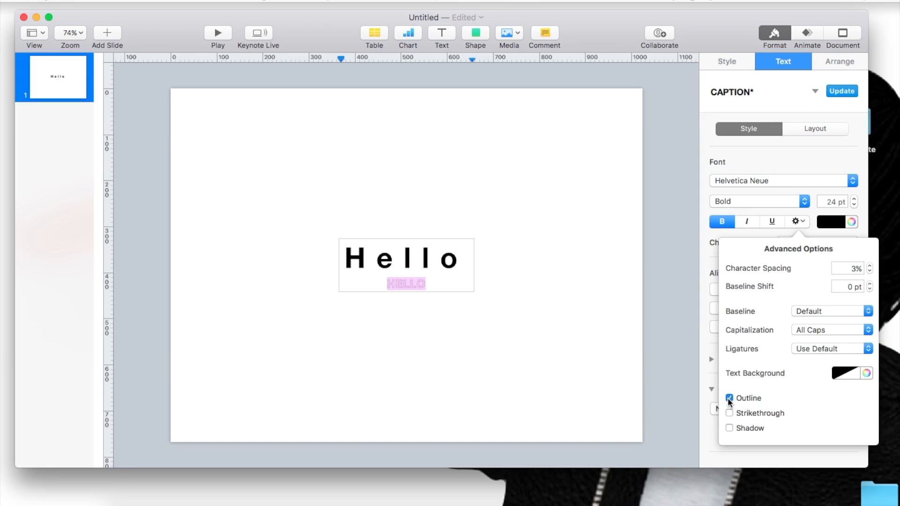
{"action": "left_click", "coordinate": [674, 375]}
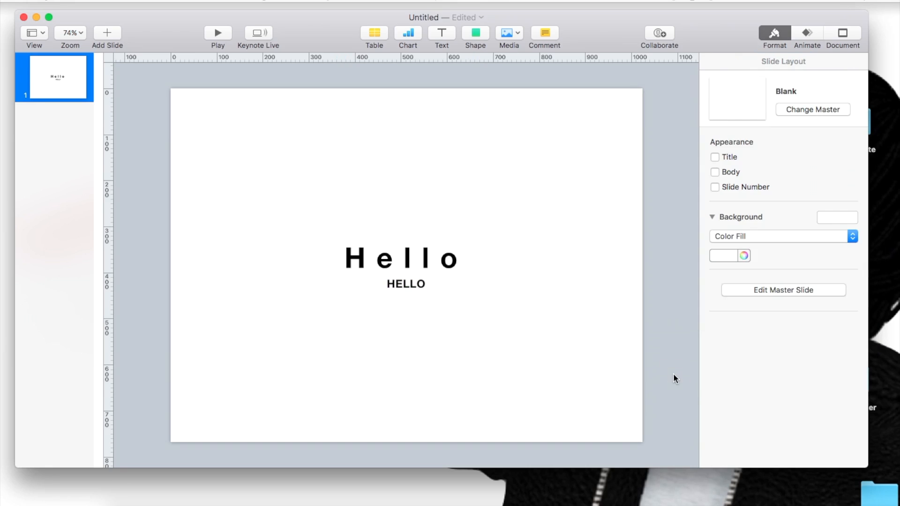
Step: Change the fill type of the text box holding both words to Color Fill
{"action": "left_click", "coordinate": [404, 284]}
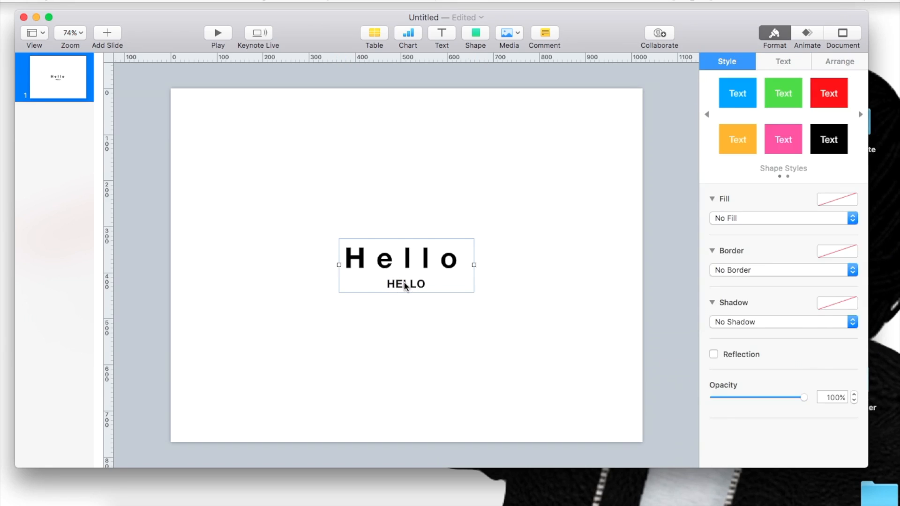
{"action": "double_click", "coordinate": [404, 283]}
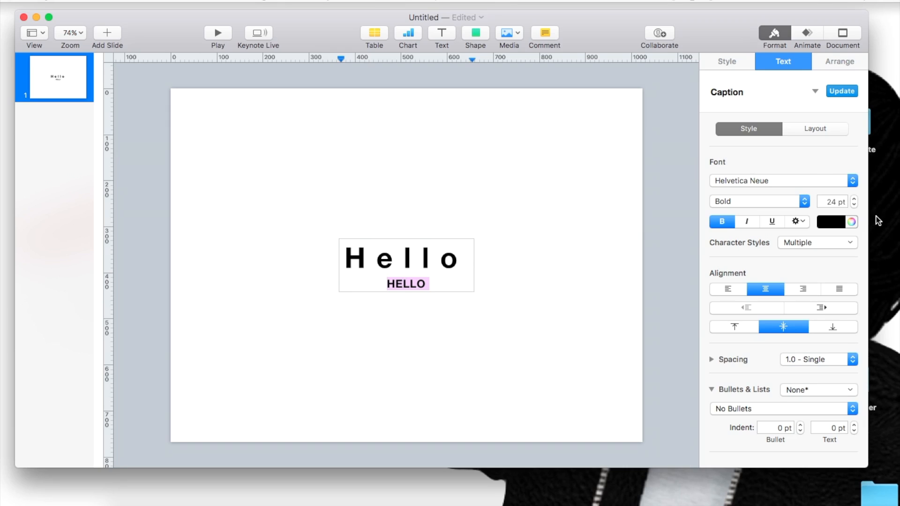
{"action": "left_click", "coordinate": [727, 63]}
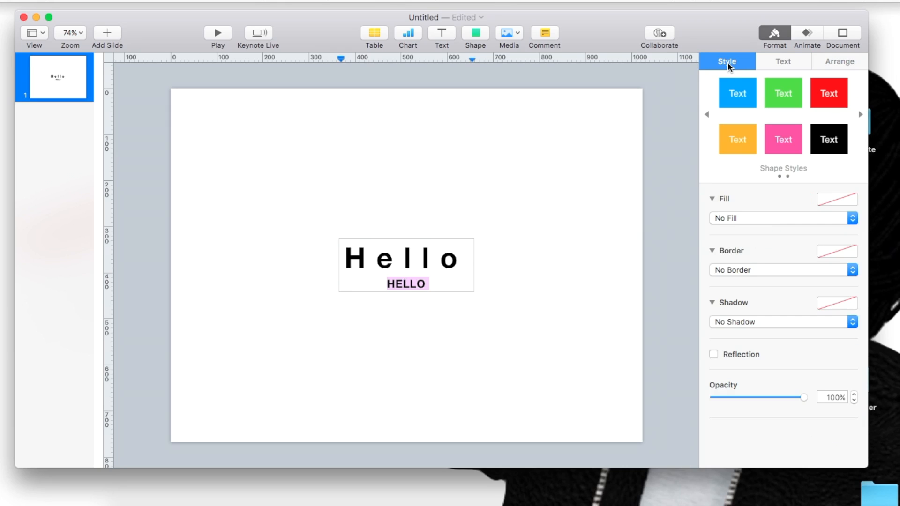
{"action": "left_click", "coordinate": [730, 218]}
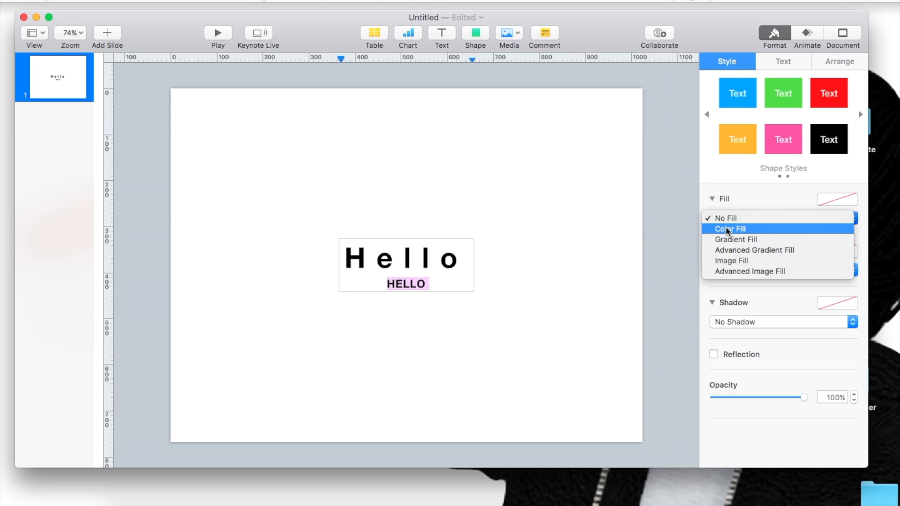
{"action": "left_click", "coordinate": [726, 228]}
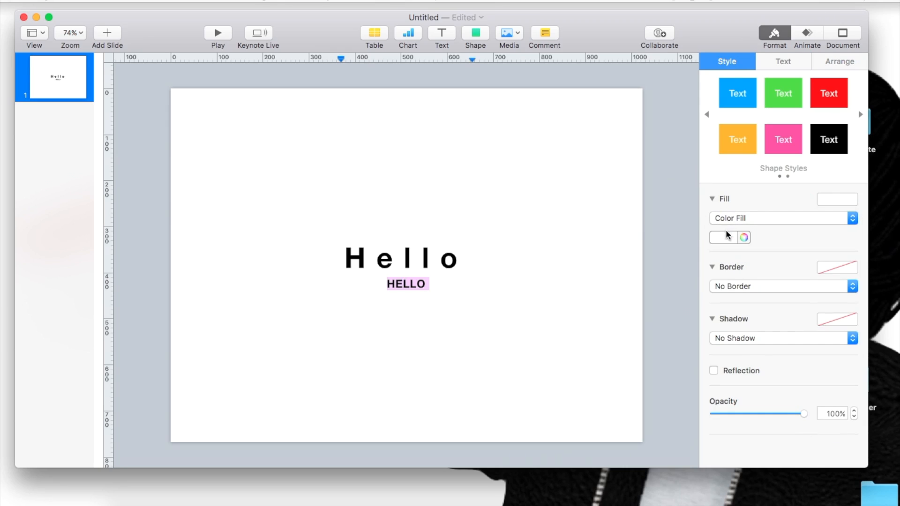
Step: Color the text box's fill medium gray and undo that color change
{"action": "left_click", "coordinate": [728, 237]}
{"action": "left_click", "coordinate": [719, 316]}
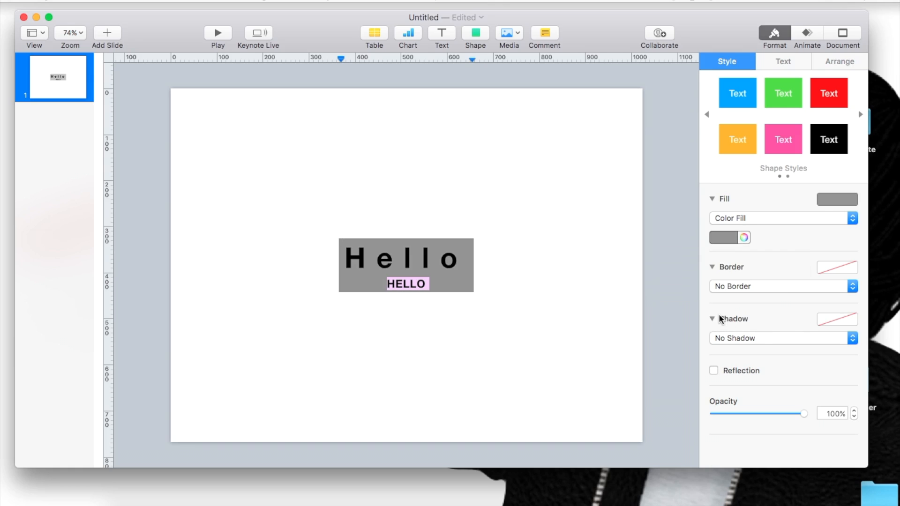
{"action": "left_click", "coordinate": [511, 311]}
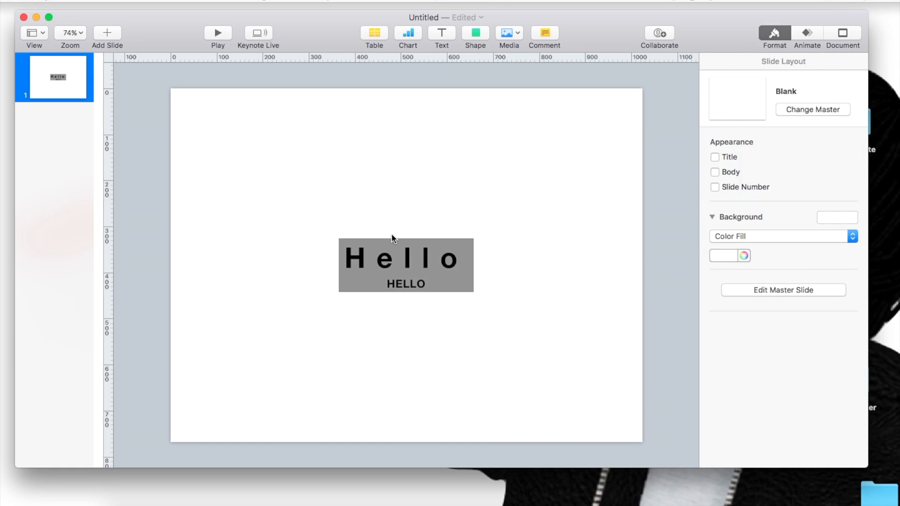
{"action": "key", "text": "super+z"}
Step: Copy the word "HELLO" into its own text box and place it below the large word
{"action": "left_click", "coordinate": [398, 284]}
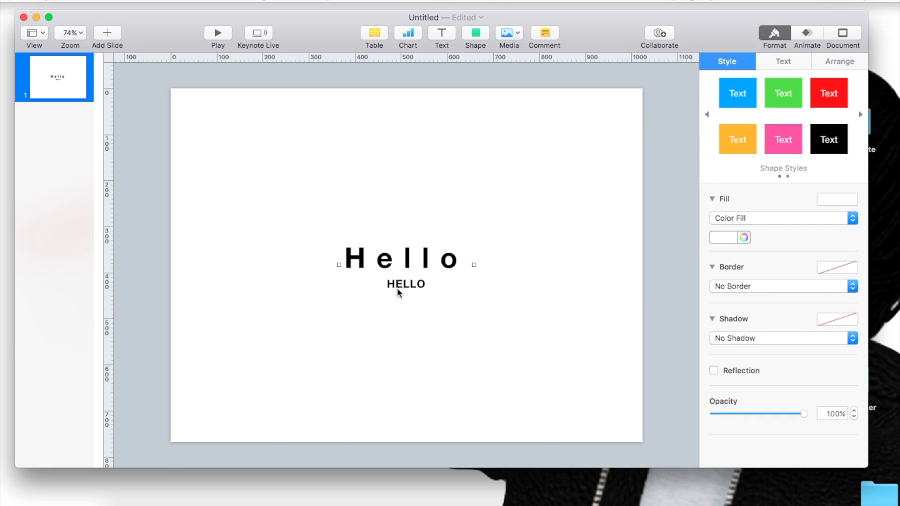
{"action": "double_click", "coordinate": [397, 285]}
{"action": "key", "text": "super+c"}
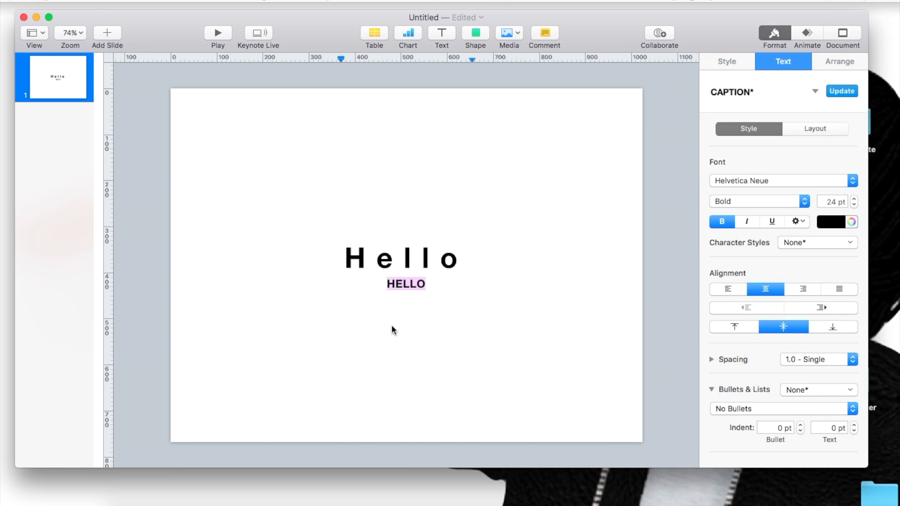
{"action": "left_click", "coordinate": [391, 322]}
{"action": "key", "text": "super+v"}
{"action": "left_click_drag", "start_coordinate": [407, 273], "coordinate": [401, 318]}
Step: Delete the second-line "HELLO" and its empty line from the large word's text box
{"action": "double_click", "coordinate": [403, 282]}
{"action": "key", "text": "BackSpace"}
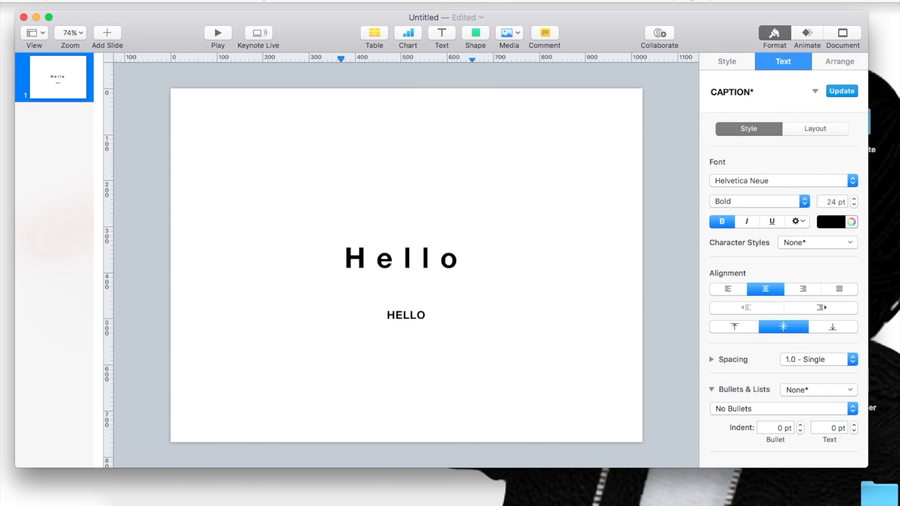
{"action": "key", "text": "BackSpace"}
Step: Give the small "HELLO" text box a Color Fill in dark gray
{"action": "left_click", "coordinate": [405, 316]}
{"action": "double_click", "coordinate": [406, 314]}
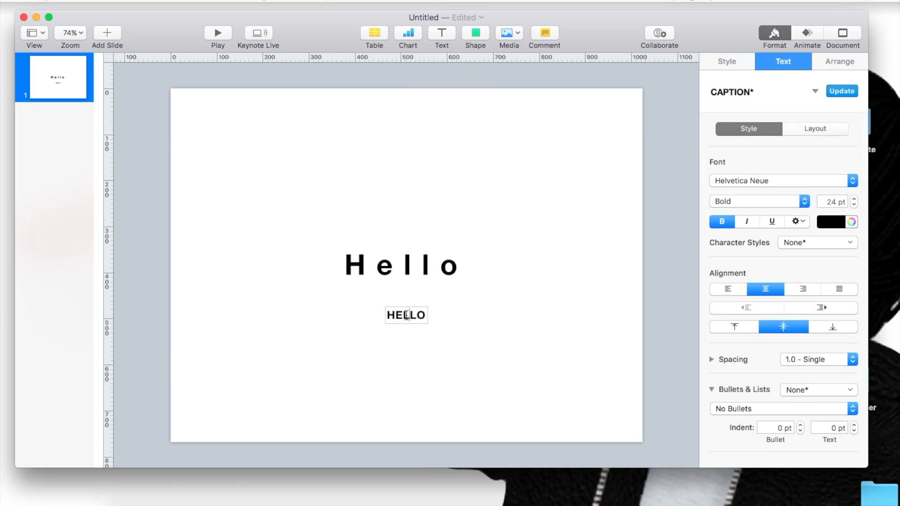
{"action": "left_click", "coordinate": [711, 63]}
{"action": "left_click", "coordinate": [727, 217]}
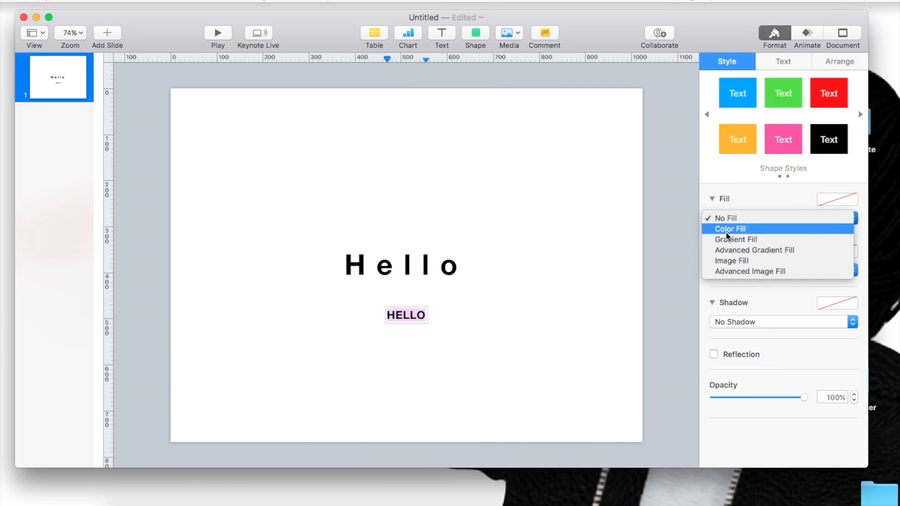
{"action": "left_click", "coordinate": [723, 232]}
{"action": "left_click", "coordinate": [720, 217]}
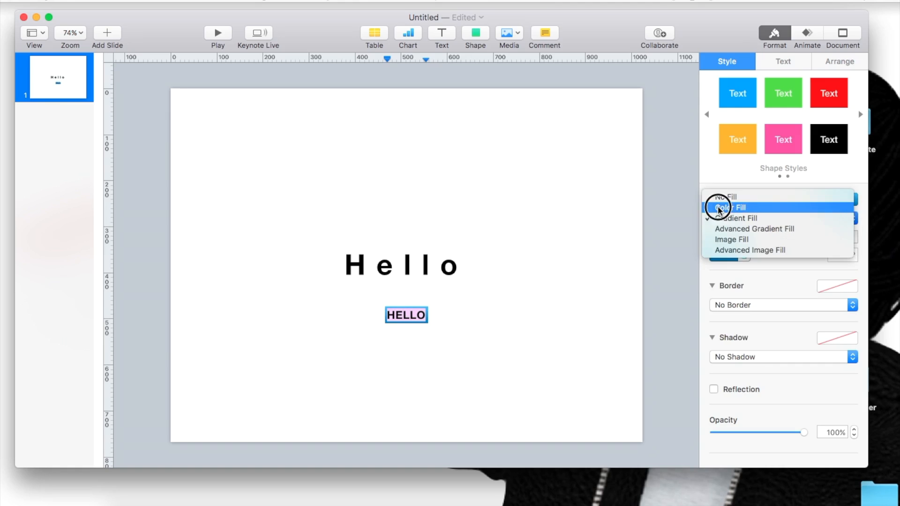
{"action": "left_click", "coordinate": [718, 205]}
{"action": "left_click", "coordinate": [731, 236]}
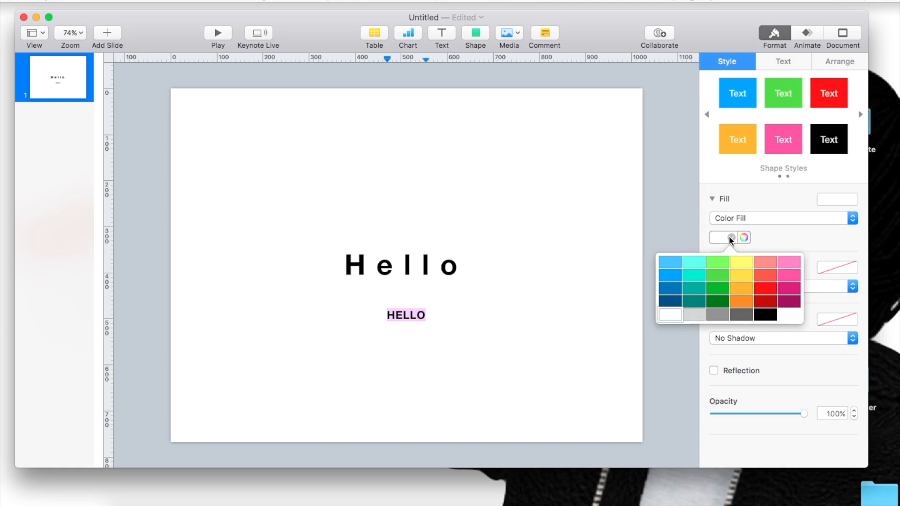
{"action": "left_click", "coordinate": [741, 314]}
{"action": "left_click", "coordinate": [392, 377]}
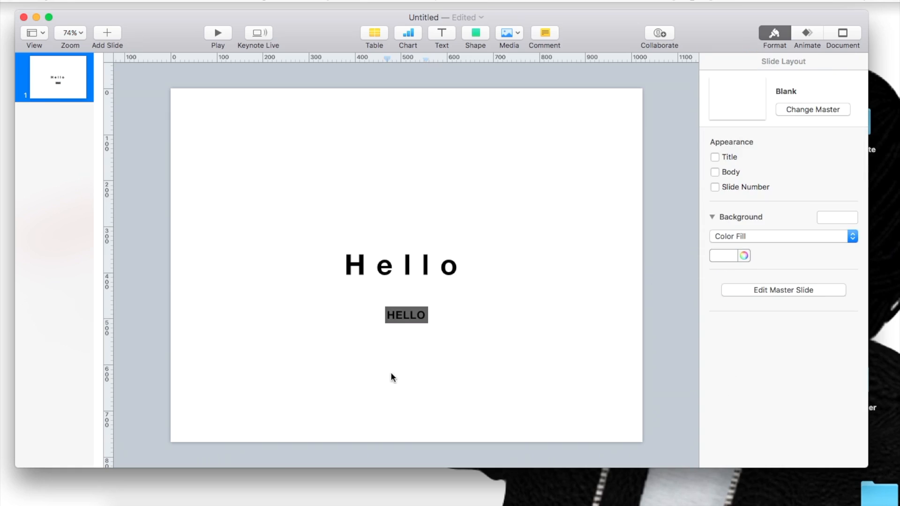
Step: Widen the gray-filled "HELLO" text box to about 592 pt and place it against the slide's left edge, just below the large word
{"action": "left_click", "coordinate": [398, 318]}
{"action": "left_click_drag", "start_coordinate": [385, 315], "coordinate": [213, 290]}
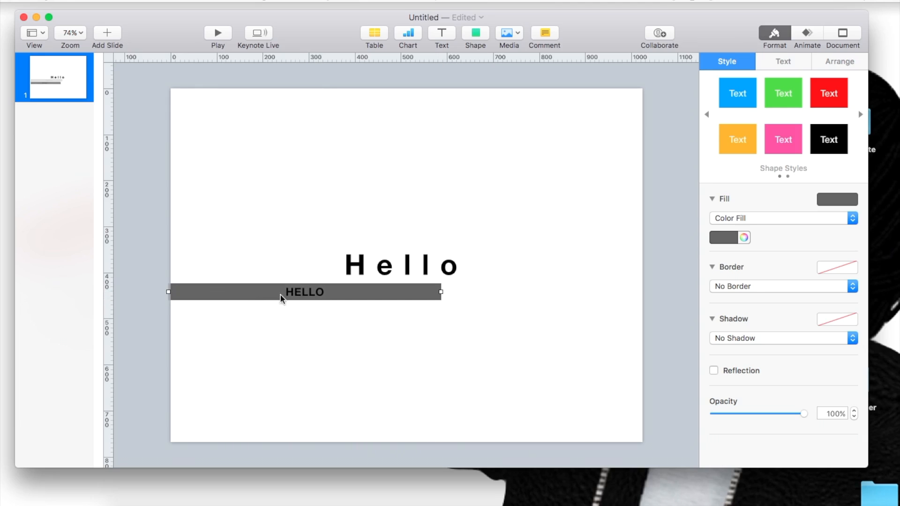
{"action": "left_click", "coordinate": [292, 369]}
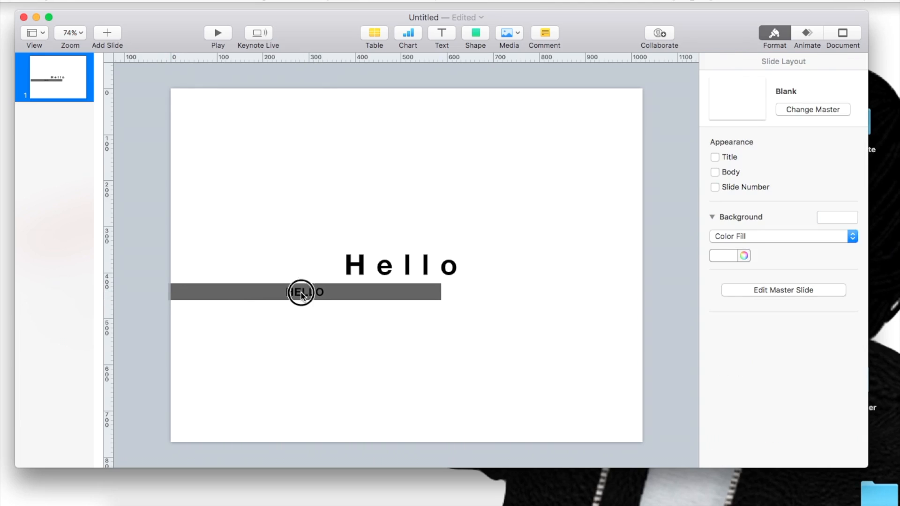
Step: Copy the word "HELLO" from the gray-filled box into its own text box and place it below that box
{"action": "left_click", "coordinate": [300, 292]}
{"action": "double_click", "coordinate": [301, 292]}
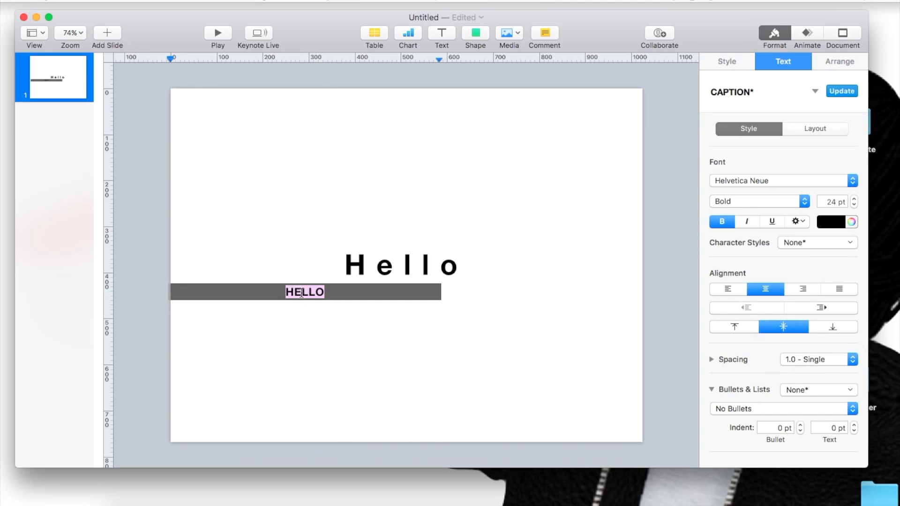
{"action": "left_click", "coordinate": [346, 350]}
{"action": "key", "text": "super+v"}
{"action": "left_click_drag", "start_coordinate": [393, 276], "coordinate": [403, 333]}
Step: Set the text background of the copied word "HELLO" to medium gray
{"action": "double_click", "coordinate": [403, 333]}
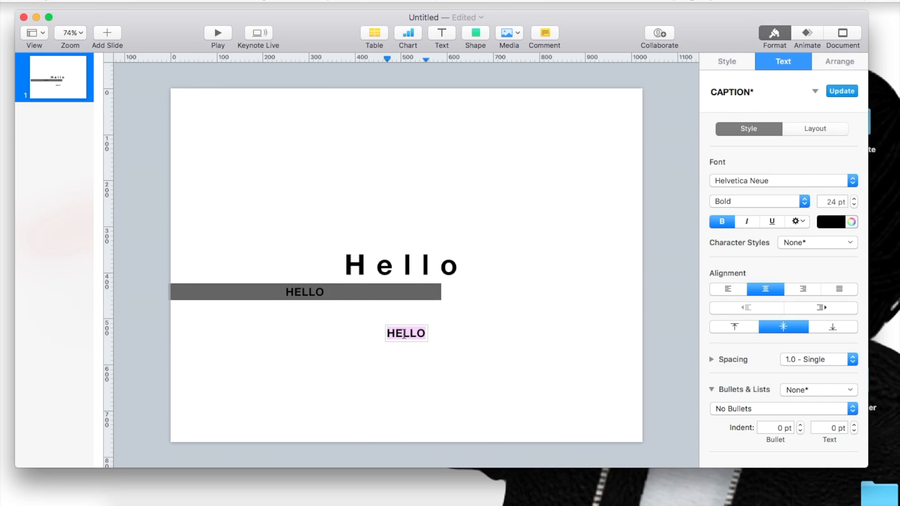
{"action": "left_click", "coordinate": [791, 223]}
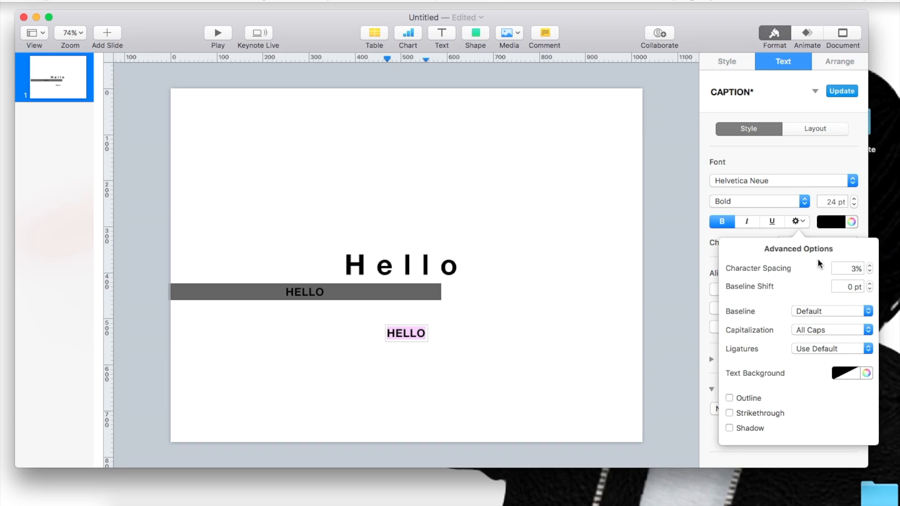
{"action": "left_click", "coordinate": [852, 374]}
{"action": "left_click", "coordinate": [809, 449]}
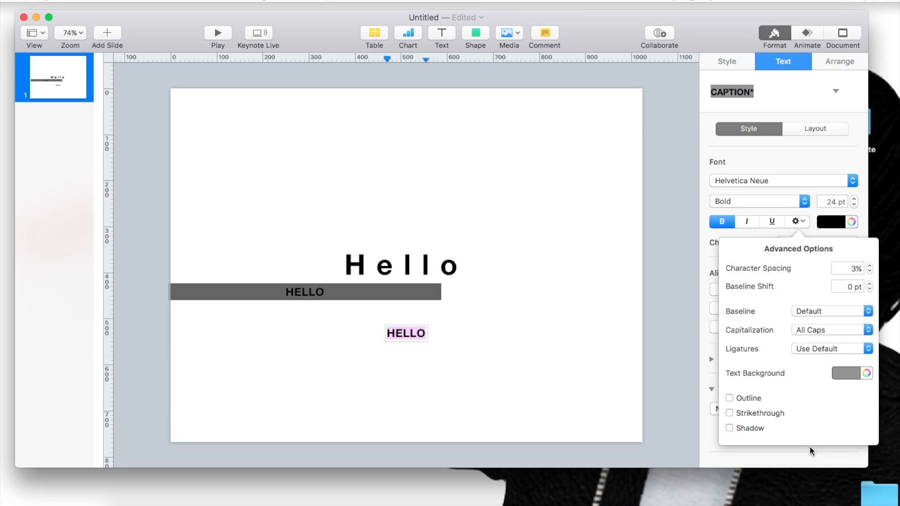
{"action": "left_click", "coordinate": [479, 319]}
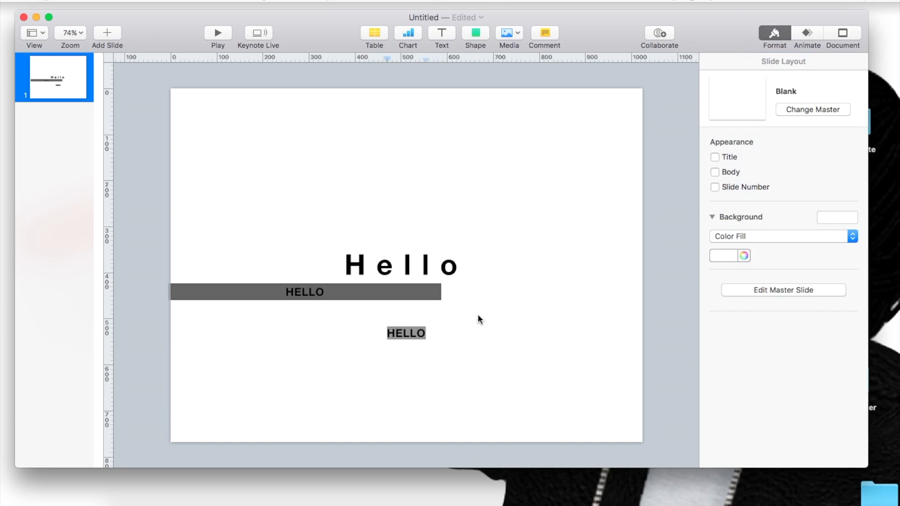
Step: Widen the text box of the gray-highlighted "HELLO" and place it directly below the gray-filled box for comparison
{"action": "left_click", "coordinate": [393, 334]}
{"action": "left_click_drag", "start_coordinate": [385, 332], "coordinate": [96, 304]}
{"action": "left_click_drag", "start_coordinate": [260, 333], "coordinate": [307, 317]}
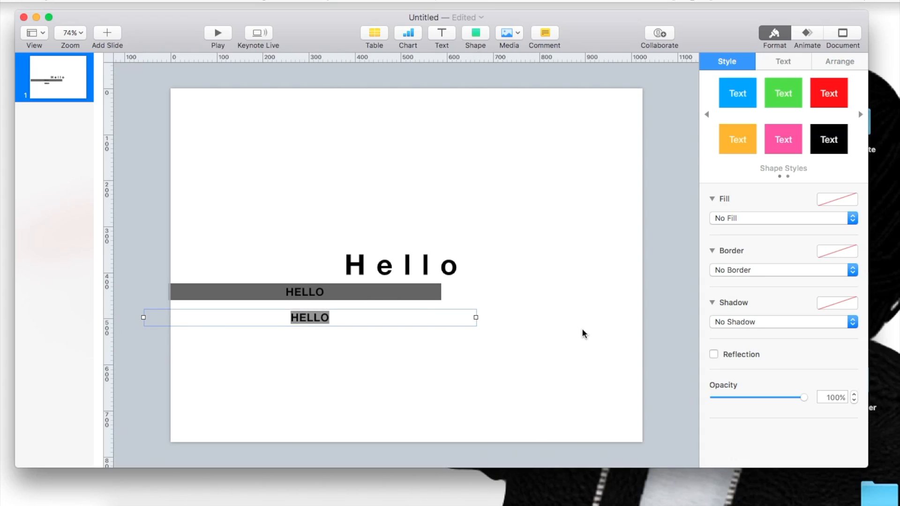
{"action": "left_click", "coordinate": [300, 316]}
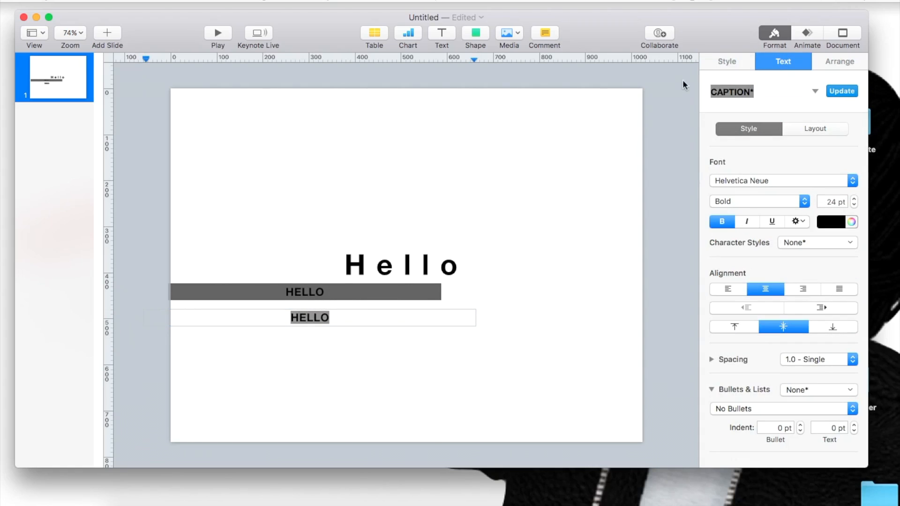
{"action": "left_click", "coordinate": [710, 65]}
Step: Move the gray-filled "HELLO" box to the slide's right edge, just below the large word
{"action": "left_click_drag", "start_coordinate": [345, 295], "coordinate": [551, 293]}
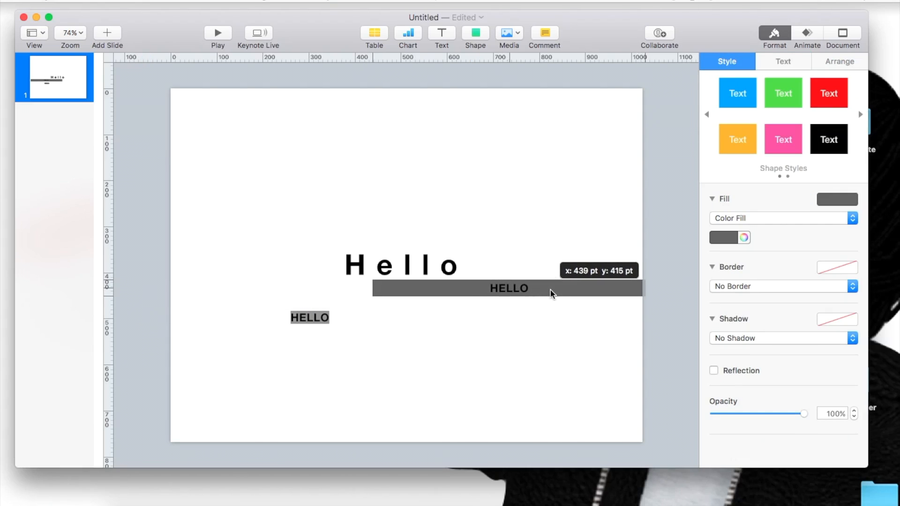
{"action": "left_click_drag", "start_coordinate": [457, 290], "coordinate": [456, 292]}
{"action": "left_click", "coordinate": [439, 337]}
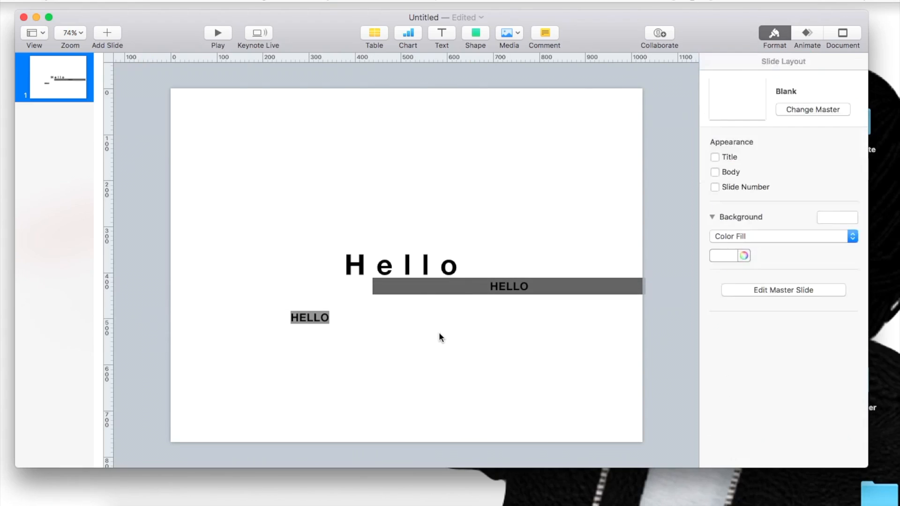
Step: Delete the text box with the highlighted "HELLO" and move the gray-filled box back beneath the large word
{"action": "left_click", "coordinate": [318, 317]}
{"action": "key", "text": "BackSpace"}
{"action": "left_click_drag", "start_coordinate": [448, 282], "coordinate": [329, 292]}
Step: Set the small "HELLO" box to No Fill and give it a black Line border 1 pt thick
{"action": "left_click", "coordinate": [722, 218]}
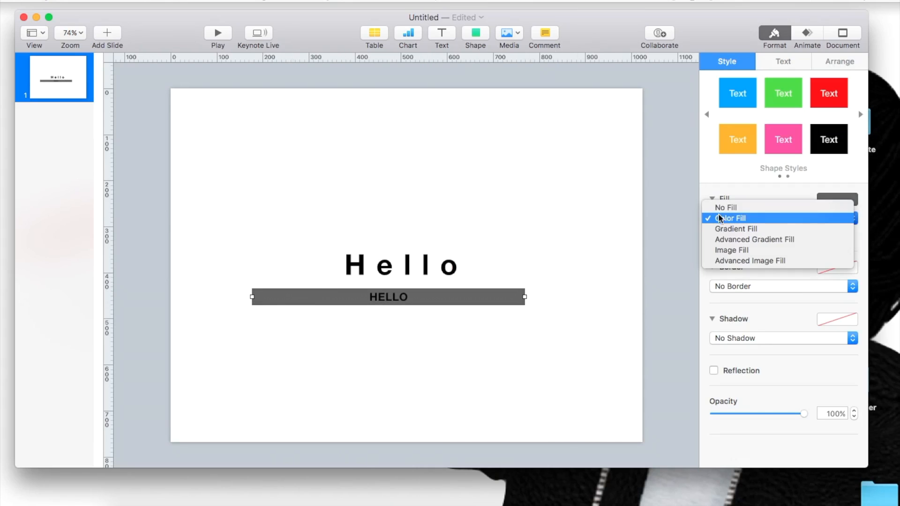
{"action": "left_click", "coordinate": [718, 208]}
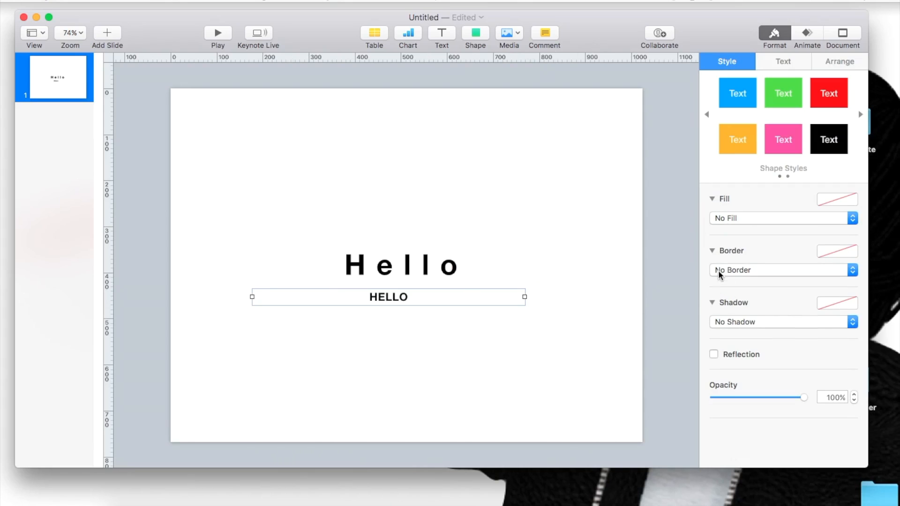
{"action": "left_click", "coordinate": [718, 270]}
{"action": "left_click", "coordinate": [718, 279]}
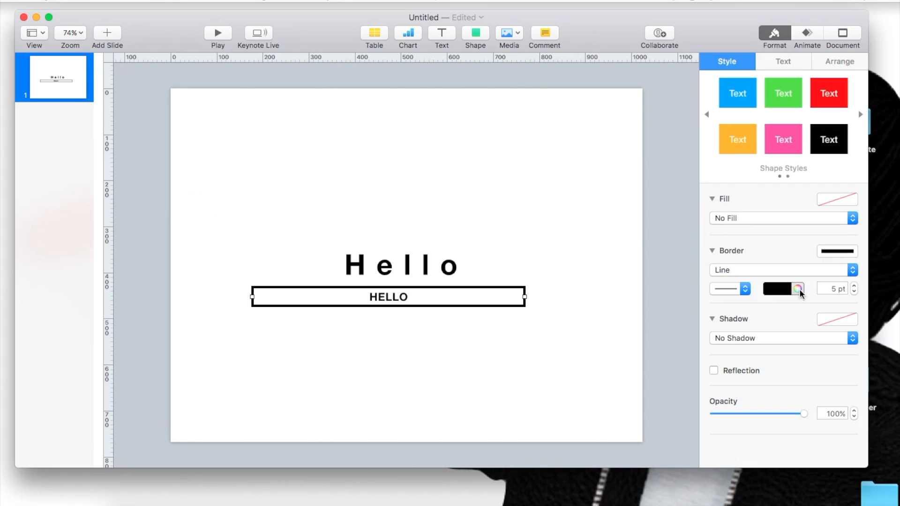
{"action": "left_click", "coordinate": [853, 291]}
{"action": "left_click", "coordinate": [853, 292]}
{"action": "left_click", "coordinate": [853, 291]}
{"action": "left_click", "coordinate": [853, 291]}
{"action": "left_click", "coordinate": [366, 317]}
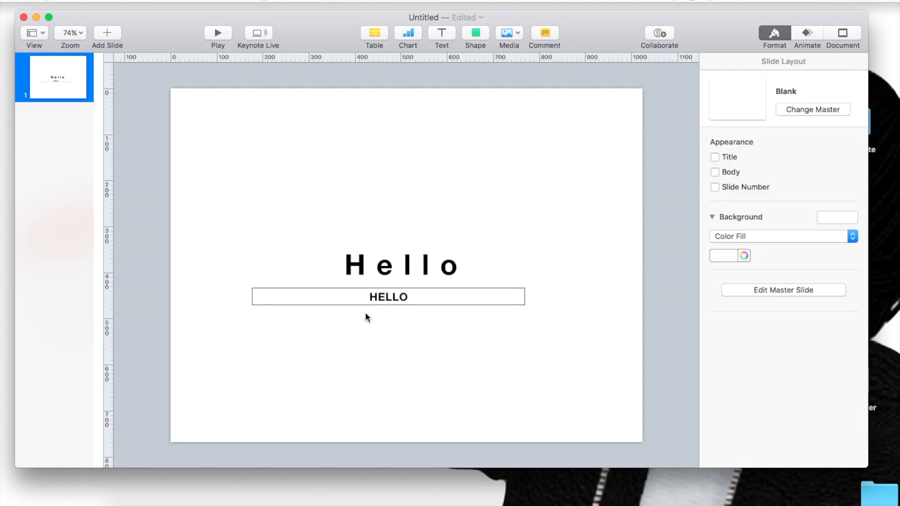
Step: Move the bordered "HELLO" box above the large word and rotate it to about 340.7°
{"action": "left_click_drag", "start_coordinate": [382, 302], "coordinate": [396, 233]}
{"action": "left_click", "coordinate": [841, 65]}
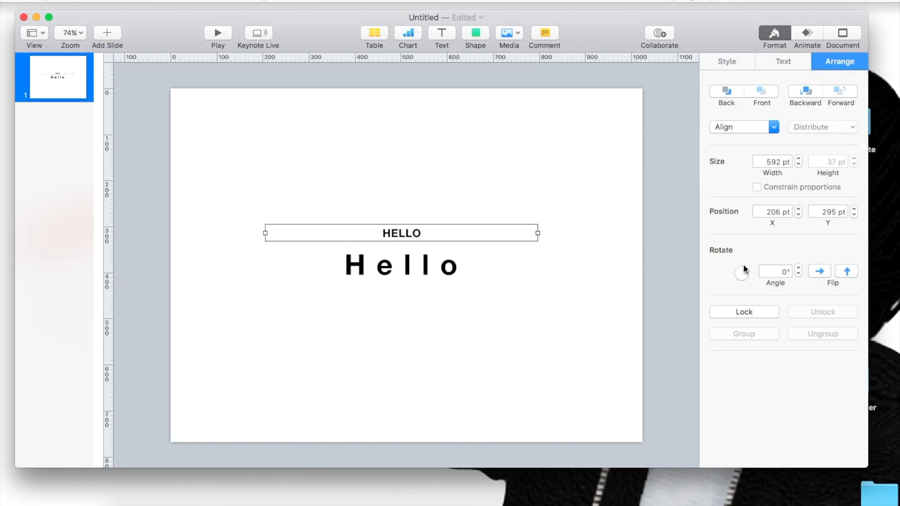
{"action": "left_click_drag", "start_coordinate": [747, 275], "coordinate": [747, 275]}
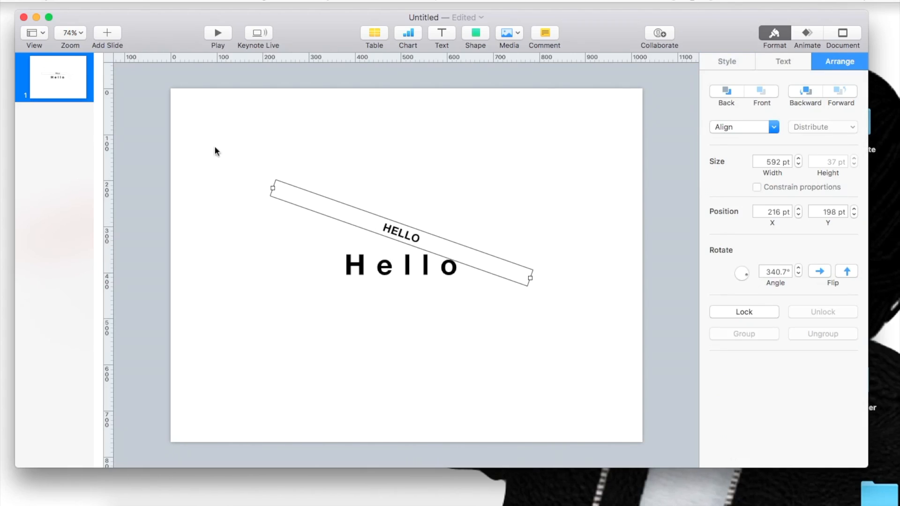
Step: Shorten the tilted box so it overlaps the end of the large word and give it a white Color Fill
{"action": "left_click_drag", "start_coordinate": [271, 188], "coordinate": [437, 252]}
{"action": "left_click", "coordinate": [726, 61]}
{"action": "left_click", "coordinate": [726, 217]}
{"action": "left_click", "coordinate": [726, 227]}
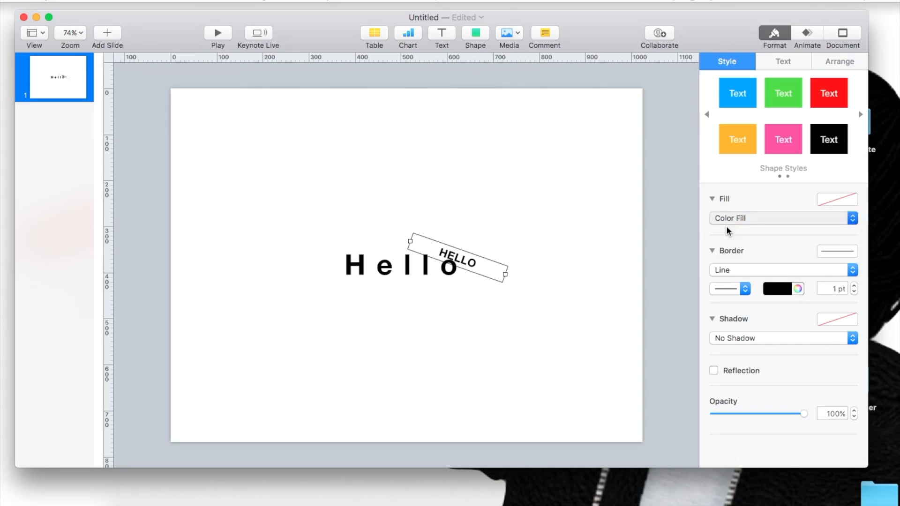
{"action": "left_click", "coordinate": [730, 239]}
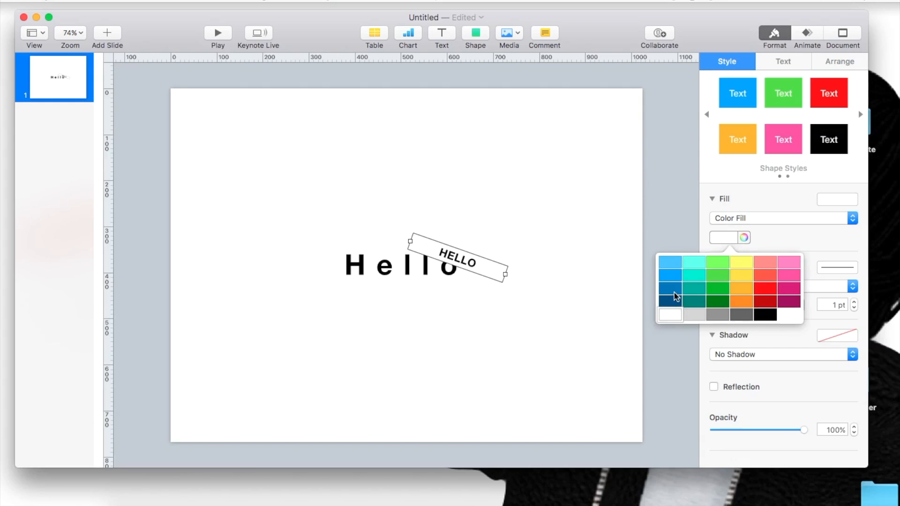
{"action": "left_click", "coordinate": [670, 321]}
{"action": "left_click", "coordinate": [496, 302]}
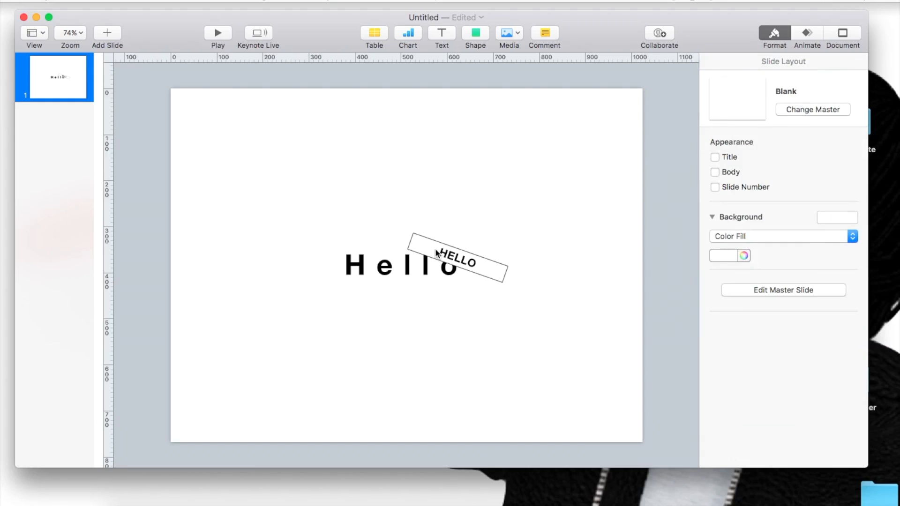
Step: Shift the tilted box slightly toward the upper left and change its border line to the long-dashed style
{"action": "mouse_move", "coordinate": [433, 239]}
{"action": "left_mouse_down"}
{"action": "mouse_move", "coordinate": [420, 243]}
{"action": "mouse_move", "coordinate": [429, 243]}
{"action": "left_mouse_up"}
{"action": "left_click", "coordinate": [731, 305]}
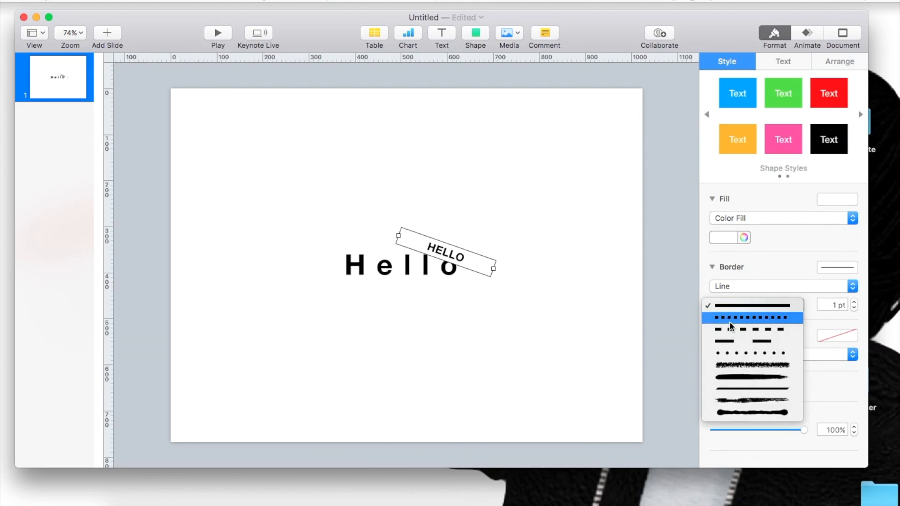
{"action": "left_click", "coordinate": [725, 340]}
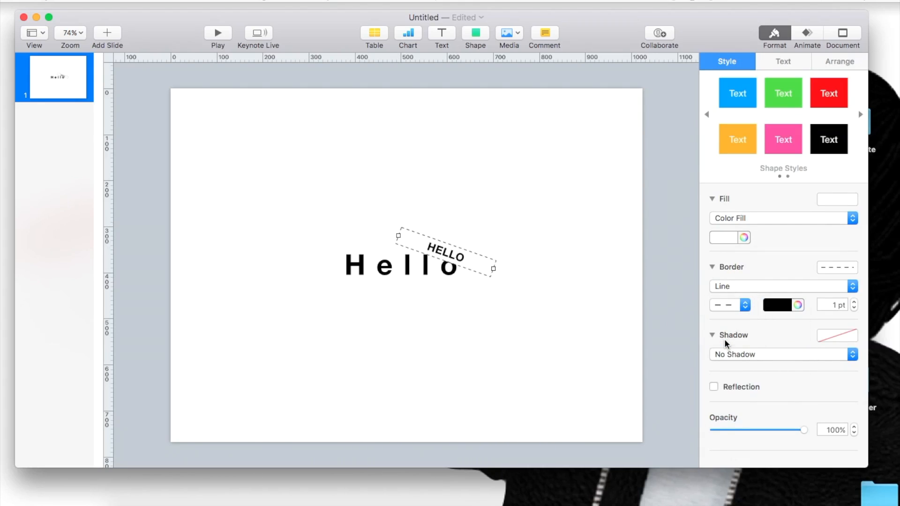
{"action": "left_click", "coordinate": [575, 373]}
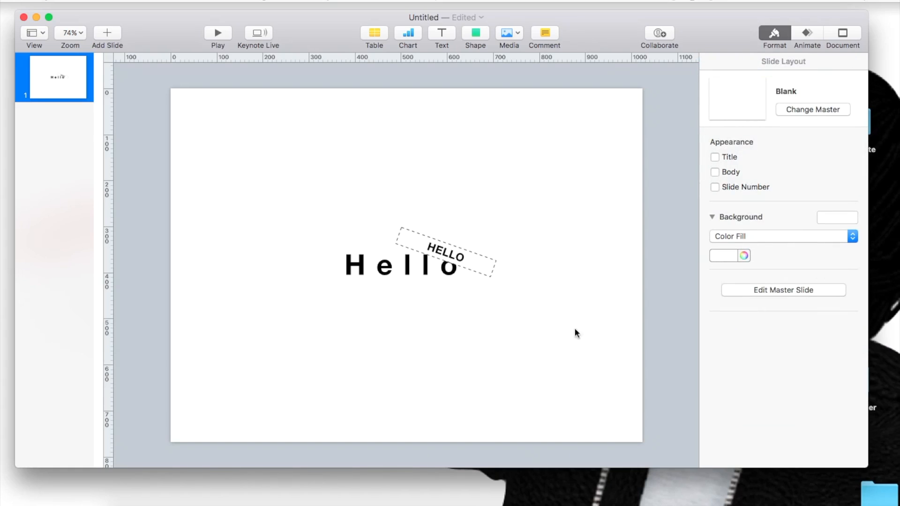
Step: Give the tilted "HELLO" box a picture frame border and view the available frame styles
{"action": "scroll", "coordinate": [400, 176], "scroll_direction": "up", "scroll_amount": 1}
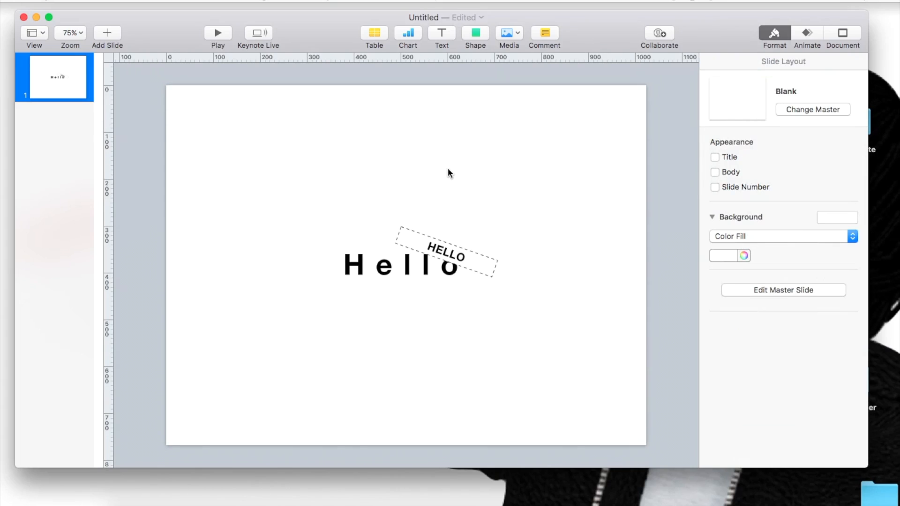
{"action": "scroll", "coordinate": [448, 170], "scroll_direction": "up", "scroll_amount": 5}
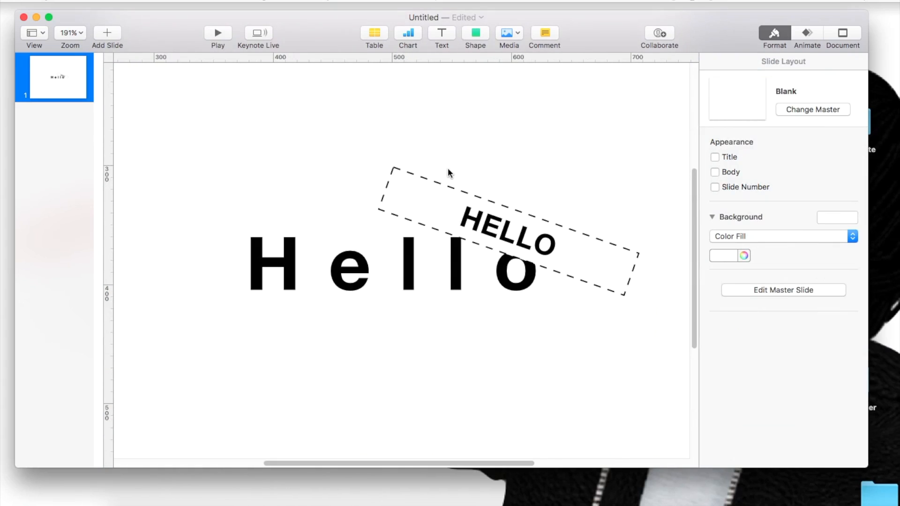
{"action": "scroll", "coordinate": [448, 169], "scroll_direction": "down", "scroll_amount": 4}
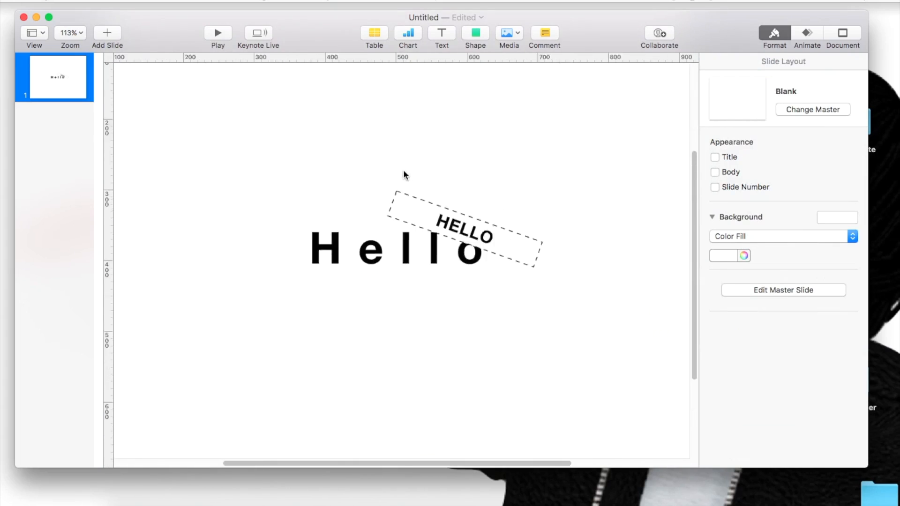
{"action": "scroll", "coordinate": [404, 174], "scroll_direction": "down", "scroll_amount": 4}
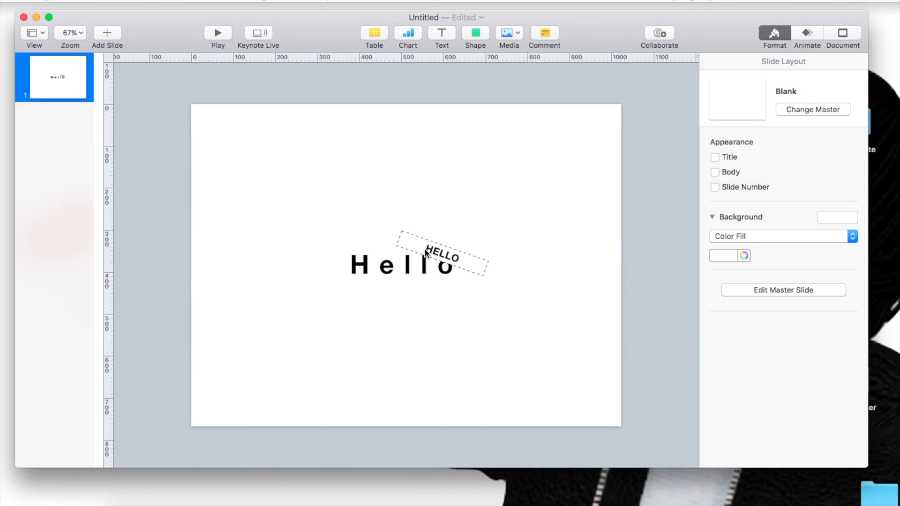
{"action": "left_click", "coordinate": [425, 253]}
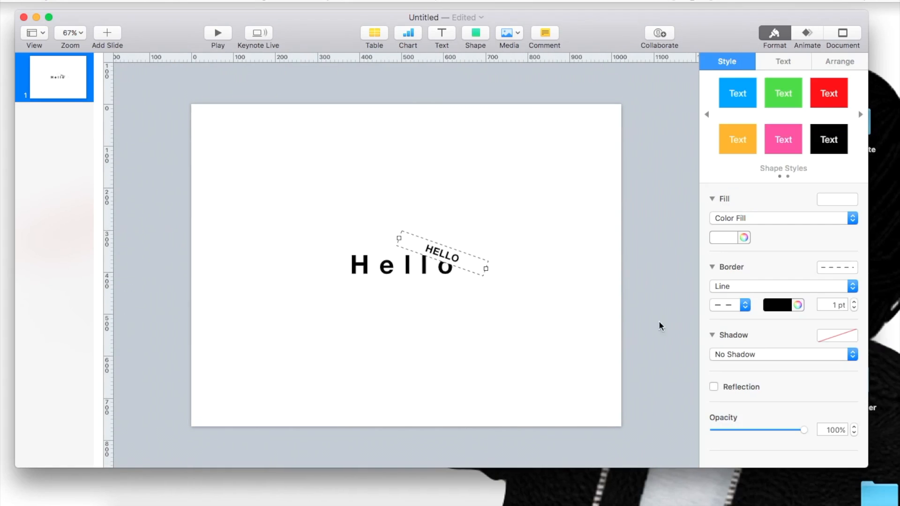
{"action": "left_click", "coordinate": [722, 287]}
{"action": "left_click", "coordinate": [721, 297]}
{"action": "left_click", "coordinate": [723, 314]}
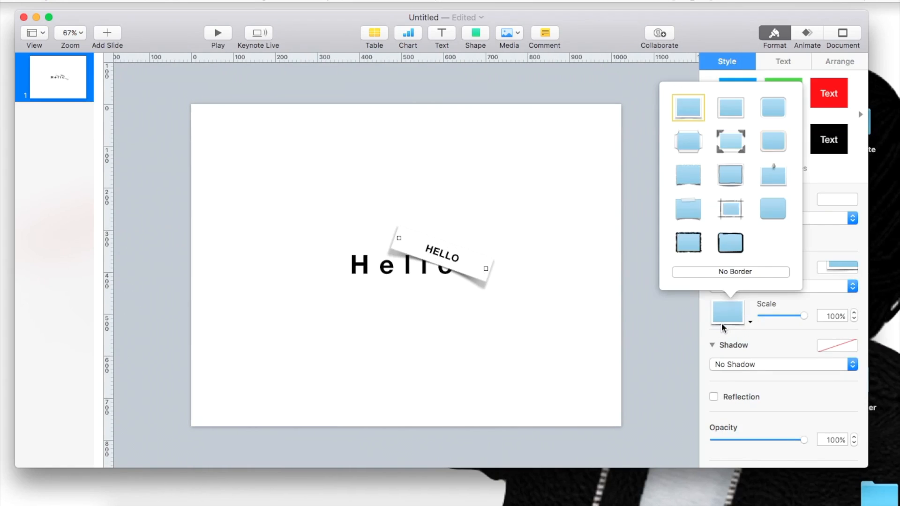
{"action": "left_click", "coordinate": [666, 342]}
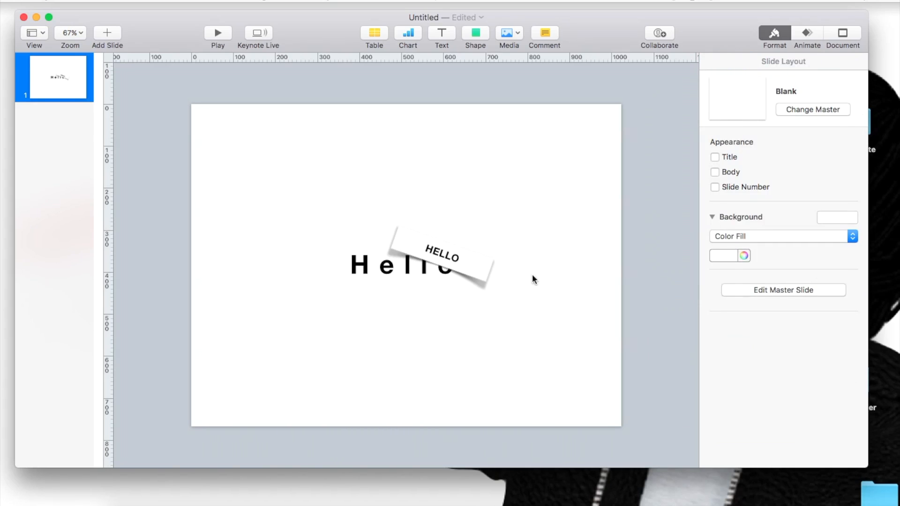
Step: Give the tilted "HELLO" box a drop shadow, remove its picture frame border and set the shadow blur to 36 pt
{"action": "left_click", "coordinate": [463, 257]}
{"action": "left_click", "coordinate": [717, 364]}
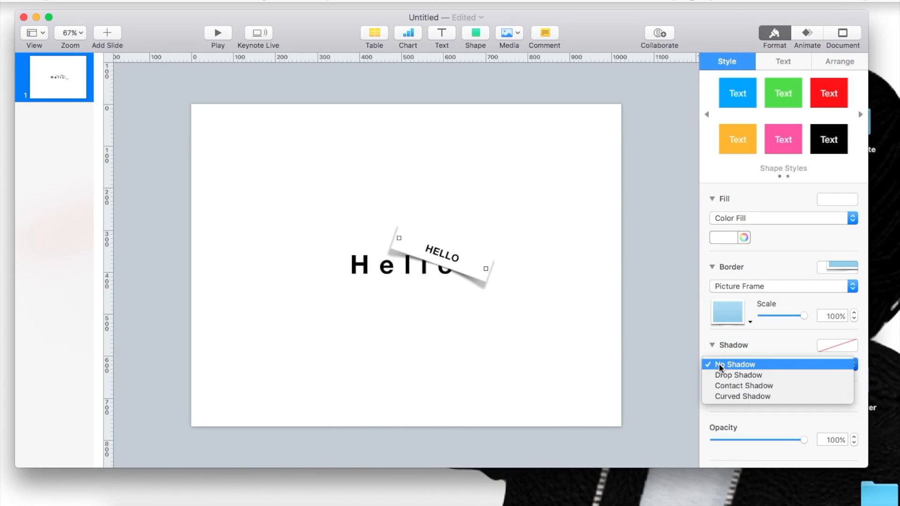
{"action": "left_click", "coordinate": [718, 376]}
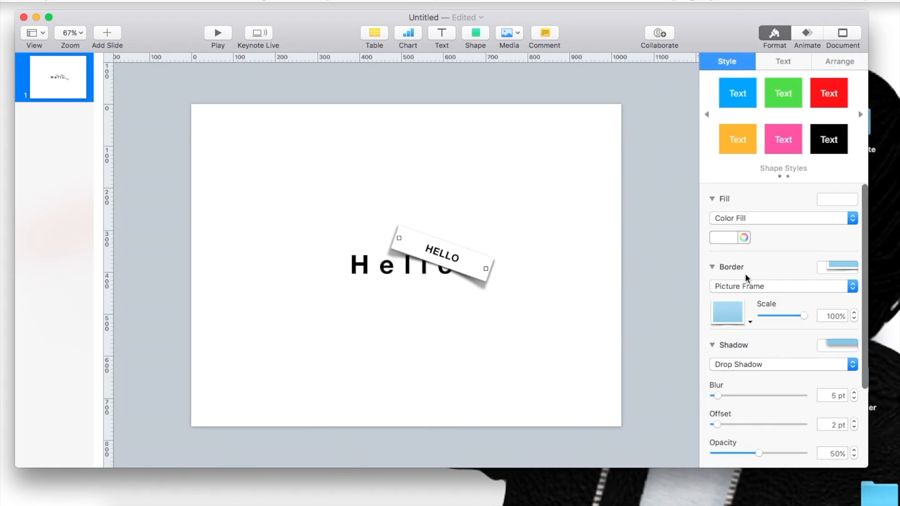
{"action": "left_click", "coordinate": [737, 286]}
{"action": "left_click", "coordinate": [727, 263]}
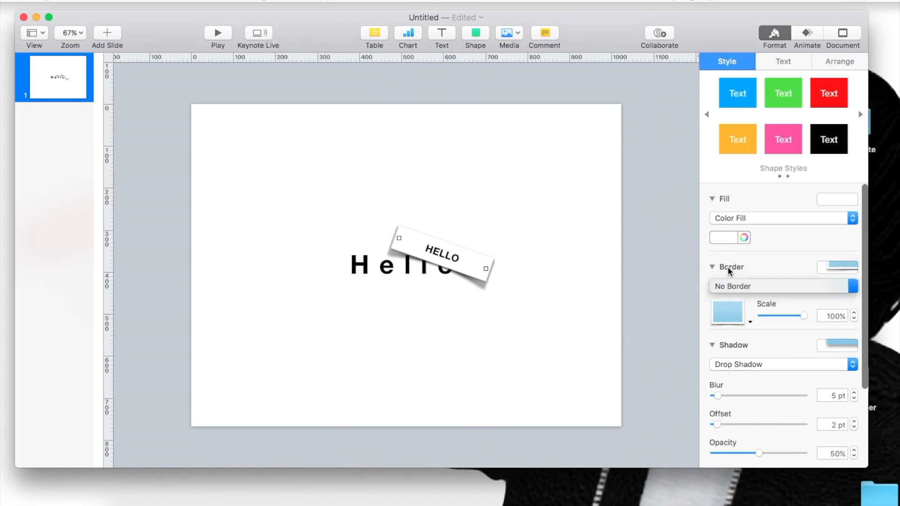
{"action": "left_click_drag", "start_coordinate": [717, 369], "coordinate": [744, 323]}
Step: Try the Picture Frame border on the tilted box and return it to No Border
{"action": "left_click", "coordinate": [735, 286]}
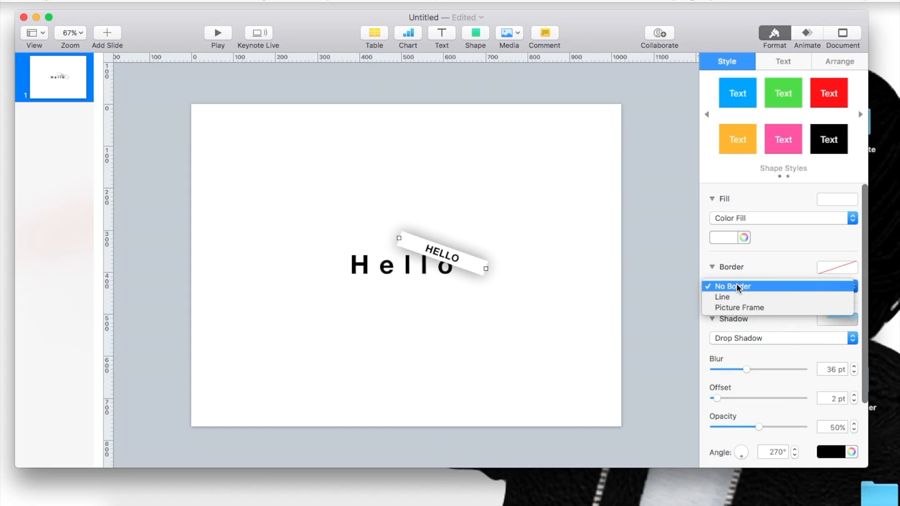
{"action": "left_click", "coordinate": [724, 306]}
{"action": "left_click", "coordinate": [723, 286]}
{"action": "left_click", "coordinate": [720, 263]}
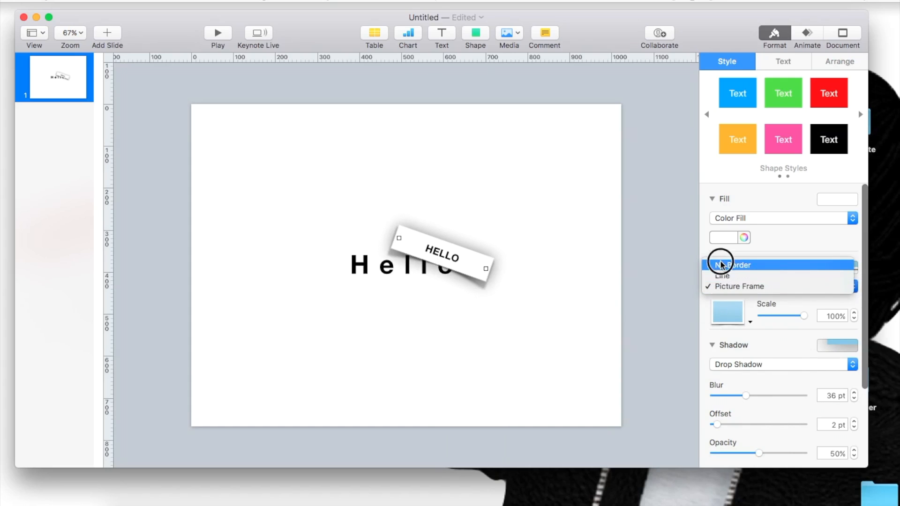
Step: Set the tilted box's shadow offset to 8 pt and the shadow opacity to 33%
{"action": "left_click", "coordinate": [655, 343]}
{"action": "left_click", "coordinate": [483, 268]}
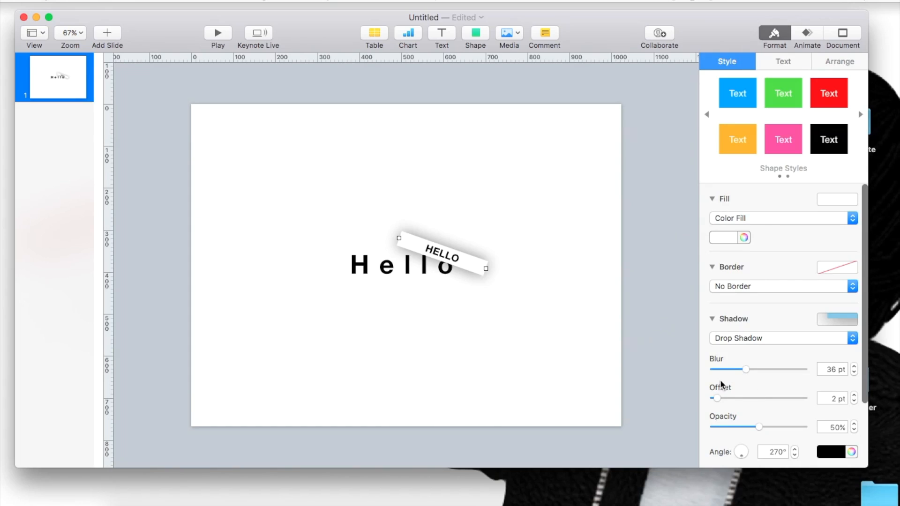
{"action": "mouse_move", "coordinate": [716, 402]}
{"action": "left_mouse_down"}
{"action": "mouse_move", "coordinate": [788, 374]}
{"action": "mouse_move", "coordinate": [826, 398]}
{"action": "mouse_move", "coordinate": [702, 408]}
{"action": "mouse_move", "coordinate": [727, 398]}
{"action": "left_mouse_up"}
{"action": "left_click_drag", "start_coordinate": [758, 428], "coordinate": [744, 413]}
Step: Lower the tilted box's overall opacity to 58% and set its shadow angle to about 161.8°
{"action": "scroll", "coordinate": [864, 376], "scroll_direction": "down", "scroll_amount": 4}
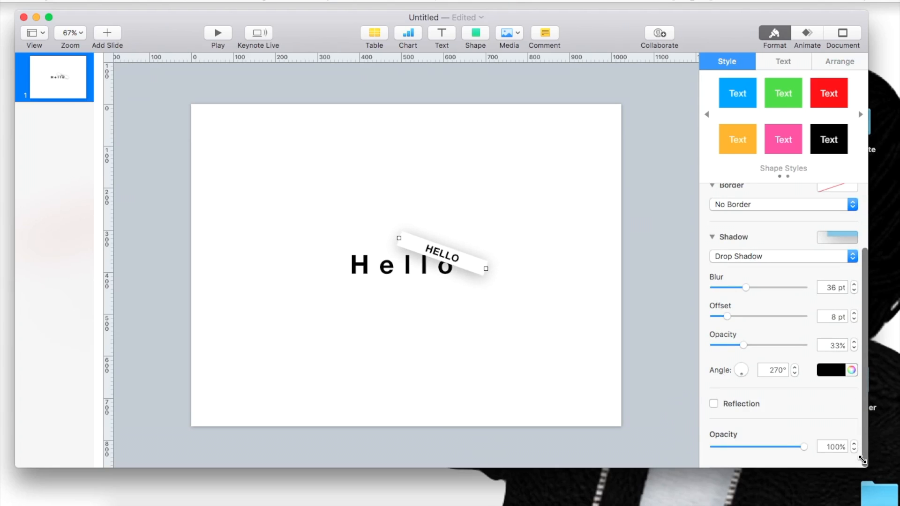
{"action": "left_click_drag", "start_coordinate": [803, 448], "coordinate": [767, 429]}
{"action": "mouse_move", "coordinate": [741, 375]}
{"action": "left_mouse_down"}
{"action": "mouse_move", "coordinate": [757, 361]}
{"action": "mouse_move", "coordinate": [741, 368]}
{"action": "mouse_move", "coordinate": [751, 373]}
{"action": "mouse_move", "coordinate": [743, 387]}
{"action": "mouse_move", "coordinate": [735, 349]}
{"action": "mouse_move", "coordinate": [734, 370]}
{"action": "left_mouse_up"}
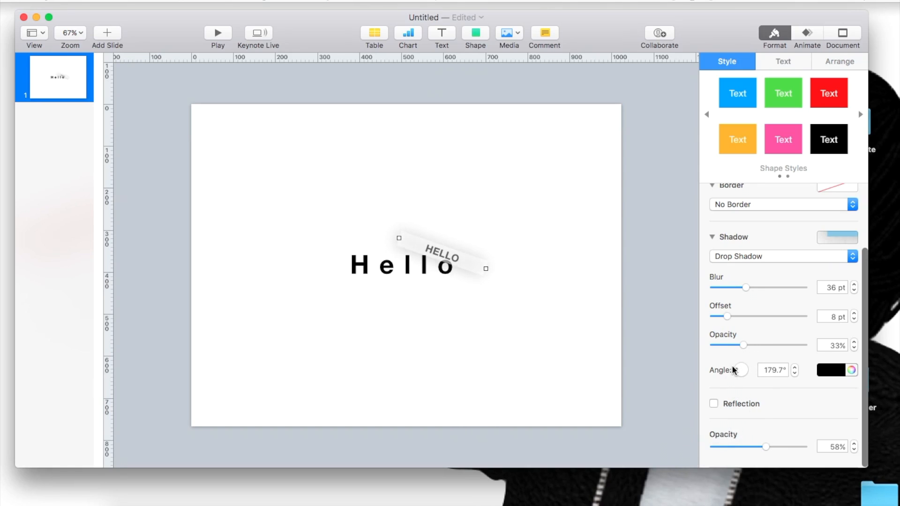
Step: Lock the tilted "HELLO" box in place
{"action": "left_click", "coordinate": [780, 61]}
{"action": "left_click", "coordinate": [839, 61]}
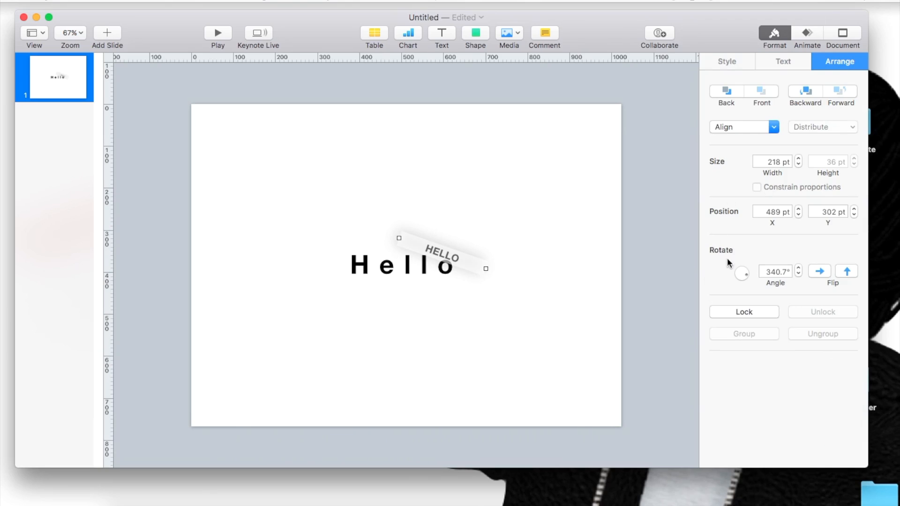
{"action": "left_click", "coordinate": [733, 311]}
Step: Move the large word below the locked box and back up under it, and unlock the tilted box
{"action": "left_click_drag", "start_coordinate": [421, 261], "coordinate": [416, 302]}
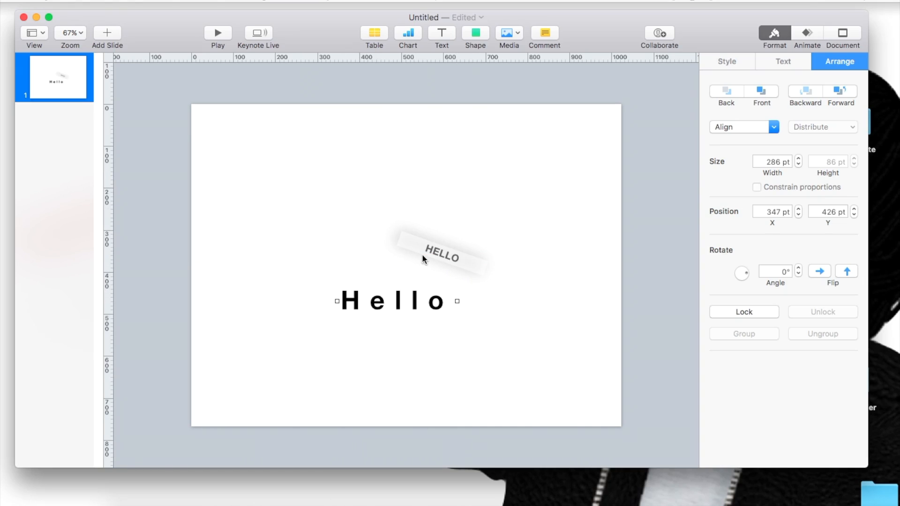
{"action": "left_click", "coordinate": [425, 249]}
{"action": "left_click", "coordinate": [421, 292], "text": "shift"}
{"action": "left_click_drag", "start_coordinate": [416, 301], "coordinate": [417, 265]}
{"action": "left_click", "coordinate": [806, 311]}
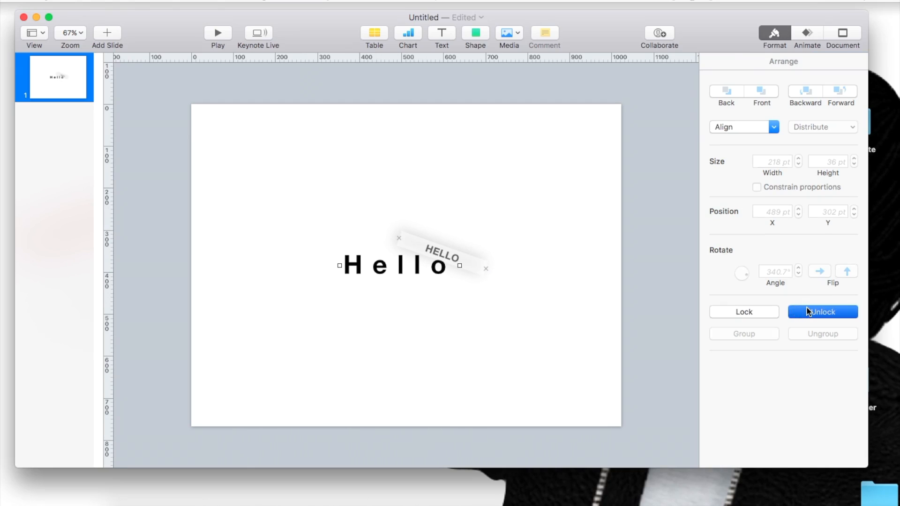
{"action": "left_click", "coordinate": [429, 295]}
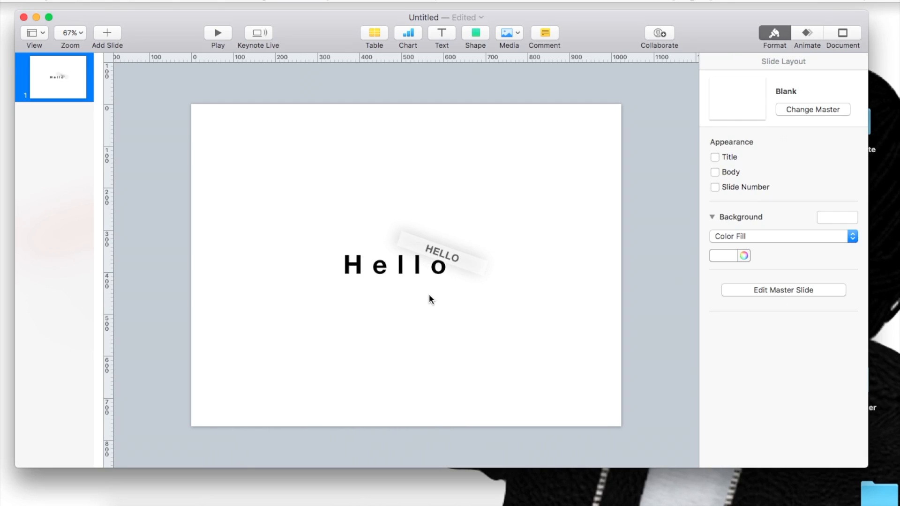
Step: Remove the tilted box's shadow and restore its overall opacity to 100%
{"action": "left_click", "coordinate": [438, 244]}
{"action": "left_click", "coordinate": [726, 61]}
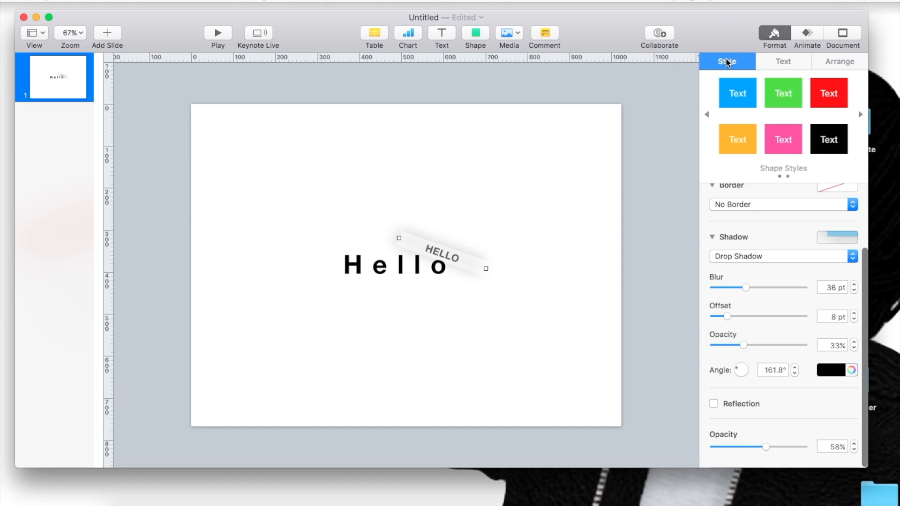
{"action": "left_click", "coordinate": [724, 256]}
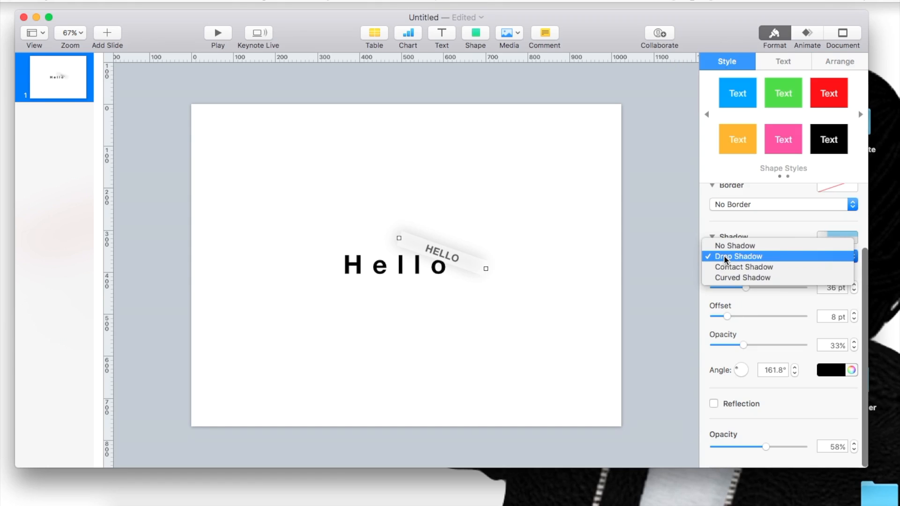
{"action": "left_click", "coordinate": [732, 245]}
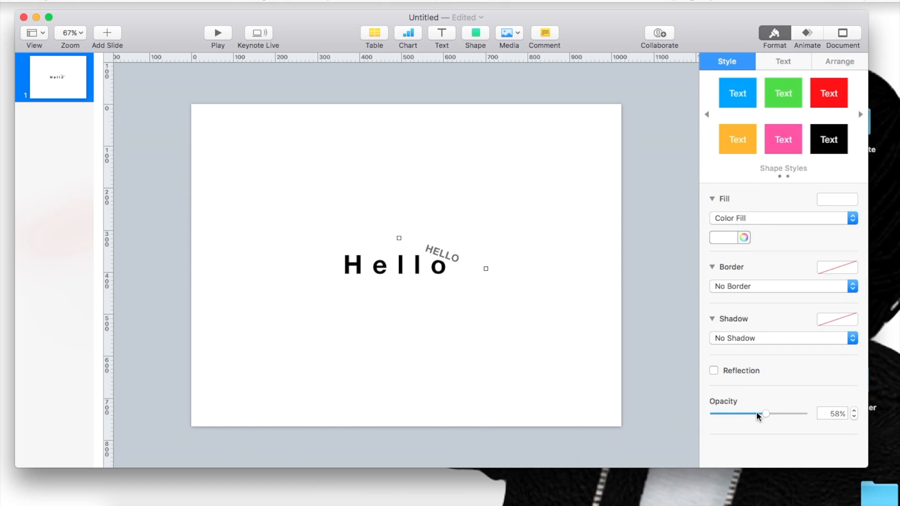
{"action": "left_click_drag", "start_coordinate": [762, 414], "coordinate": [814, 414]}
{"action": "left_click", "coordinate": [404, 276]}
{"action": "left_click", "coordinate": [434, 253]}
Step: Insert a basic square shape and set it to No Fill
{"action": "left_click", "coordinate": [476, 35]}
{"action": "left_click", "coordinate": [462, 132]}
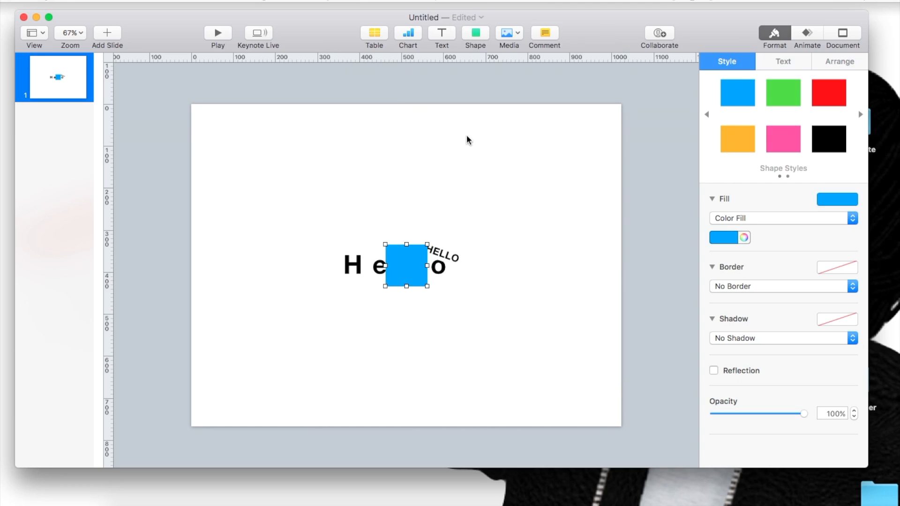
{"action": "left_click", "coordinate": [726, 218]}
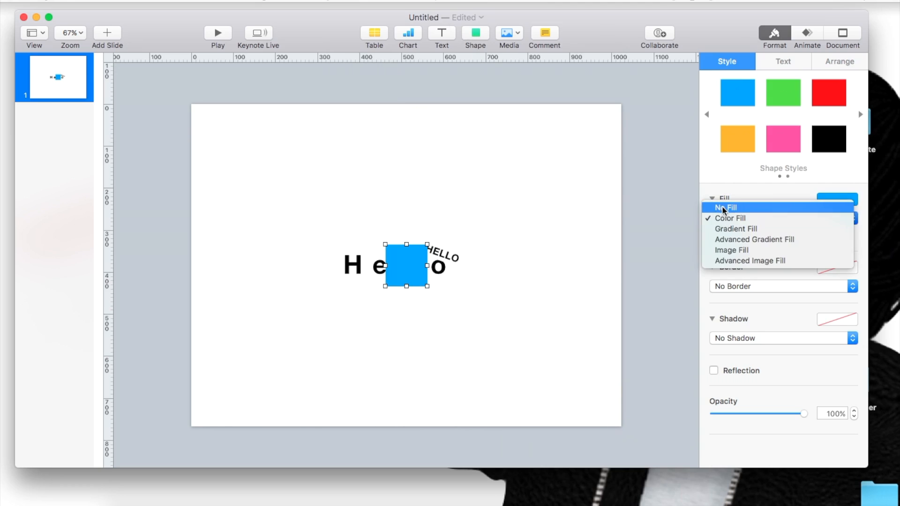
{"action": "left_click", "coordinate": [724, 208]}
Step: Give the unfilled square a Line border in a rough brush-stroke style
{"action": "left_click", "coordinate": [725, 273]}
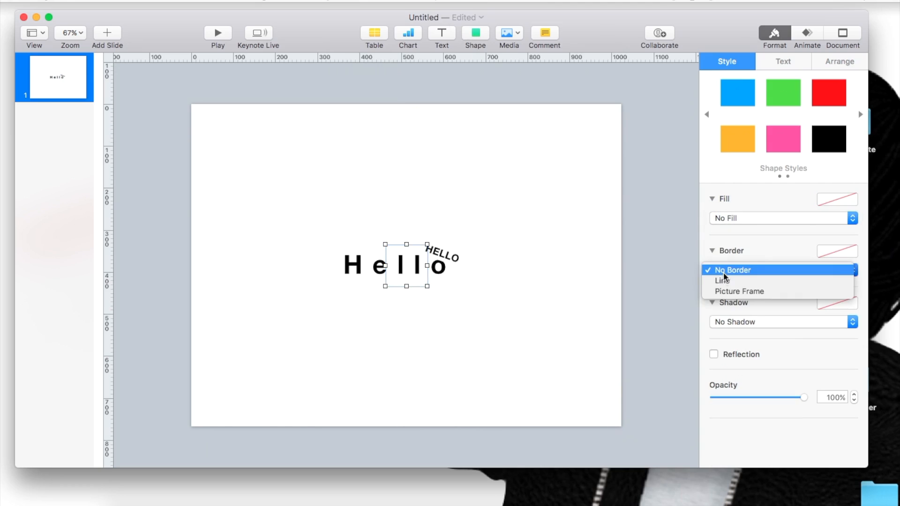
{"action": "left_click", "coordinate": [724, 281]}
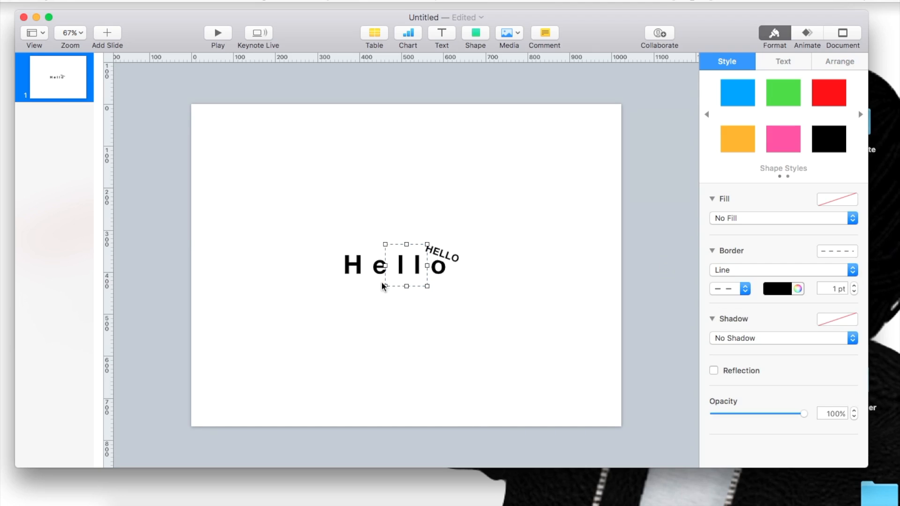
{"action": "left_click", "coordinate": [720, 289]}
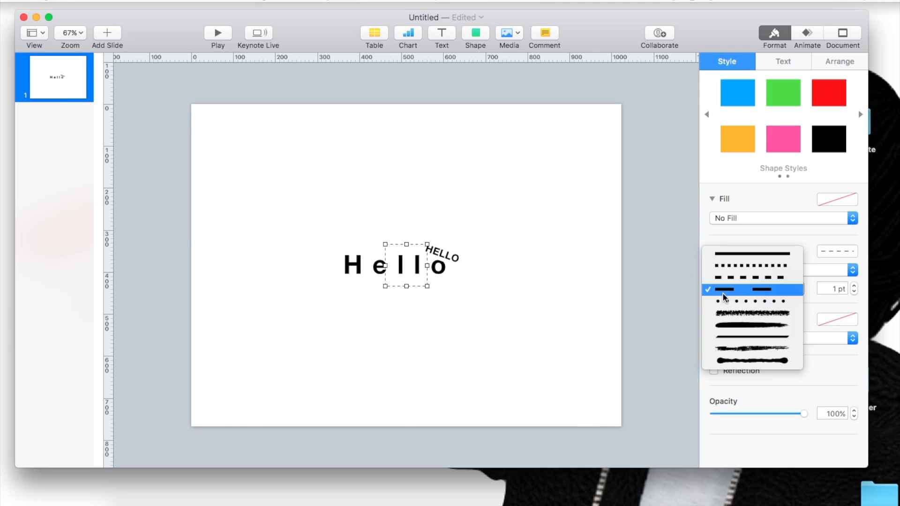
{"action": "left_click", "coordinate": [727, 349]}
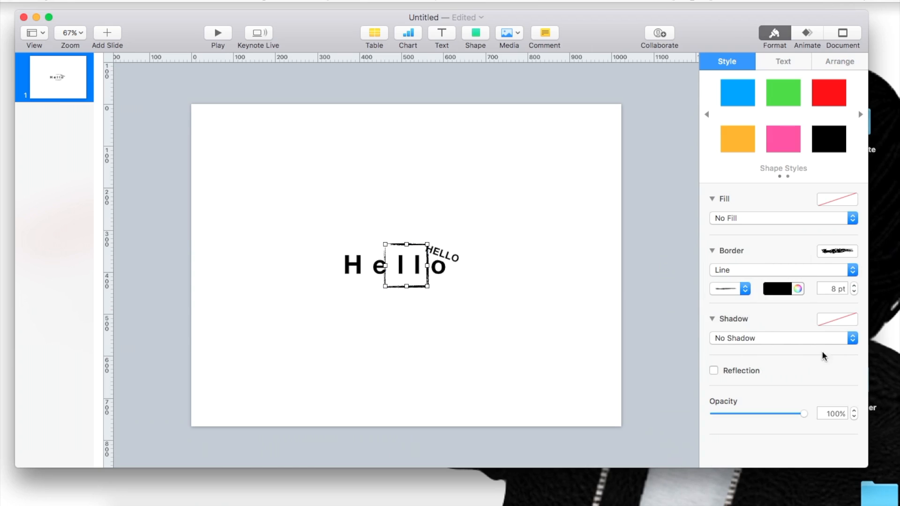
Step: Thin the square's border to 2 pt and reshape it to about 117 × 60 pt around the tilted "HELLO"
{"action": "left_click", "coordinate": [852, 291]}
{"action": "left_click", "coordinate": [852, 291]}
{"action": "left_click", "coordinate": [853, 291]}
{"action": "left_click", "coordinate": [852, 291]}
{"action": "left_click", "coordinate": [853, 291]}
{"action": "left_click", "coordinate": [853, 292]}
{"action": "left_click_drag", "start_coordinate": [407, 287], "coordinate": [414, 257]}
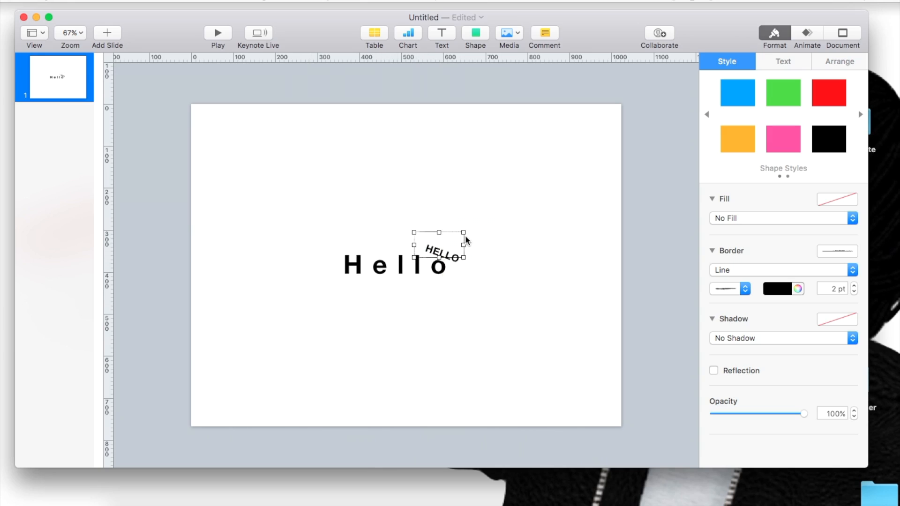
Step: Rotate the bordered rectangle to 342° so it follows the slant of the tilted "HELLO"
{"action": "left_click", "coordinate": [828, 61]}
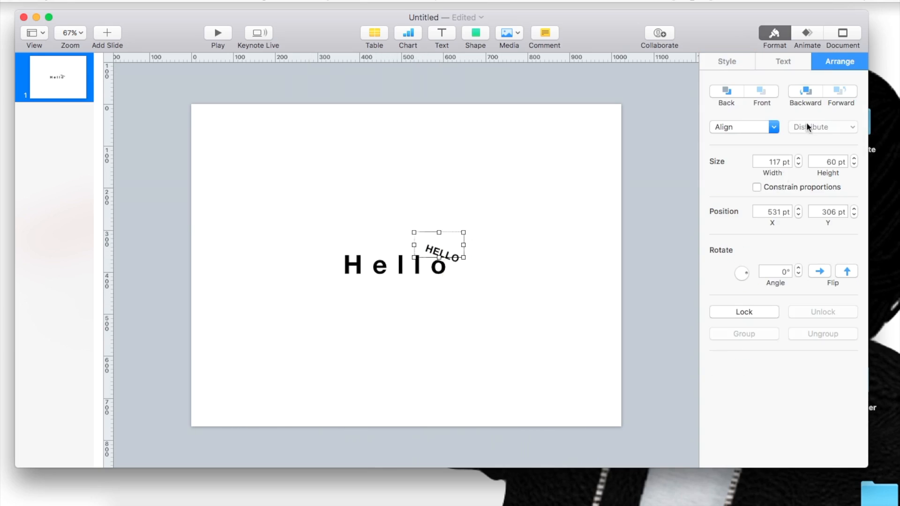
{"action": "left_click_drag", "start_coordinate": [750, 275], "coordinate": [743, 270]}
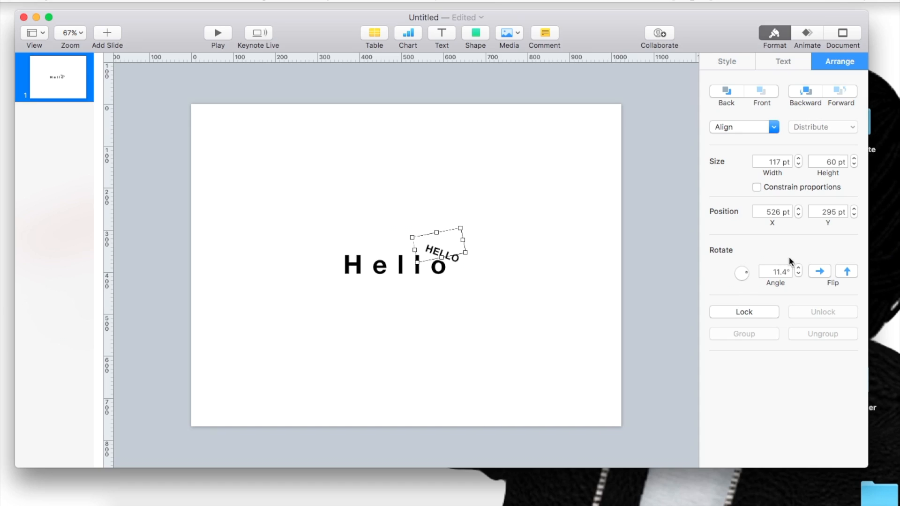
{"action": "left_click", "coordinate": [799, 269]}
{"action": "left_click", "coordinate": [798, 269]}
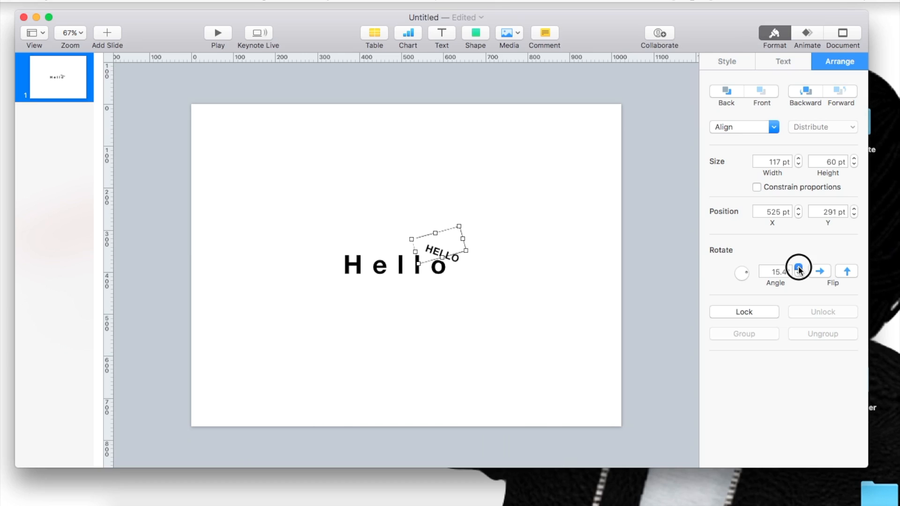
{"action": "left_click_drag", "start_coordinate": [798, 276], "coordinate": [799, 271]}
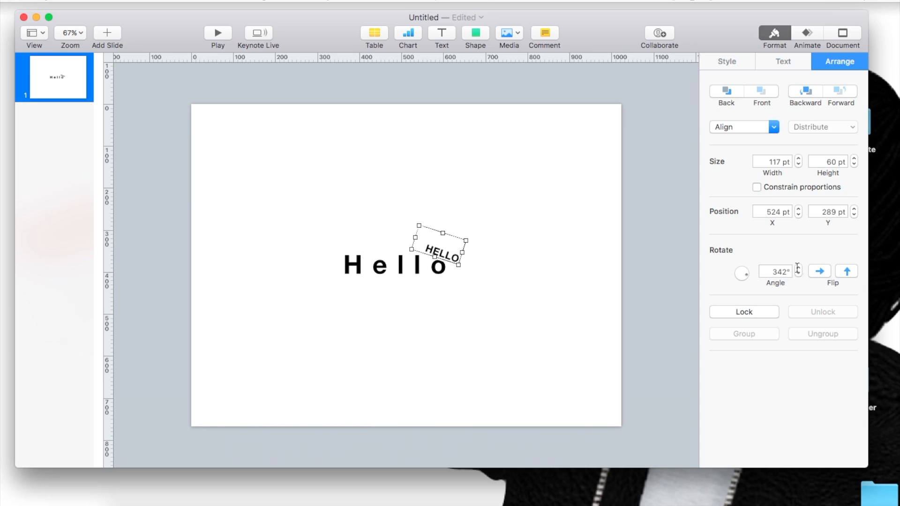
{"action": "left_click", "coordinate": [417, 226]}
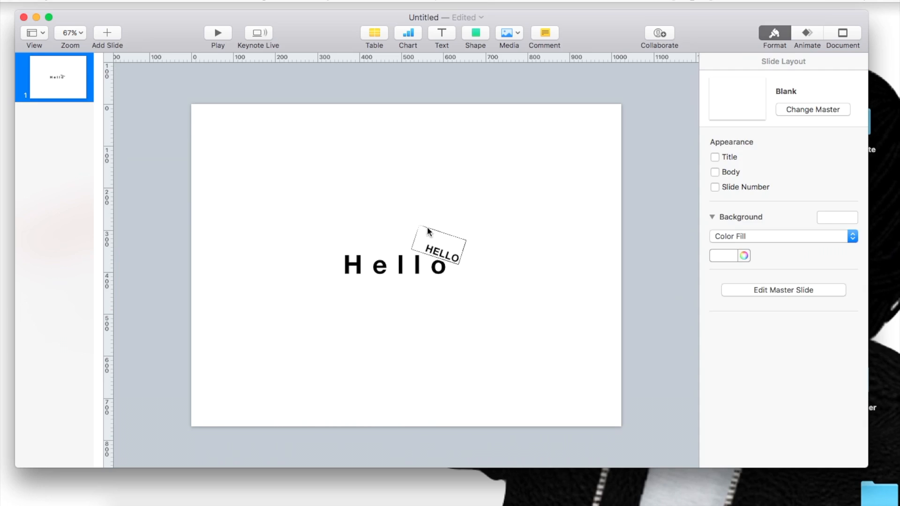
Step: Delete the bordered rectangle around the tilted "HELLO"
{"action": "left_click", "coordinate": [434, 230]}
{"action": "left_click_drag", "start_coordinate": [441, 233], "coordinate": [469, 269]}
{"action": "left_click", "coordinate": [460, 368]}
{"action": "left_click", "coordinate": [464, 266]}
{"action": "left_click", "coordinate": [464, 266]}
Step: Browse the shape library categories and place the tomato from Food, about 204 pt wide, below the large word
{"action": "left_click", "coordinate": [477, 32]}
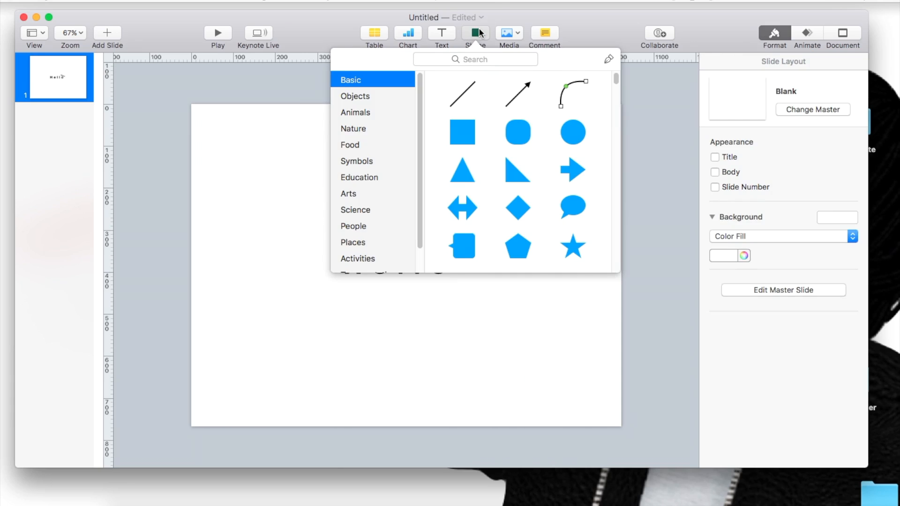
{"action": "left_click", "coordinate": [360, 131]}
{"action": "left_click", "coordinate": [357, 145]}
{"action": "left_click", "coordinate": [363, 177]}
{"action": "left_click", "coordinate": [368, 192]}
{"action": "left_click", "coordinate": [359, 145]}
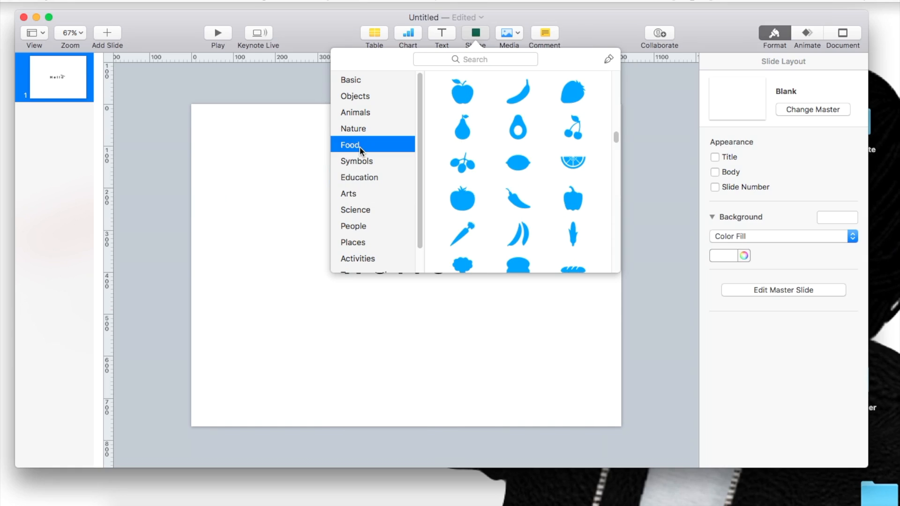
{"action": "left_click_drag", "start_coordinate": [453, 210], "coordinate": [399, 286]}
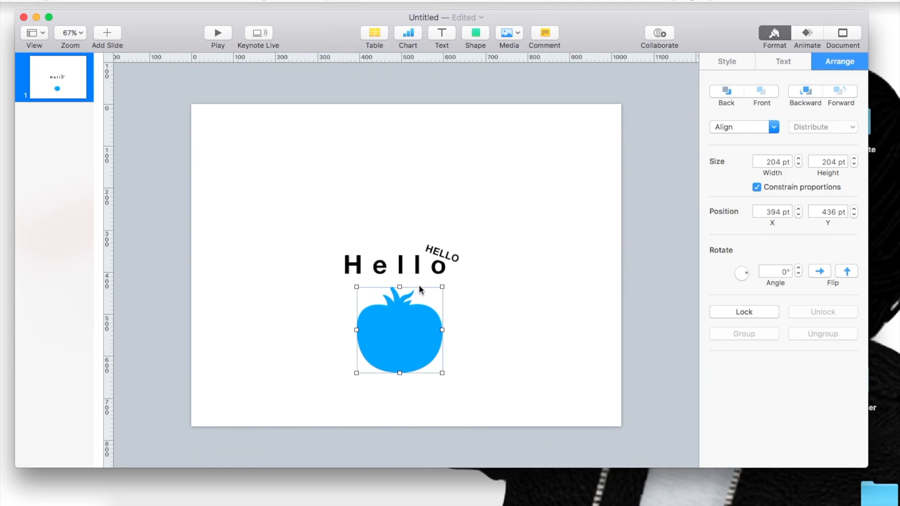
Step: Change the tomato's Color Fill to medium gray
{"action": "left_click", "coordinate": [731, 59]}
{"action": "left_click", "coordinate": [724, 245]}
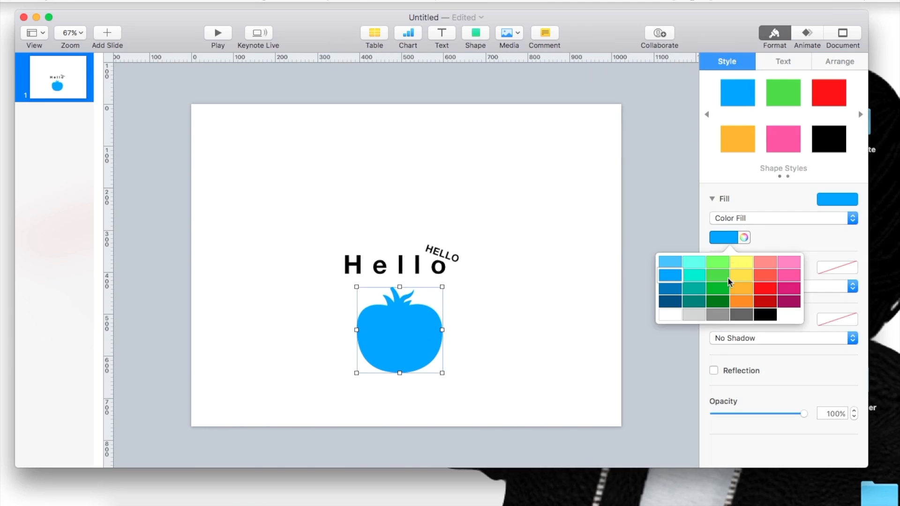
{"action": "left_click", "coordinate": [716, 319]}
Step: Add a brush-style Line border to the tomato and reduce the line thickness
{"action": "left_click", "coordinate": [761, 287]}
{"action": "left_click", "coordinate": [724, 267]}
{"action": "left_click", "coordinate": [727, 285]}
{"action": "left_click", "coordinate": [727, 297]}
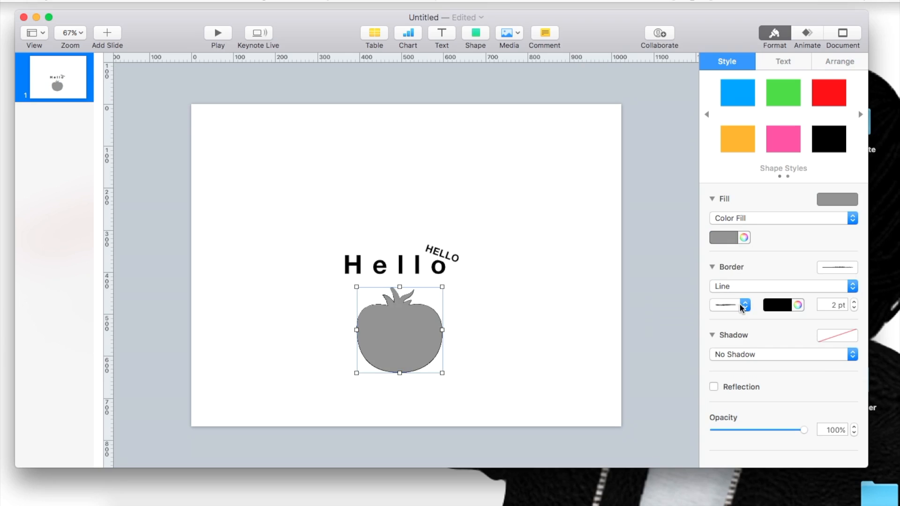
{"action": "left_click", "coordinate": [854, 308]}
{"action": "left_click", "coordinate": [552, 351]}
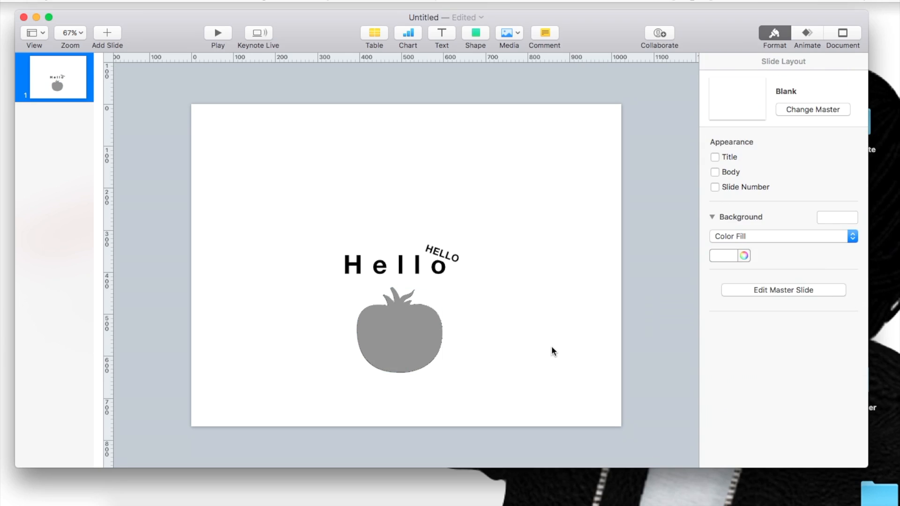
Step: Move the gray tomato above the large word and delete it
{"action": "left_click_drag", "start_coordinate": [425, 342], "coordinate": [414, 216]}
{"action": "left_click", "coordinate": [413, 318]}
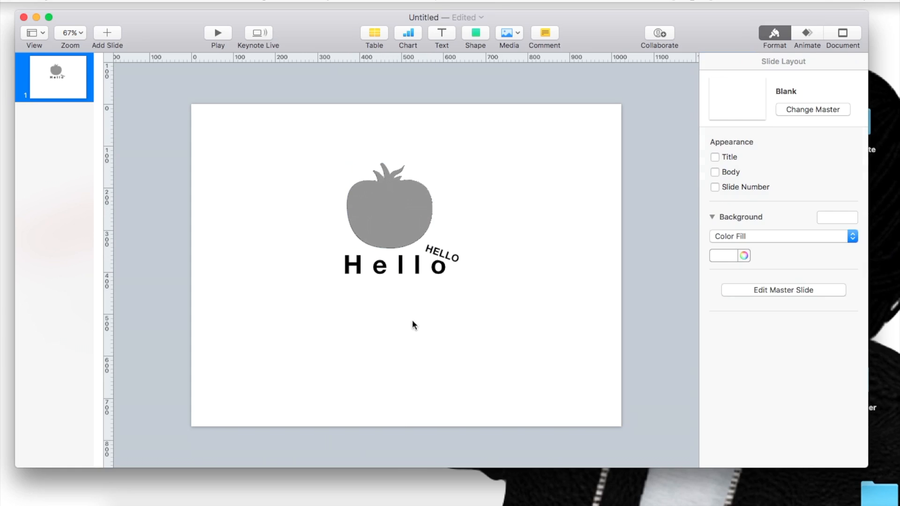
{"action": "left_click", "coordinate": [377, 209]}
{"action": "key", "text": "Delete"}
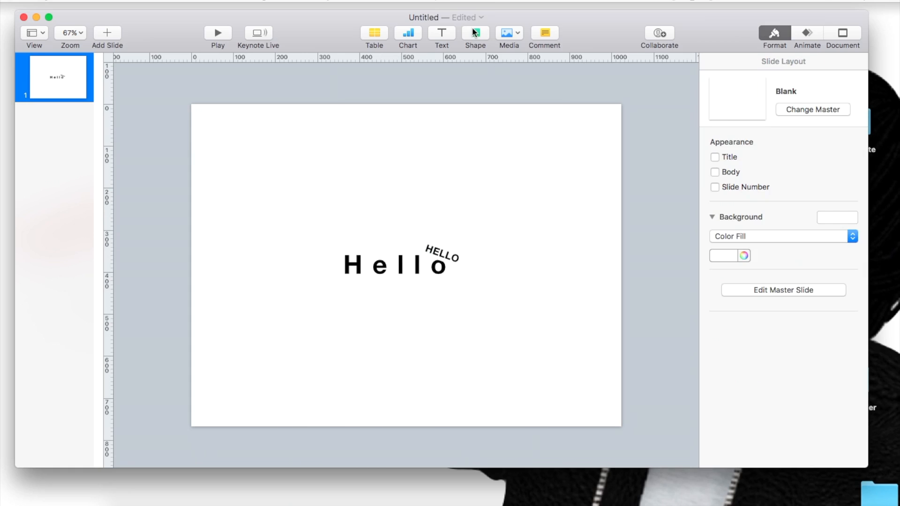
Step: Insert the citrus slice shape from Food and place it directly above the large word
{"action": "left_click", "coordinate": [475, 31]}
{"action": "left_click_drag", "start_coordinate": [572, 162], "coordinate": [431, 235]}
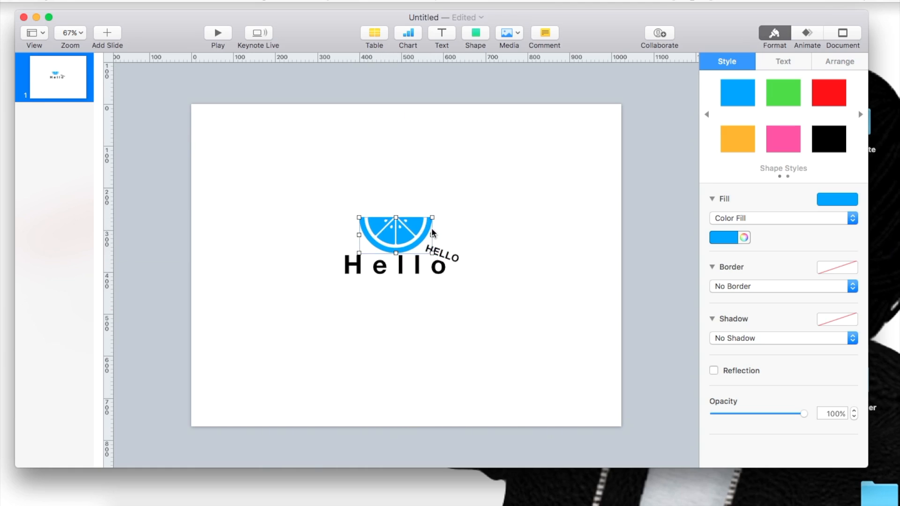
Step: Change the citrus slice's Color Fill to medium gray and add a Line border to it
{"action": "left_click", "coordinate": [727, 236]}
{"action": "left_click", "coordinate": [716, 314]}
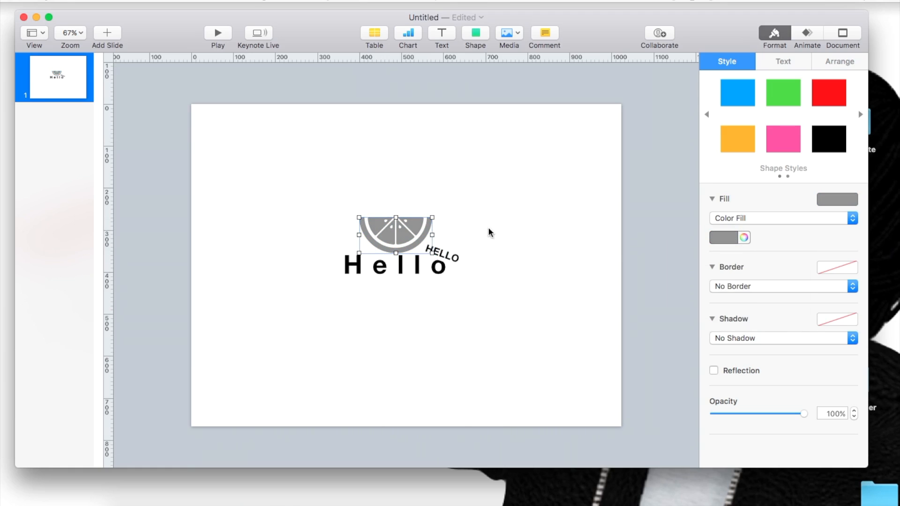
{"action": "left_click", "coordinate": [726, 284]}
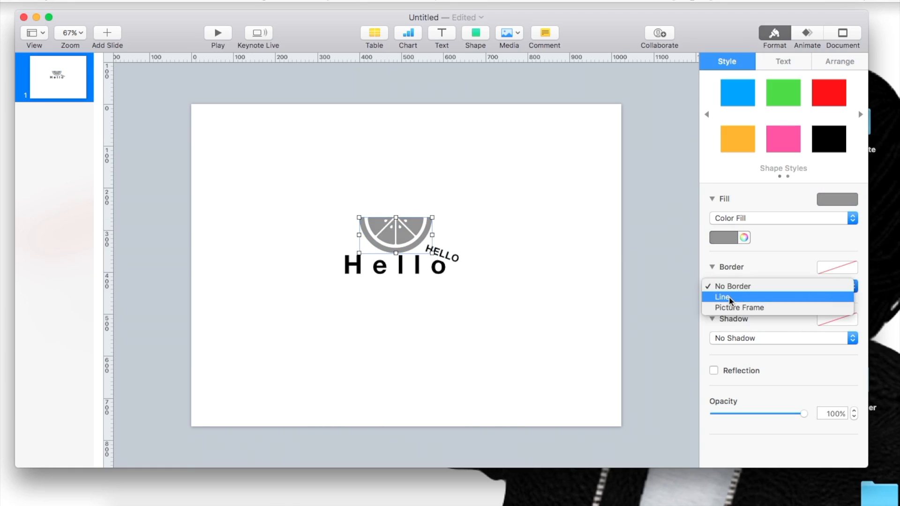
{"action": "left_click", "coordinate": [727, 298]}
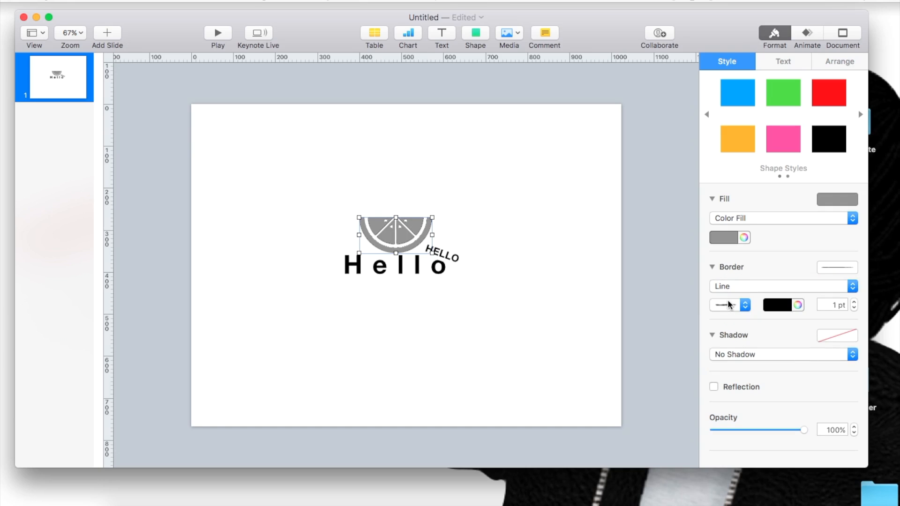
Step: Try light gray and orange for the citrus slice's border, settle on black, and set the line thickness to 2 pt
{"action": "left_click", "coordinate": [786, 309]}
{"action": "left_click", "coordinate": [747, 382]}
{"action": "left_click", "coordinate": [786, 305]}
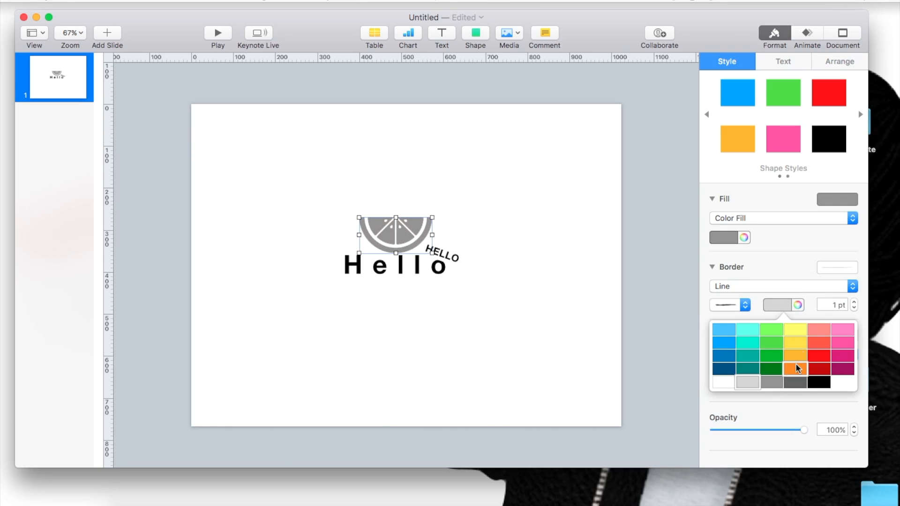
{"action": "left_click", "coordinate": [795, 365]}
{"action": "left_click", "coordinate": [783, 305]}
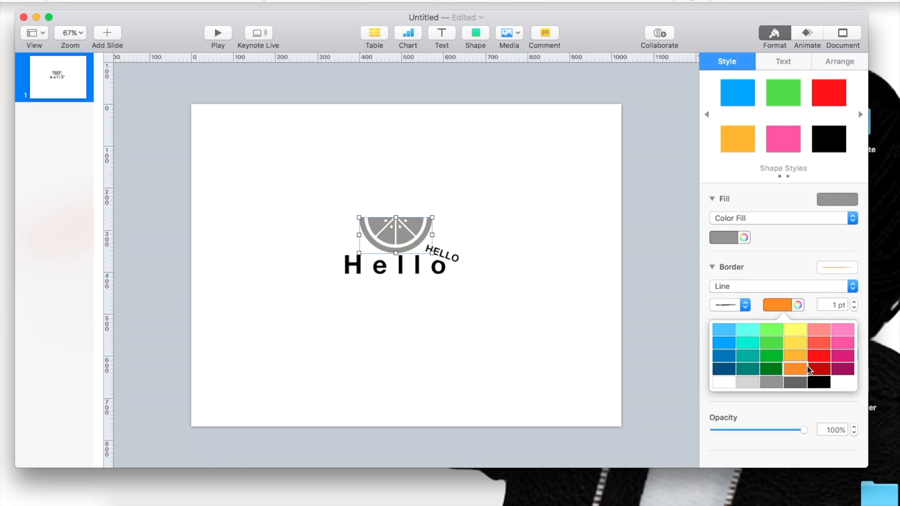
{"action": "left_click", "coordinate": [818, 382]}
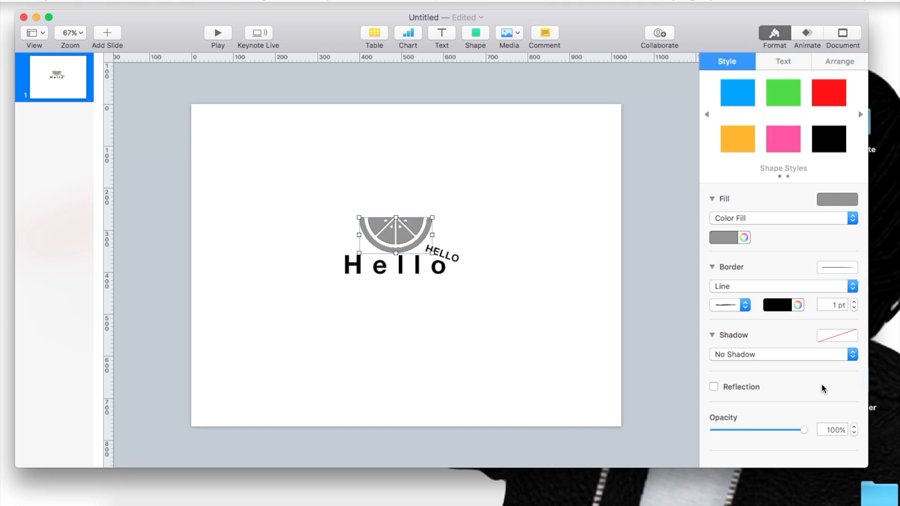
{"action": "left_click", "coordinate": [853, 302]}
{"action": "left_click", "coordinate": [854, 302]}
{"action": "left_click", "coordinate": [854, 308]}
{"action": "left_click", "coordinate": [496, 304]}
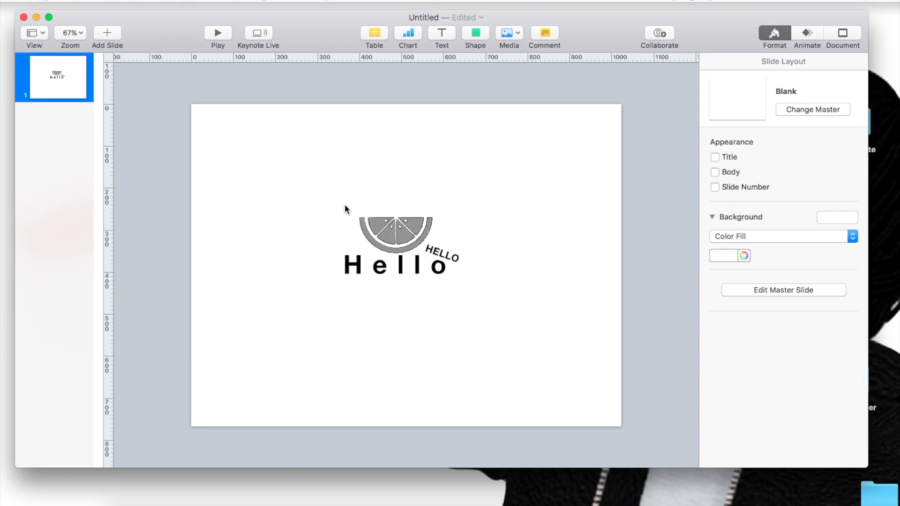
Step: Move the citrus slice directly beneath the large word
{"action": "left_click", "coordinate": [375, 300]}
{"action": "left_click_drag", "start_coordinate": [376, 300], "coordinate": [381, 286]}
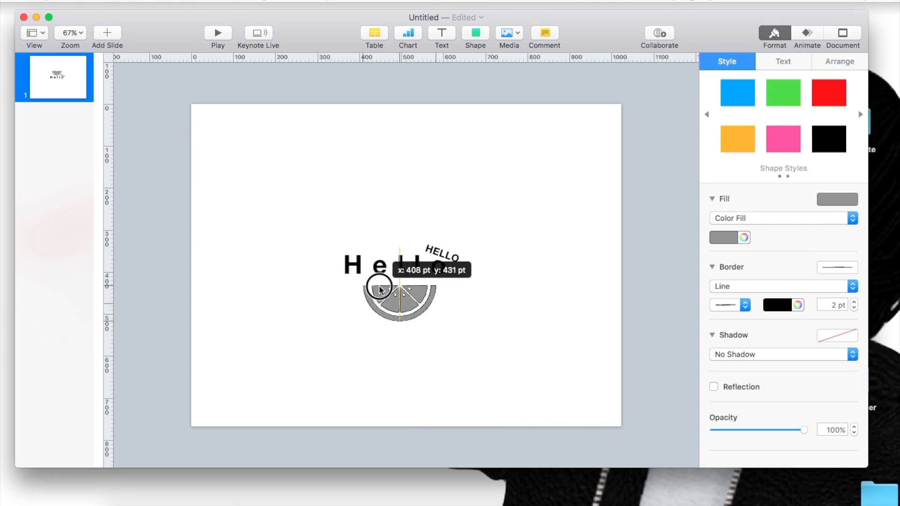
{"action": "left_click", "coordinate": [546, 314]}
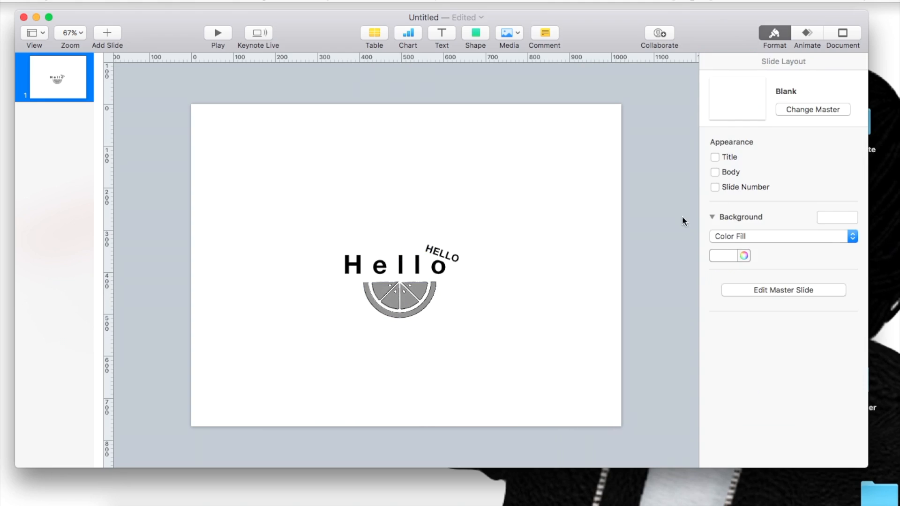
Step: Change the slide background's Color Fill to black and nudge the citrus slice slightly
{"action": "left_click", "coordinate": [731, 255]}
{"action": "left_click", "coordinate": [765, 332]}
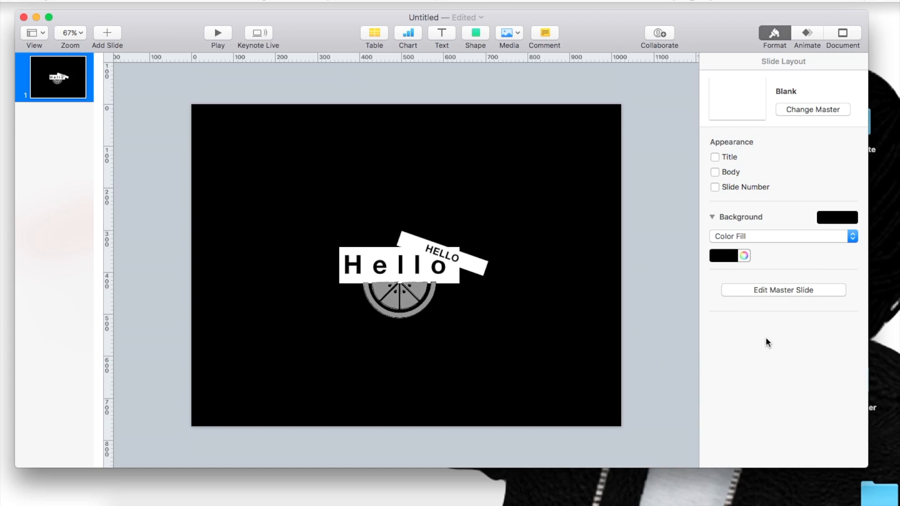
{"action": "left_click_drag", "start_coordinate": [371, 317], "coordinate": [394, 304]}
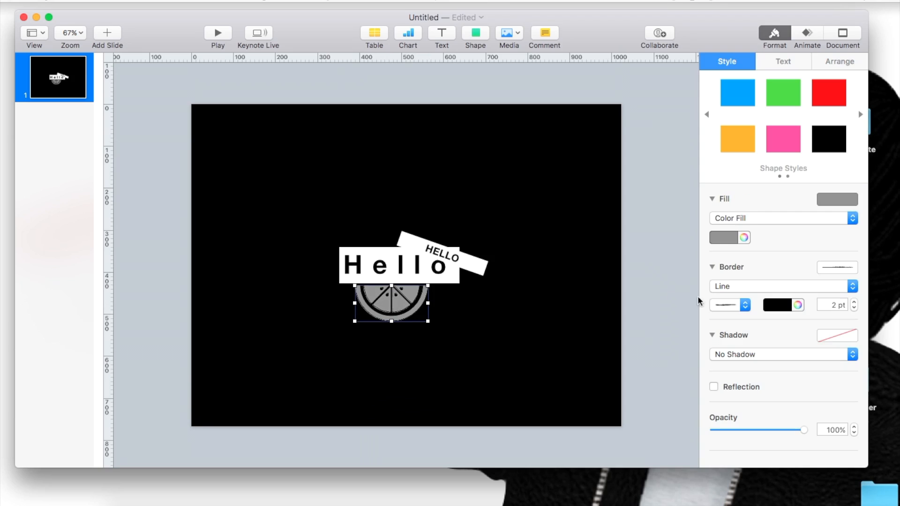
Step: Undo the recent background, position and border changes, and delete the citrus slice
{"action": "key", "text": "super+z"}
{"action": "key", "text": "super+z"}
{"action": "key", "text": "super+z"}
{"action": "key", "text": "super+z"}
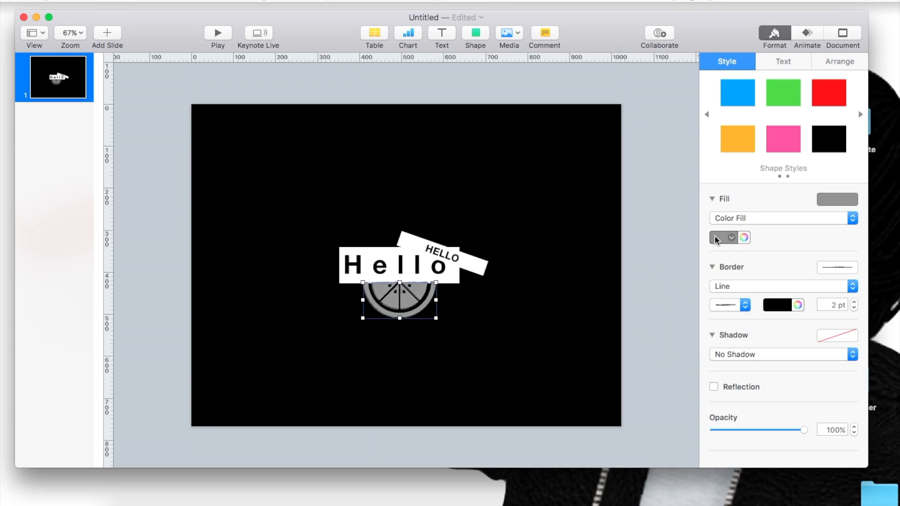
{"action": "key", "text": "super+z"}
{"action": "key", "text": "super+z"}
{"action": "key", "text": "super+z"}
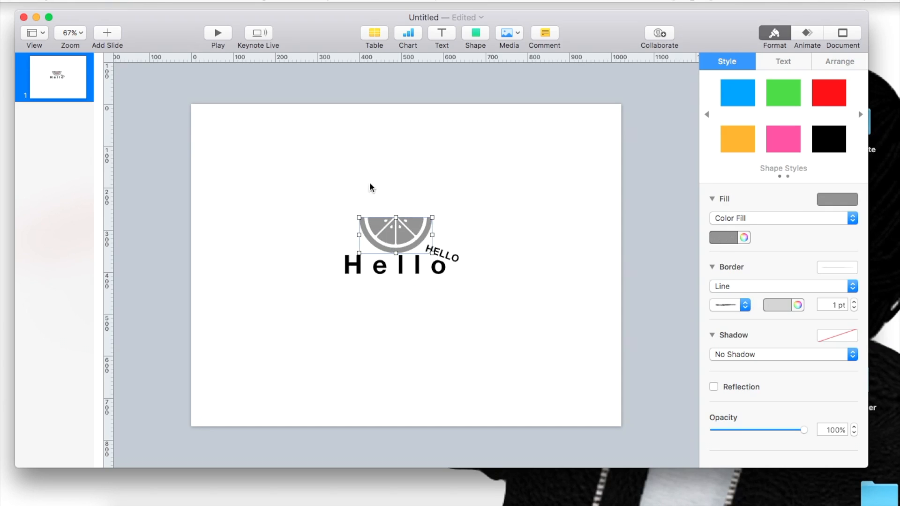
{"action": "key", "text": "Delete"}
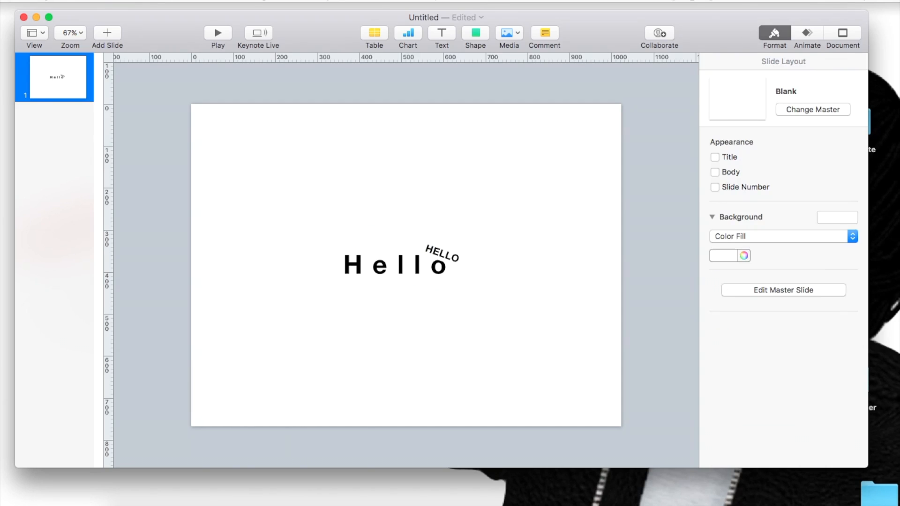
Step: Add a photo from the "final keynote" desktop folder to the slide and place it along the slide's left edge
{"action": "left_click", "coordinate": [505, 33]}
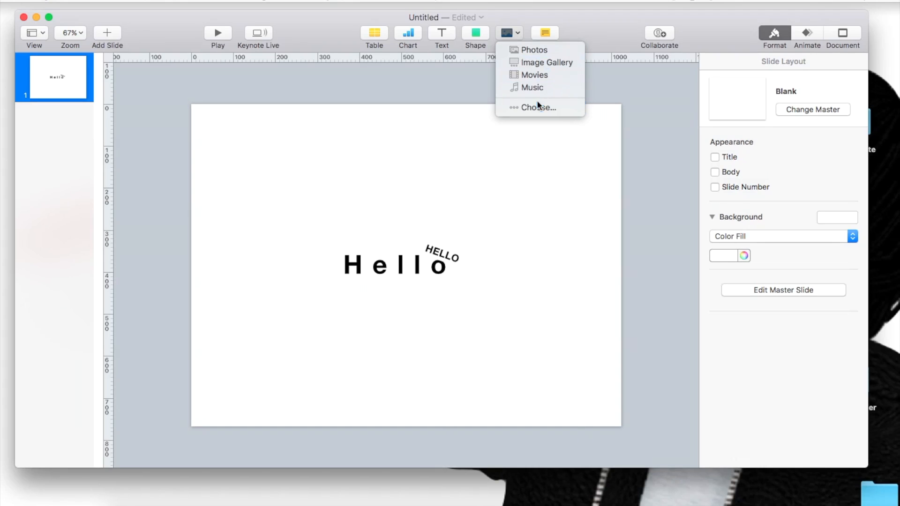
{"action": "left_click", "coordinate": [585, 235]}
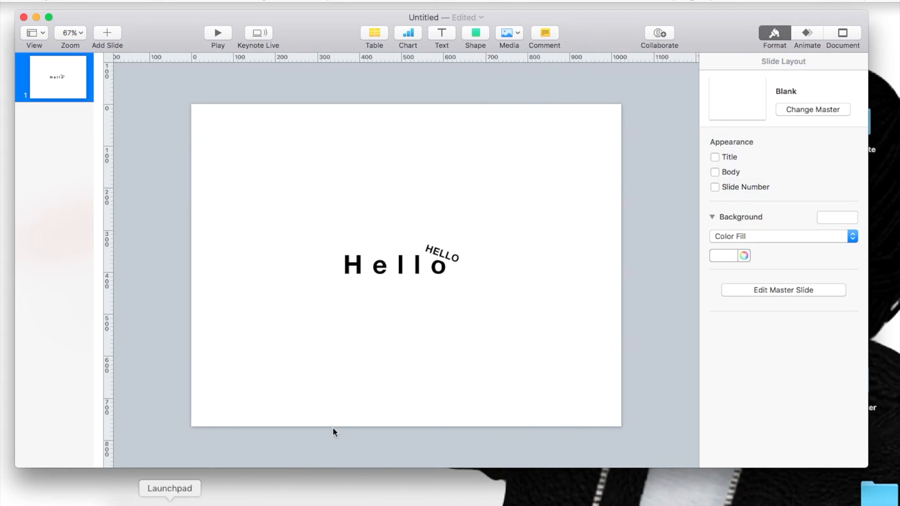
{"action": "left_click_drag", "start_coordinate": [732, 29], "coordinate": [678, 26]}
{"action": "double_click", "coordinate": [842, 122]}
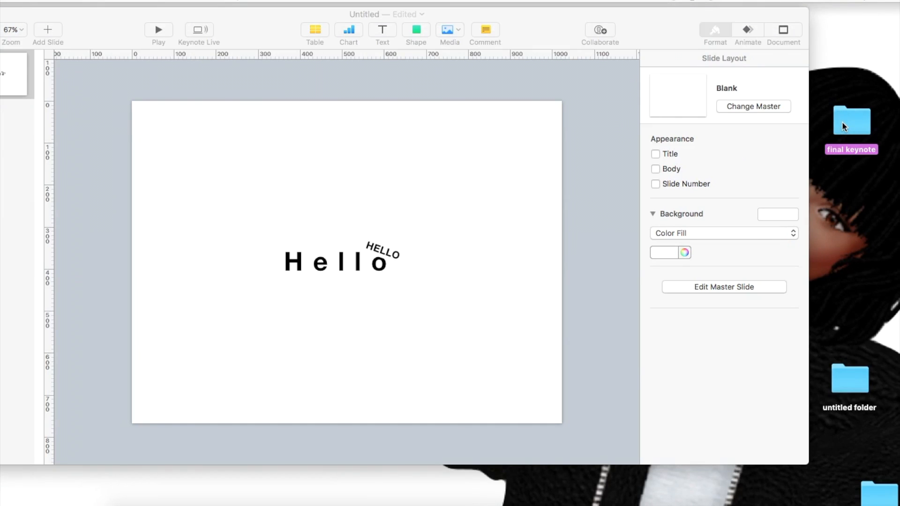
{"action": "left_click_drag", "start_coordinate": [337, 112], "coordinate": [168, 148]}
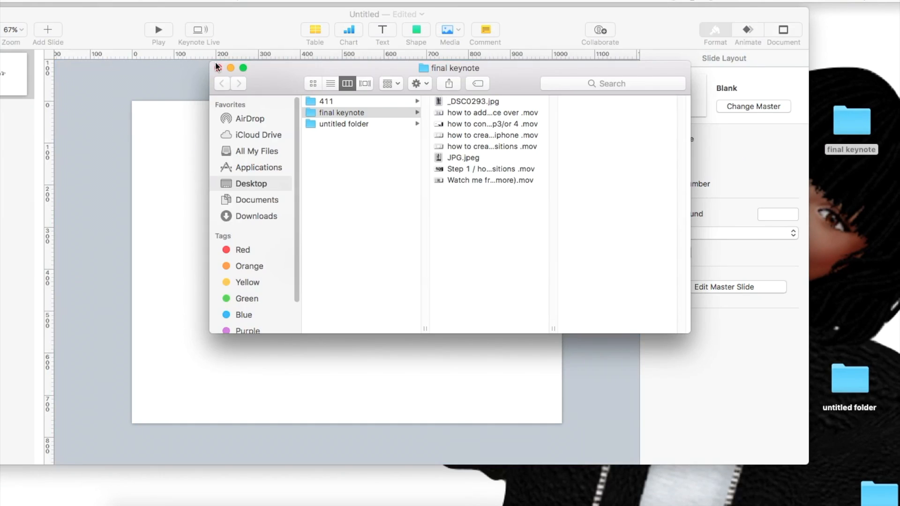
{"action": "left_click", "coordinate": [218, 68]}
{"action": "left_click_drag", "start_coordinate": [218, 243], "coordinate": [245, 302]}
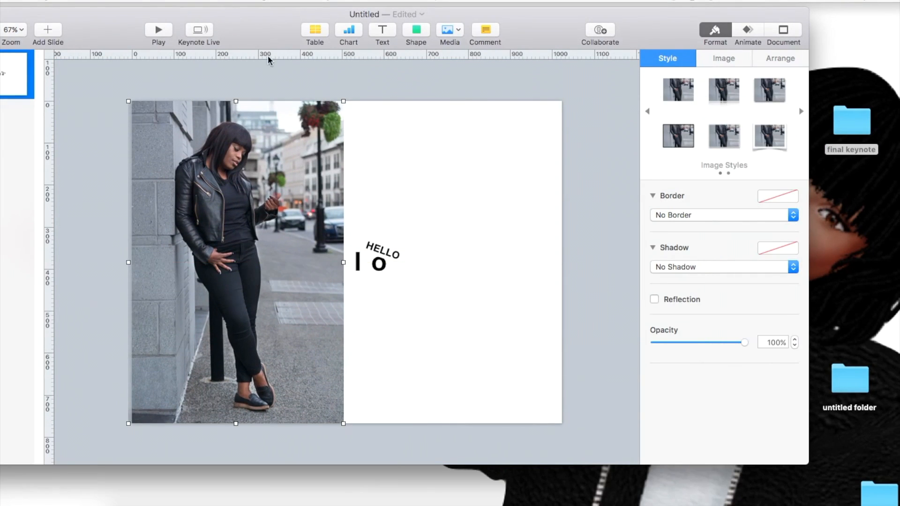
Step: Move the presentation window so that the whole window, including the slide list, is on screen
{"action": "left_click", "coordinate": [450, 29]}
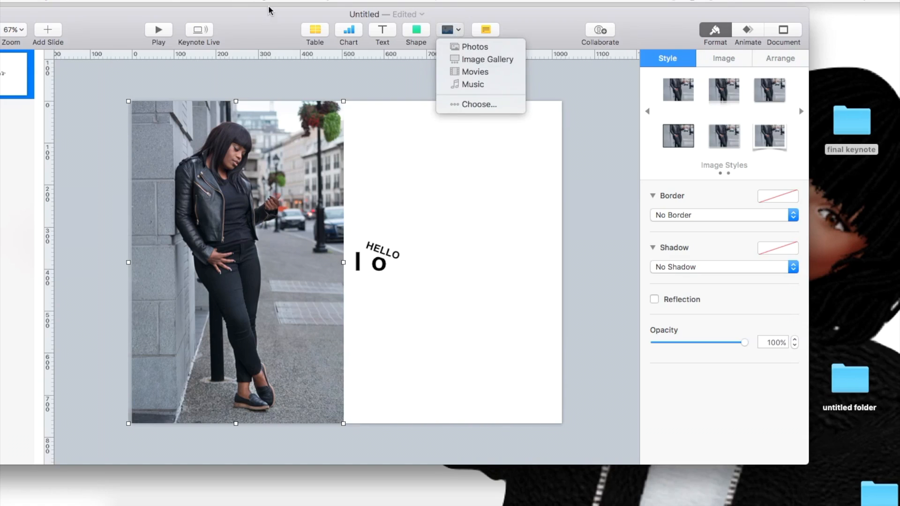
{"action": "left_click", "coordinate": [271, 23]}
{"action": "left_click_drag", "start_coordinate": [271, 23], "coordinate": [335, 21]}
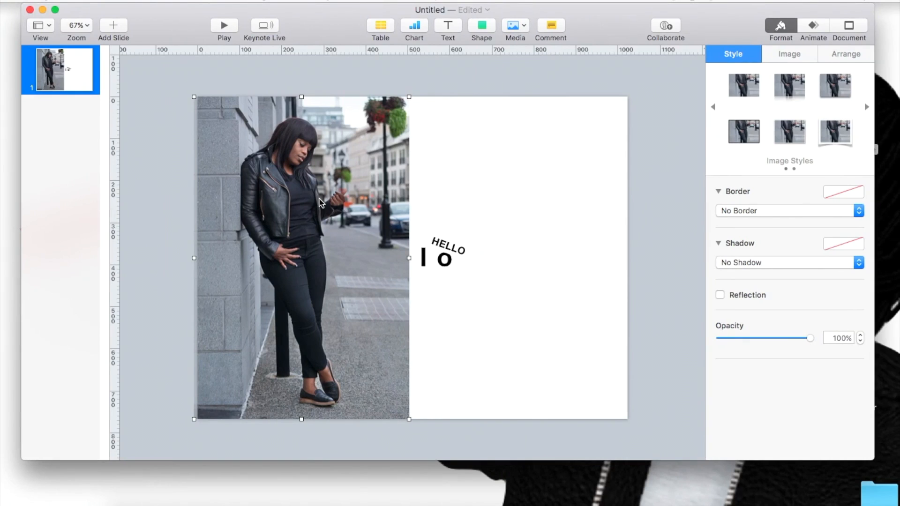
Step: Bring the large "Hello" text box to the front and move it up beside the woman's face in the photo
{"action": "left_click", "coordinate": [382, 241]}
{"action": "left_click", "coordinate": [401, 235]}
{"action": "left_click", "coordinate": [447, 258]}
{"action": "left_click", "coordinate": [445, 258]}
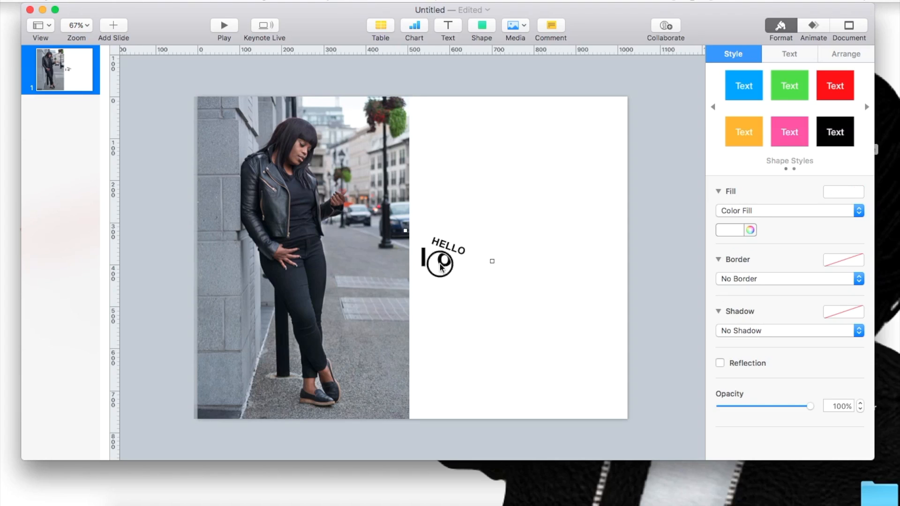
{"action": "right_click", "coordinate": [441, 267]}
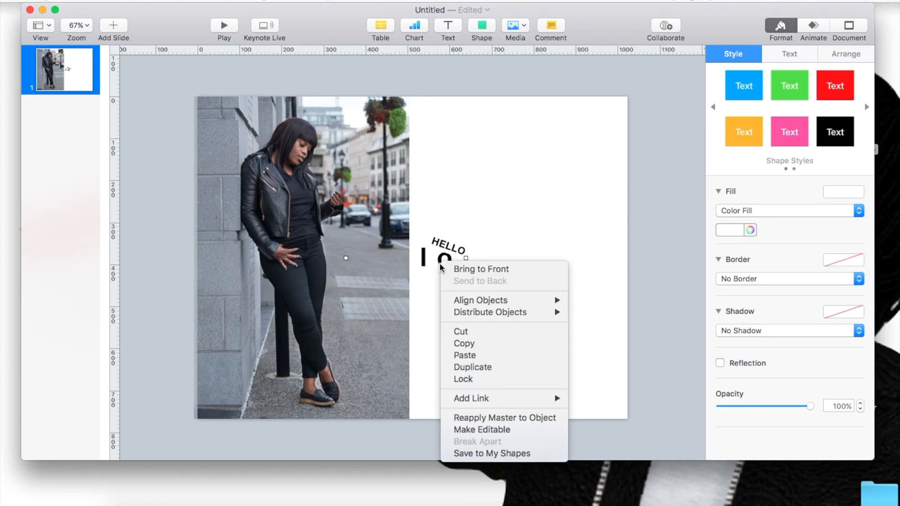
{"action": "left_click", "coordinate": [449, 269]}
{"action": "left_click", "coordinate": [438, 258]}
{"action": "left_click_drag", "start_coordinate": [438, 258], "coordinate": [437, 155]}
Step: Bring the small tilted "HELLO" text box to the front and send the photo to the back
{"action": "left_click", "coordinate": [343, 239]}
{"action": "left_click_drag", "start_coordinate": [343, 239], "coordinate": [436, 227]}
{"action": "right_click", "coordinate": [439, 225]}
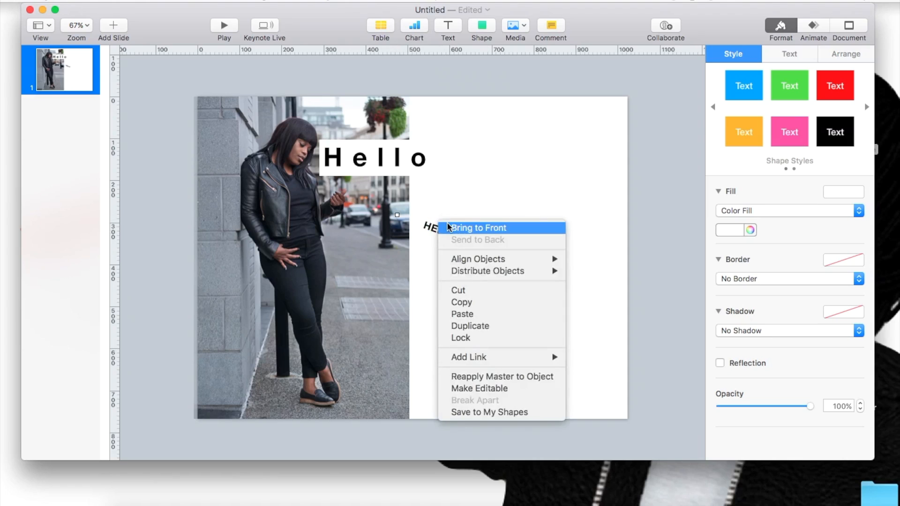
{"action": "left_click", "coordinate": [447, 228]}
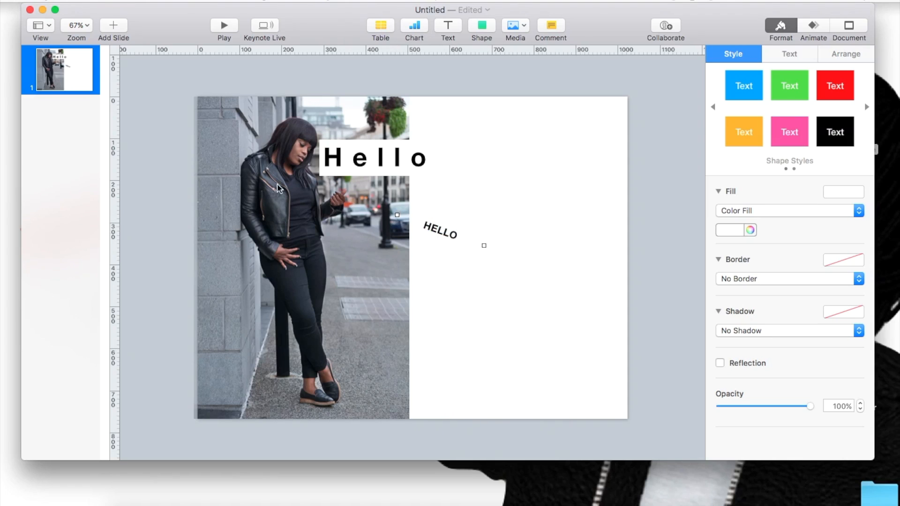
{"action": "right_click", "coordinate": [249, 231]}
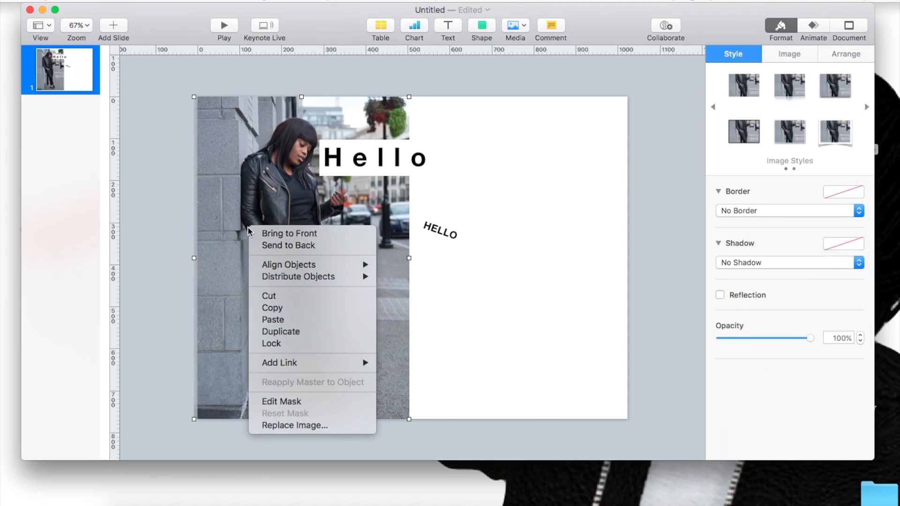
{"action": "left_click", "coordinate": [266, 244]}
Step: Position the small tilted "HELLO" over the jacket in the photo and the large "Hello" below it
{"action": "left_click_drag", "start_coordinate": [434, 223], "coordinate": [373, 217]}
{"action": "mouse_move", "coordinate": [368, 137]}
{"action": "left_mouse_down"}
{"action": "mouse_move", "coordinate": [347, 174]}
{"action": "mouse_move", "coordinate": [325, 264]}
{"action": "mouse_move", "coordinate": [342, 156]}
{"action": "mouse_move", "coordinate": [353, 137]}
{"action": "mouse_move", "coordinate": [358, 141]}
{"action": "left_mouse_up"}
{"action": "left_click_drag", "start_coordinate": [364, 184], "coordinate": [380, 266]}
{"action": "left_click", "coordinate": [401, 159]}
{"action": "left_click_drag", "start_coordinate": [346, 221], "coordinate": [295, 232]}
{"action": "left_click_drag", "start_coordinate": [313, 274], "coordinate": [318, 295]}
Step: Enlarge and reposition the photo so it covers the whole slide, and preview the slide full screen
{"action": "left_click", "coordinate": [340, 344]}
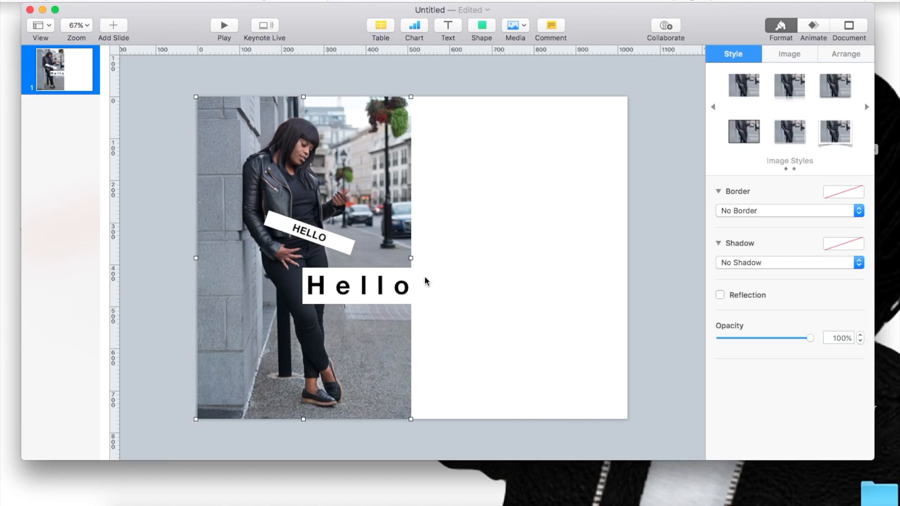
{"action": "left_click_drag", "start_coordinate": [411, 257], "coordinate": [650, 271]}
{"action": "left_click_drag", "start_coordinate": [569, 245], "coordinate": [548, 366]}
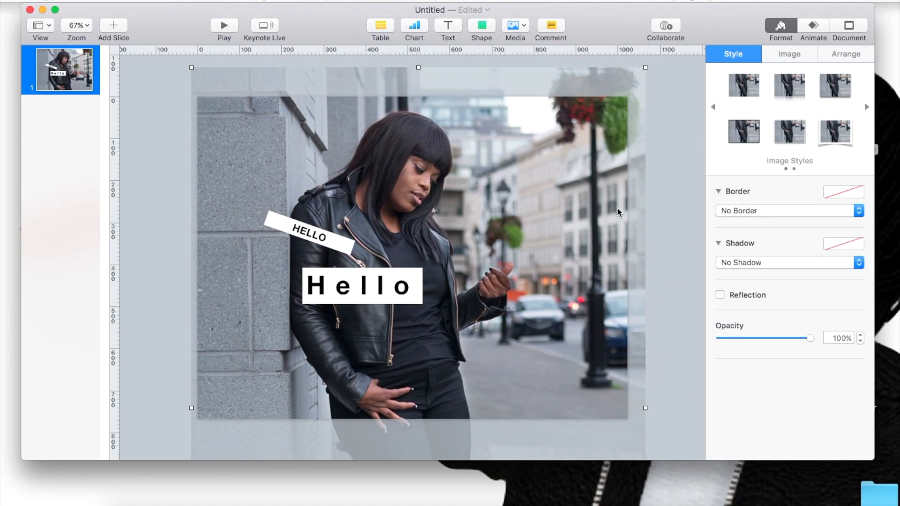
{"action": "left_click", "coordinate": [222, 28]}
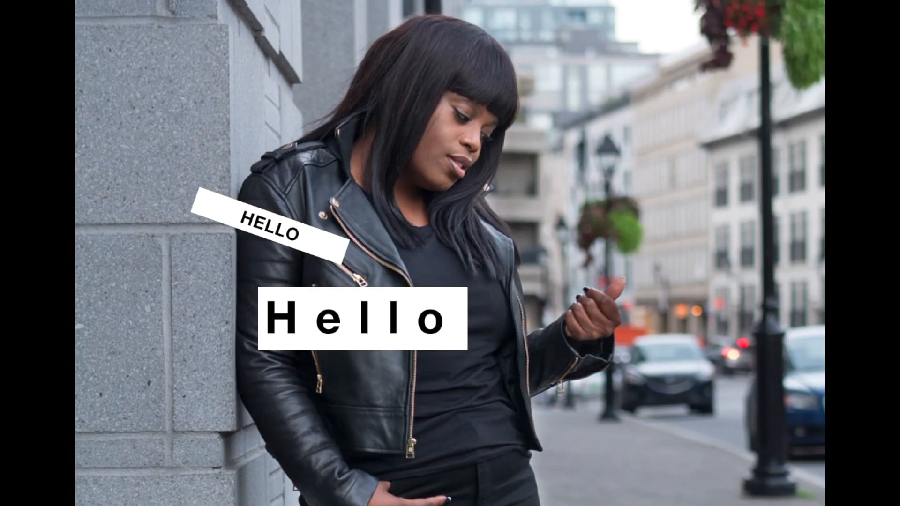
{"action": "key", "text": "Escape"}
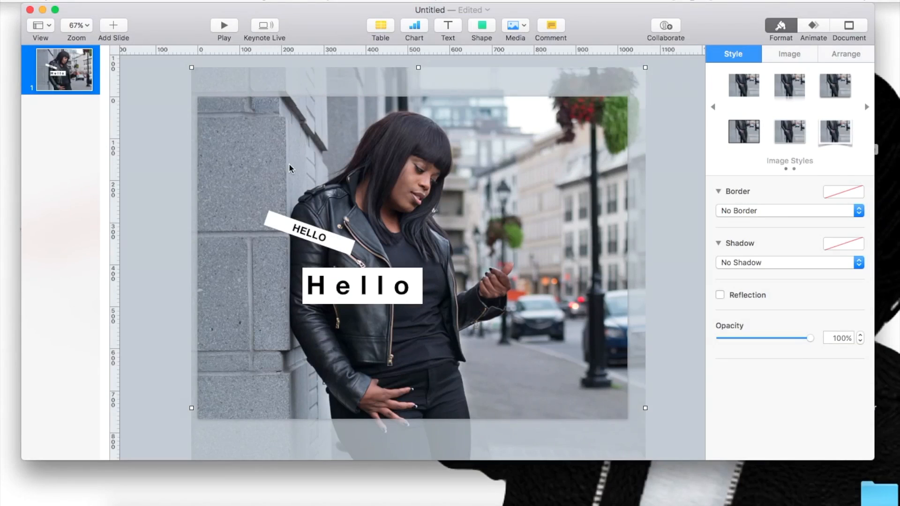
Step: Widen the large "Hello" text box and shift it toward the right side of the photo
{"action": "left_click_drag", "start_coordinate": [350, 287], "coordinate": [321, 302]}
{"action": "left_click_drag", "start_coordinate": [417, 293], "coordinate": [433, 288]}
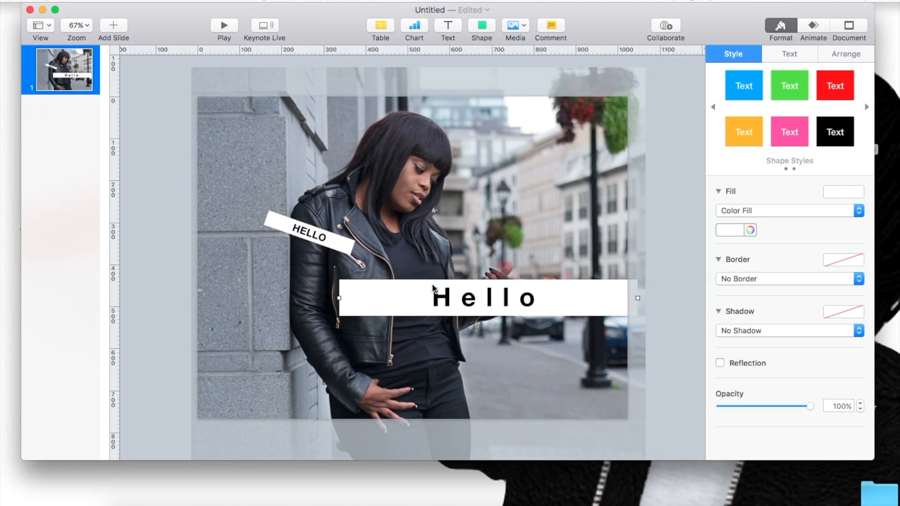
Step: Stretch the tilted "HELLO" box into a strip about 1150 pt wide across the slide and delete the large "Hello" box
{"action": "left_click_drag", "start_coordinate": [289, 229], "coordinate": [168, 118]}
{"action": "left_click_drag", "start_coordinate": [213, 141], "coordinate": [219, 106]}
{"action": "key", "text": "Delete"}
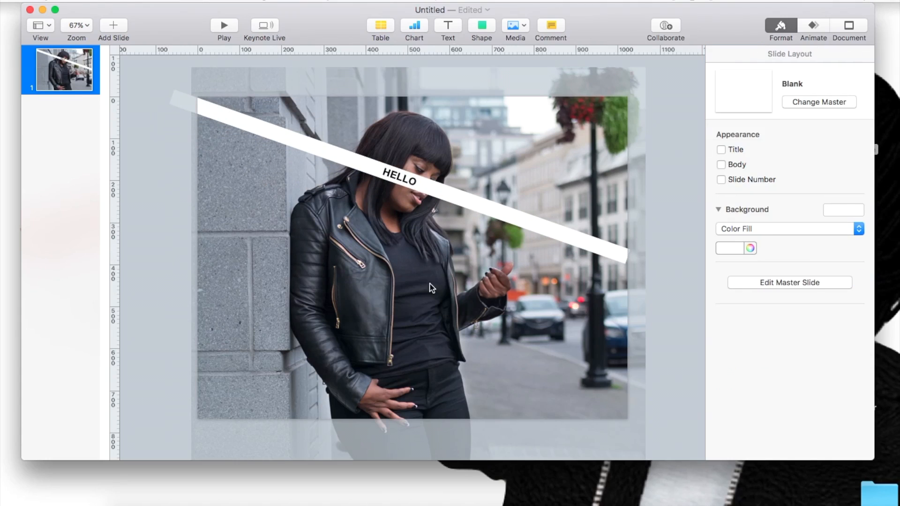
Step: Adjust the "HELLO" strip's rotation angle to about 343°
{"action": "left_click", "coordinate": [518, 222]}
{"action": "left_click", "coordinate": [845, 54]}
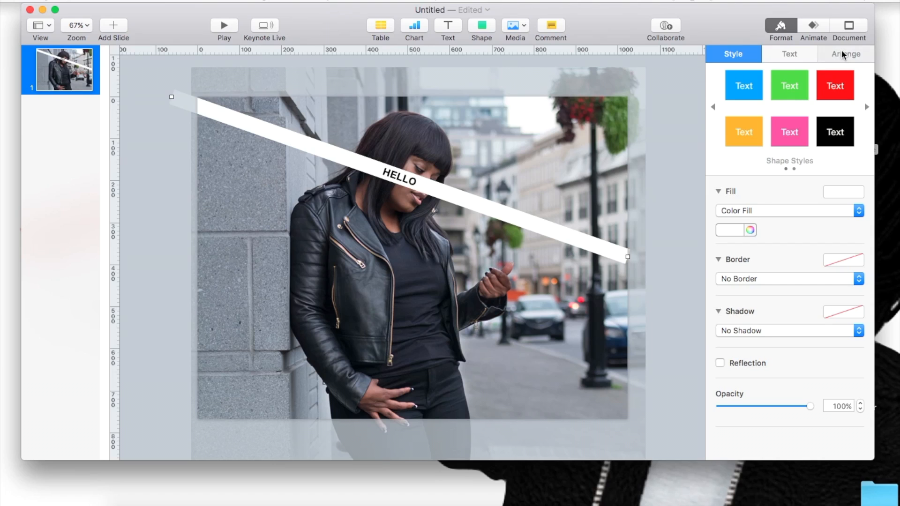
{"action": "left_click", "coordinate": [803, 264]}
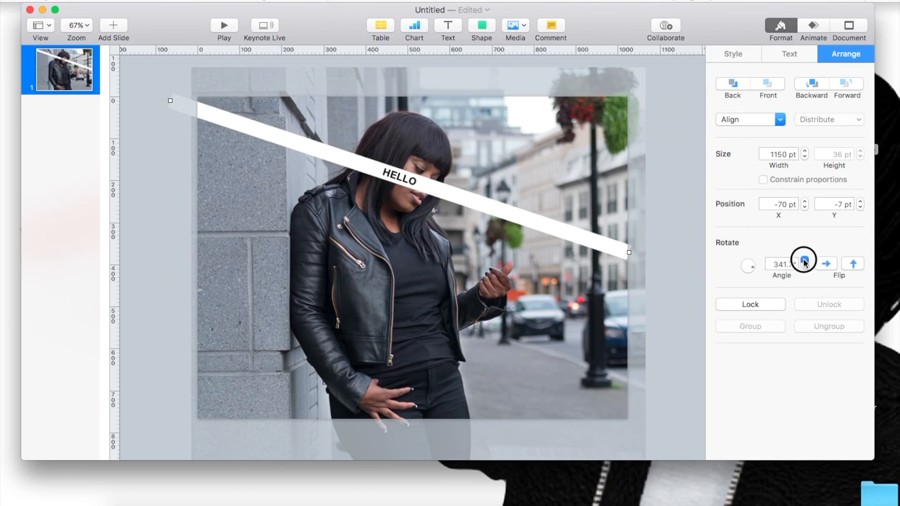
{"action": "left_click", "coordinate": [804, 263]}
{"action": "left_click", "coordinate": [803, 264]}
{"action": "left_click", "coordinate": [804, 263]}
{"action": "left_click", "coordinate": [804, 265]}
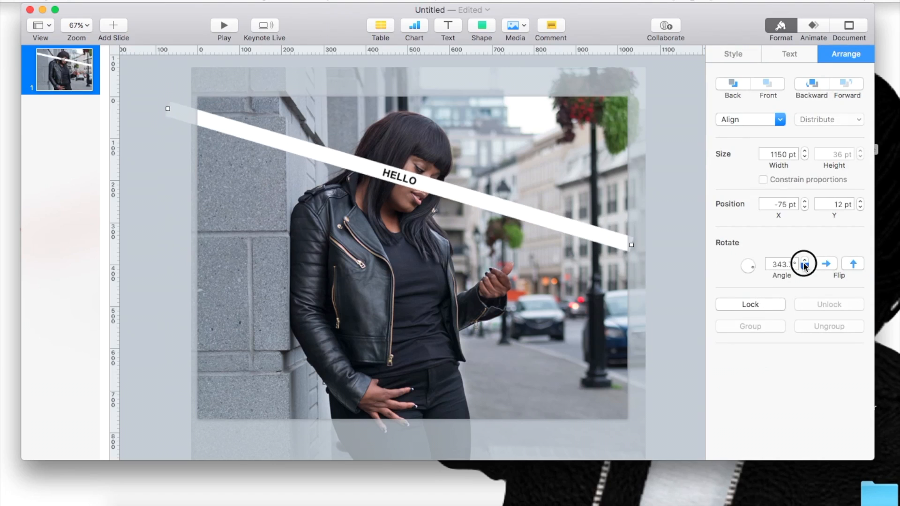
Step: Tilt the "HELLO" strip to 324.7° and reposition it diagonally from the slide's upper-left to lower-right corner, stretched to about 1325 pt wide
{"action": "left_click", "coordinate": [804, 265]}
{"action": "left_click", "coordinate": [804, 265]}
{"action": "left_click", "coordinate": [804, 265]}
{"action": "left_click", "coordinate": [804, 265]}
{"action": "left_click", "coordinate": [804, 265]}
{"action": "left_click", "coordinate": [804, 266]}
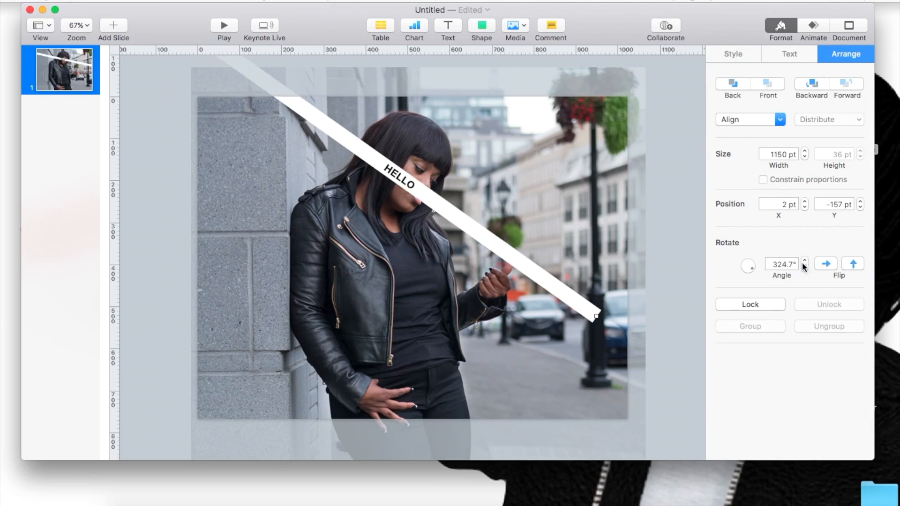
{"action": "left_click_drag", "start_coordinate": [418, 193], "coordinate": [445, 295]}
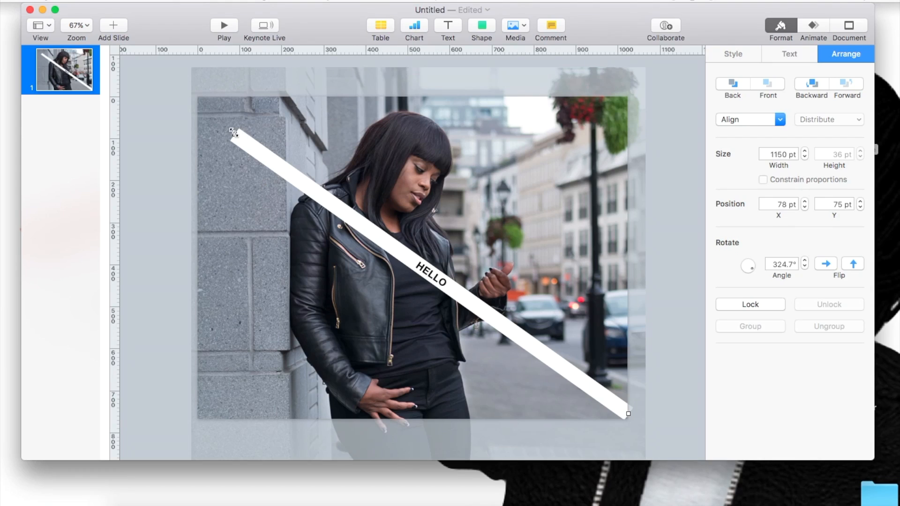
{"action": "left_click_drag", "start_coordinate": [233, 135], "coordinate": [180, 81]}
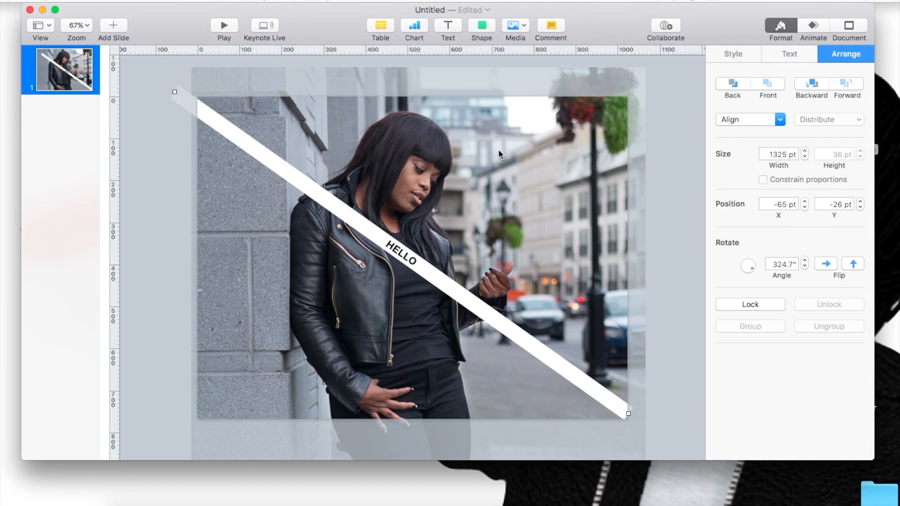
Step: Fine-tune the "HELLO" strip's rotation to 322.7° and extend its lower-right end past the slide to about 1383 pt wide
{"action": "left_click", "coordinate": [804, 260]}
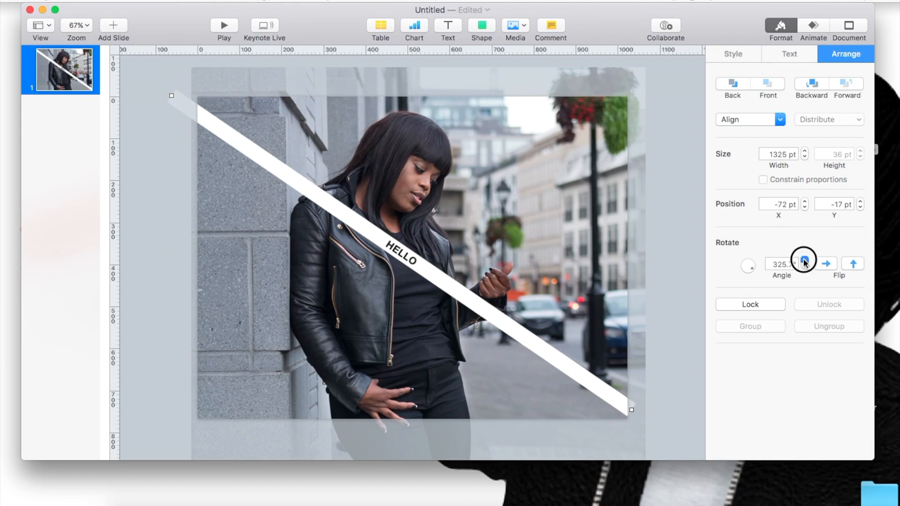
{"action": "left_click", "coordinate": [804, 267]}
{"action": "left_click", "coordinate": [804, 267]}
{"action": "left_click", "coordinate": [805, 266]}
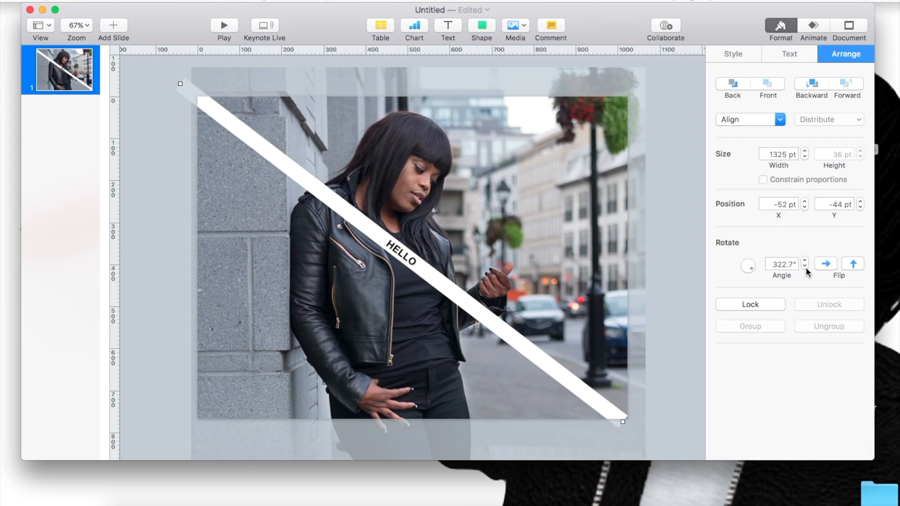
{"action": "left_click_drag", "start_coordinate": [621, 423], "coordinate": [642, 436]}
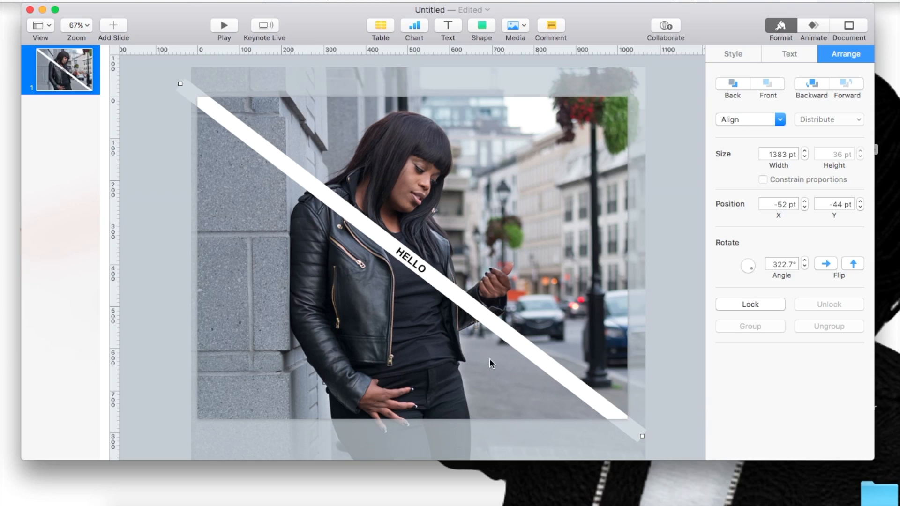
Step: Duplicate the diagonal "HELLO" strip and rotate the copy to about 42.8° so it crosses the original
{"action": "left_click", "coordinate": [368, 218]}
{"action": "key", "text": "Escape"}
{"action": "left_click_drag", "start_coordinate": [351, 218], "coordinate": [382, 195]}
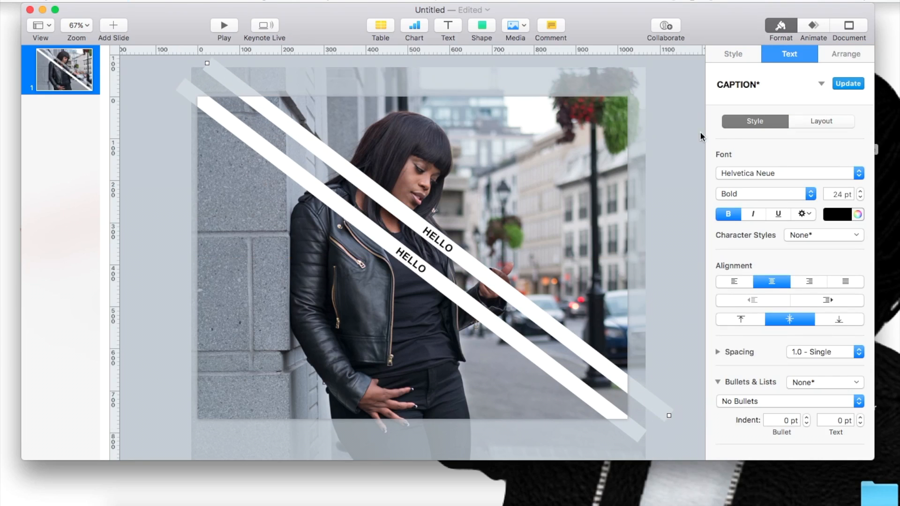
{"action": "left_click", "coordinate": [843, 58]}
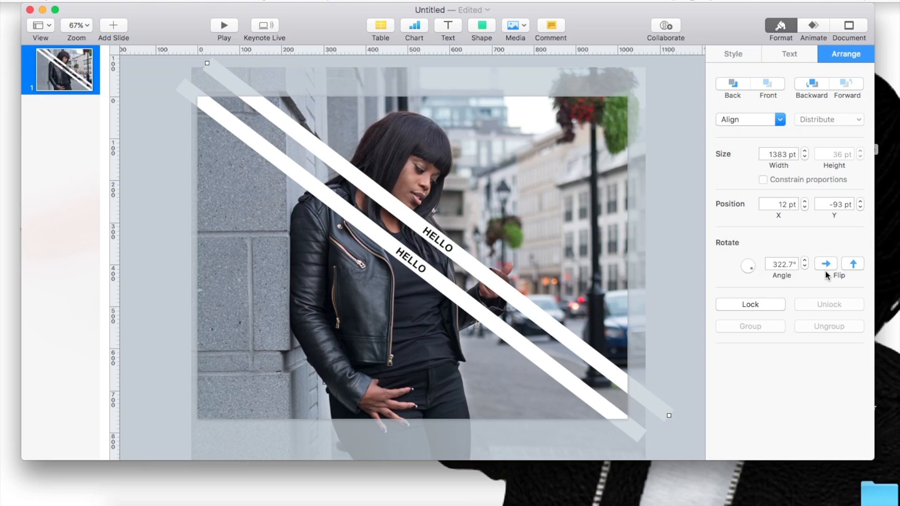
{"action": "left_click", "coordinate": [853, 263]}
{"action": "left_click", "coordinate": [829, 264]}
{"action": "left_click", "coordinate": [829, 264]}
{"action": "left_click_drag", "start_coordinate": [749, 268], "coordinate": [767, 251]}
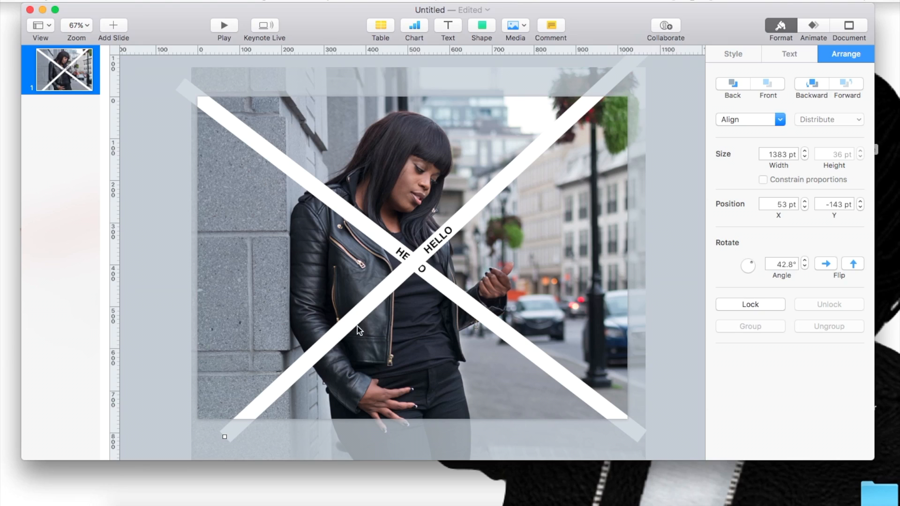
Step: Shift the crossing "HELLO" strip toward the photo's lower-left corner and adjust its rotation to 41.9°
{"action": "left_click_drag", "start_coordinate": [345, 321], "coordinate": [305, 318]}
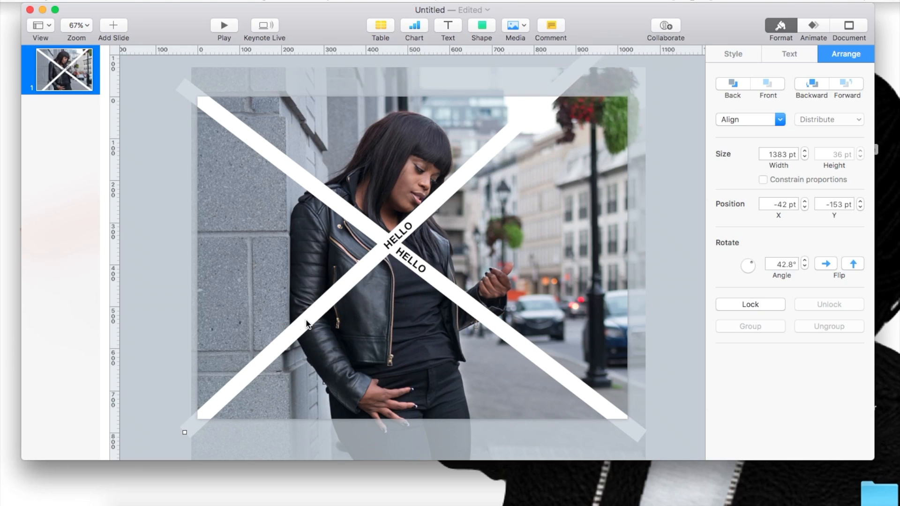
{"action": "left_click_drag", "start_coordinate": [753, 267], "coordinate": [752, 265]}
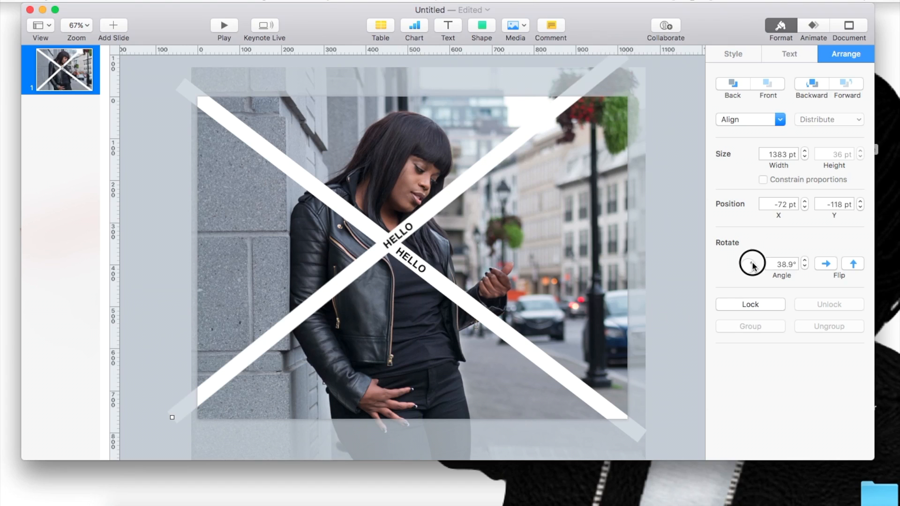
{"action": "left_click", "coordinate": [805, 260]}
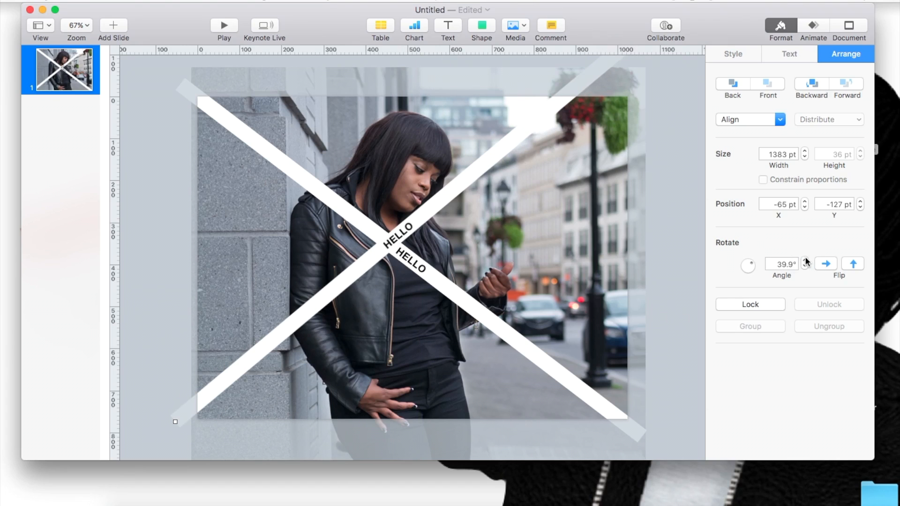
{"action": "left_click", "coordinate": [805, 261]}
{"action": "left_click", "coordinate": [805, 260]}
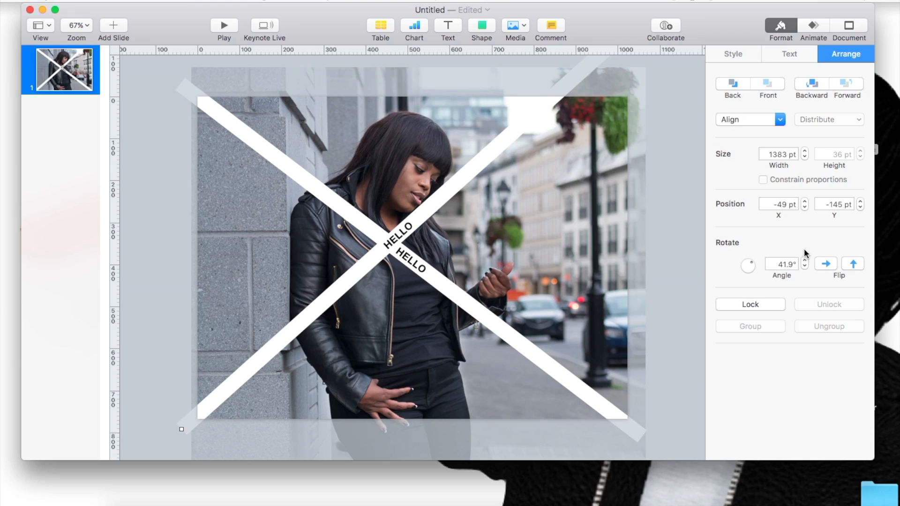
Step: Shorten the crossing strip to about 1249 pt wide and place its upper end at the slide's upper-right corner
{"action": "left_click_drag", "start_coordinate": [370, 272], "coordinate": [402, 303]}
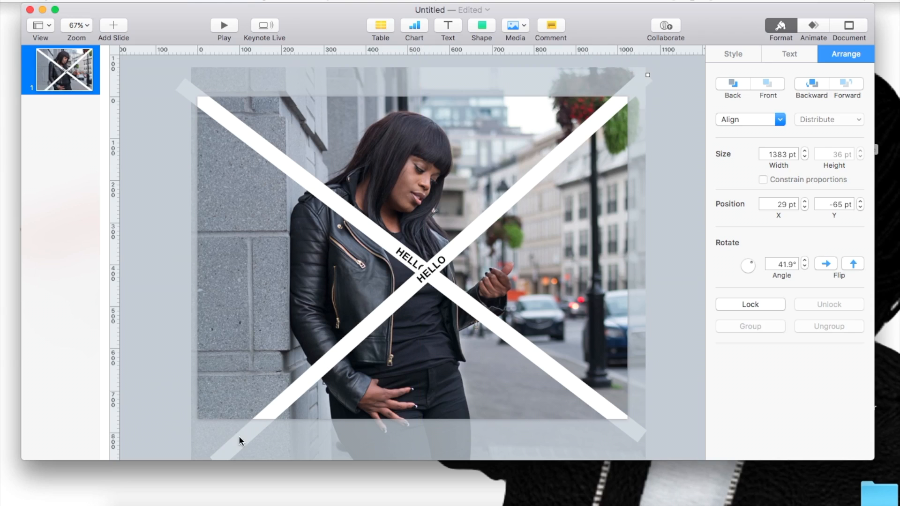
{"action": "left_click", "coordinate": [187, 408]}
{"action": "left_click", "coordinate": [221, 453]}
{"action": "left_click_drag", "start_coordinate": [211, 460], "coordinate": [192, 426]}
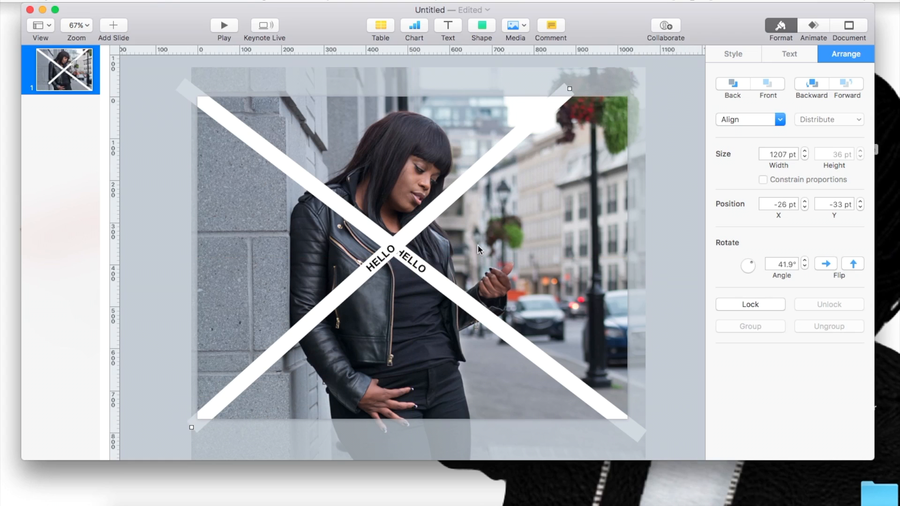
{"action": "left_click_drag", "start_coordinate": [567, 89], "coordinate": [602, 100]}
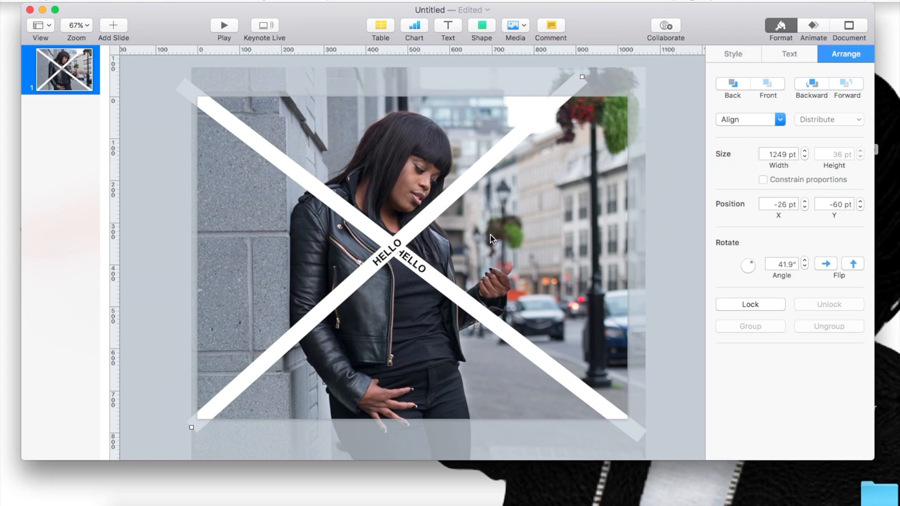
{"action": "left_click_drag", "start_coordinate": [498, 149], "coordinate": [544, 173]}
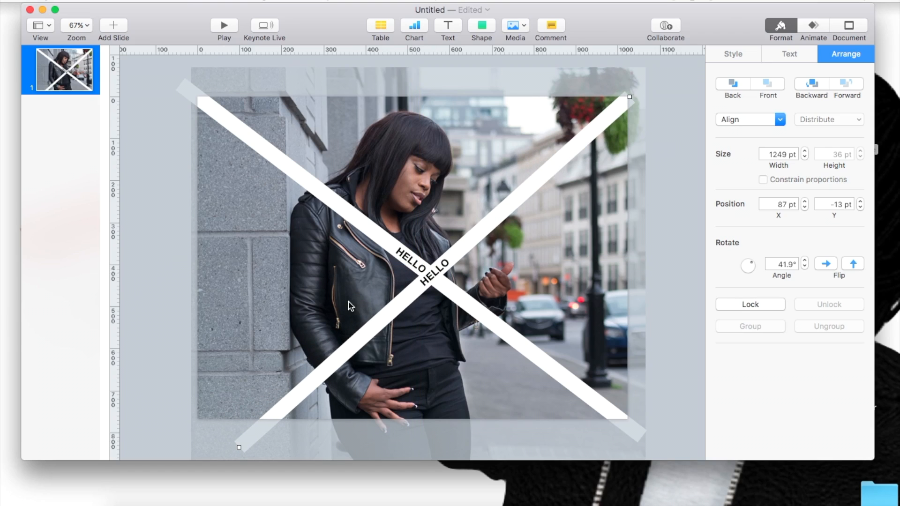
Step: Paste the crossing strip's "HELLO" text as a separate text box beside the woman's face and delete the crossing strip
{"action": "double_click", "coordinate": [329, 367]}
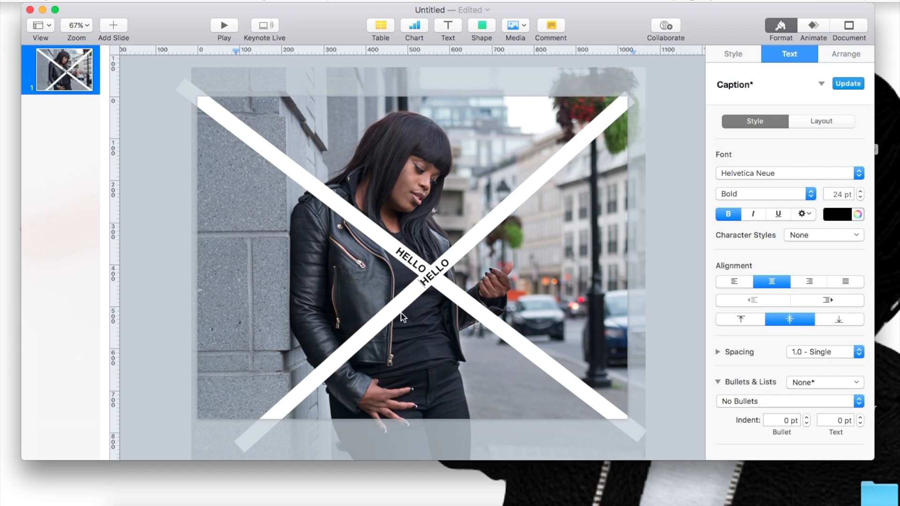
{"action": "double_click", "coordinate": [426, 280]}
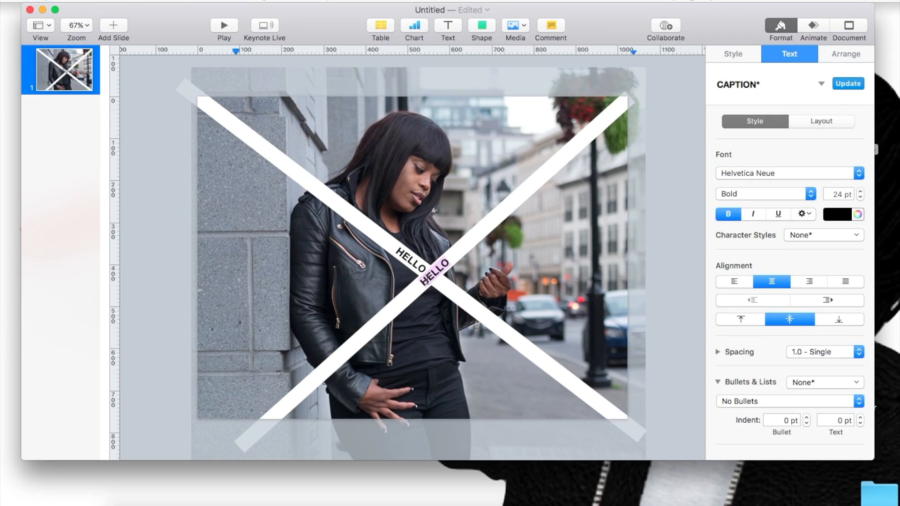
{"action": "left_click", "coordinate": [320, 291]}
{"action": "key", "text": "super+v"}
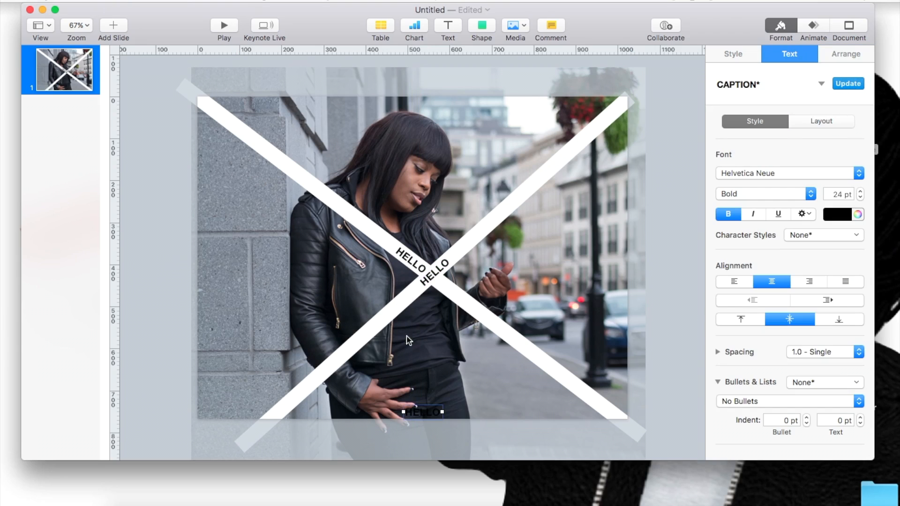
{"action": "left_click_drag", "start_coordinate": [414, 409], "coordinate": [425, 203]}
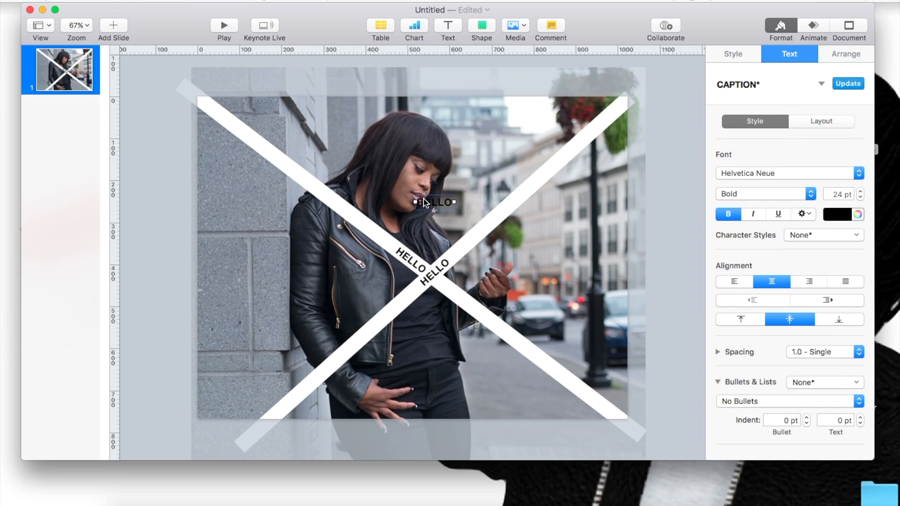
{"action": "left_click", "coordinate": [456, 253]}
{"action": "key", "text": "Delete"}
Step: Try a basic square over the photo's upper-right area, resizing it down to about 99 by 45 pt, and delete it
{"action": "left_click", "coordinate": [485, 37]}
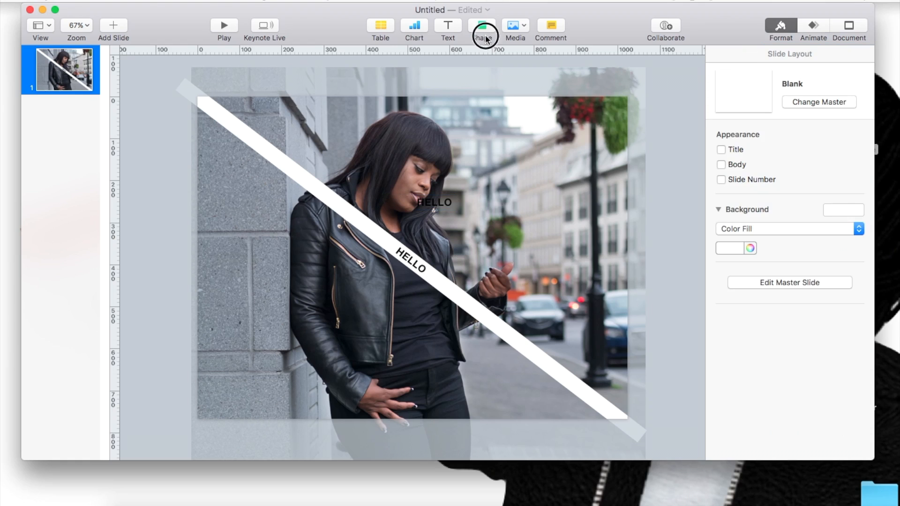
{"action": "left_click", "coordinate": [486, 33]}
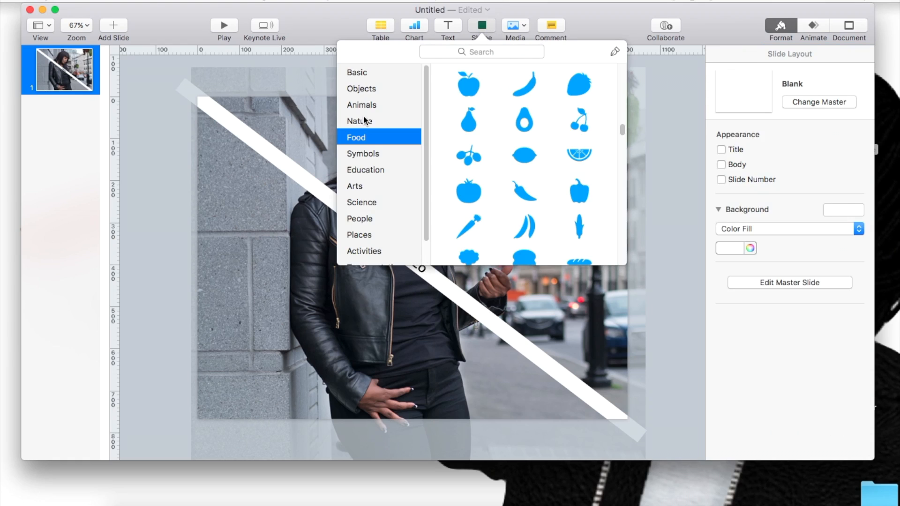
{"action": "left_click", "coordinate": [362, 74]}
{"action": "left_click", "coordinate": [467, 130]}
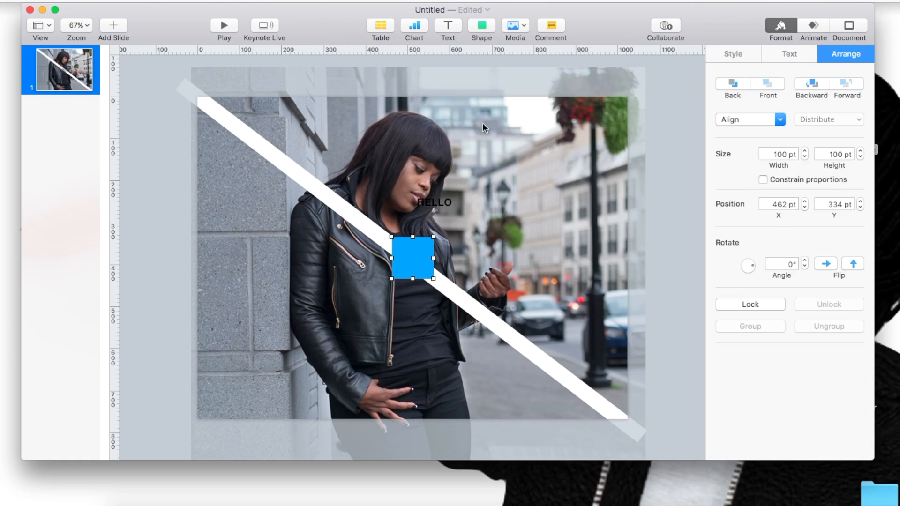
{"action": "left_click_drag", "start_coordinate": [410, 269], "coordinate": [608, 123]}
{"action": "left_click_drag", "start_coordinate": [578, 141], "coordinate": [432, 281]}
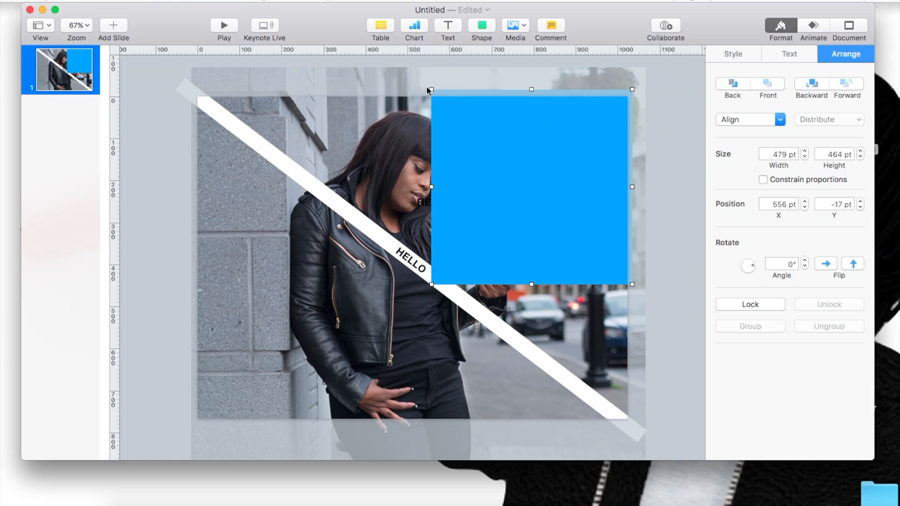
{"action": "left_click_drag", "start_coordinate": [431, 89], "coordinate": [590, 265]}
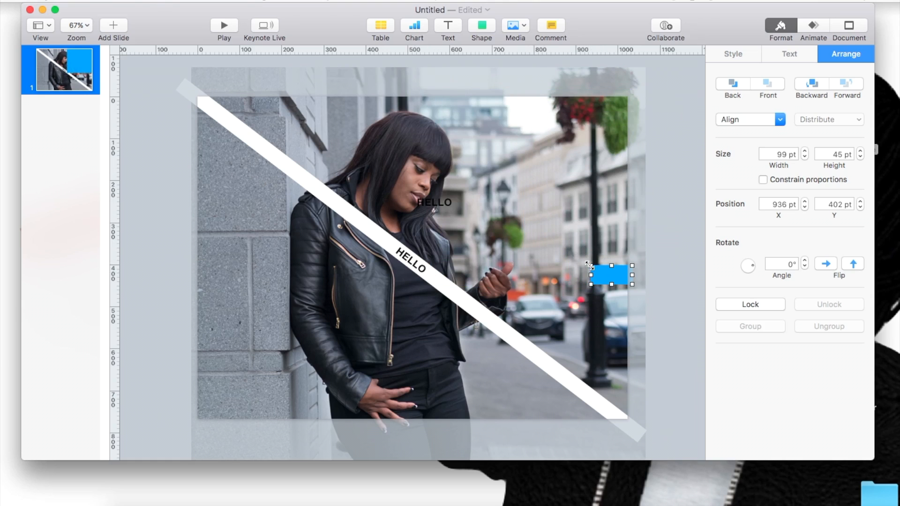
{"action": "key", "text": "Delete"}
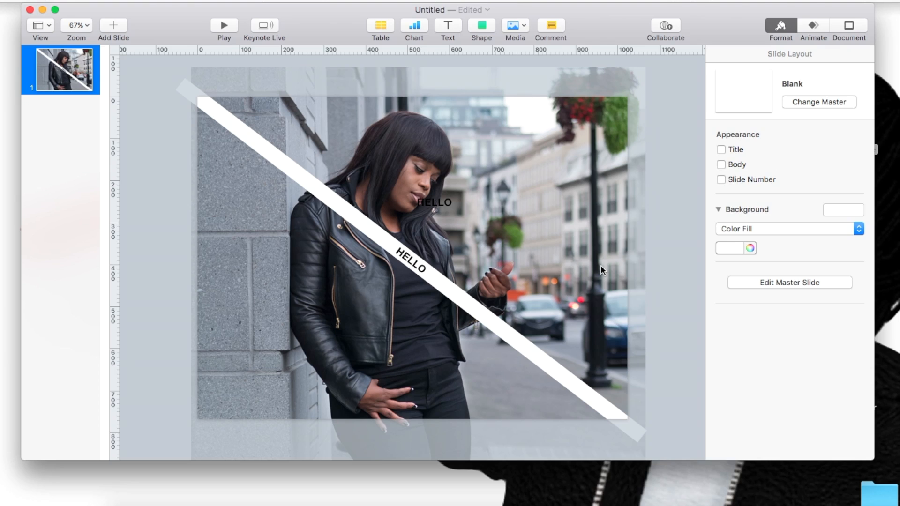
Step: Add a text box and draw a closed, narrow four-point band with the Pen tool diagonally between the slide's upper-right and lower-left corners
{"action": "left_click", "coordinate": [448, 26]}
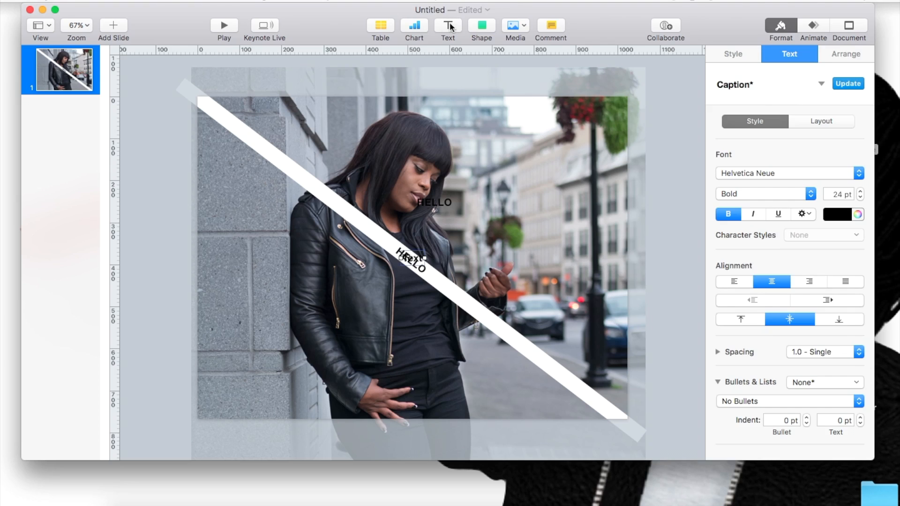
{"action": "left_click", "coordinate": [479, 23]}
{"action": "left_click", "coordinate": [615, 52]}
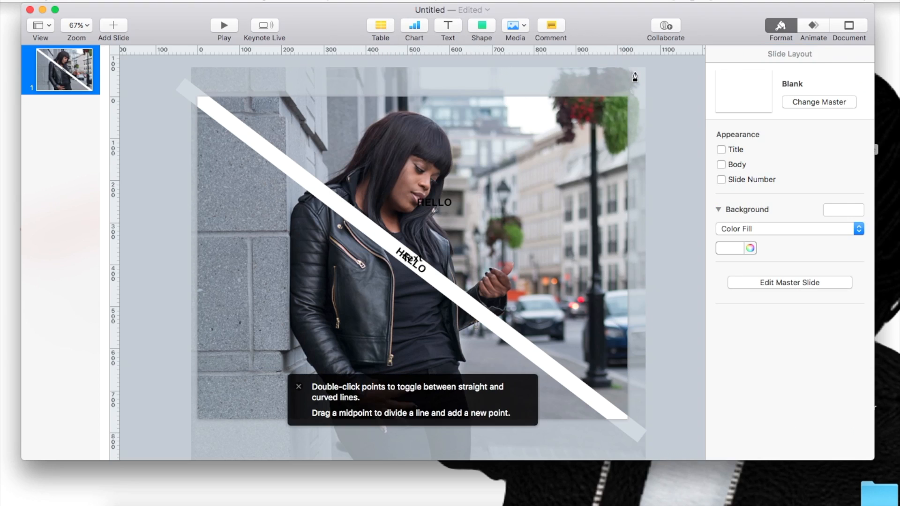
{"action": "left_click", "coordinate": [636, 67]}
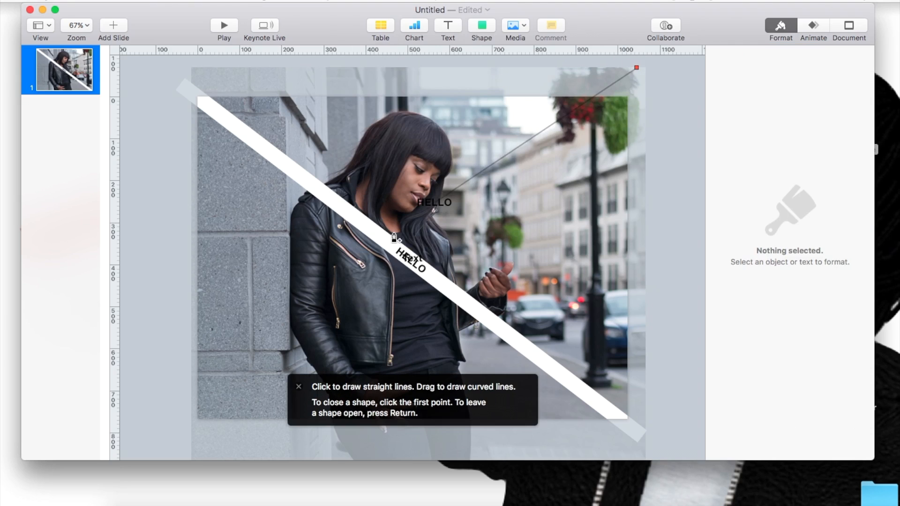
{"action": "left_click", "coordinate": [197, 404]}
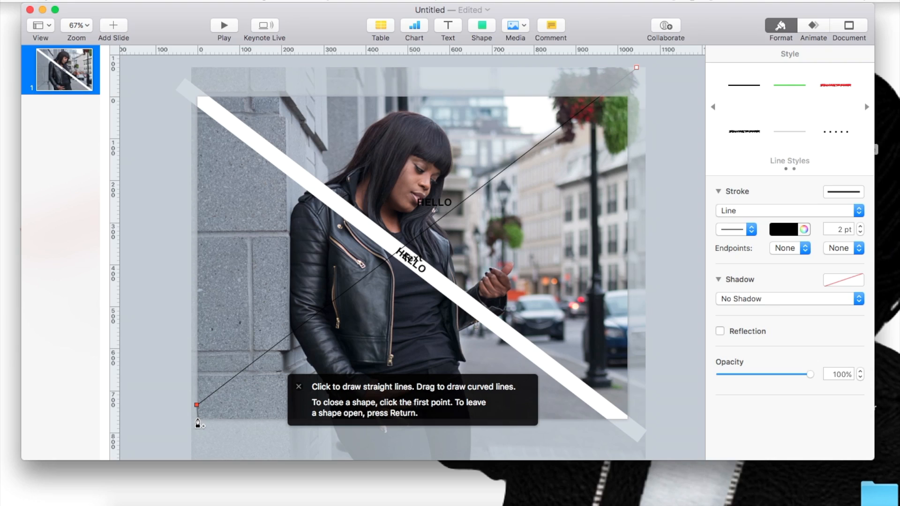
{"action": "left_click", "coordinate": [197, 418]}
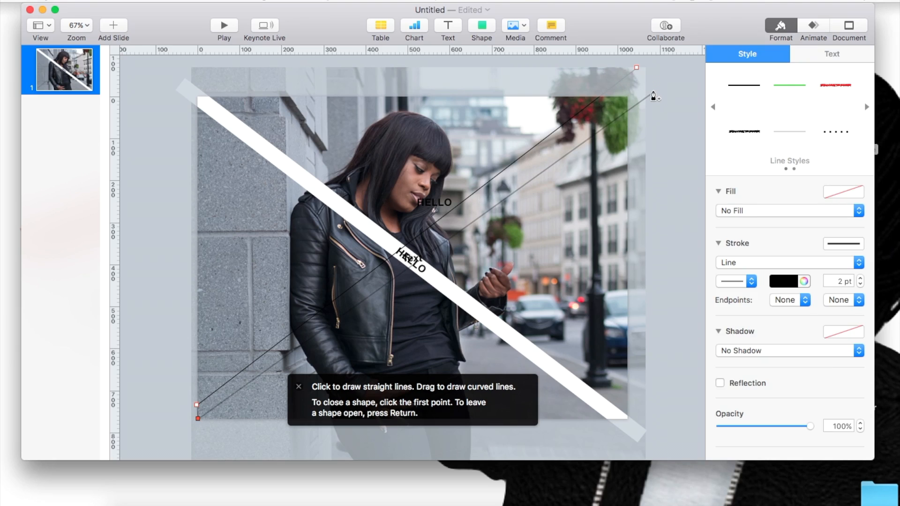
{"action": "left_click", "coordinate": [653, 93]}
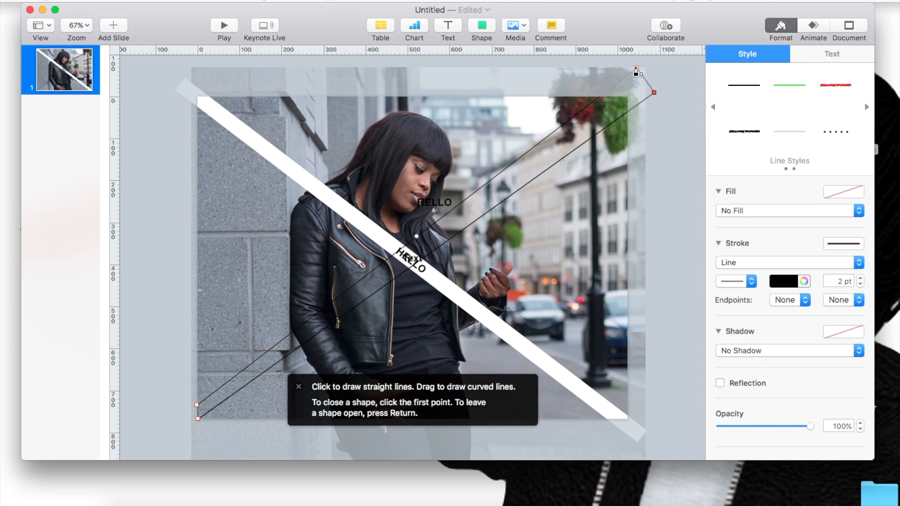
{"action": "left_click", "coordinate": [637, 67]}
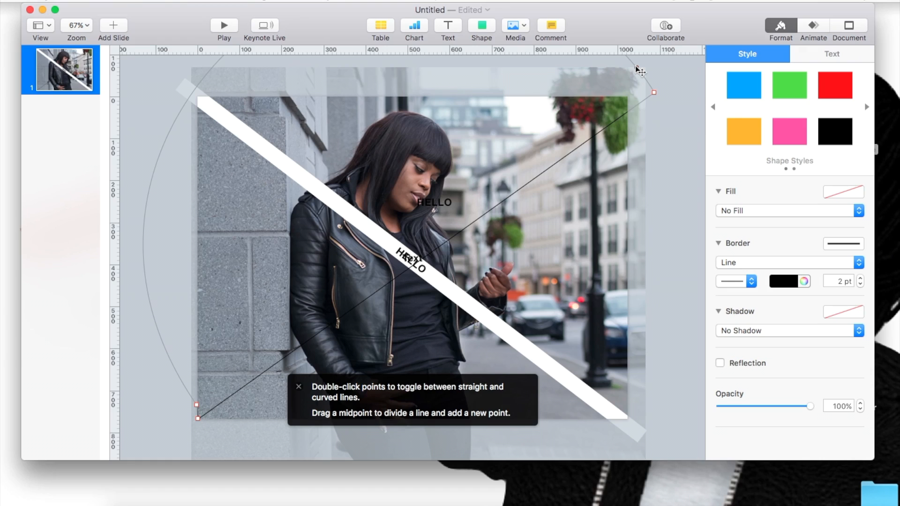
{"action": "left_click_drag", "start_coordinate": [636, 67], "coordinate": [644, 76]}
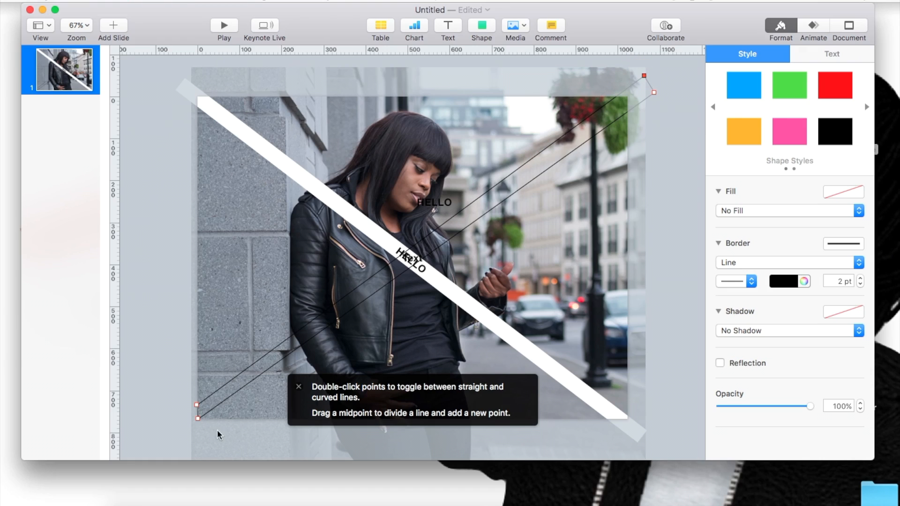
Step: Extend the outlined diagonal band past the slide's lower-left and upper-right corners by moving its end points outward
{"action": "mouse_move", "coordinate": [198, 420]}
{"action": "left_mouse_down"}
{"action": "mouse_move", "coordinate": [201, 433]}
{"action": "mouse_move", "coordinate": [176, 410]}
{"action": "mouse_move", "coordinate": [201, 432]}
{"action": "mouse_move", "coordinate": [193, 437]}
{"action": "left_mouse_up"}
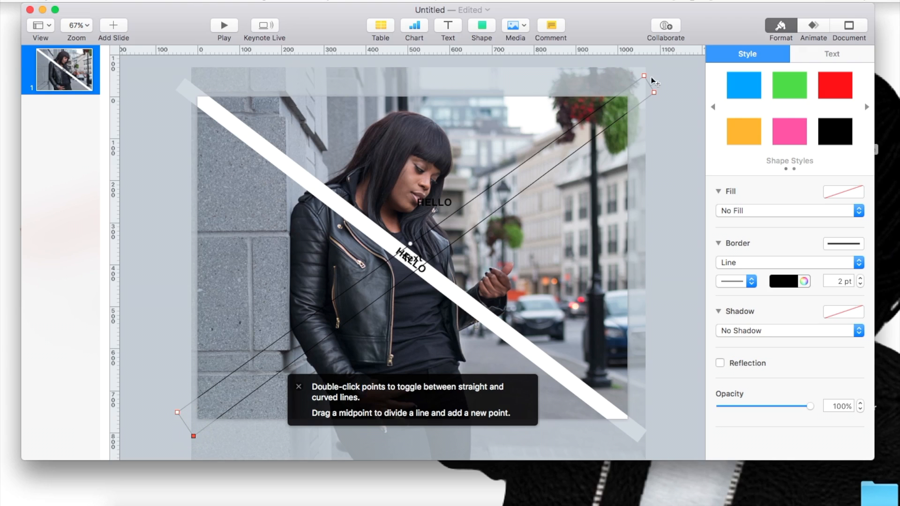
{"action": "left_click", "coordinate": [654, 93]}
{"action": "left_click_drag", "start_coordinate": [656, 95], "coordinate": [660, 96]}
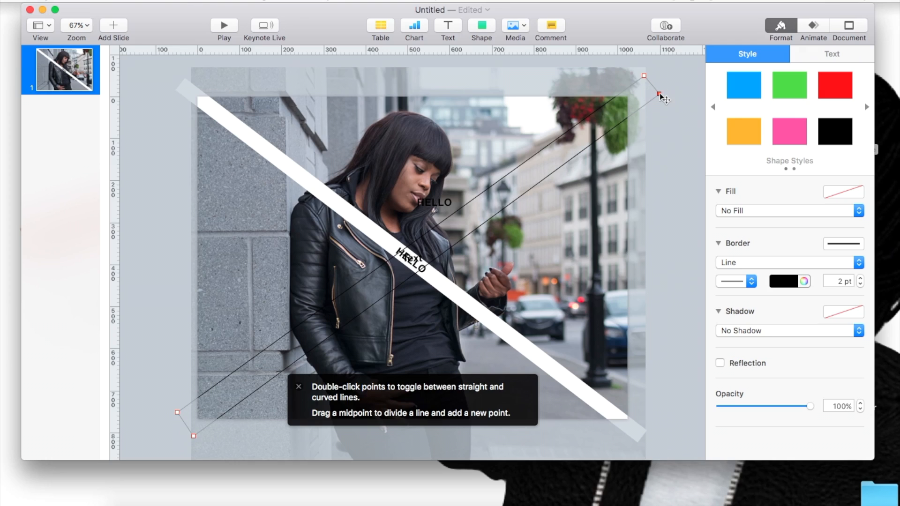
{"action": "left_click_drag", "start_coordinate": [644, 75], "coordinate": [642, 73]}
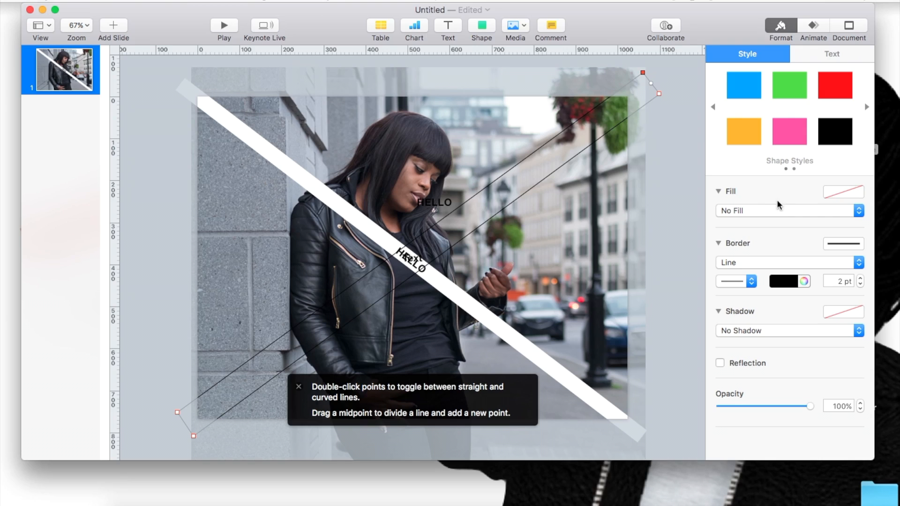
Step: Give the diagonal band a white color fill and remove its border
{"action": "left_click", "coordinate": [764, 212]}
{"action": "left_click", "coordinate": [754, 224]}
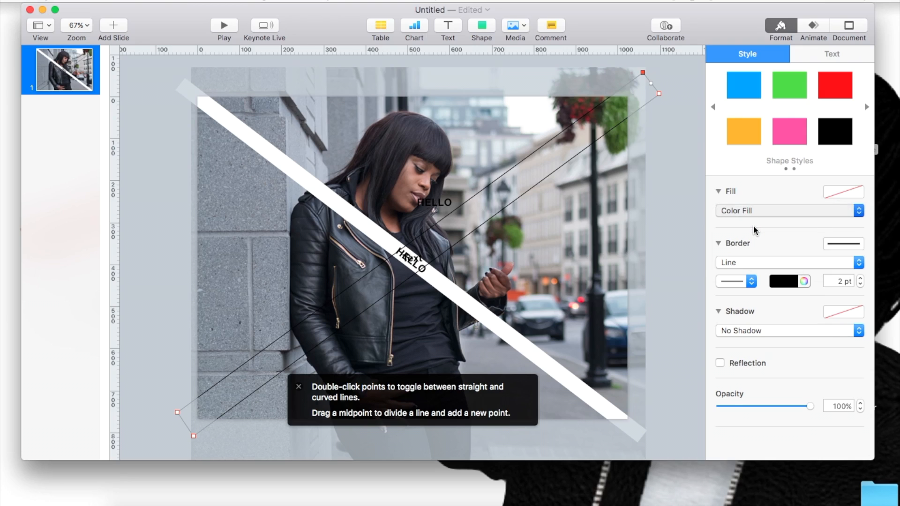
{"action": "left_click", "coordinate": [750, 279]}
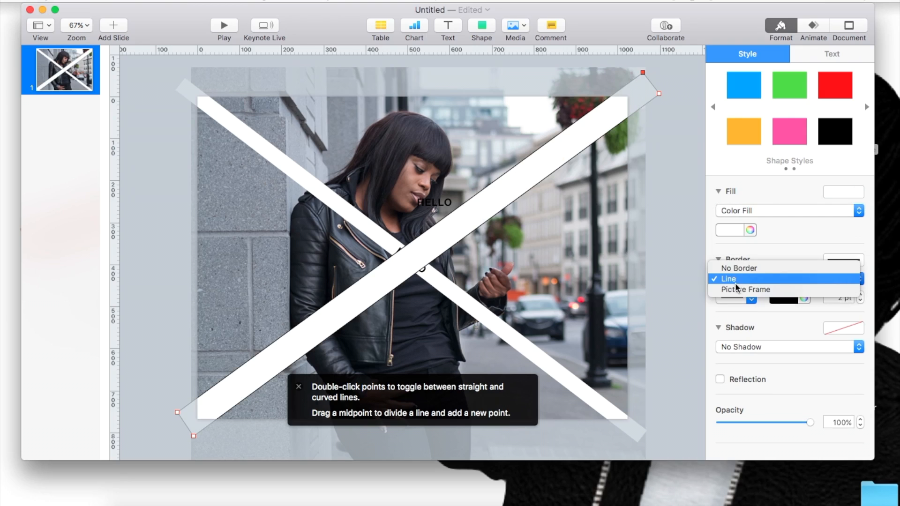
{"action": "left_click", "coordinate": [732, 266]}
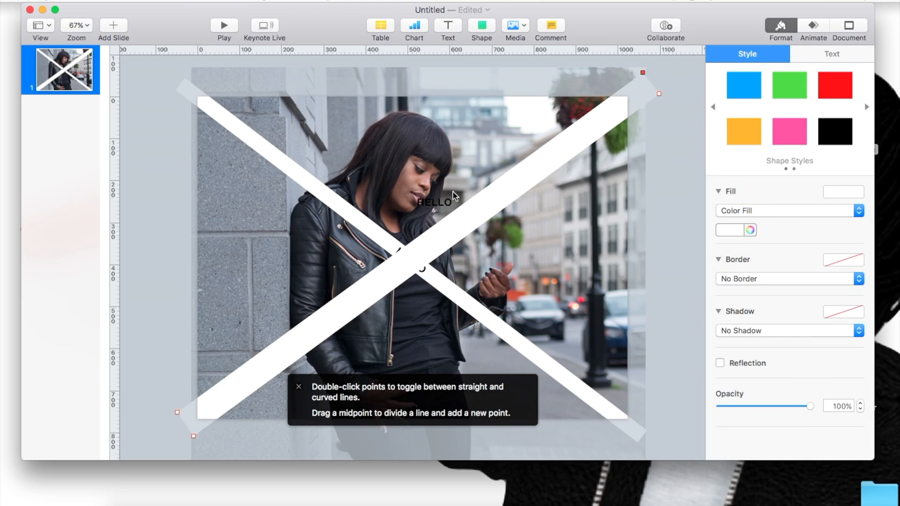
Step: Bring the loose "HELLO" text box to the front and place it on the band where the two strips cross
{"action": "left_click", "coordinate": [408, 262]}
{"action": "left_click_drag", "start_coordinate": [407, 260], "coordinate": [376, 261]}
{"action": "left_click", "coordinate": [344, 251]}
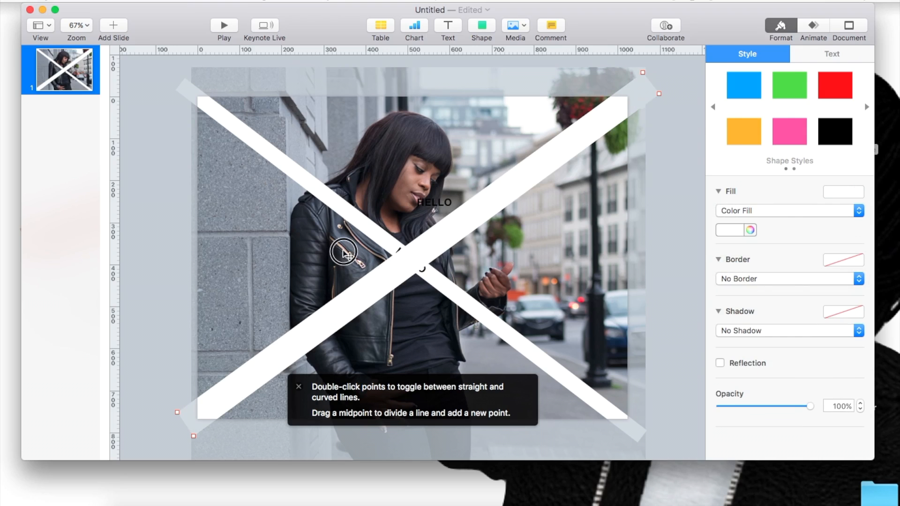
{"action": "left_click_drag", "start_coordinate": [423, 200], "coordinate": [367, 266]}
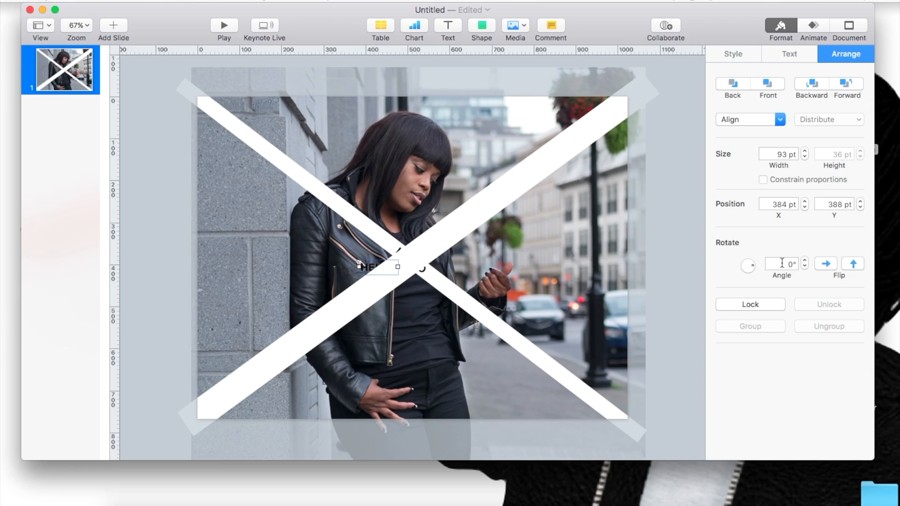
{"action": "right_click", "coordinate": [369, 269]}
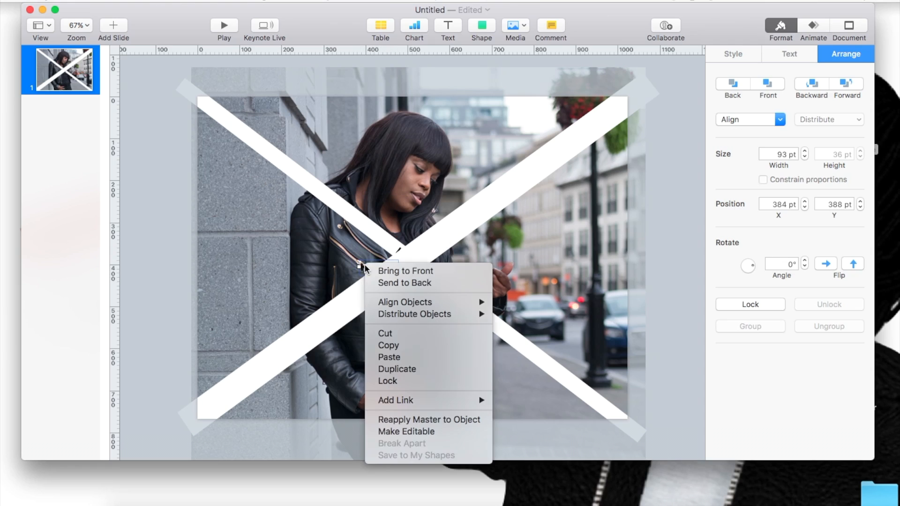
{"action": "left_click", "coordinate": [376, 271]}
{"action": "left_click_drag", "start_coordinate": [375, 268], "coordinate": [405, 267]}
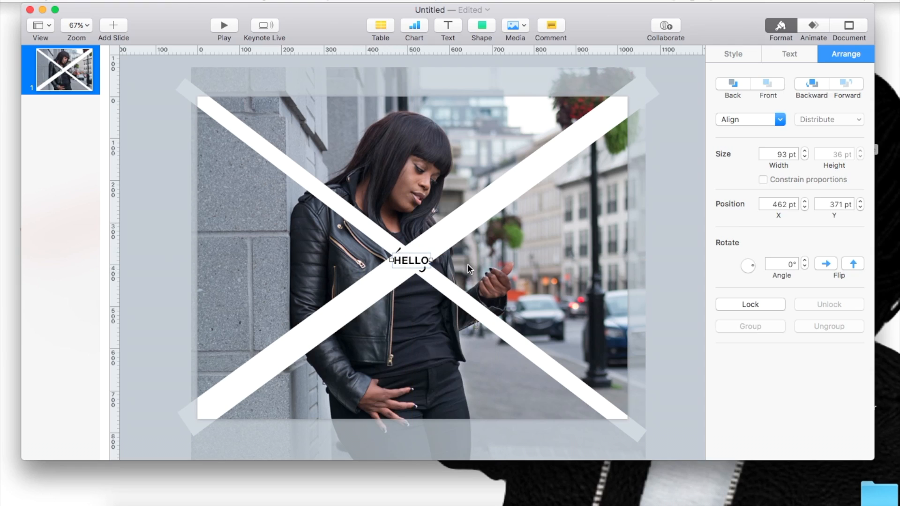
Step: Rotate the "HELLO" text box to 37° and center it on the band at the crossing
{"action": "left_click", "coordinate": [804, 261]}
{"action": "left_click_drag", "start_coordinate": [804, 260], "coordinate": [803, 261]}
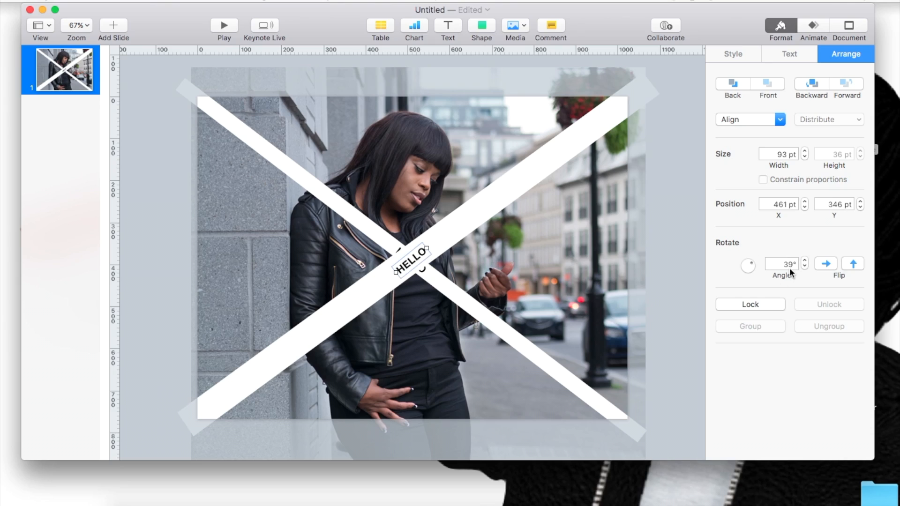
{"action": "left_click", "coordinate": [804, 267]}
{"action": "left_click", "coordinate": [804, 266]}
{"action": "left_click", "coordinate": [804, 267]}
{"action": "left_click", "coordinate": [803, 261]}
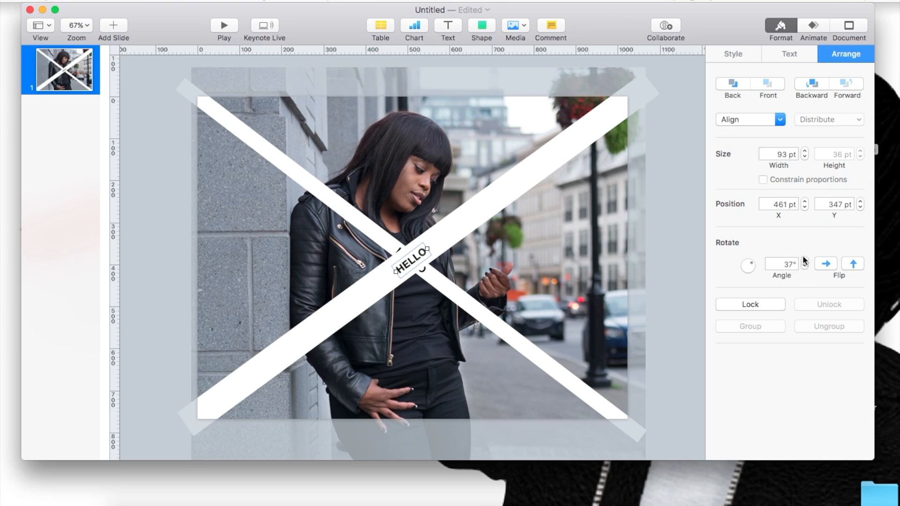
{"action": "left_click", "coordinate": [526, 293]}
{"action": "left_click_drag", "start_coordinate": [406, 266], "coordinate": [405, 260]}
Step: Edit the white band's points so its lower-left end narrows and its upper-right end flares into a wide wedge
{"action": "left_click", "coordinate": [349, 295]}
{"action": "left_click", "coordinate": [349, 296]}
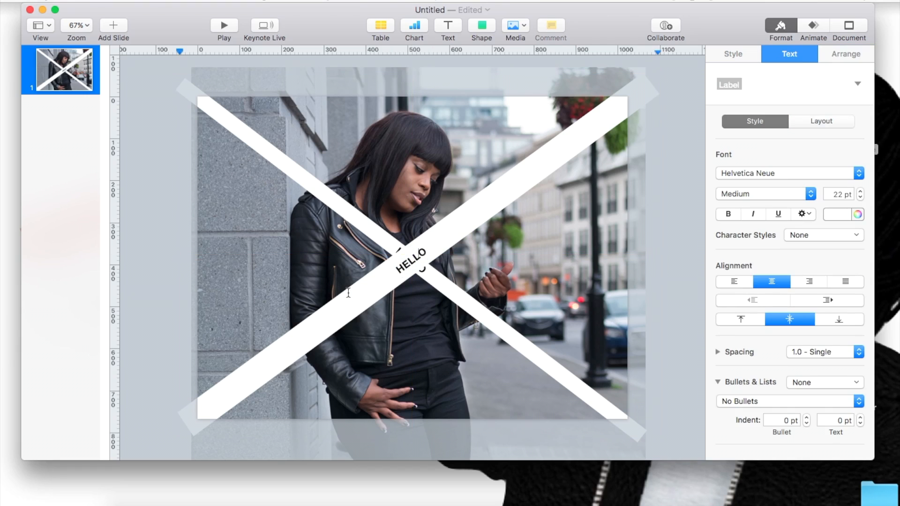
{"action": "left_click", "coordinate": [294, 286]}
{"action": "left_click", "coordinate": [309, 325]}
{"action": "left_click", "coordinate": [309, 325]}
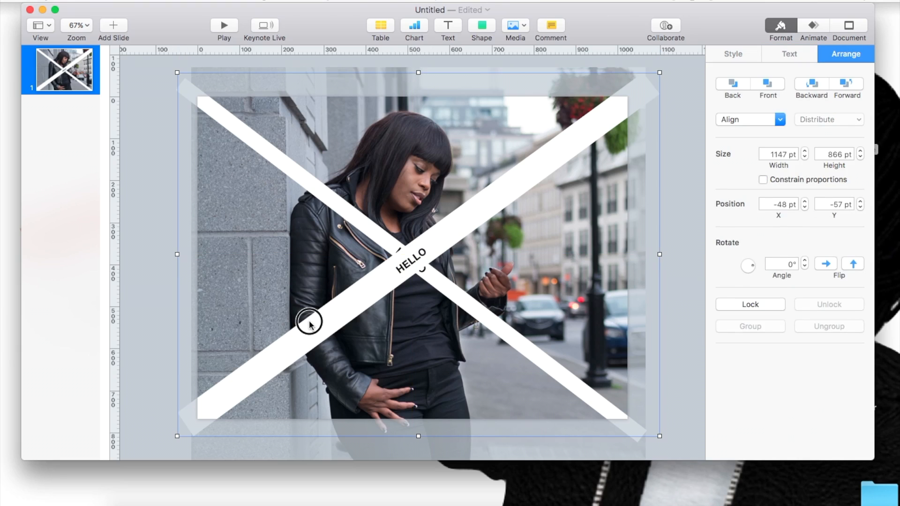
{"action": "left_click", "coordinate": [308, 317]}
{"action": "double_click", "coordinate": [308, 317]}
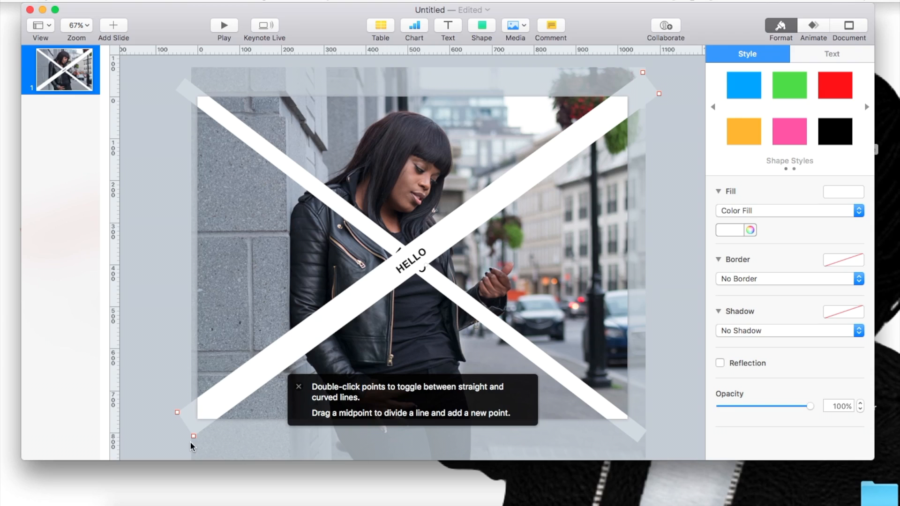
{"action": "left_click_drag", "start_coordinate": [176, 412], "coordinate": [183, 424]}
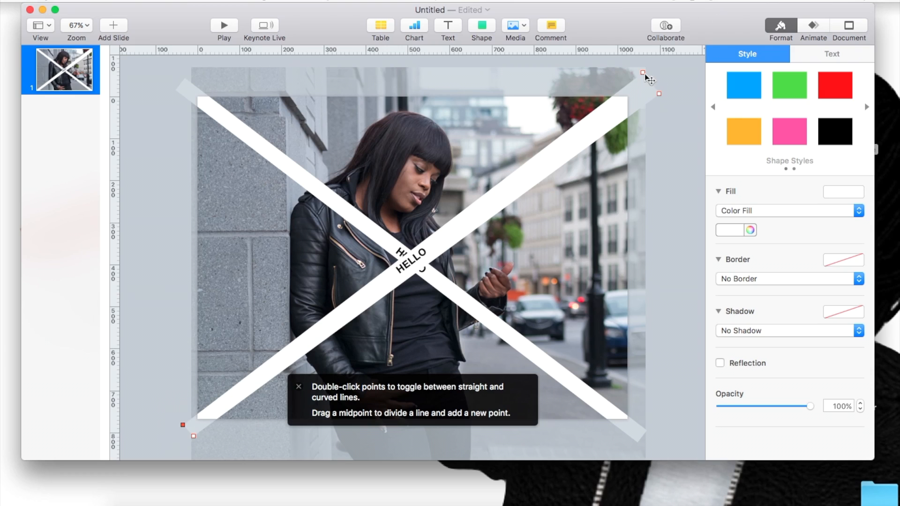
{"action": "left_click_drag", "start_coordinate": [644, 74], "coordinate": [605, 54]}
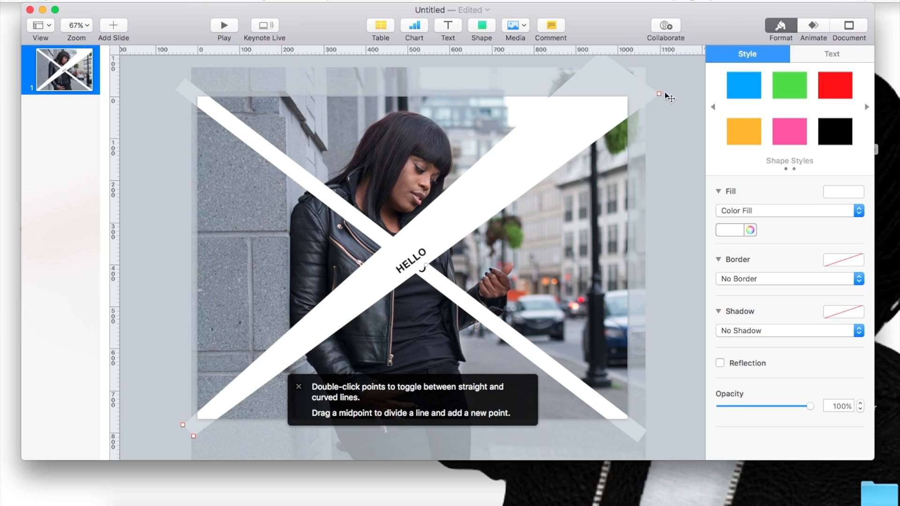
{"action": "left_click_drag", "start_coordinate": [659, 94], "coordinate": [662, 149]}
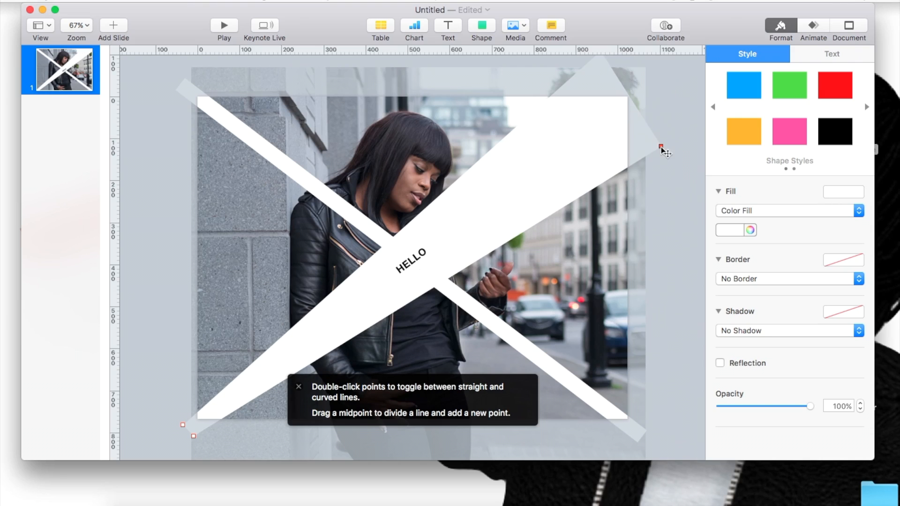
Step: Move the rotated "HELLO" text box down into the narrow lower-left part of the white wedge
{"action": "left_click", "coordinate": [397, 271]}
{"action": "left_click_drag", "start_coordinate": [397, 270], "coordinate": [282, 341]}
{"action": "left_click", "coordinate": [301, 252]}
{"action": "left_click", "coordinate": [411, 264]}
{"action": "left_click_drag", "start_coordinate": [411, 265], "coordinate": [263, 380]}
Step: Extend the text to "HELLO. I HOPE YOU ARE HAVE A GREAT DAY!" and reposition it so the whole line fits inside the wedge
{"action": "double_click", "coordinate": [265, 374]}
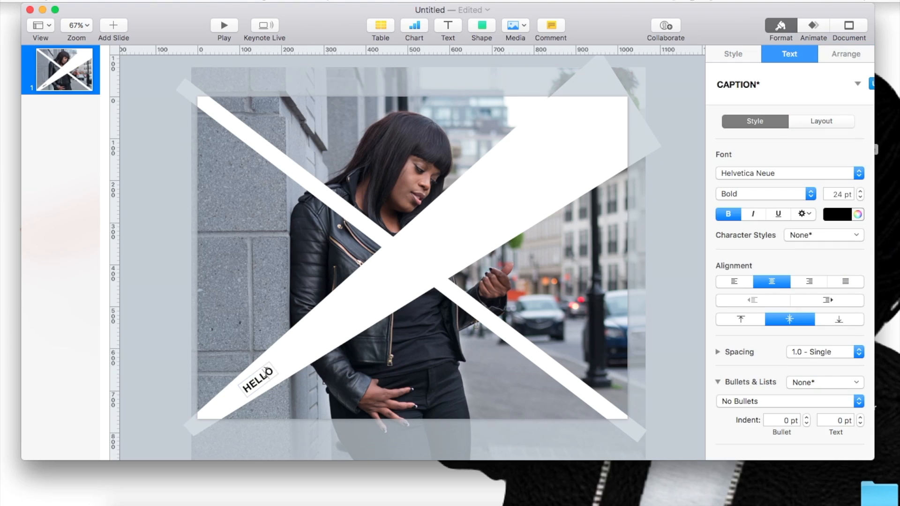
{"action": "key", "text": "Right"}
{"action": "type", "text": ". I HOPE"}
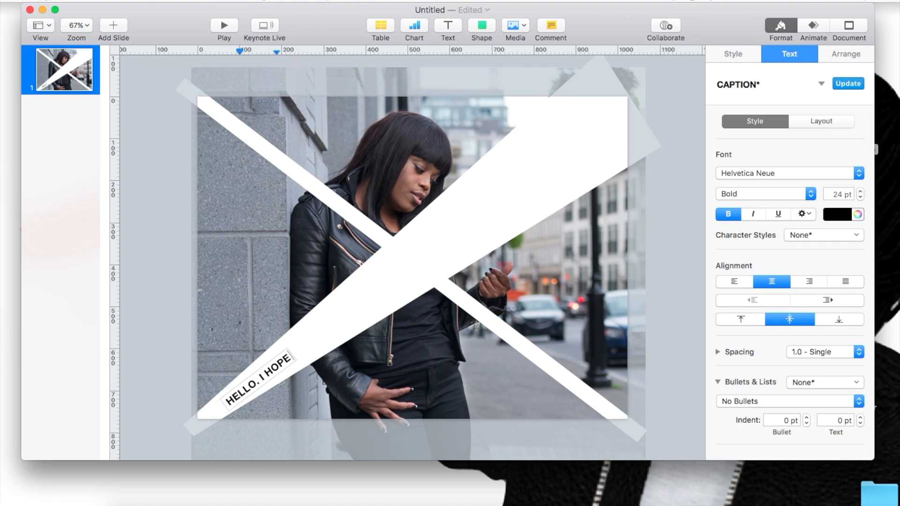
{"action": "type", "text": " YOU ARE HA"}
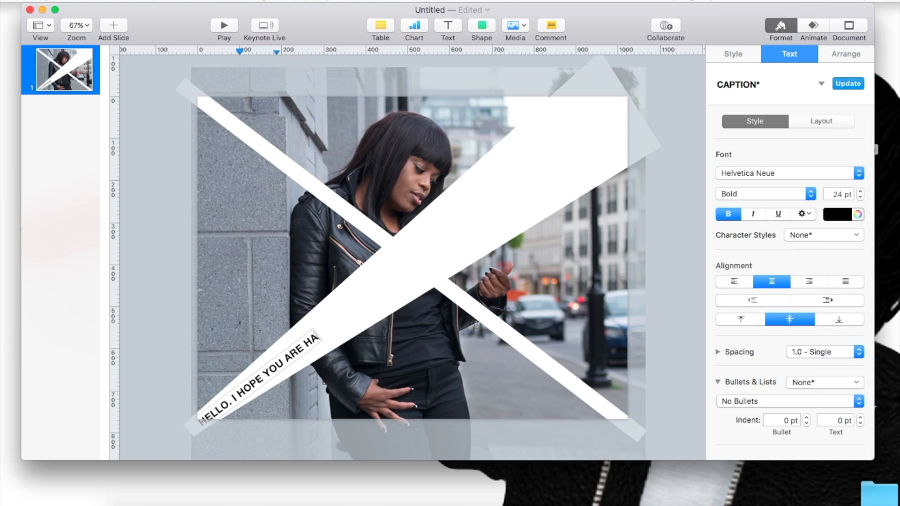
{"action": "type", "text": "VE A GREA"}
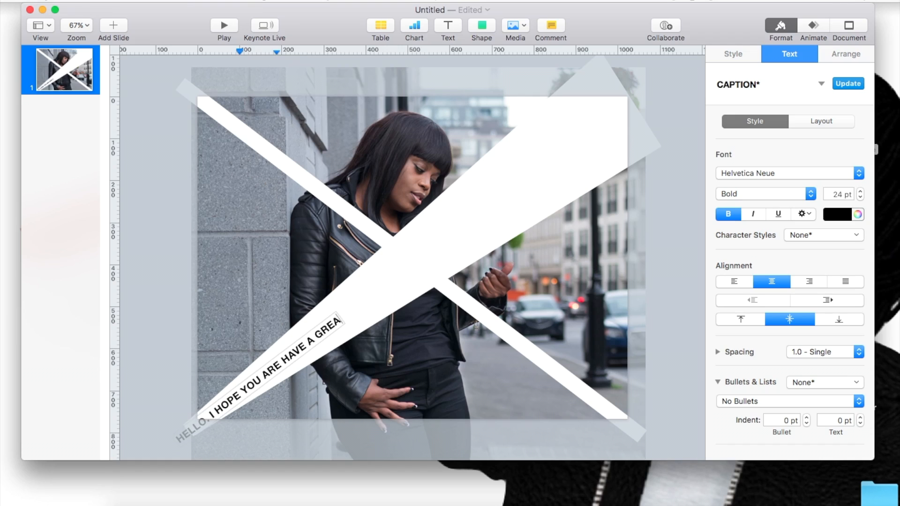
{"action": "type", "text": "T DAY"}
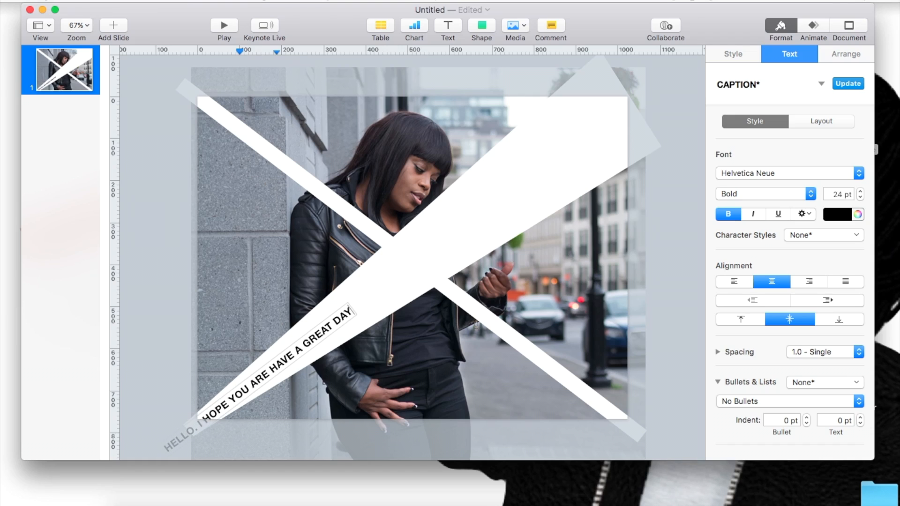
{"action": "type", "text": "!"}
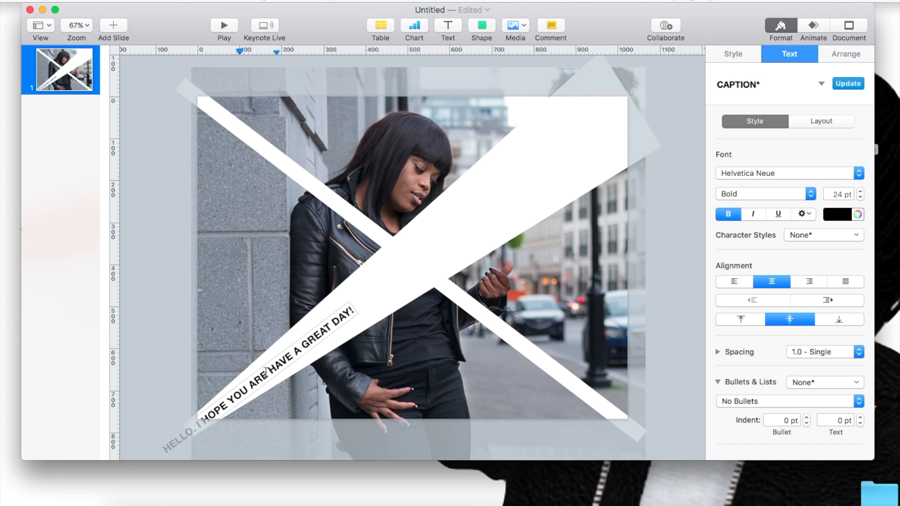
{"action": "key", "text": "Escape"}
{"action": "left_click_drag", "start_coordinate": [253, 375], "coordinate": [307, 347]}
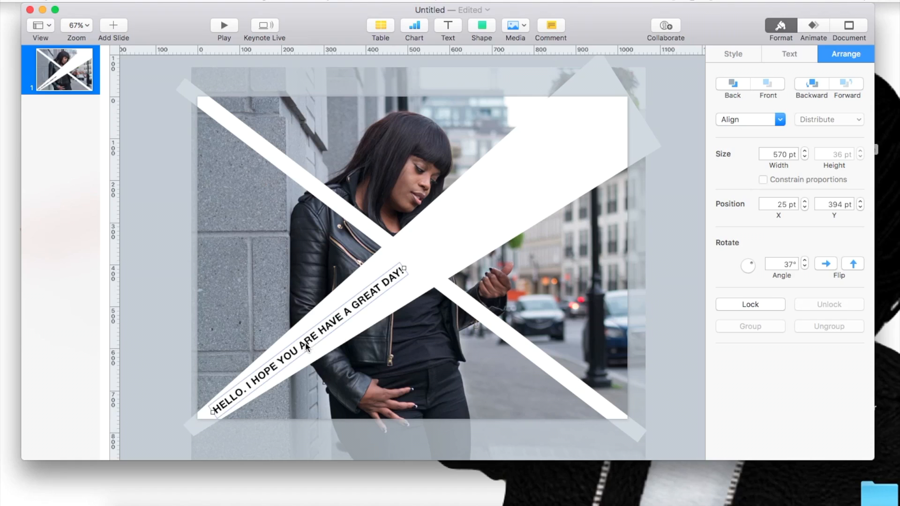
Step: Delete the other white strip running from the slide's upper-left to lower-right corner
{"action": "left_click", "coordinate": [500, 226]}
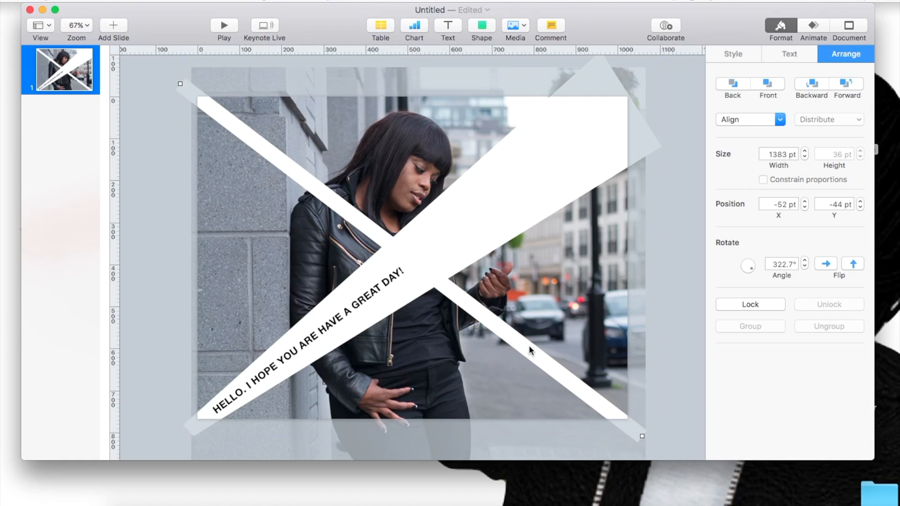
{"action": "key", "text": "Delete"}
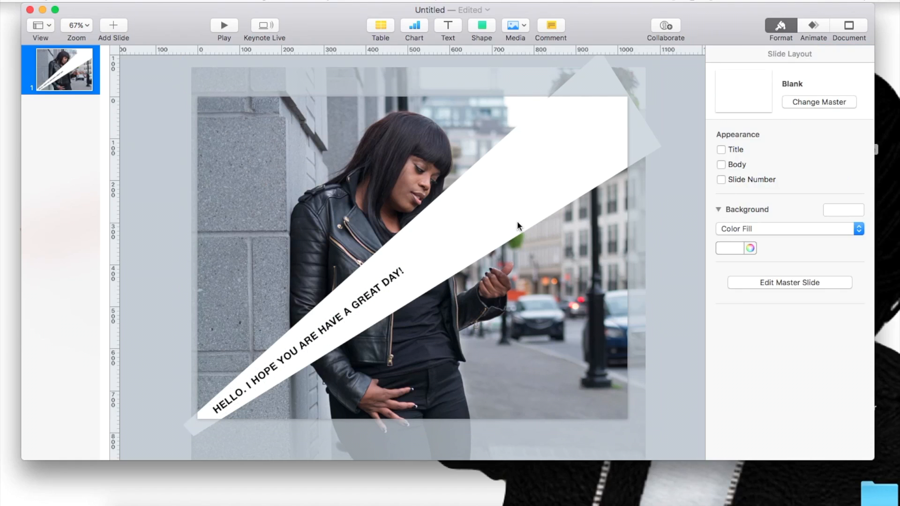
Step: Review the basic shape library and the style, text and arrange options offered for the wedge, the photo and the text box
{"action": "left_click", "coordinate": [520, 226]}
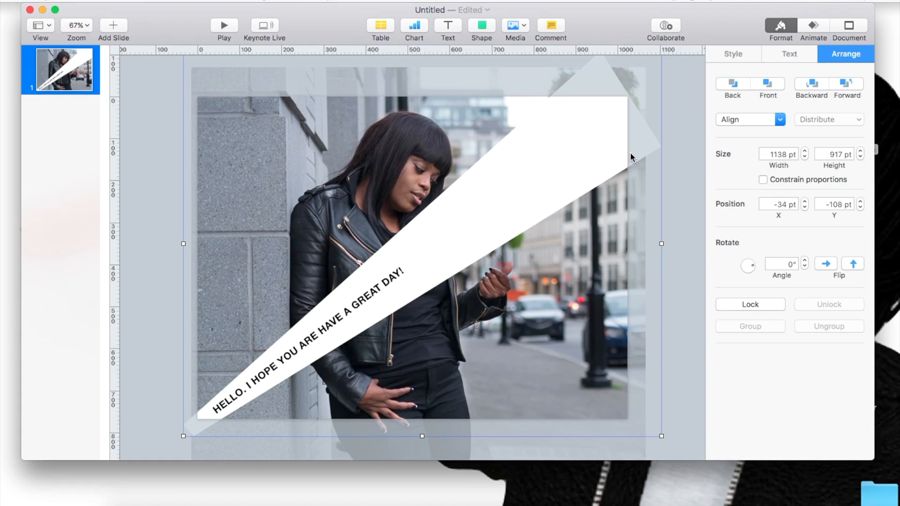
{"action": "left_click", "coordinate": [481, 29]}
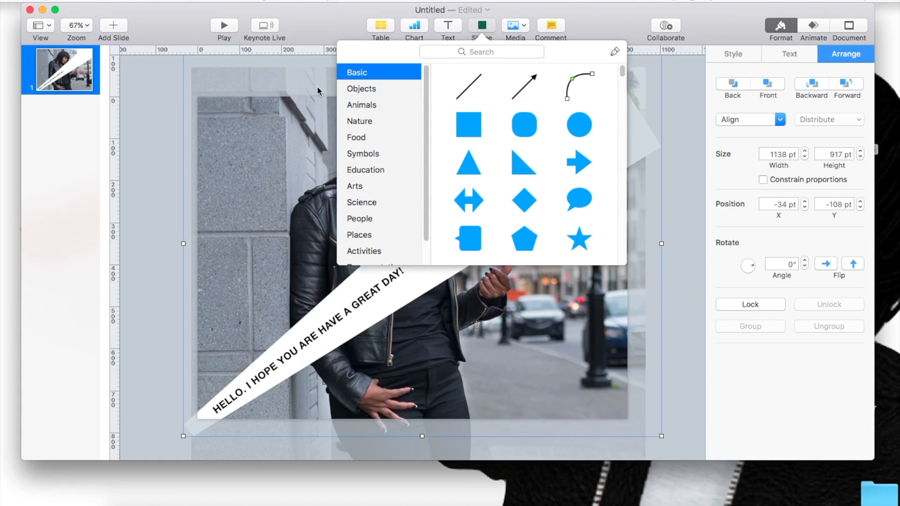
{"action": "left_click", "coordinate": [601, 26]}
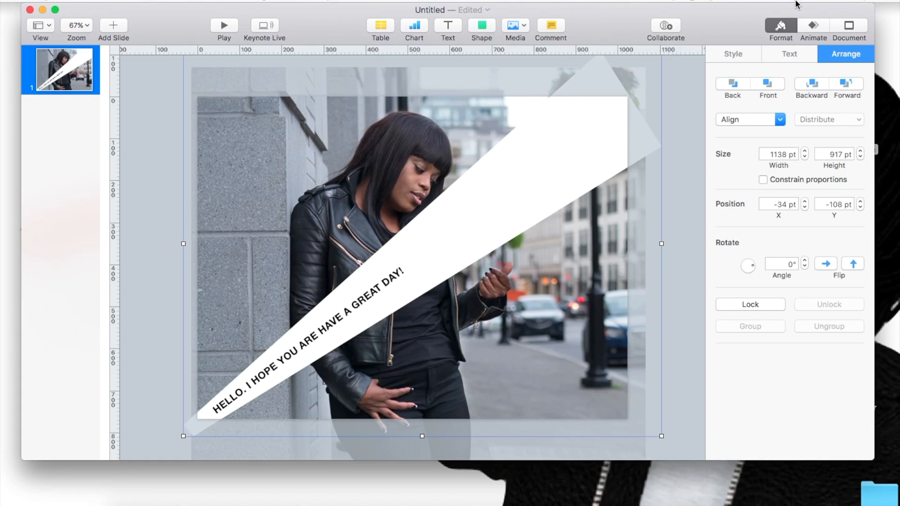
{"action": "left_click", "coordinate": [780, 25]}
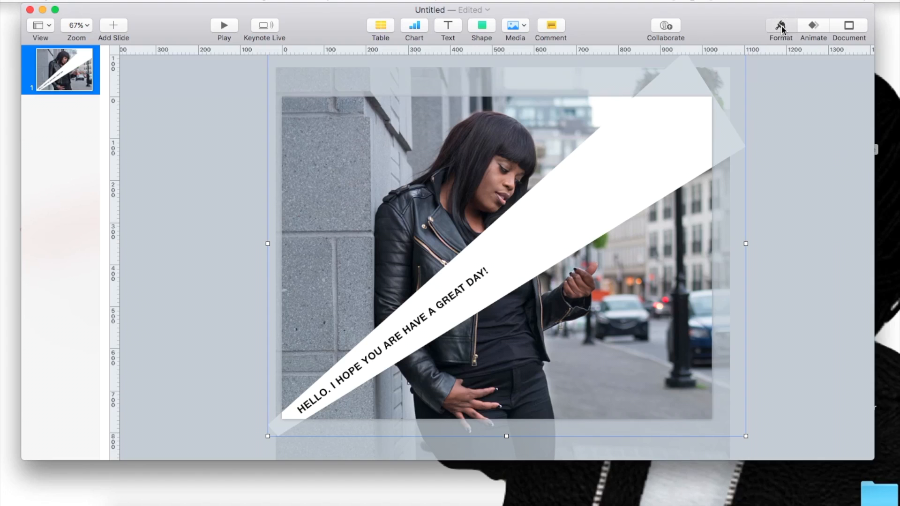
{"action": "left_click", "coordinate": [781, 25]}
{"action": "left_click", "coordinate": [734, 55]}
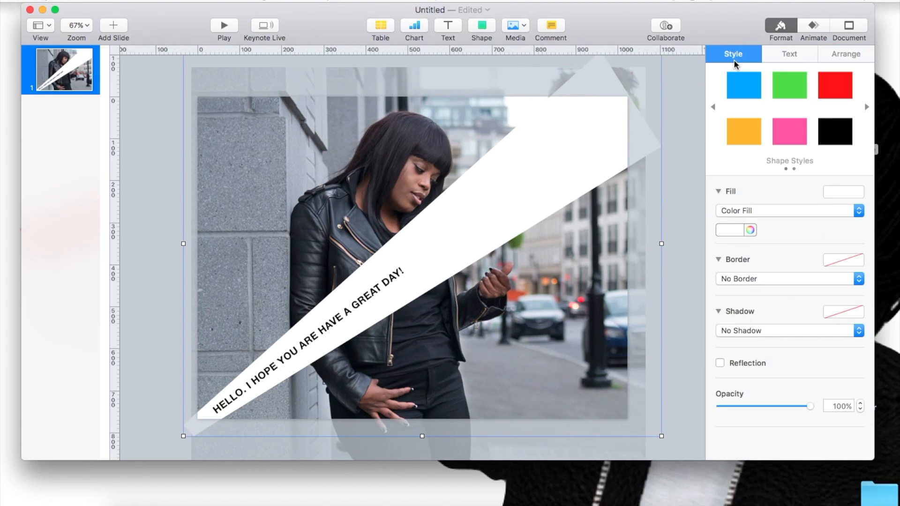
{"action": "left_click", "coordinate": [789, 53]}
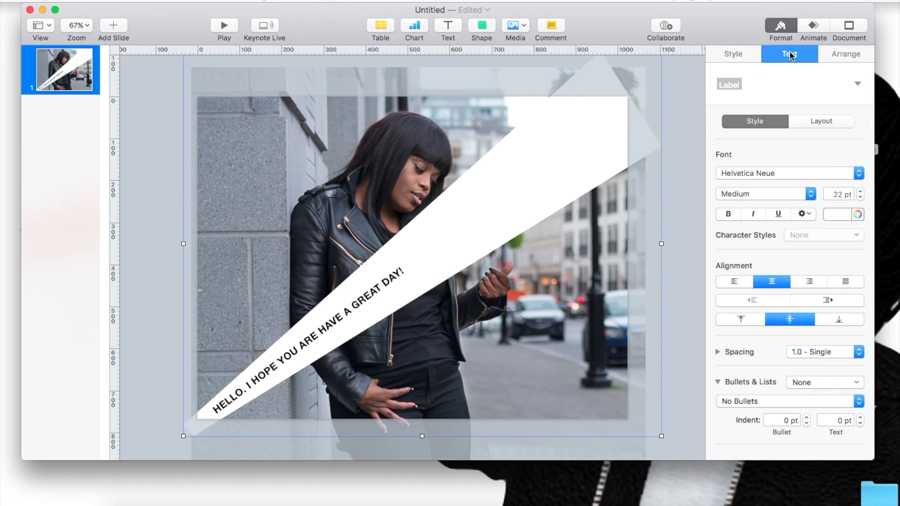
{"action": "left_click", "coordinate": [834, 51]}
{"action": "left_click", "coordinate": [550, 260]}
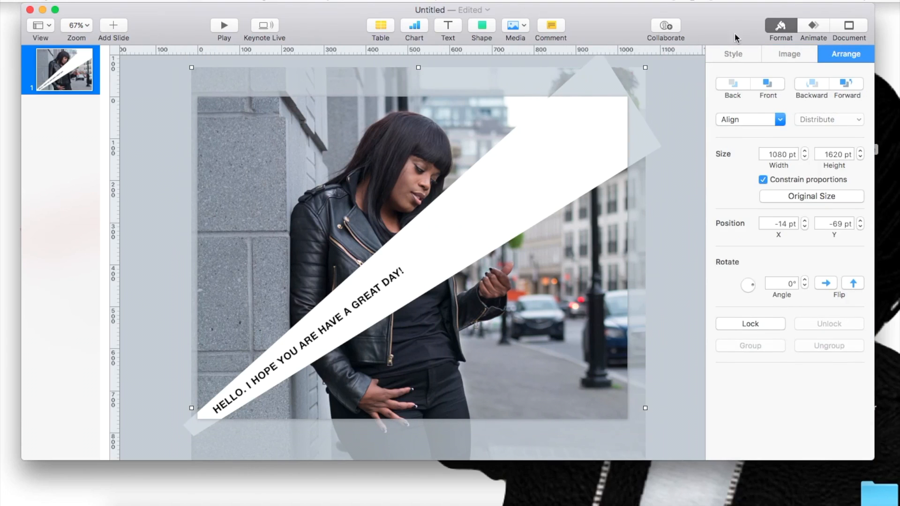
{"action": "left_click", "coordinate": [464, 242]}
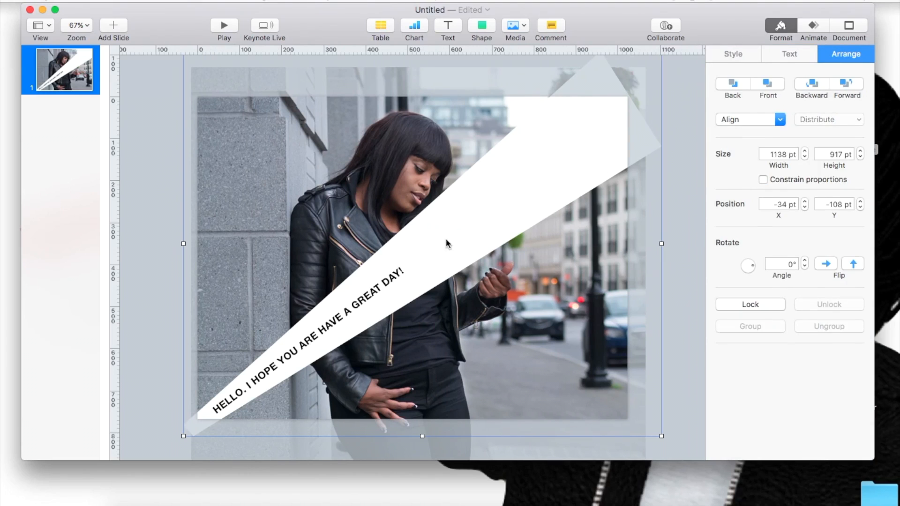
{"action": "left_click", "coordinate": [380, 289]}
{"action": "left_click", "coordinate": [527, 336]}
{"action": "left_click", "coordinate": [455, 217]}
{"action": "double_click", "coordinate": [460, 227]}
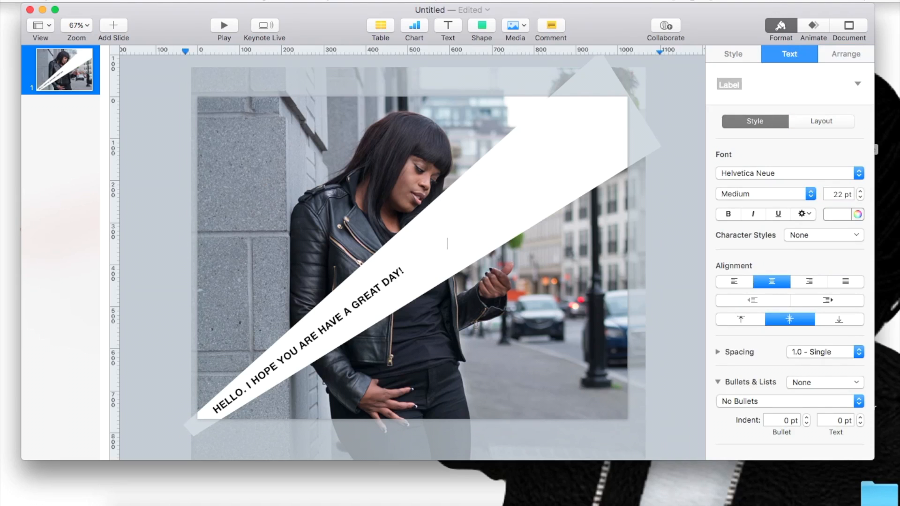
Step: Enter the placeholder text "Vbbcbbf" inside the white wedge and colour it dark grey
{"action": "double_click", "coordinate": [462, 245]}
{"action": "left_click", "coordinate": [840, 214]}
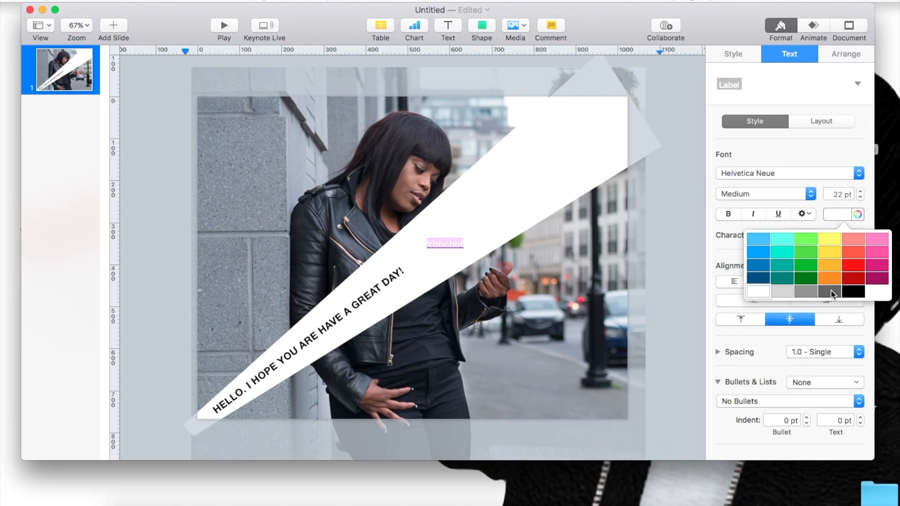
{"action": "left_click", "coordinate": [832, 294]}
{"action": "left_click", "coordinate": [489, 285]}
{"action": "left_click", "coordinate": [437, 244]}
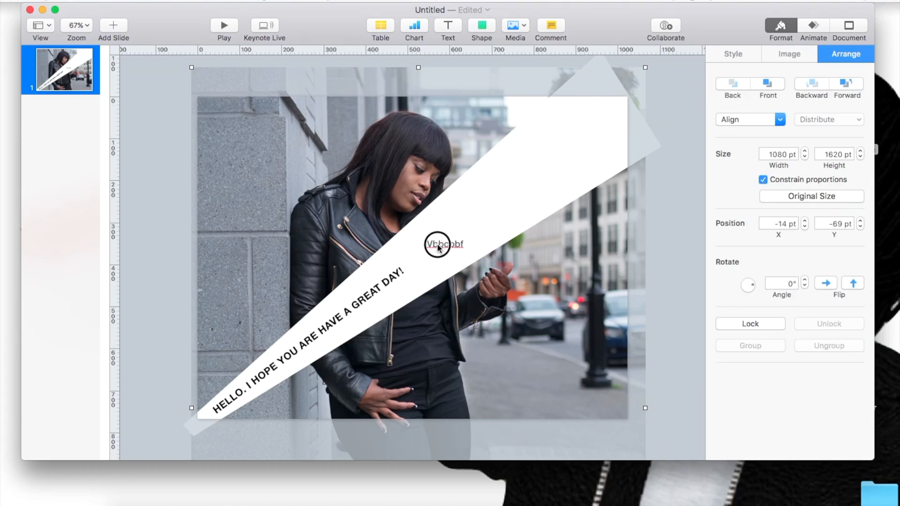
{"action": "double_click", "coordinate": [437, 245]}
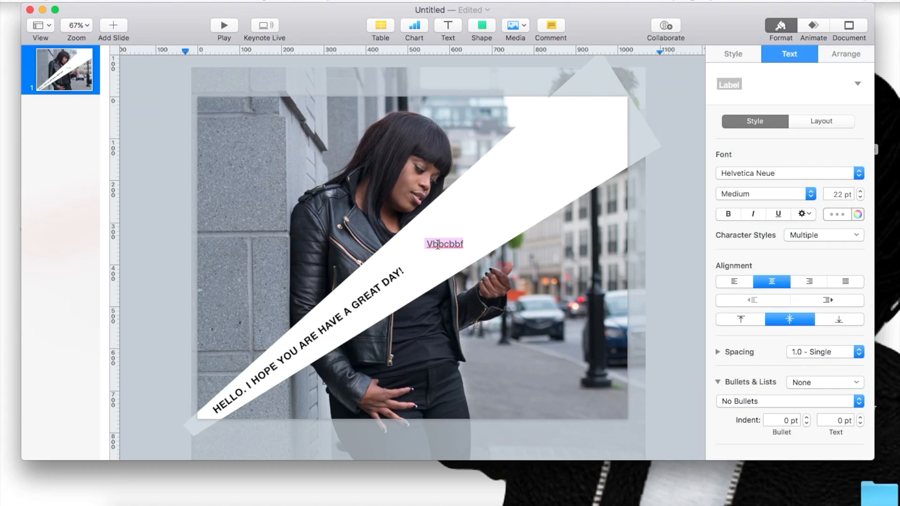
Step: Try to rotate only the placeholder text inside the wedge, undo the recent changes and clear that text
{"action": "left_click", "coordinate": [847, 54]}
{"action": "left_click_drag", "start_coordinate": [750, 265], "coordinate": [777, 253]}
{"action": "key", "text": "super+z"}
{"action": "key", "text": "BackSpace"}
{"action": "key", "text": "super+v"}
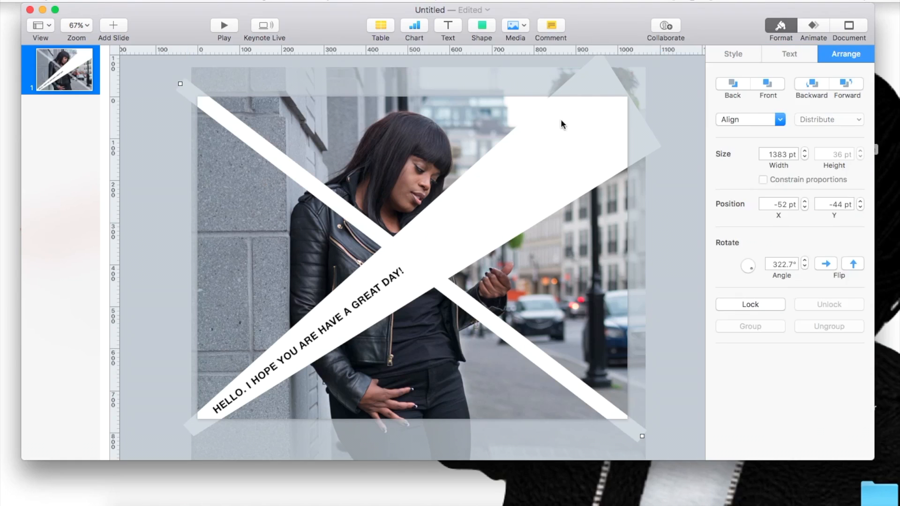
Step: Nudge the photo slightly right and up, and delete the white strip running from the slide's upper-left to lower-right corner
{"action": "left_click", "coordinate": [453, 298]}
{"action": "left_click_drag", "start_coordinate": [438, 339], "coordinate": [442, 336]}
{"action": "left_click", "coordinate": [460, 290]}
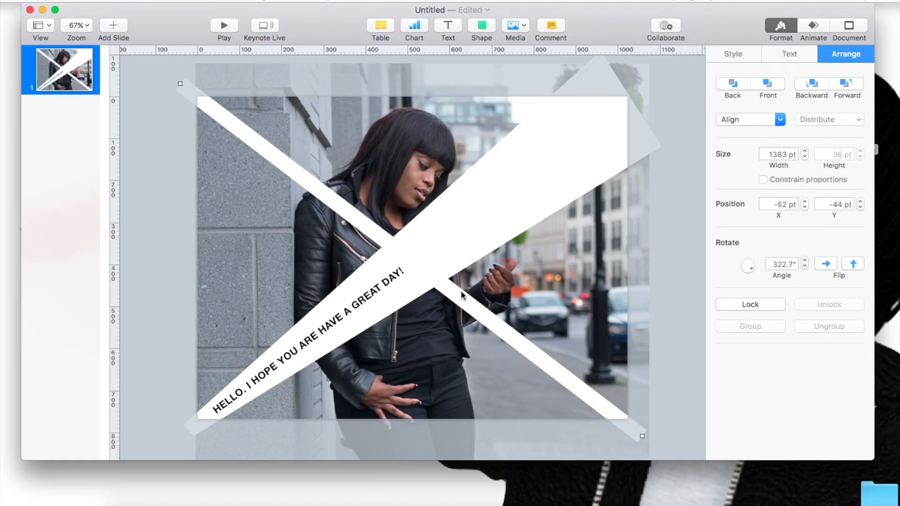
{"action": "left_click", "coordinate": [446, 327]}
{"action": "left_click", "coordinate": [461, 304]}
{"action": "key", "text": "Delete"}
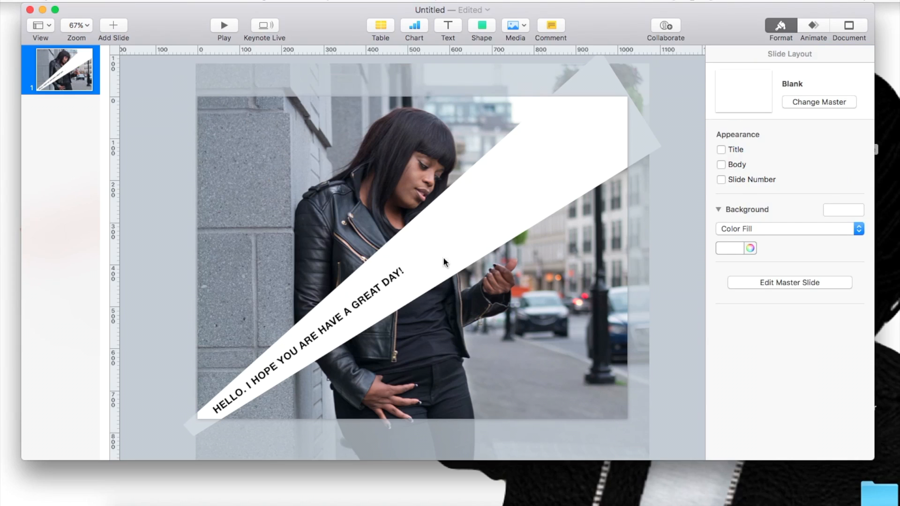
Step: Add the Appear build-in effect to the white wedge
{"action": "left_click", "coordinate": [819, 23]}
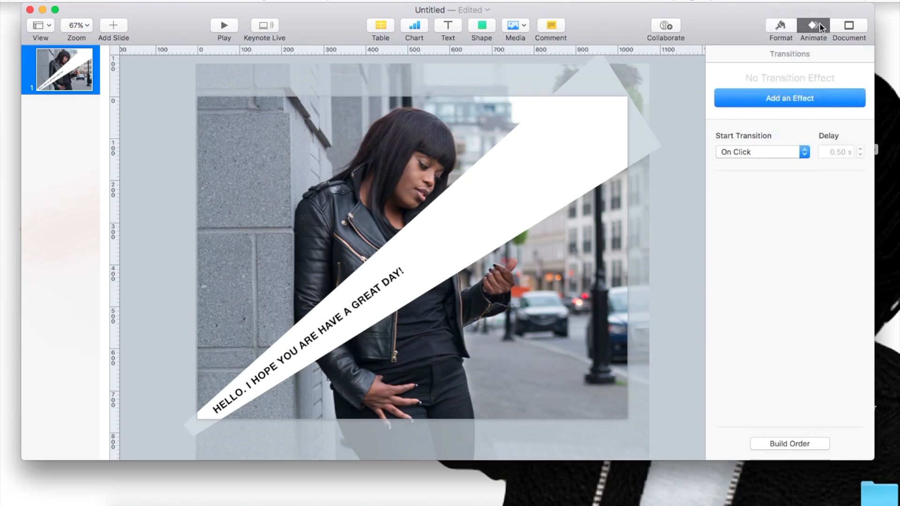
{"action": "left_click", "coordinate": [451, 228]}
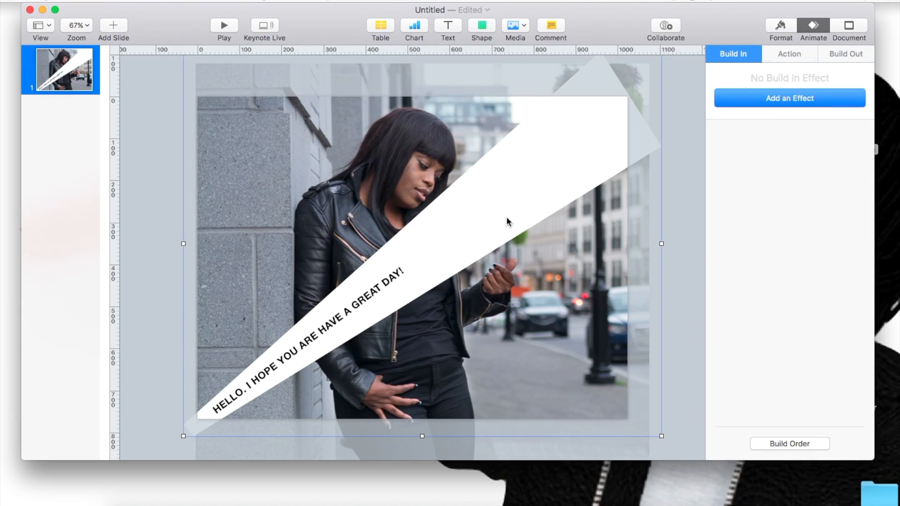
{"action": "left_click", "coordinate": [754, 93]}
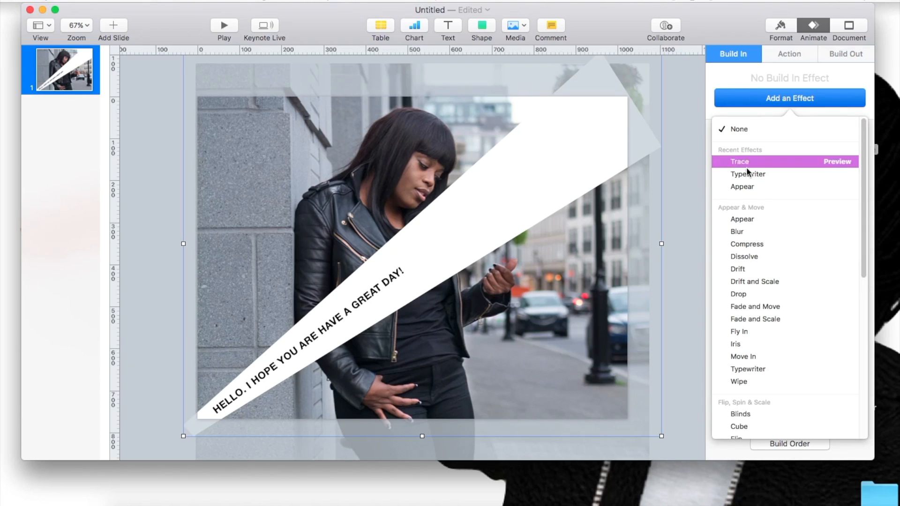
{"action": "left_click", "coordinate": [744, 189]}
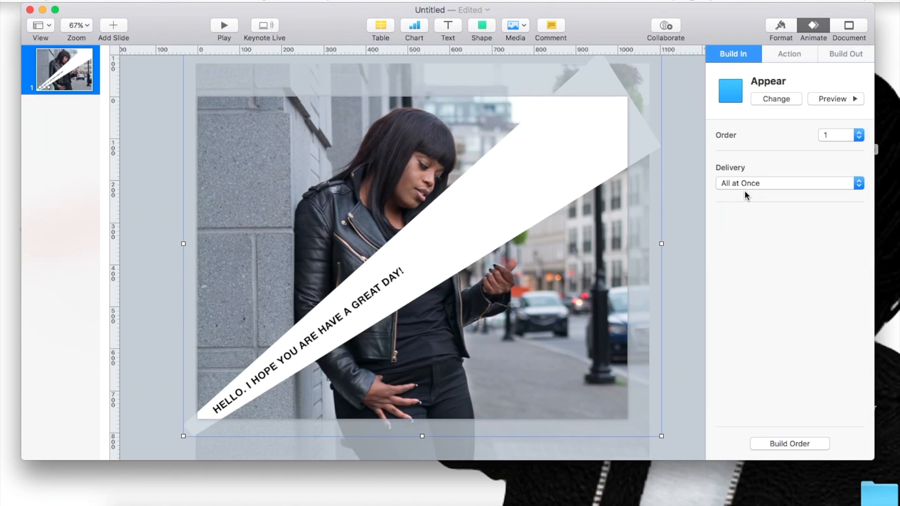
Step: Set the wedge's Appear build to start After Transition in the build order
{"action": "left_click", "coordinate": [775, 444]}
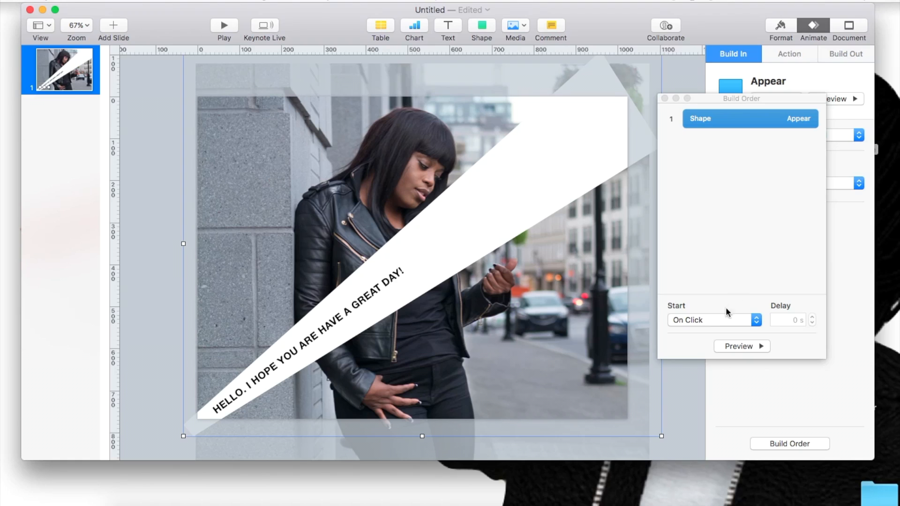
{"action": "left_click", "coordinate": [725, 318]}
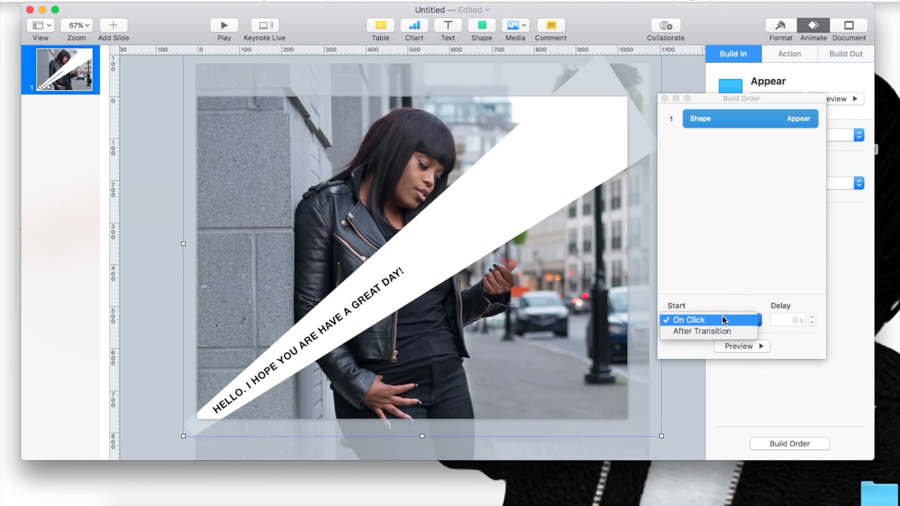
{"action": "left_click", "coordinate": [707, 333]}
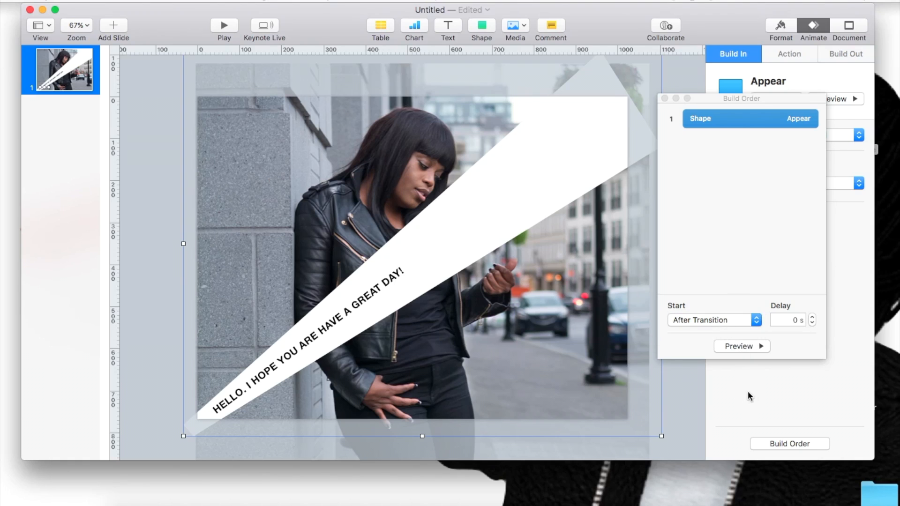
{"action": "left_click", "coordinate": [664, 98]}
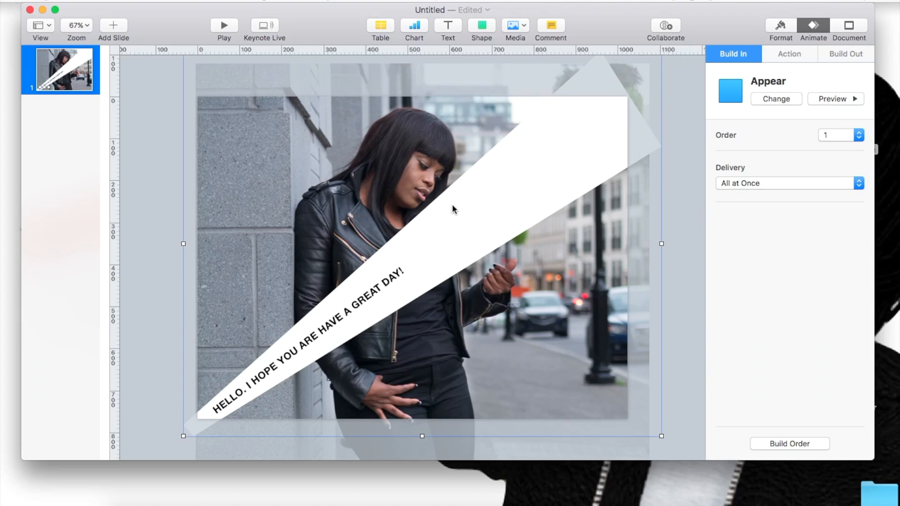
Step: Add a build-in effect to the "HELLO. I HOPE YOU ARE HAVE A GREAT DAY!" text
{"action": "triple_click", "coordinate": [370, 299]}
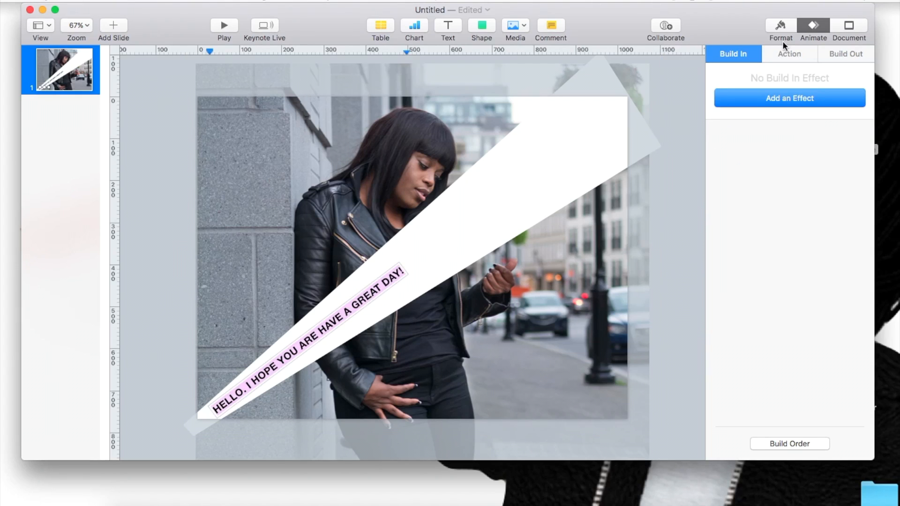
{"action": "left_click", "coordinate": [776, 99]}
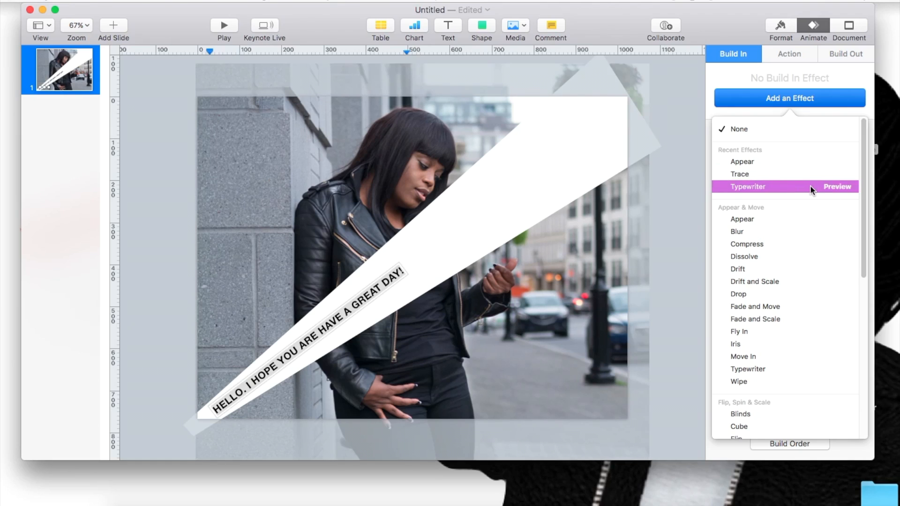
Step: Apply the Typewriter build-in effect to the greeting text, set its duration to 2.00 s, and preview it
{"action": "left_click", "coordinate": [810, 186]}
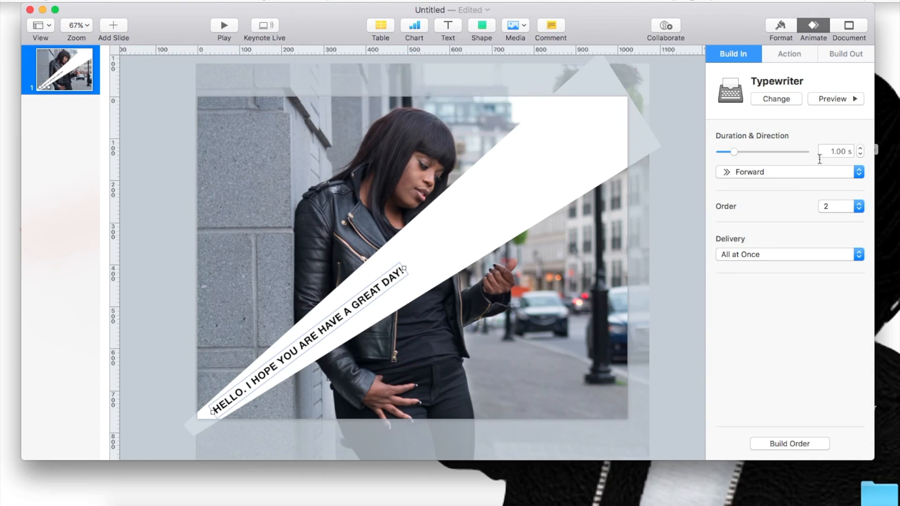
{"action": "left_click", "coordinate": [860, 148]}
{"action": "left_click", "coordinate": [859, 148]}
{"action": "left_click", "coordinate": [860, 148]}
{"action": "left_click", "coordinate": [827, 98]}
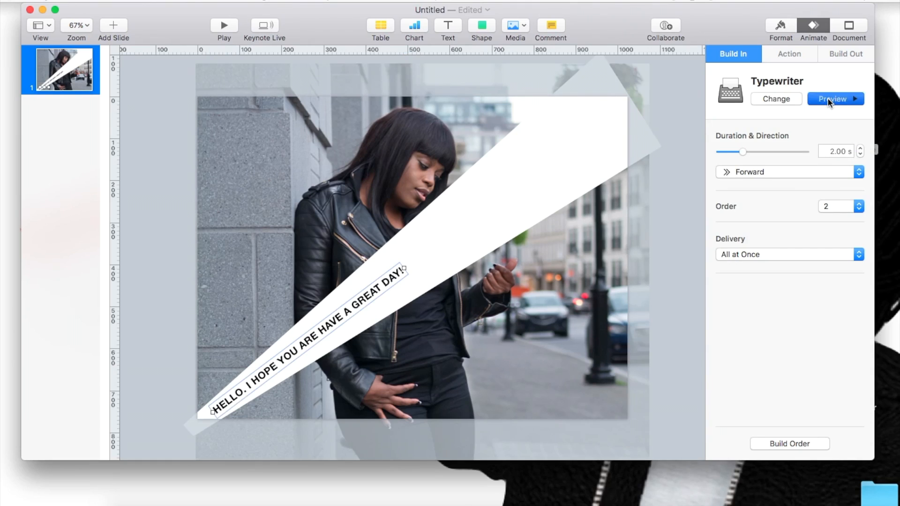
Step: Try a 5.25 s duration for the Typewriter effect, reduce it to 2.50 s, and preview the animation
{"action": "left_click_drag", "start_coordinate": [742, 152], "coordinate": [730, 152]}
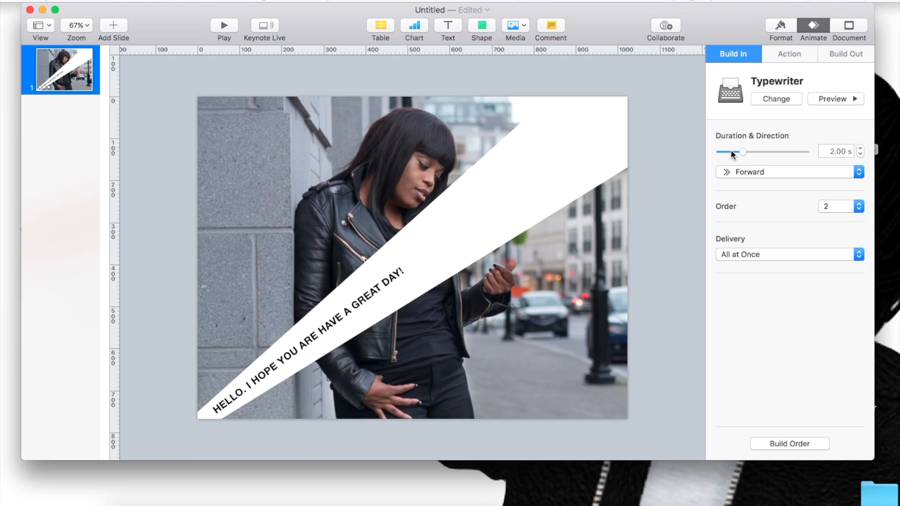
{"action": "left_click_drag", "start_coordinate": [732, 153], "coordinate": [758, 152]}
{"action": "left_click", "coordinate": [831, 98]}
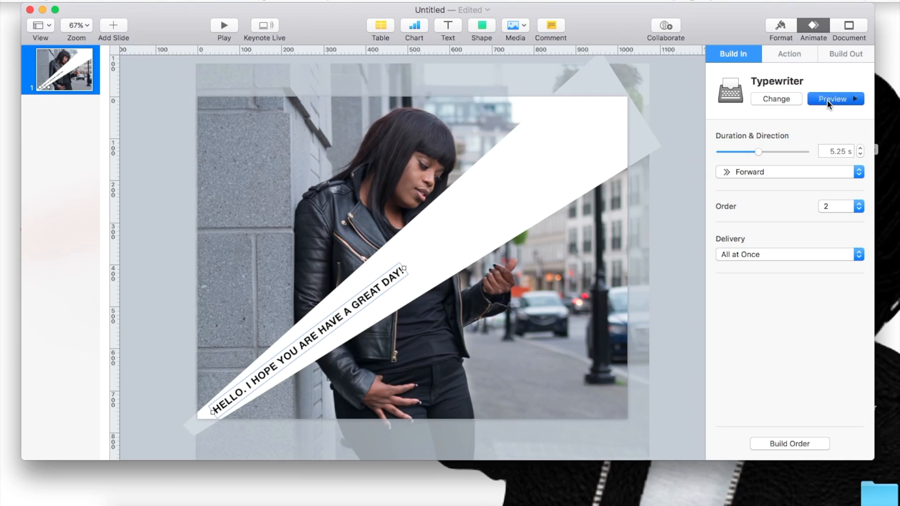
{"action": "left_click_drag", "start_coordinate": [756, 151], "coordinate": [746, 155]}
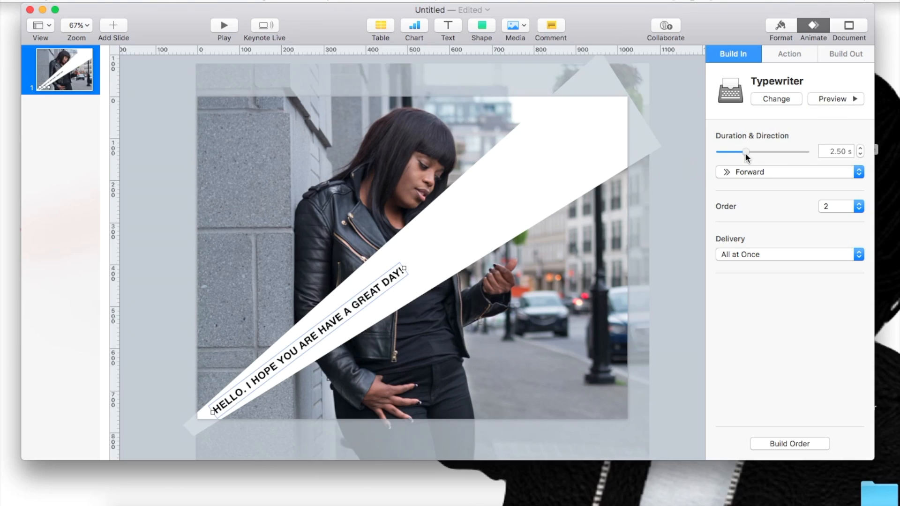
{"action": "left_click", "coordinate": [820, 99]}
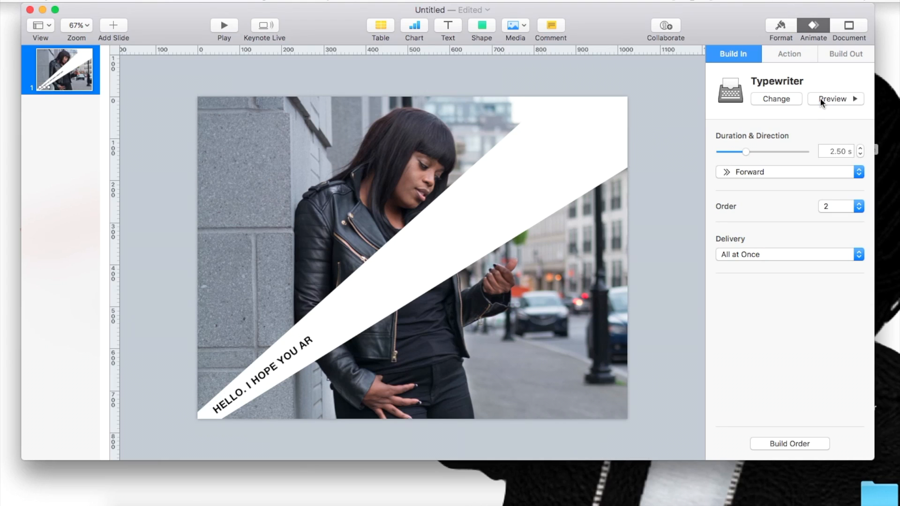
Step: Set the text's Typewriter build to start After Build 1 in the build order
{"action": "left_click", "coordinate": [769, 443]}
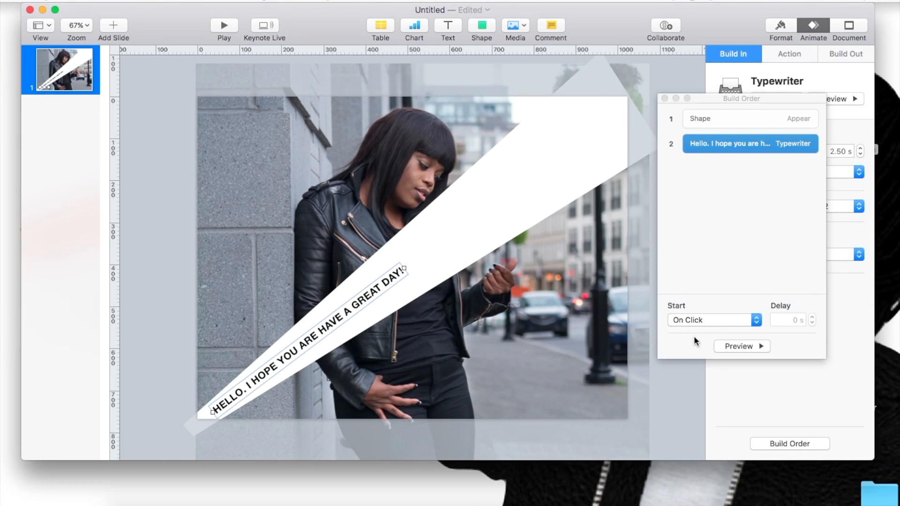
{"action": "left_click", "coordinate": [688, 320]}
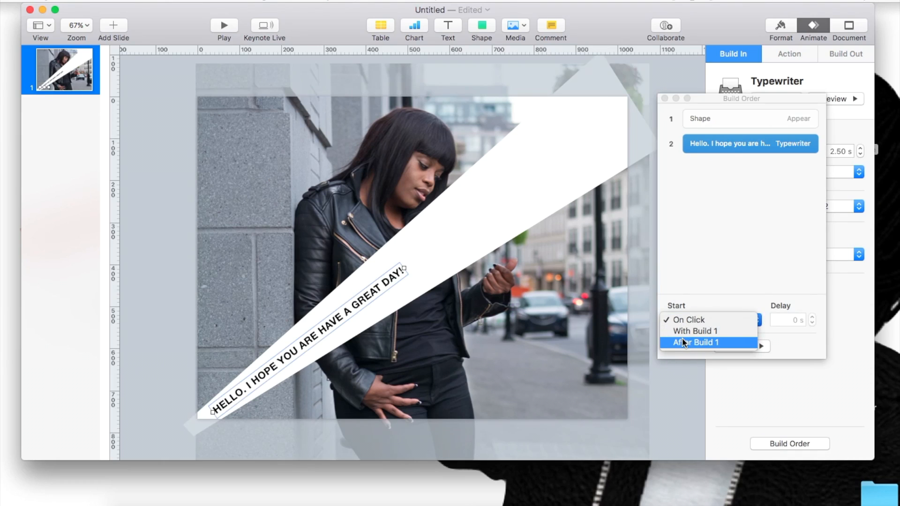
{"action": "left_click", "coordinate": [682, 342]}
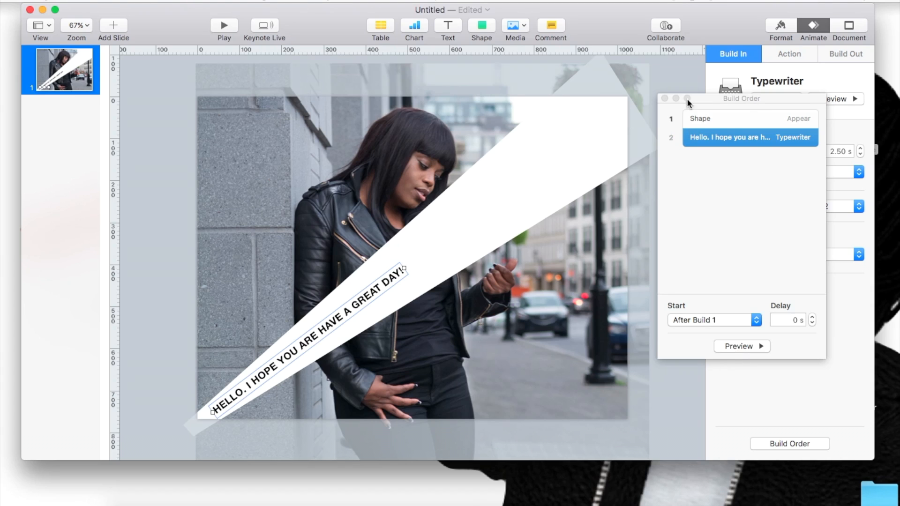
{"action": "left_click", "coordinate": [665, 99]}
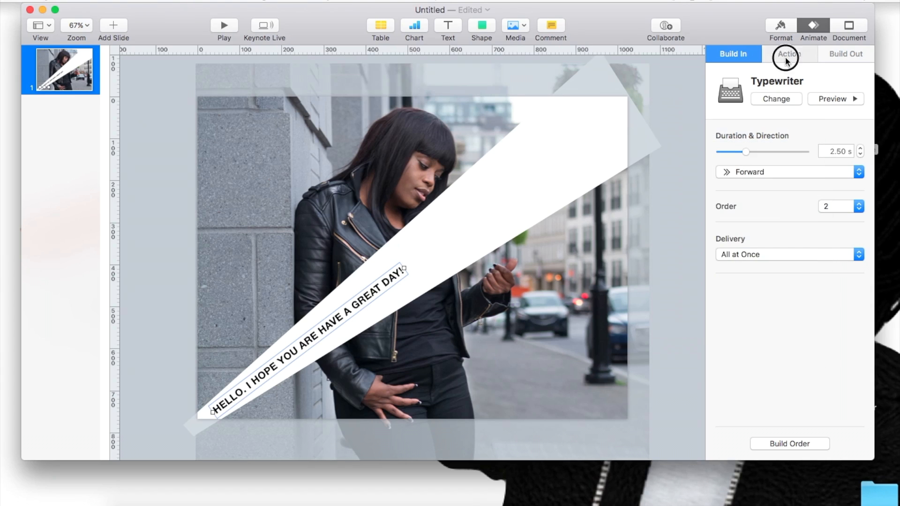
Step: Preview the Move and Opacity action effects on the greeting text and apply the Rotate action
{"action": "left_click", "coordinate": [765, 54]}
{"action": "left_click", "coordinate": [778, 102]}
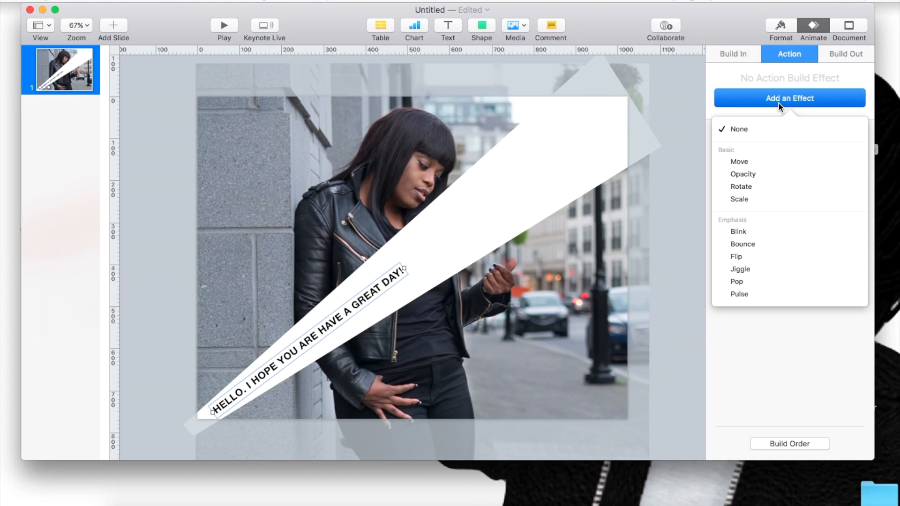
{"action": "left_click", "coordinate": [837, 162]}
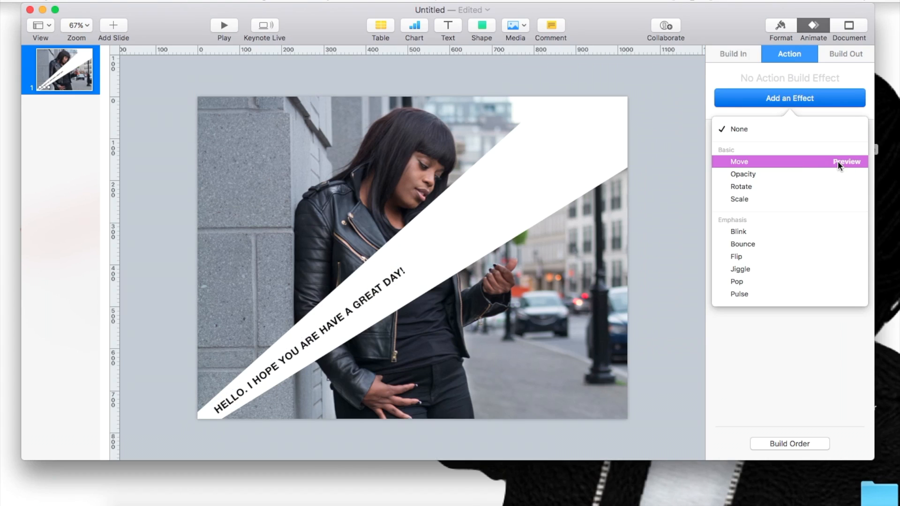
{"action": "left_click", "coordinate": [838, 174]}
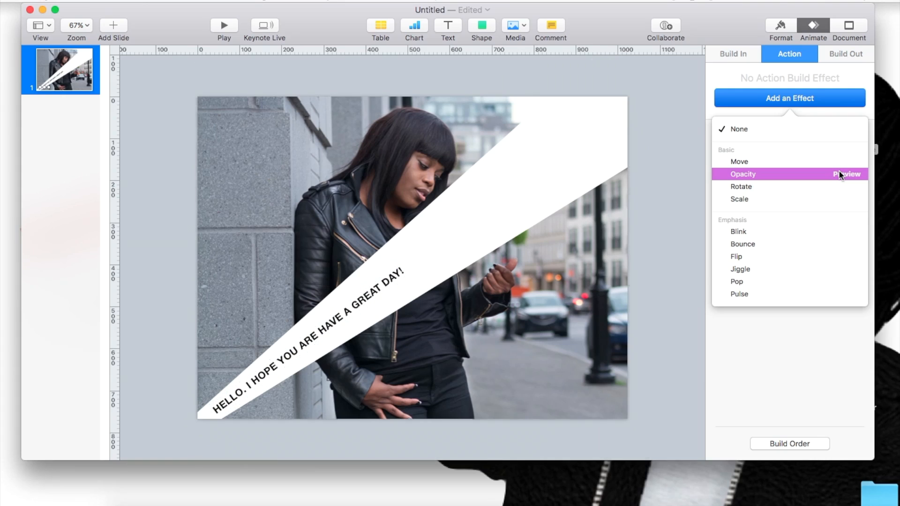
{"action": "left_click", "coordinate": [836, 186]}
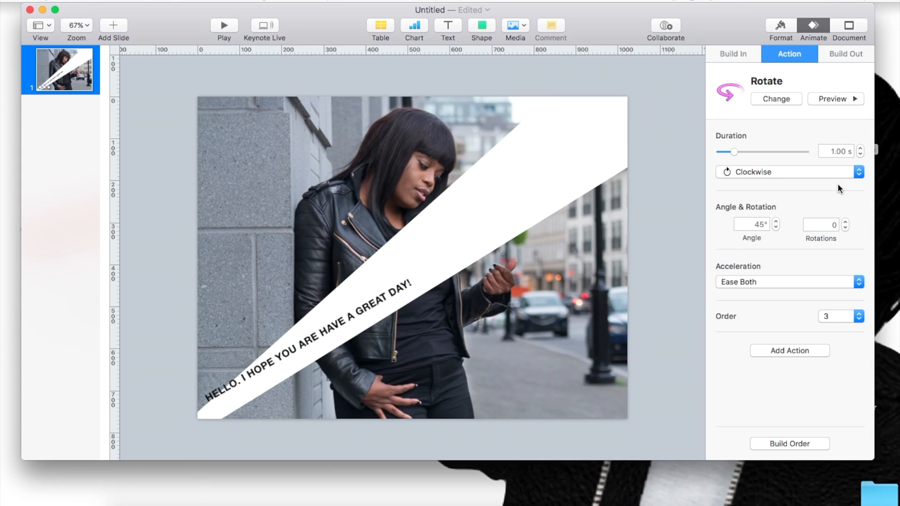
Step: Change the greeting text's action effect from Rotate to Scale
{"action": "left_click", "coordinate": [780, 100]}
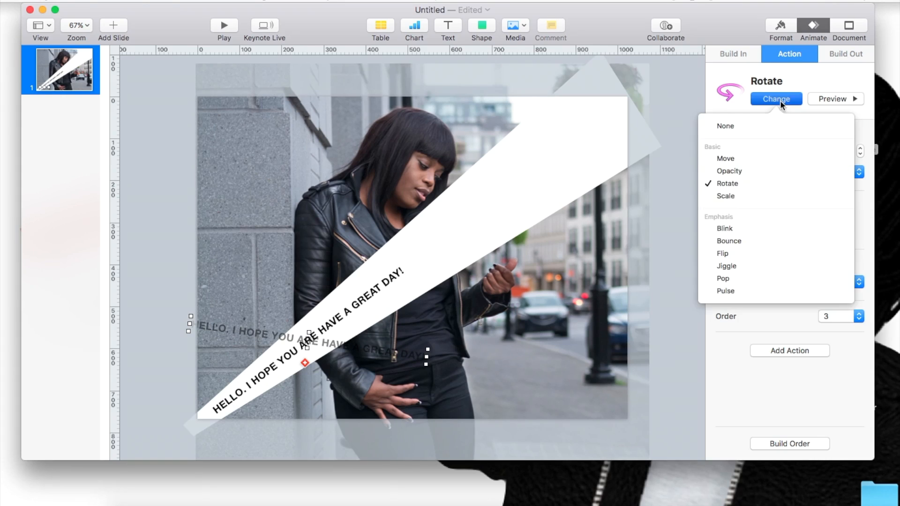
{"action": "left_click", "coordinate": [826, 197]}
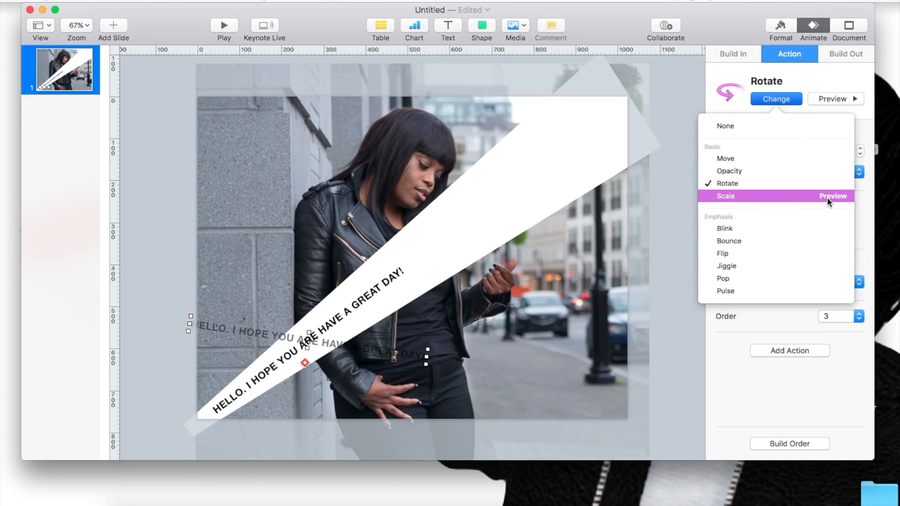
{"action": "left_click", "coordinate": [723, 197]}
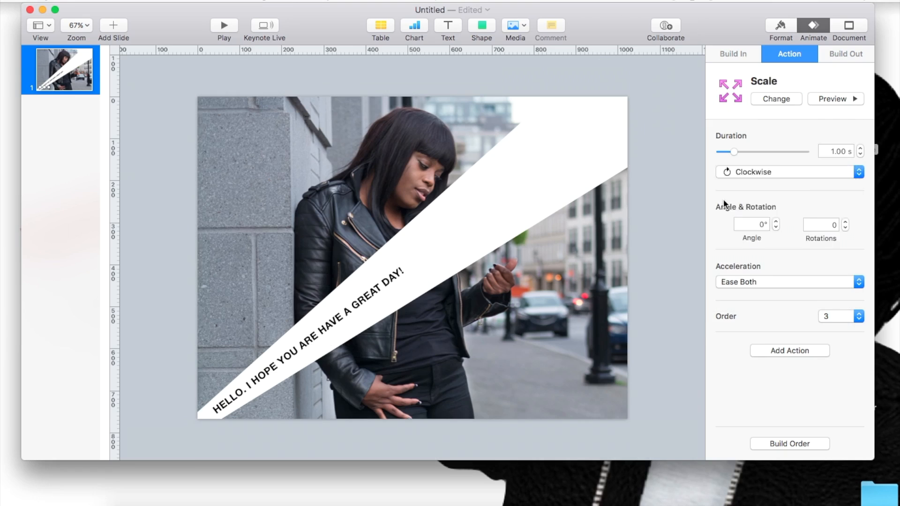
Step: Set the text's Scale action to start After Build 2 in the build order
{"action": "left_click", "coordinate": [781, 444]}
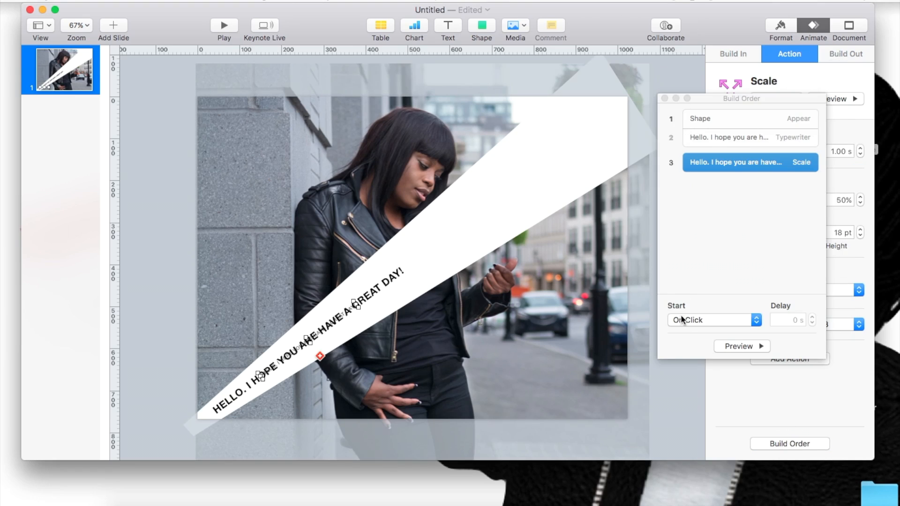
{"action": "left_click", "coordinate": [680, 320]}
{"action": "left_click", "coordinate": [681, 330]}
{"action": "left_click", "coordinate": [728, 403]}
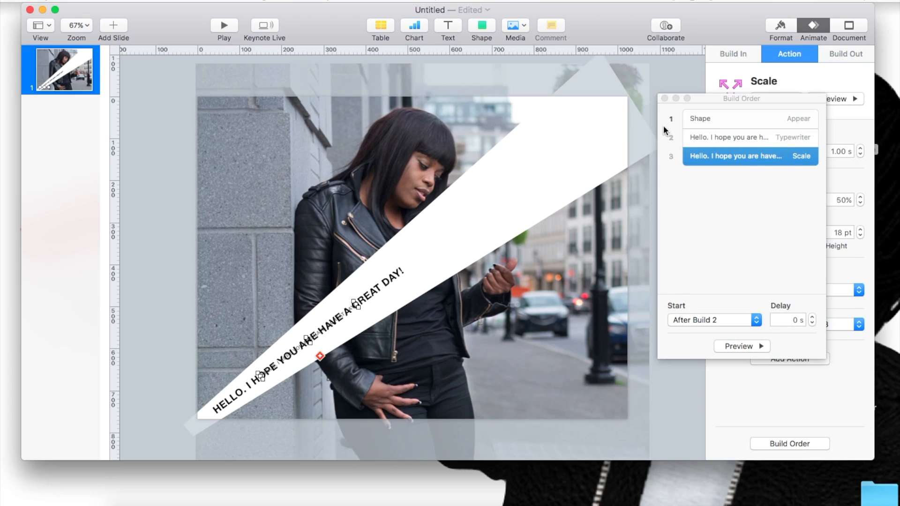
{"action": "left_click", "coordinate": [664, 98]}
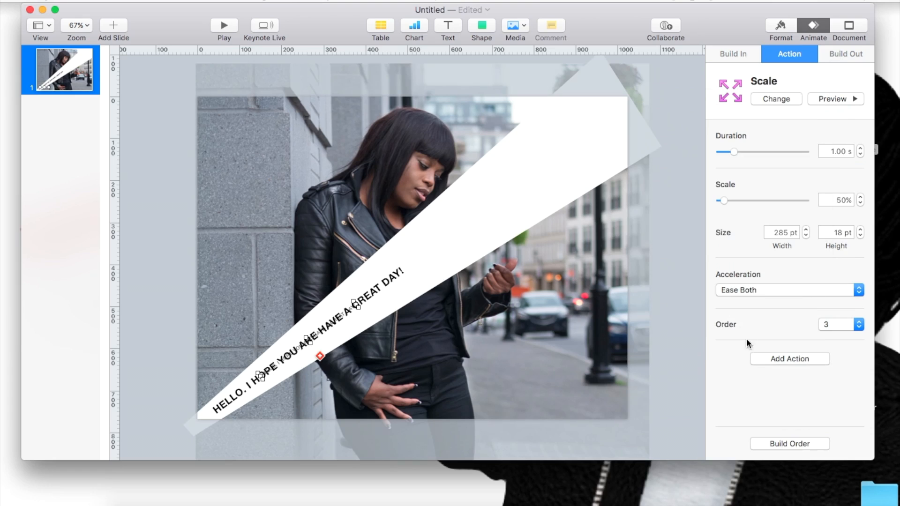
Step: Preview the Scale effect and add it as a second action on the greeting text, scaling to 150%
{"action": "left_click", "coordinate": [781, 359]}
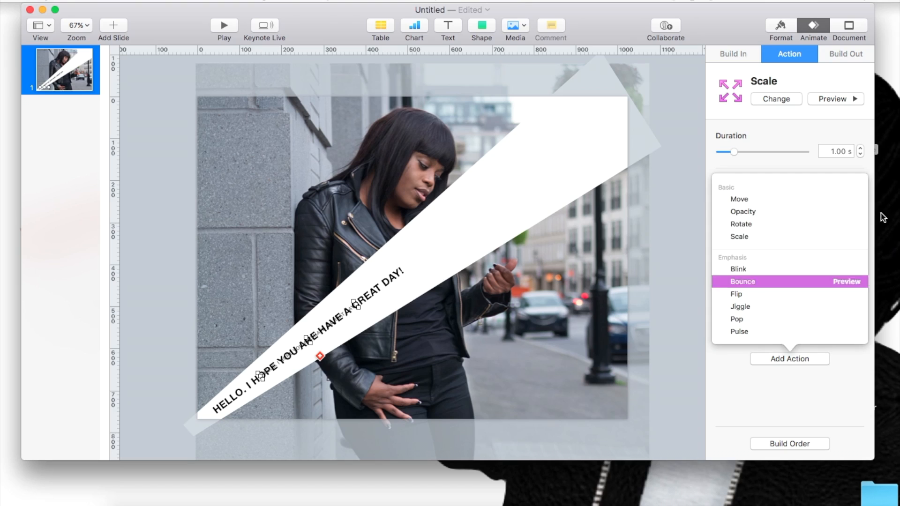
{"action": "left_click", "coordinate": [844, 199]}
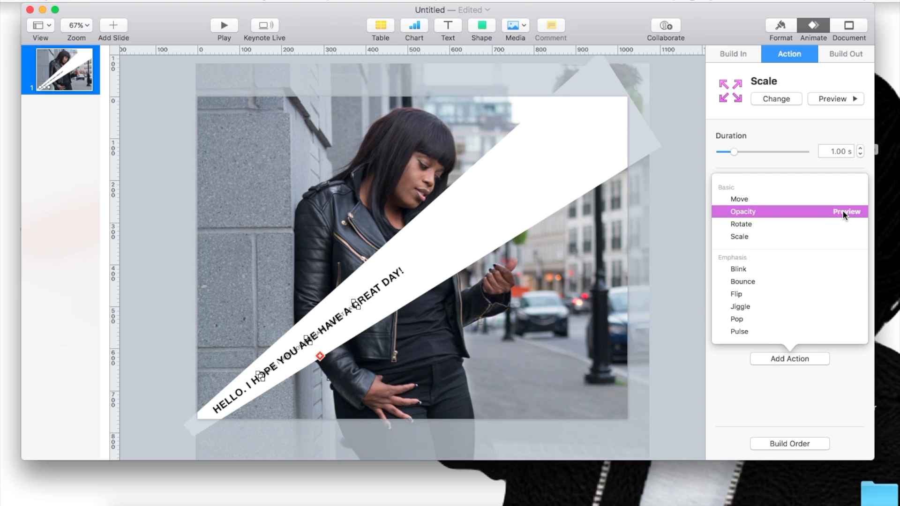
{"action": "left_click", "coordinate": [841, 235]}
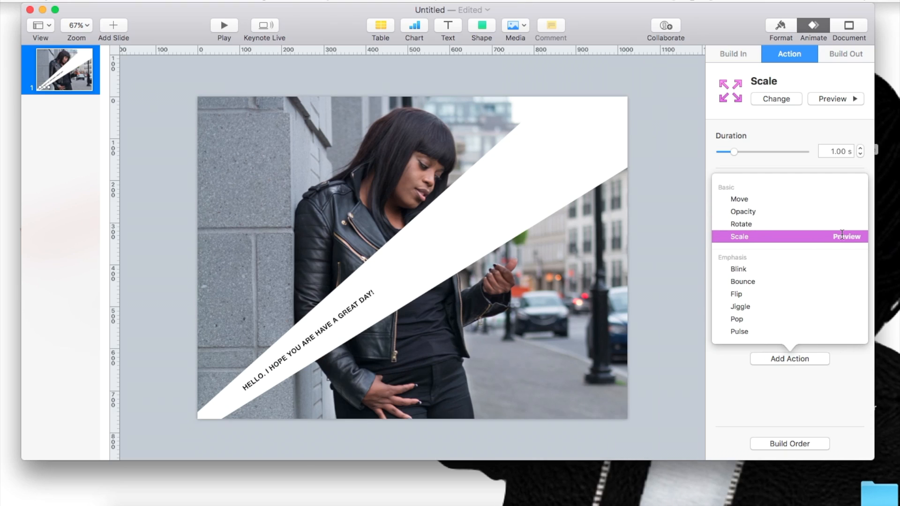
{"action": "left_click", "coordinate": [801, 240]}
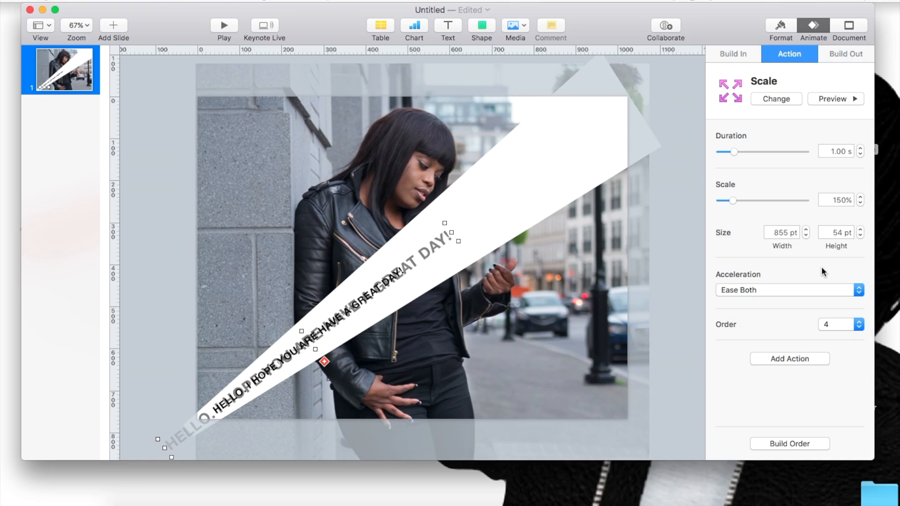
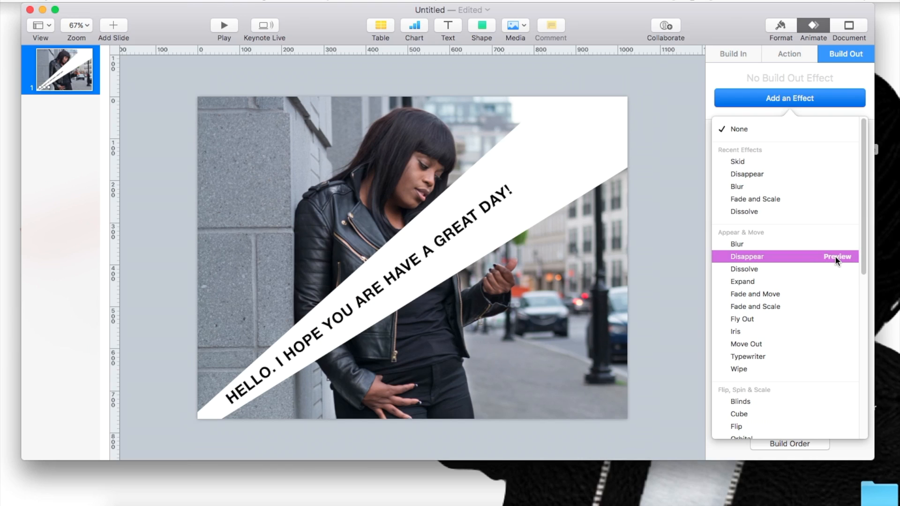
Step: Add a Disappear build-out effect to the greeting text and set it to start After Build 5
{"action": "left_click", "coordinate": [837, 257]}
{"action": "left_click", "coordinate": [780, 255]}
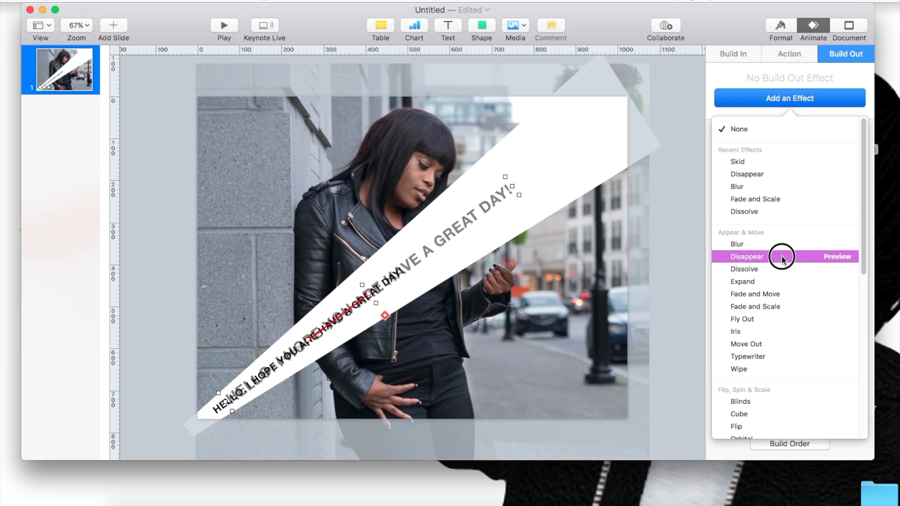
{"action": "left_click", "coordinate": [774, 443]}
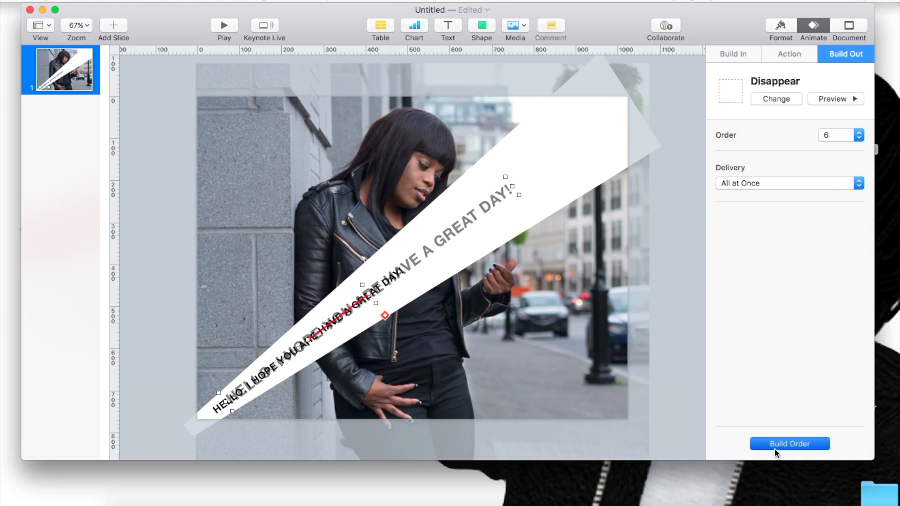
{"action": "left_click", "coordinate": [700, 321]}
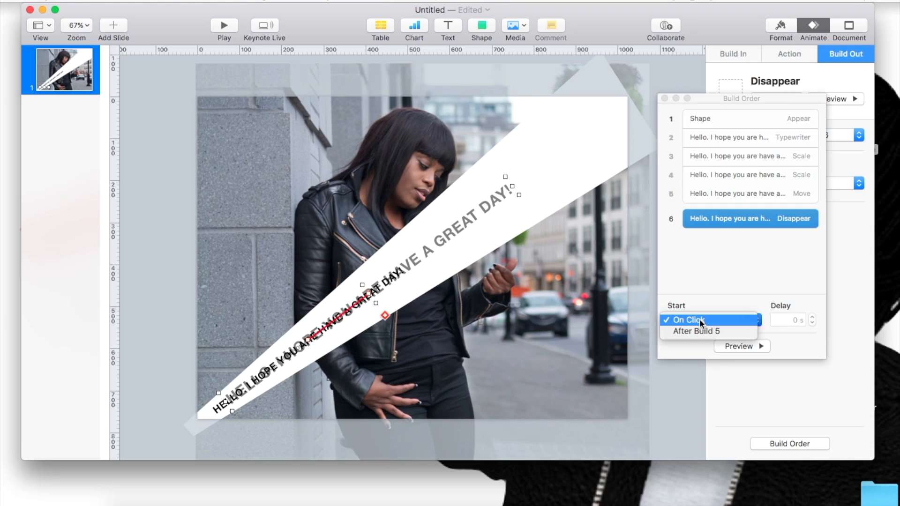
{"action": "left_click", "coordinate": [700, 335]}
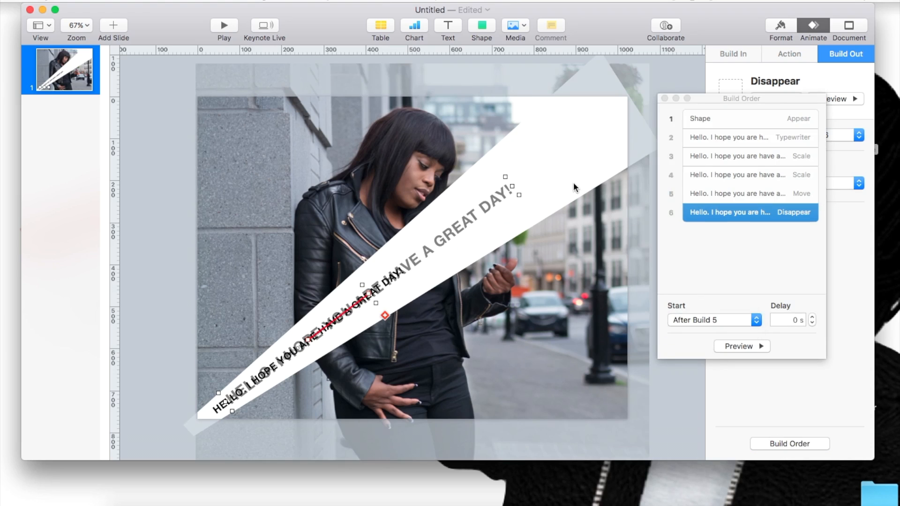
Step: Add a Disappear build-out to the white wedge, start it With Build 6, and preview the builds
{"action": "left_click", "coordinate": [573, 185]}
{"action": "left_click", "coordinate": [579, 130]}
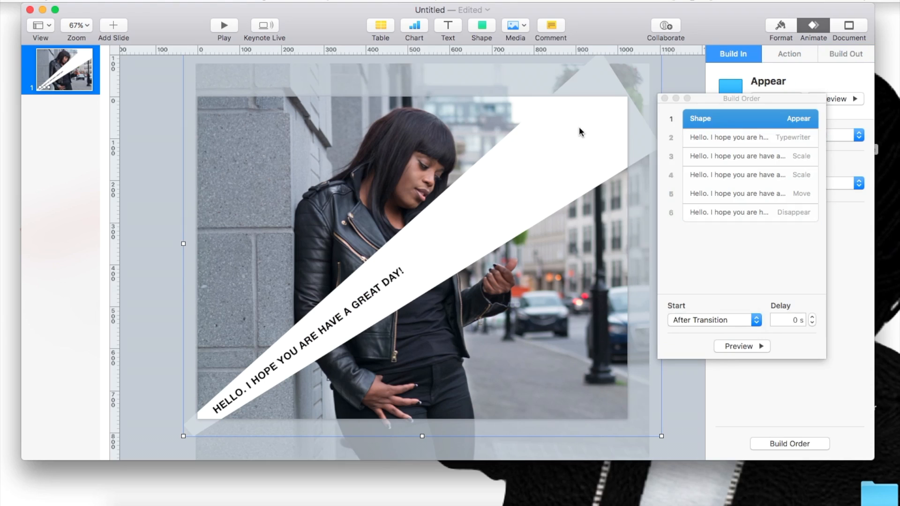
{"action": "left_click", "coordinate": [839, 51]}
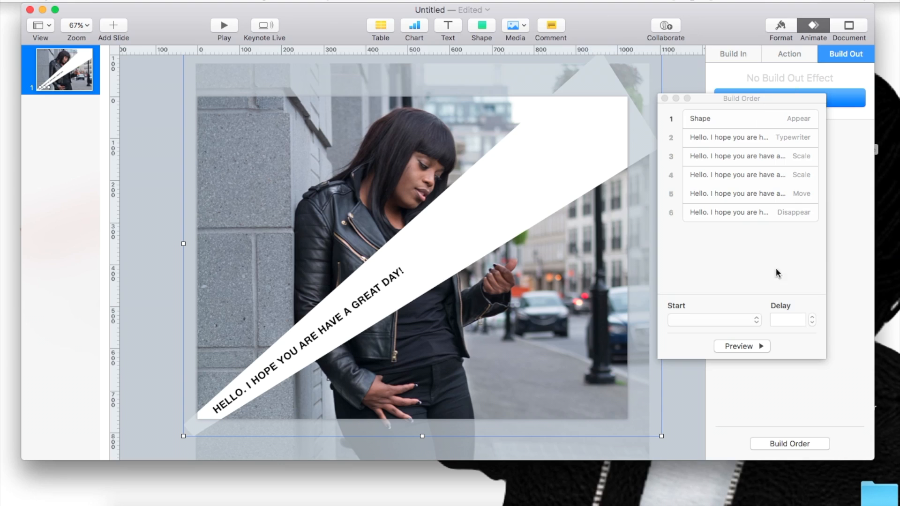
{"action": "left_click", "coordinate": [665, 98]}
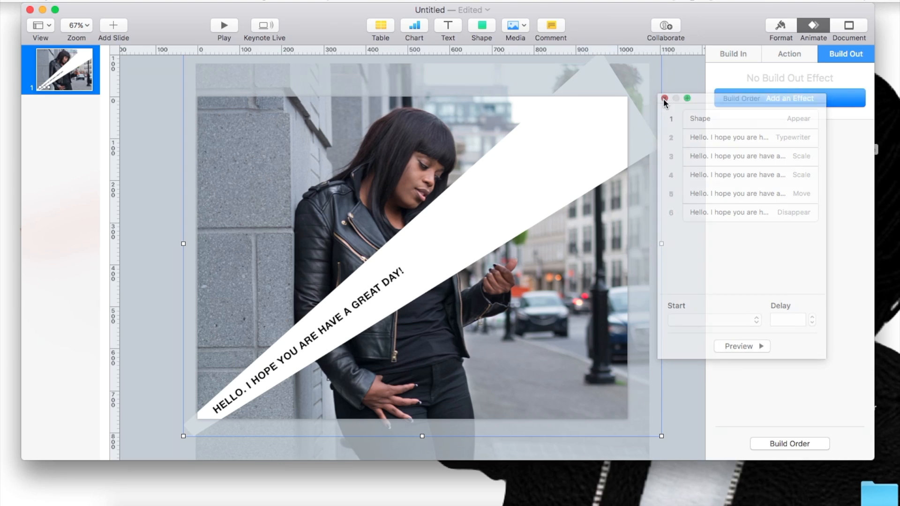
{"action": "left_click", "coordinate": [753, 99]}
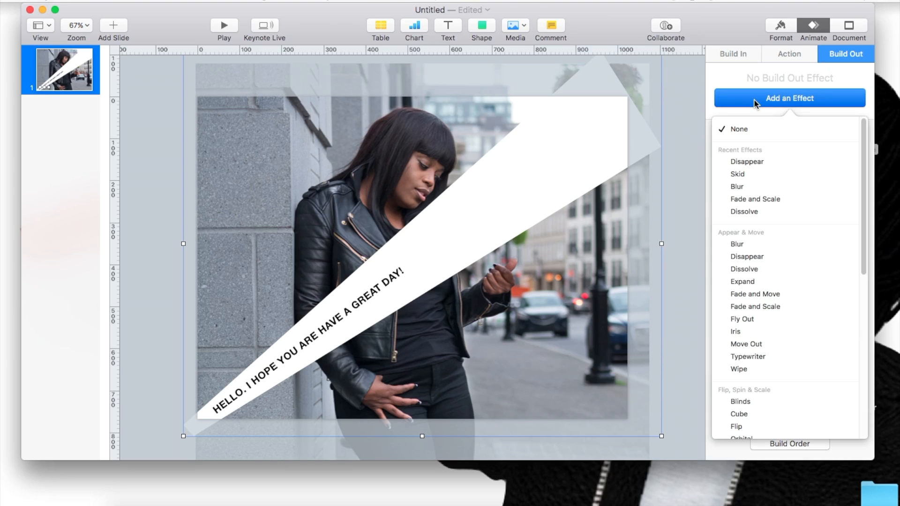
{"action": "left_click", "coordinate": [762, 162]}
{"action": "left_click", "coordinate": [779, 441]}
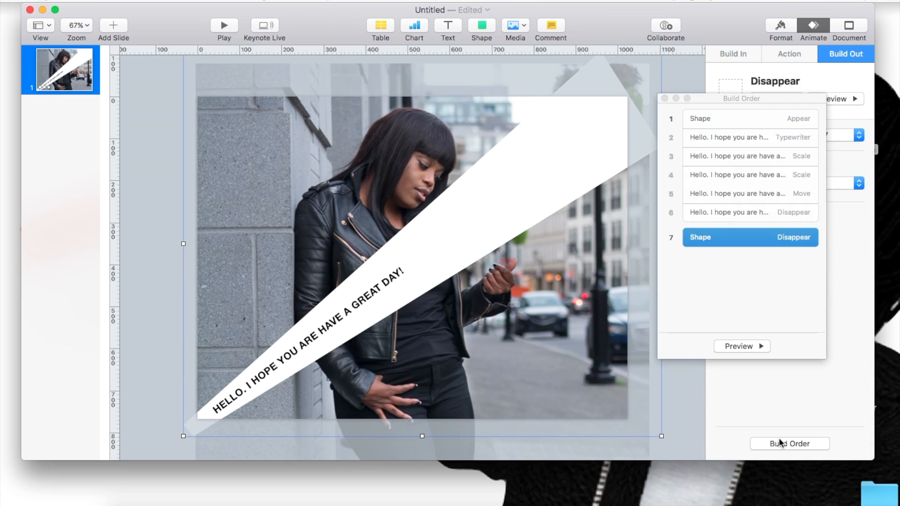
{"action": "left_click", "coordinate": [696, 323]}
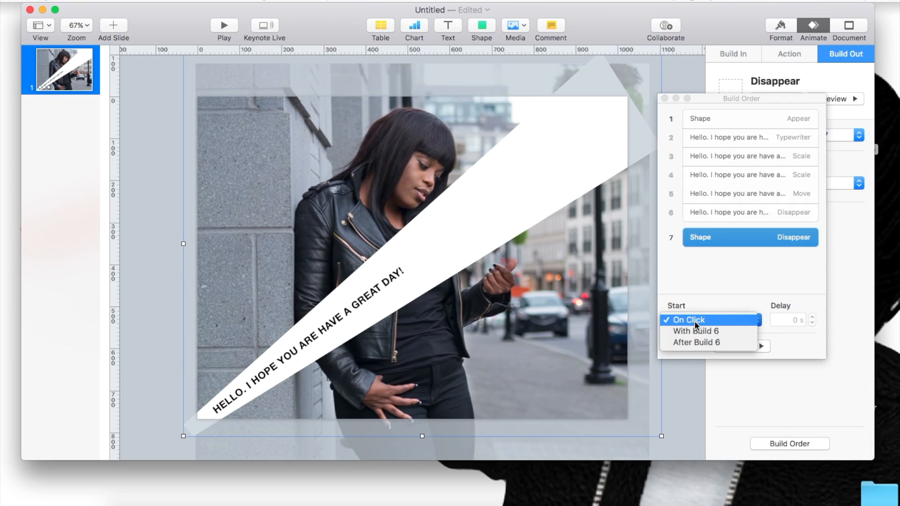
{"action": "left_click", "coordinate": [692, 332]}
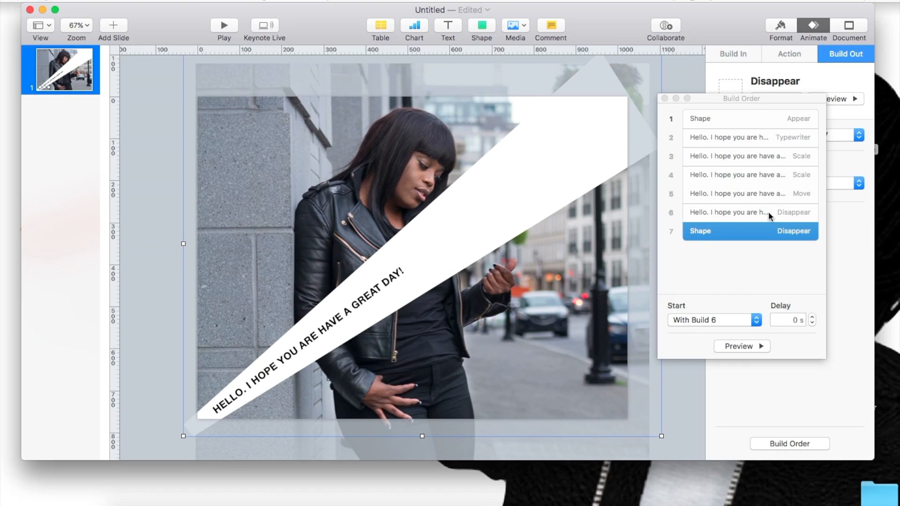
{"action": "left_click", "coordinate": [737, 347]}
{"action": "left_click", "coordinate": [663, 98]}
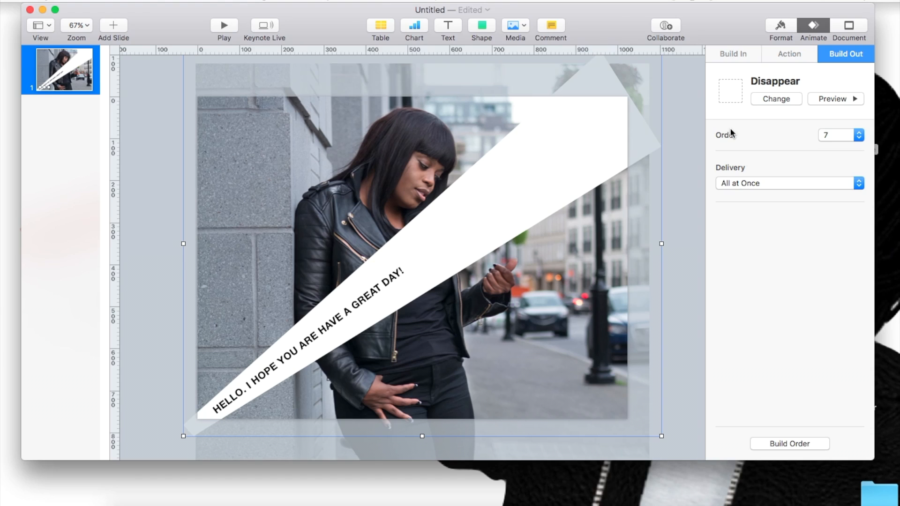
Step: Change the document's slide size to a custom 1024 x 1024 pts
{"action": "left_click", "coordinate": [848, 28]}
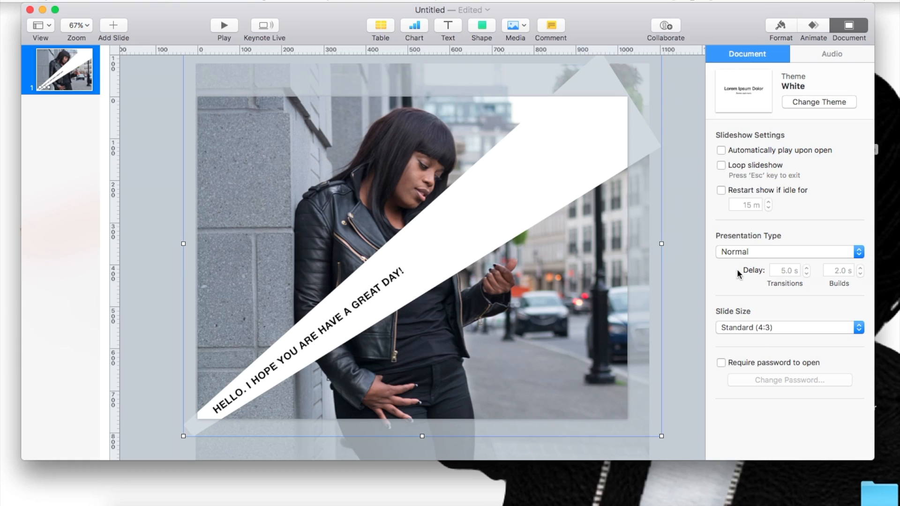
{"action": "left_click", "coordinate": [743, 327]}
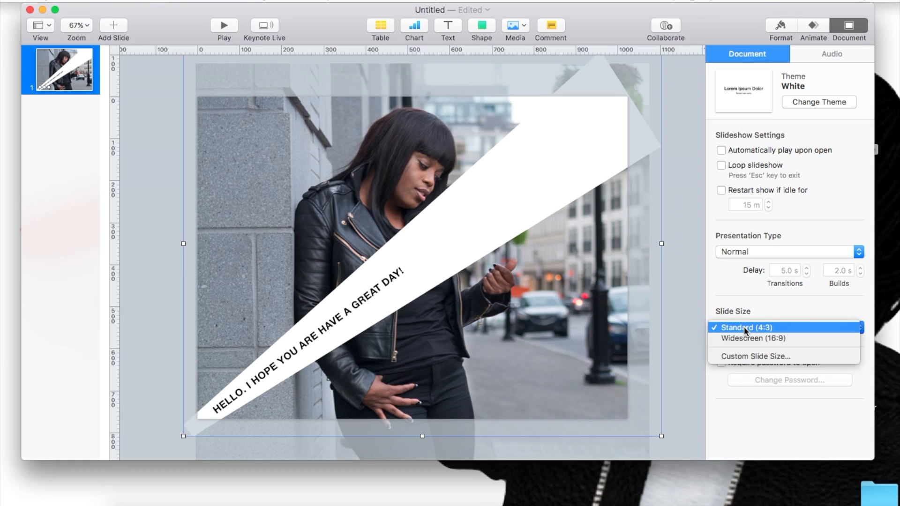
{"action": "left_click", "coordinate": [742, 357]}
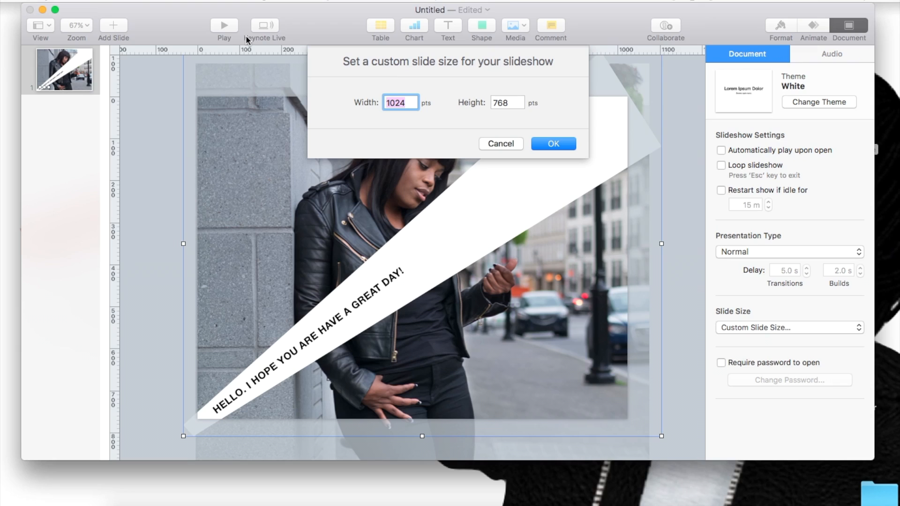
{"action": "type", "text": "1"}
{"action": "key", "text": "Tab"}
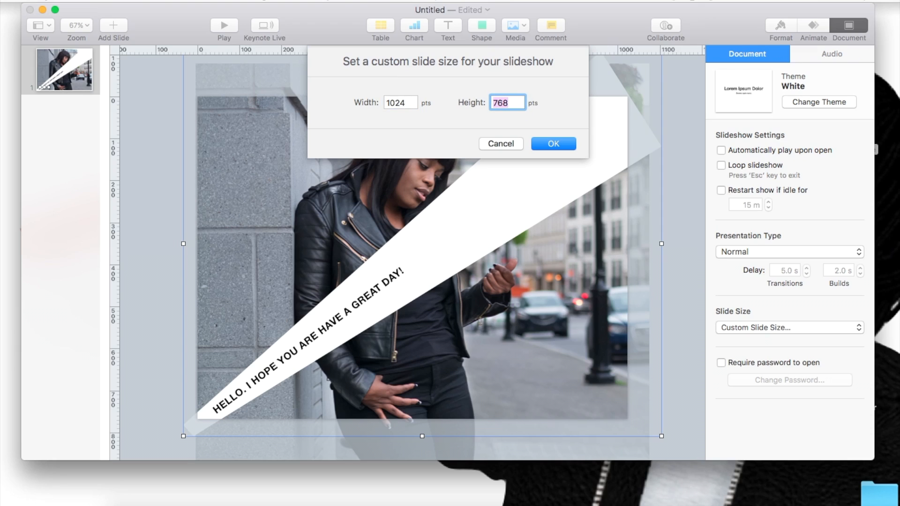
{"action": "type", "text": "1024"}
{"action": "left_click", "coordinate": [562, 146]}
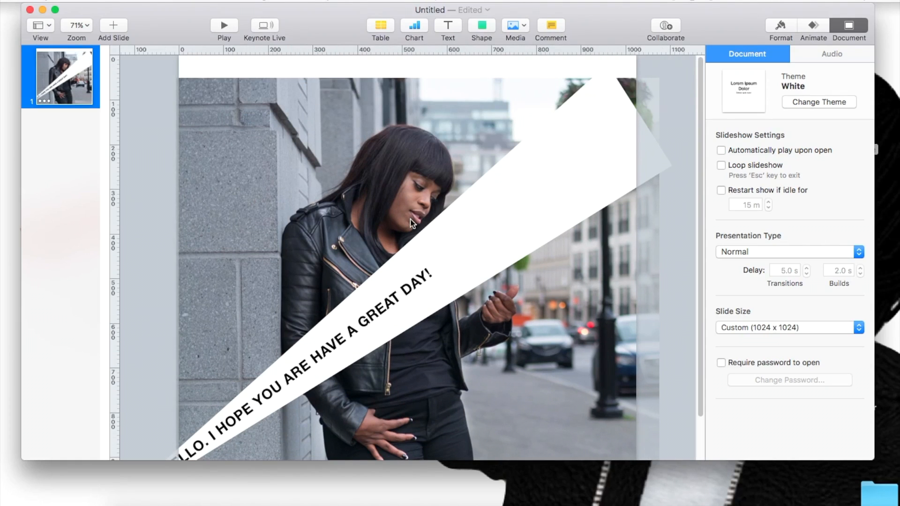
Step: Move the photo up so that it covers the upper edge of the square slide
{"action": "scroll", "coordinate": [409, 237], "scroll_direction": "down", "scroll_amount": 3}
{"action": "scroll", "coordinate": [417, 226], "scroll_direction": "down", "scroll_amount": 5}
{"action": "scroll", "coordinate": [417, 227], "scroll_direction": "up", "scroll_amount": 1}
{"action": "left_click_drag", "start_coordinate": [368, 203], "coordinate": [370, 167]}
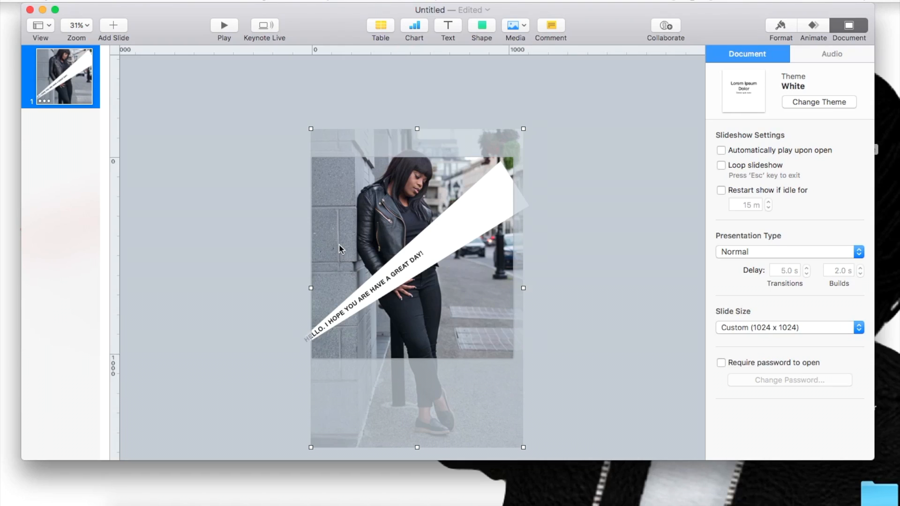
{"action": "key", "text": "super+z"}
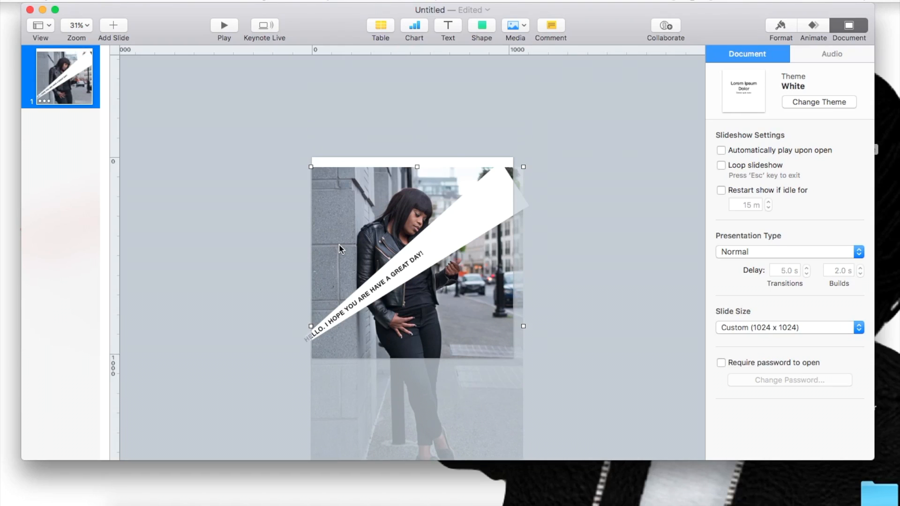
{"action": "left_click_drag", "start_coordinate": [352, 240], "coordinate": [351, 215]}
Step: Shift the greeting text up along the diagonal and enlarge the wedge to about 1277 x 1220 pt, spanning the slide corner to corner
{"action": "left_click_drag", "start_coordinate": [329, 317], "coordinate": [355, 299]}
{"action": "left_click", "coordinate": [313, 334]}
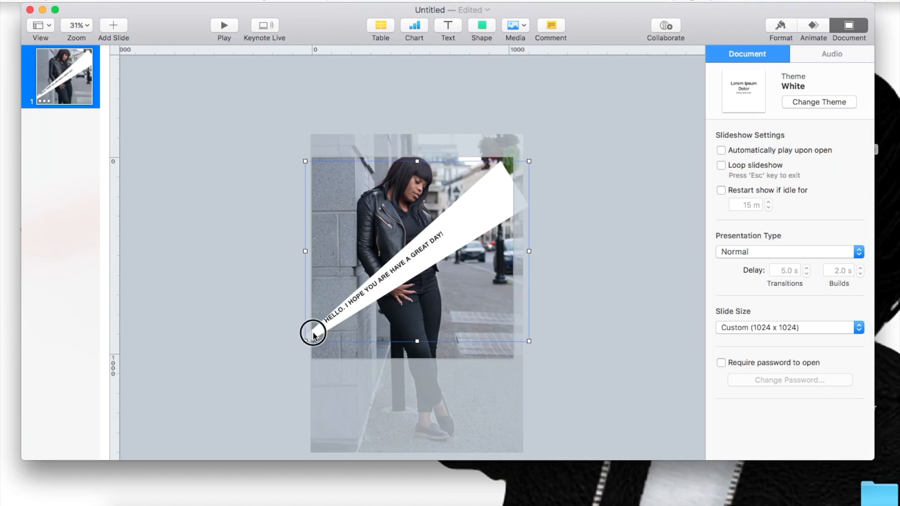
{"action": "left_click_drag", "start_coordinate": [305, 338], "coordinate": [302, 362]}
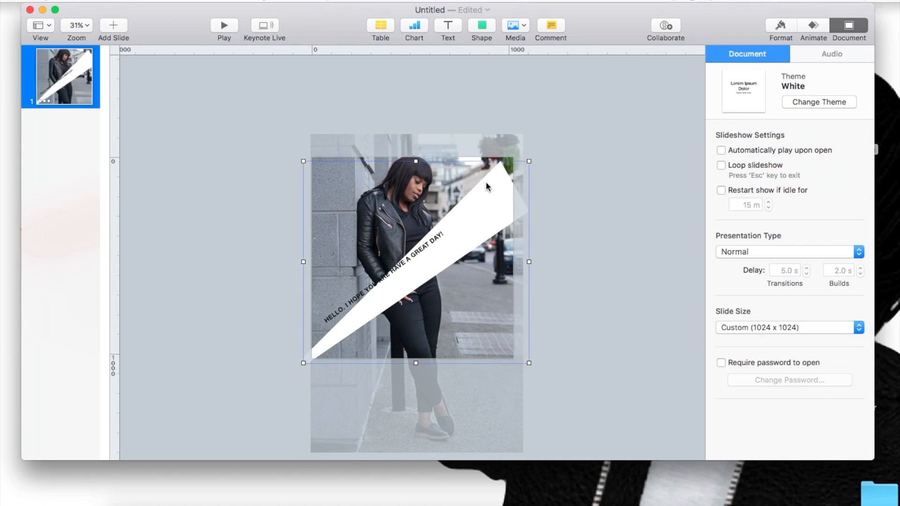
{"action": "left_click_drag", "start_coordinate": [529, 161], "coordinate": [555, 123]}
{"action": "mouse_move", "coordinate": [473, 184]}
{"action": "left_mouse_down"}
{"action": "mouse_move", "coordinate": [469, 171]}
{"action": "mouse_move", "coordinate": [468, 178]}
{"action": "left_mouse_up"}
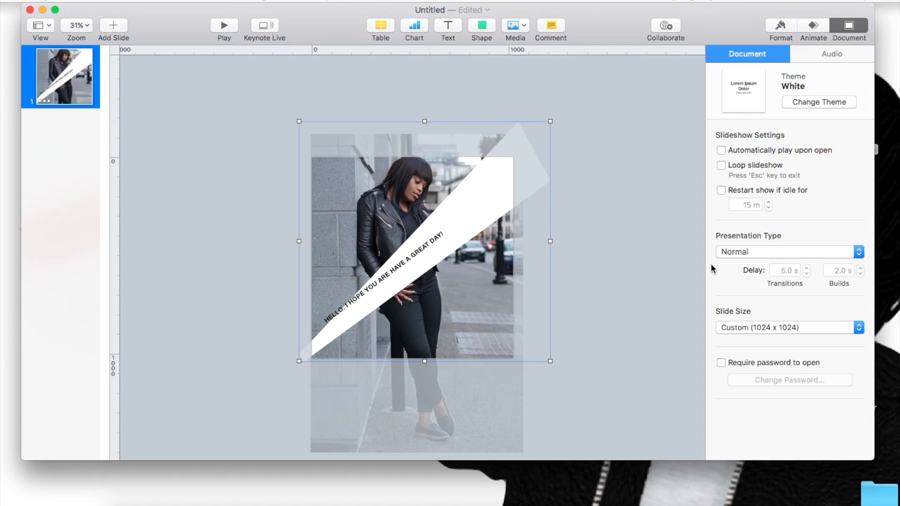
Step: Rotate the white wedge to an angle of 3°
{"action": "left_click", "coordinate": [813, 25]}
{"action": "left_click", "coordinate": [598, 203]}
{"action": "left_click", "coordinate": [465, 199]}
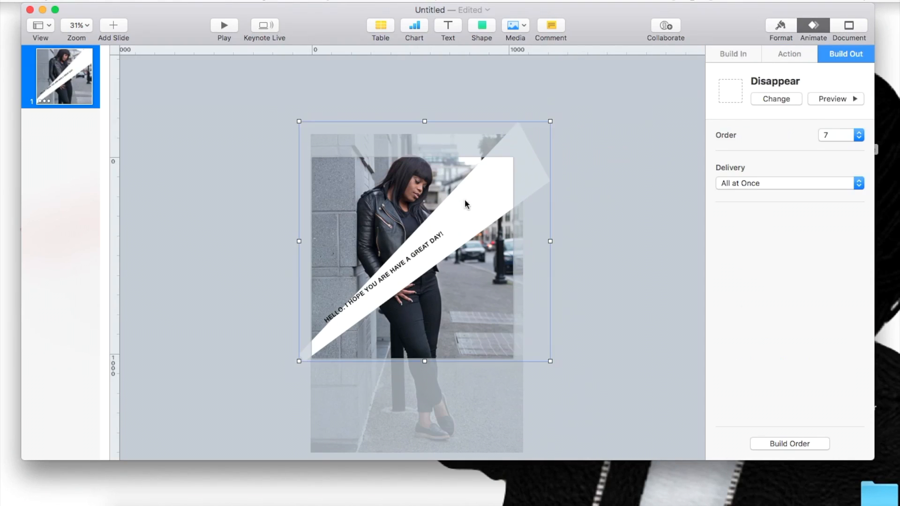
{"action": "left_click", "coordinate": [780, 29]}
{"action": "left_click", "coordinate": [804, 261]}
{"action": "left_click", "coordinate": [804, 261]}
{"action": "left_click", "coordinate": [804, 260]}
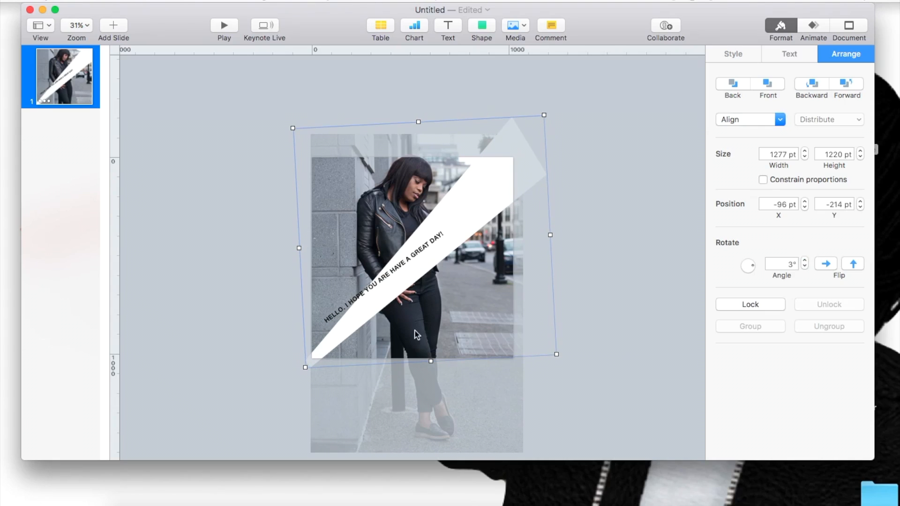
Step: Move the greeting text onto the wedge and rotate it to 42° so that it follows the diagonal
{"action": "left_click_drag", "start_coordinate": [366, 293], "coordinate": [375, 291]}
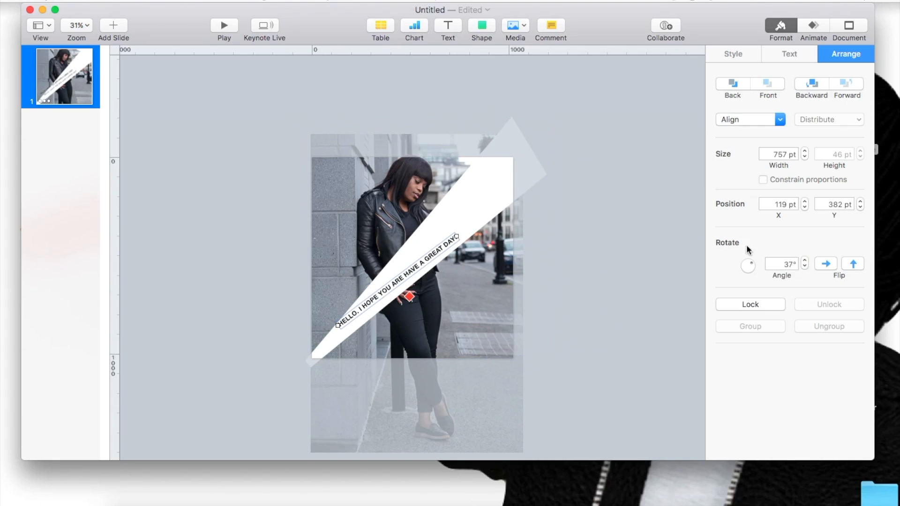
{"action": "left_click", "coordinate": [805, 260]}
{"action": "left_click", "coordinate": [804, 260]}
{"action": "left_click", "coordinate": [805, 260]}
{"action": "left_click", "coordinate": [805, 260]}
{"action": "left_click", "coordinate": [804, 260]}
{"action": "left_click", "coordinate": [804, 260]}
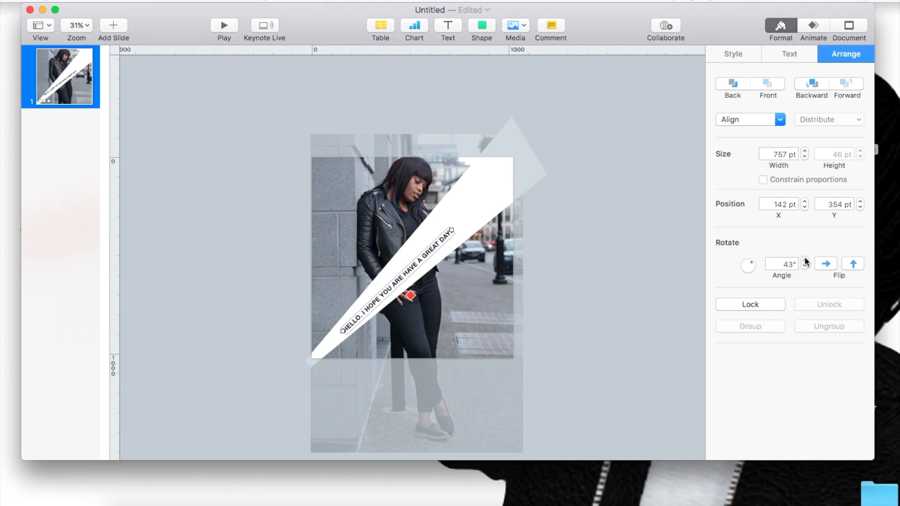
{"action": "left_click", "coordinate": [806, 266]}
{"action": "left_click", "coordinate": [806, 266]}
{"action": "left_click", "coordinate": [804, 259]}
{"action": "left_click", "coordinate": [619, 256]}
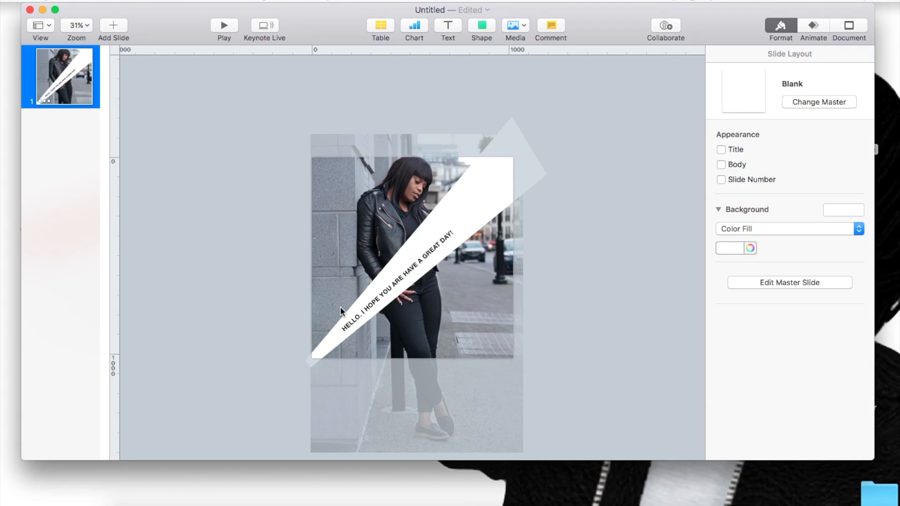
Step: Play the slideshow to check the animation on the square slide and exit it
{"action": "left_click", "coordinate": [224, 24]}
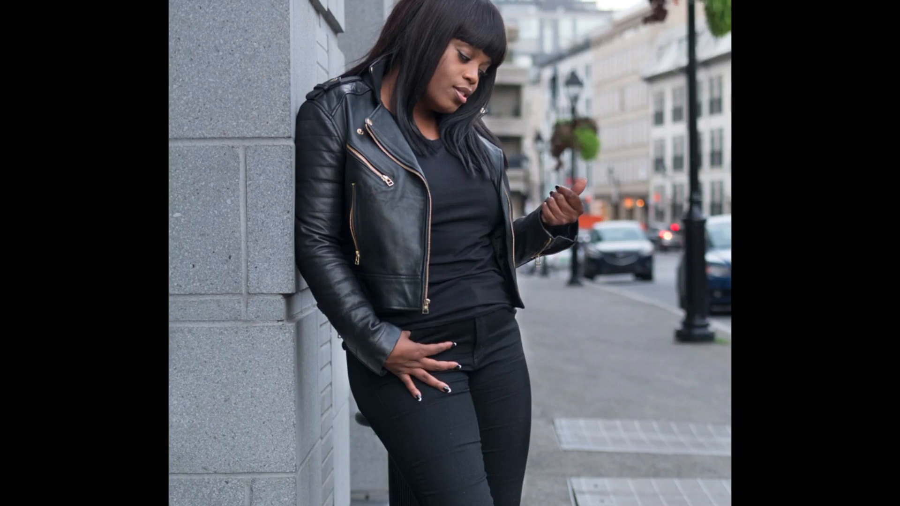
{"action": "key", "text": "Escape"}
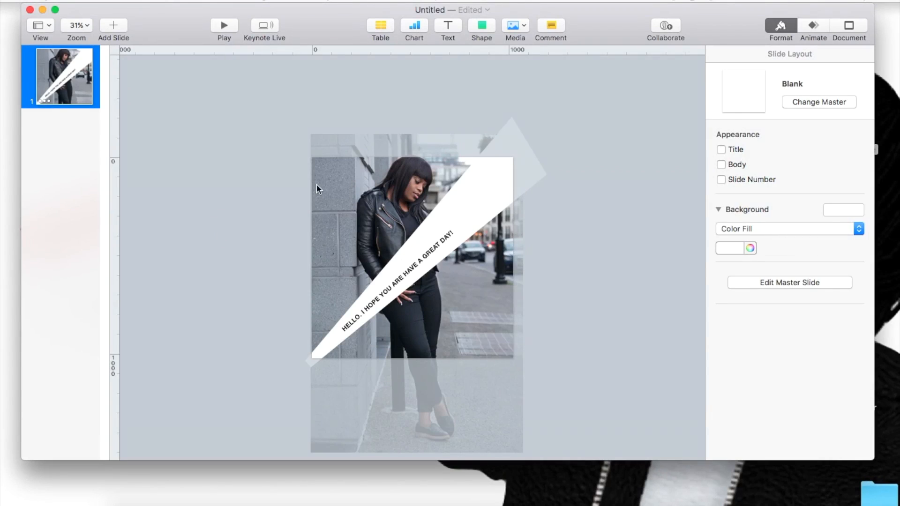
Step: Duplicate the first slide until the presentation has six identical slides
{"action": "left_click", "coordinate": [53, 72]}
{"action": "key", "text": "super+d"}
{"action": "key", "text": "super+d"}
{"action": "key", "text": "super+d"}
{"action": "key", "text": "super+d"}
{"action": "key", "text": "super+d"}
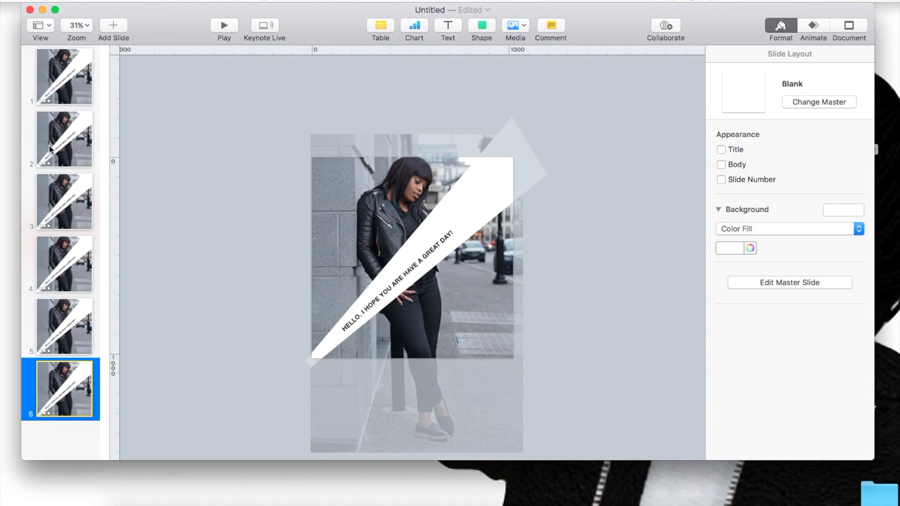
Step: Flip the white wedge on slide 2 horizontally
{"action": "left_click", "coordinate": [77, 129]}
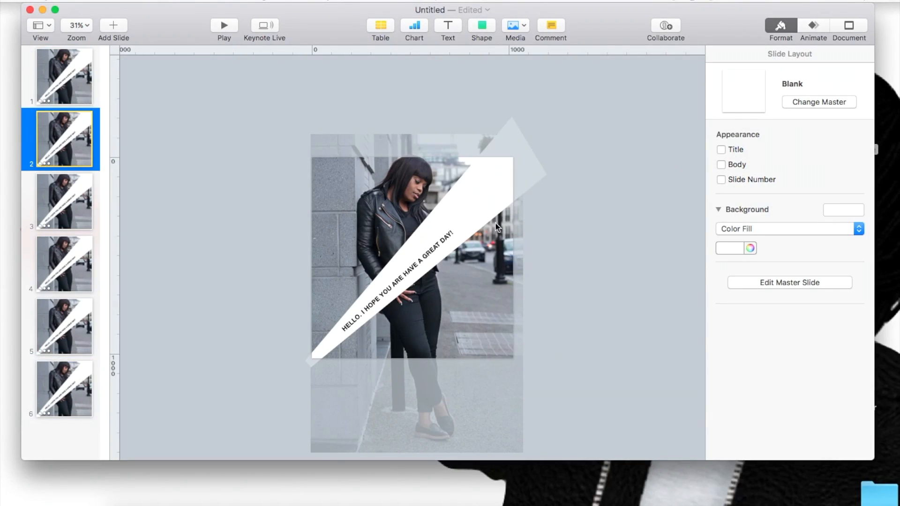
{"action": "left_click", "coordinate": [479, 194]}
{"action": "left_click", "coordinate": [825, 264]}
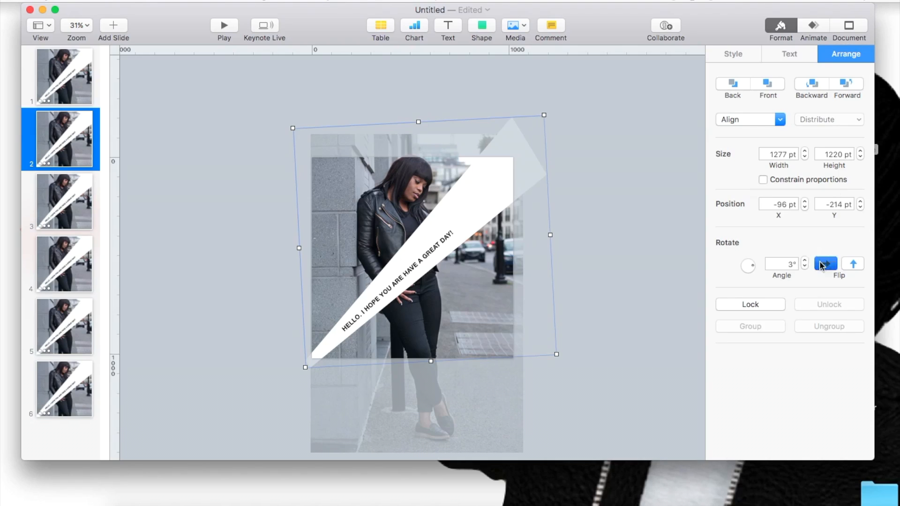
Step: Try a horizontal flip on slide 2's greeting text and delete the text from the slide
{"action": "left_click", "coordinate": [368, 315]}
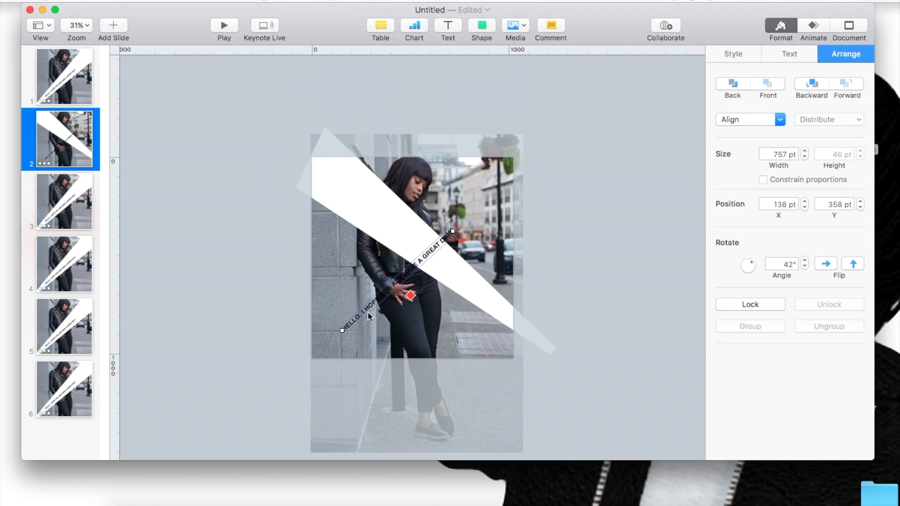
{"action": "left_click", "coordinate": [826, 265]}
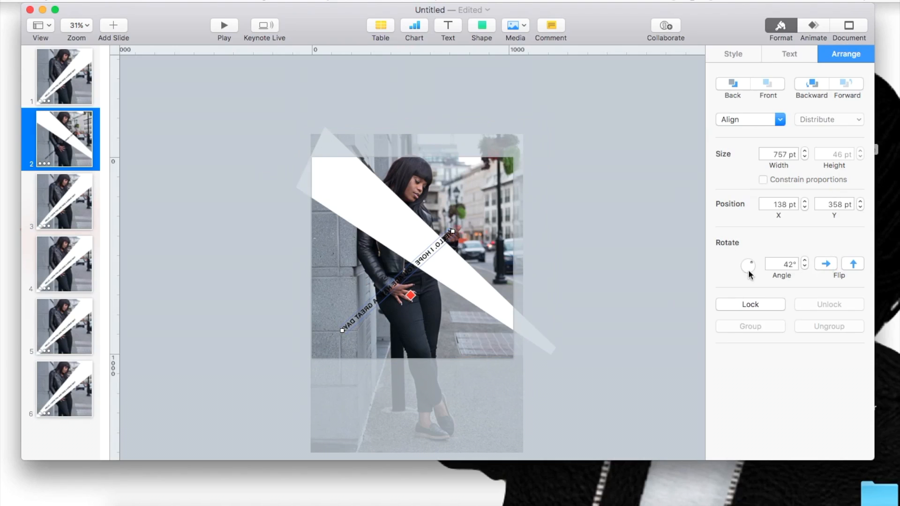
{"action": "left_click", "coordinate": [417, 263]}
{"action": "key", "text": "BackSpace"}
{"action": "left_click", "coordinate": [310, 307]}
{"action": "left_click", "coordinate": [374, 301]}
{"action": "key", "text": "Delete"}
{"action": "left_click", "coordinate": [398, 241]}
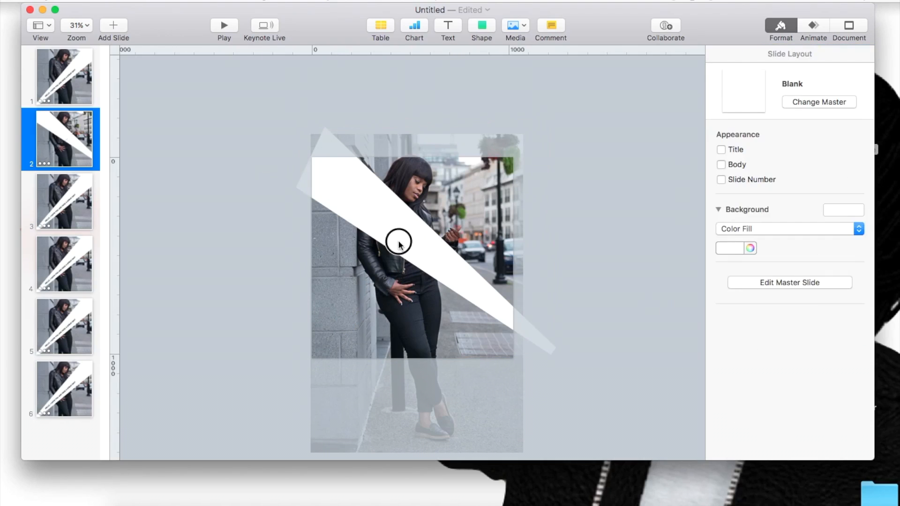
Step: Delete the white wedge from slide 2, and both the greeting text and the wedge from slide 4
{"action": "key", "text": "Delete"}
{"action": "left_click", "coordinate": [58, 286]}
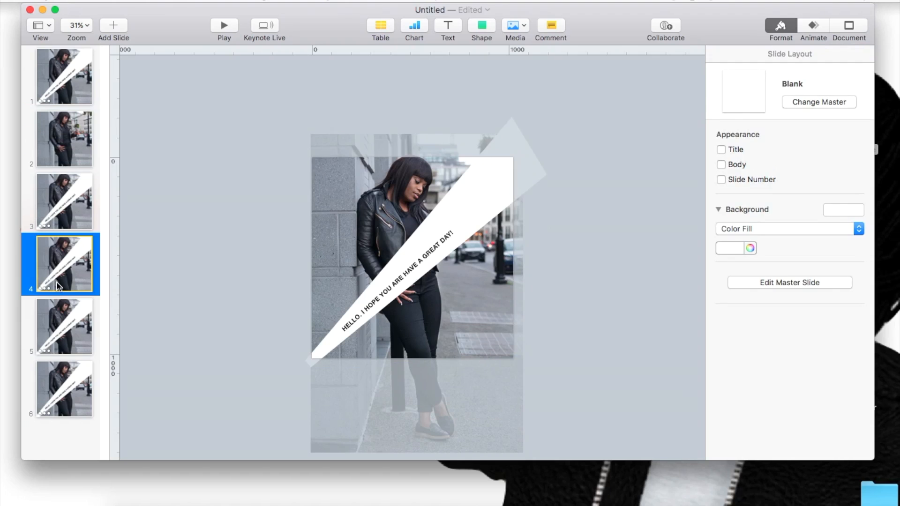
{"action": "left_click", "coordinate": [445, 241]}
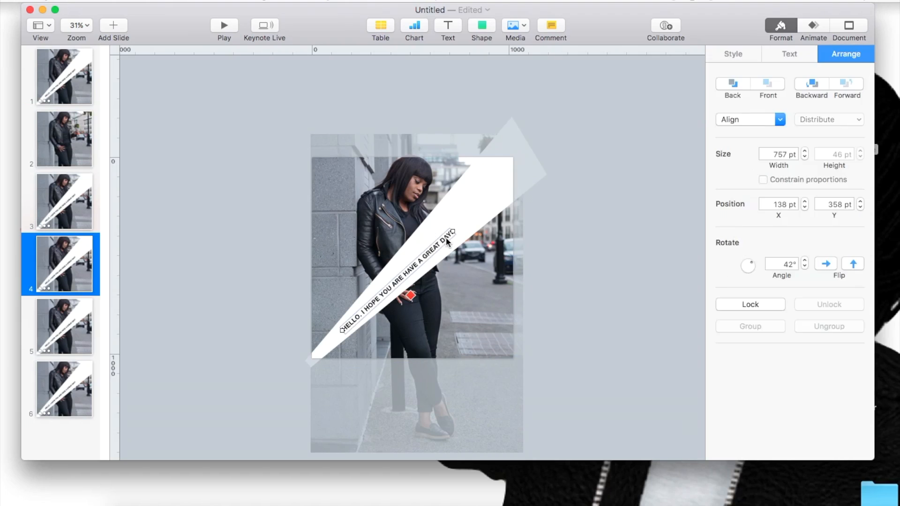
{"action": "key", "text": "Delete"}
{"action": "left_click", "coordinate": [449, 219]}
{"action": "key", "text": "Delete"}
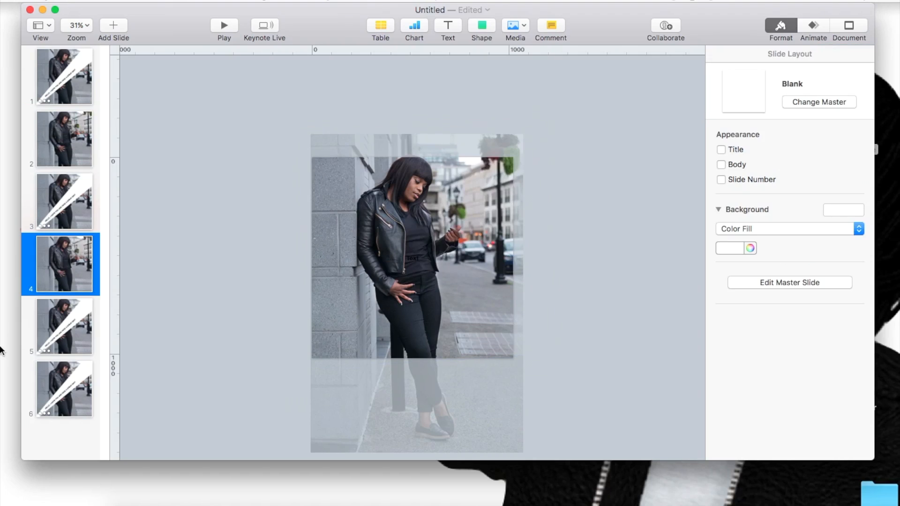
Step: Delete the white wedge and the greeting text from slide 6
{"action": "left_click", "coordinate": [40, 386]}
{"action": "left_click", "coordinate": [384, 275]}
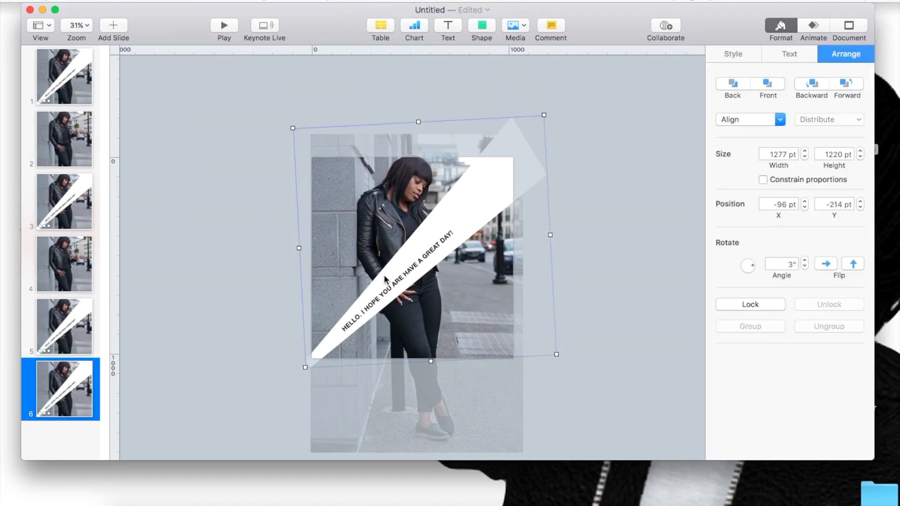
{"action": "key", "text": "Delete"}
{"action": "left_click", "coordinate": [385, 291]}
{"action": "key", "text": "Delete"}
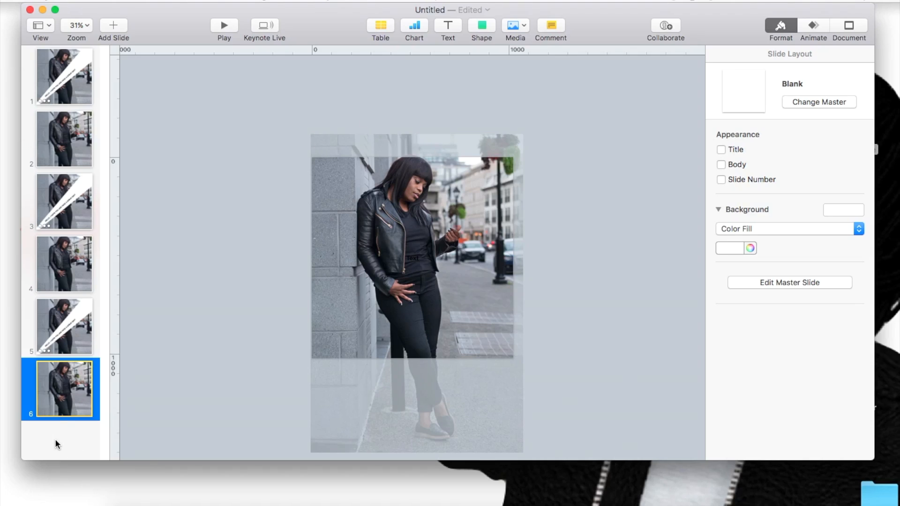
Step: Select all six slides, bring up their transition settings, and check the build order
{"action": "key", "text": "super+a"}
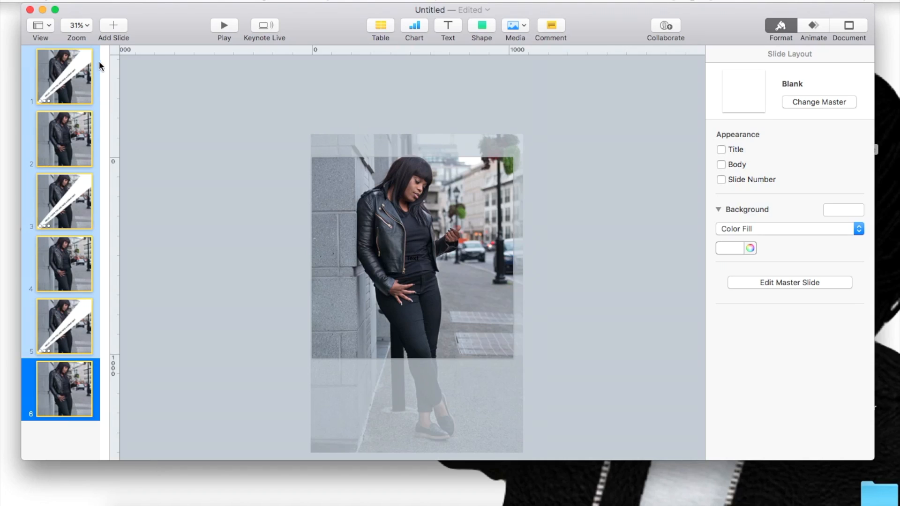
{"action": "left_click", "coordinate": [812, 25]}
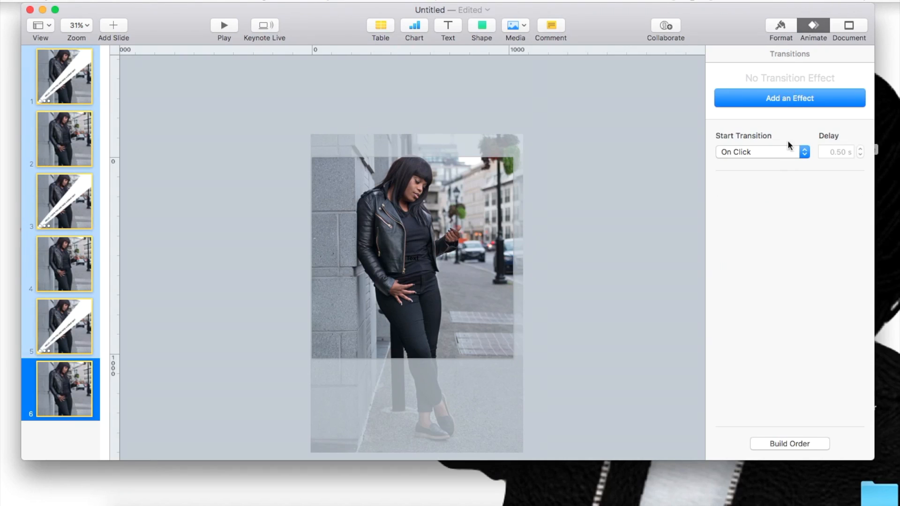
{"action": "left_click", "coordinate": [771, 444]}
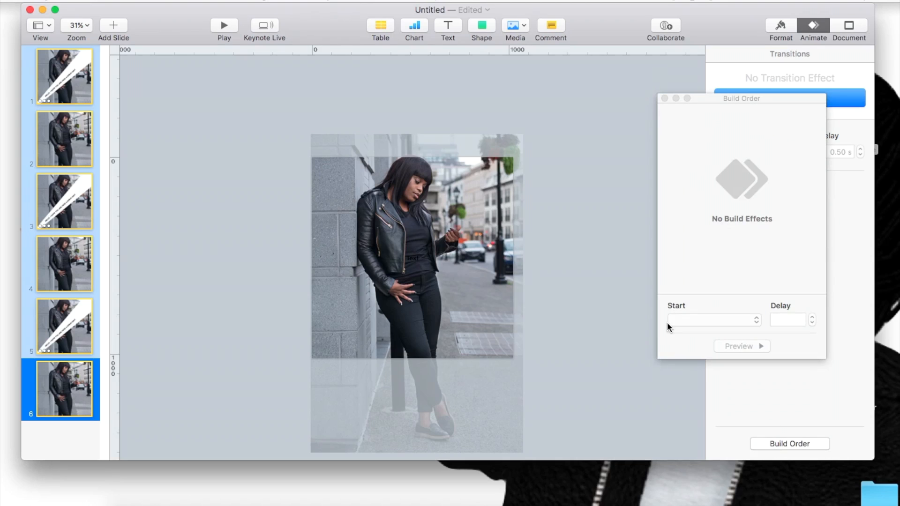
{"action": "left_click", "coordinate": [665, 98]}
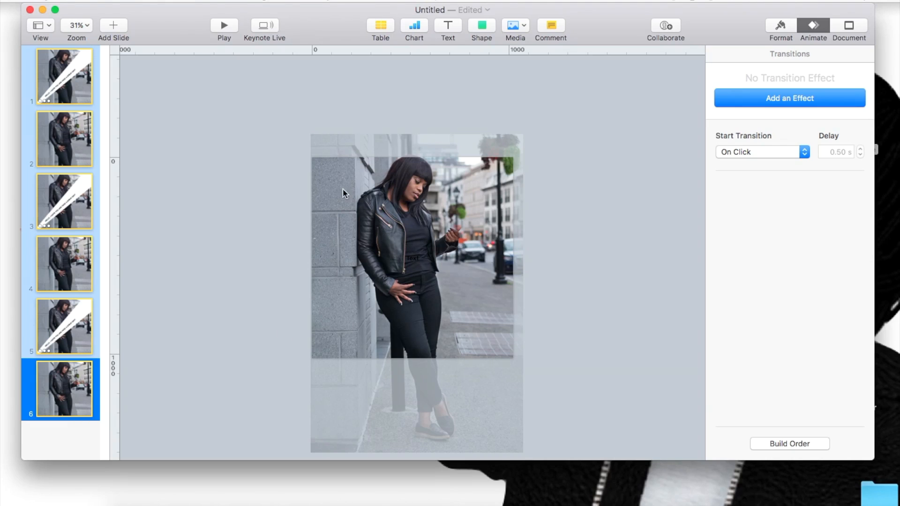
Step: Preview the Fade Through Color transition and apply the Doorway transition to all six slides
{"action": "left_click", "coordinate": [828, 94]}
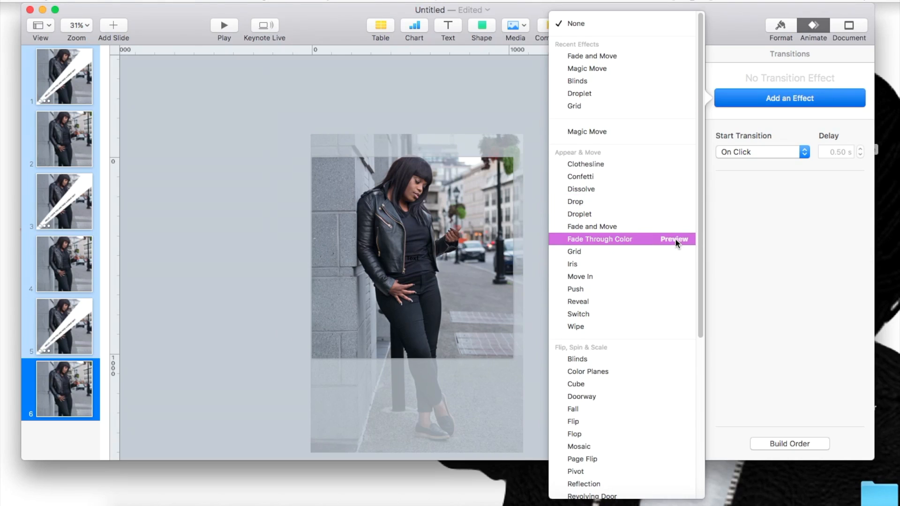
{"action": "left_click", "coordinate": [673, 239]}
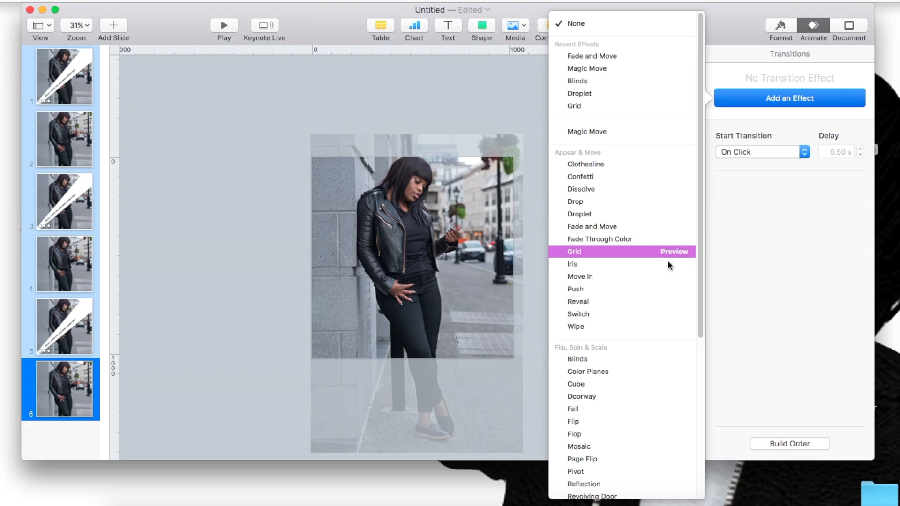
{"action": "left_click", "coordinate": [655, 395]}
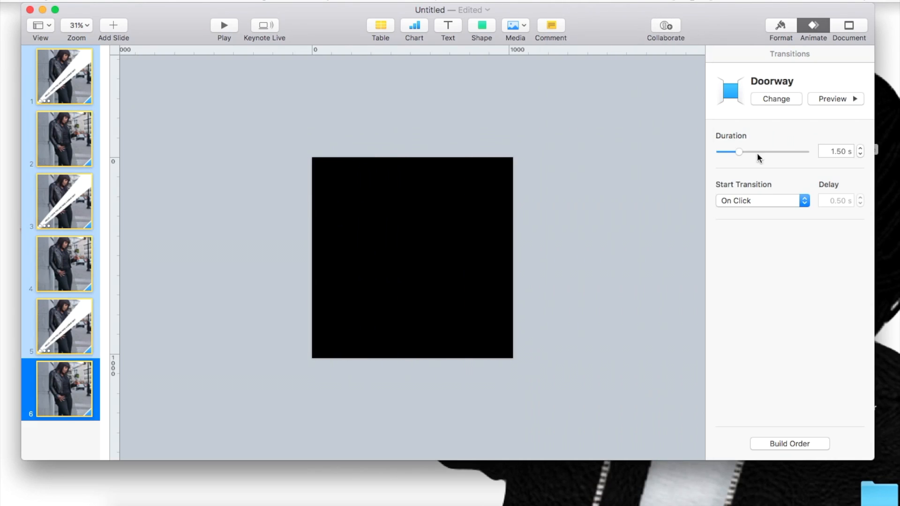
Step: Change the transition on all six slides to Color Planes and preview it with a 9-second duration
{"action": "left_click", "coordinate": [778, 101]}
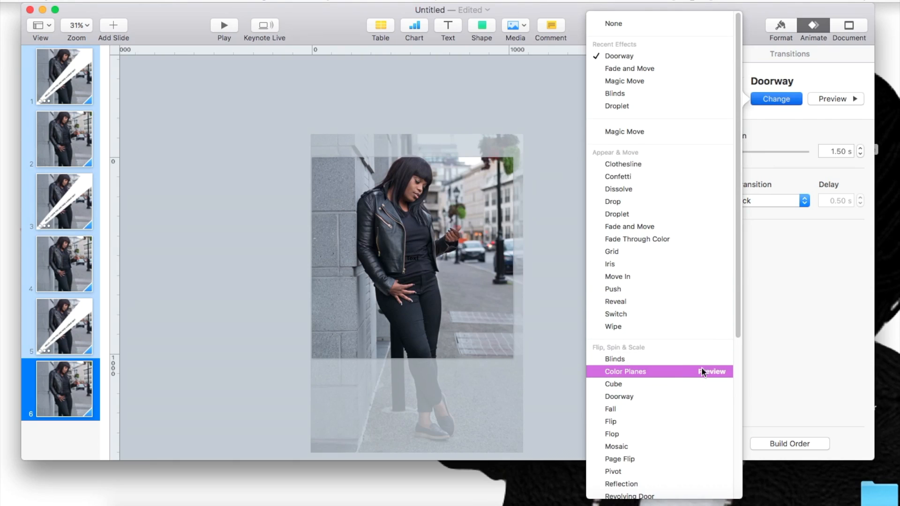
{"action": "left_click", "coordinate": [677, 371]}
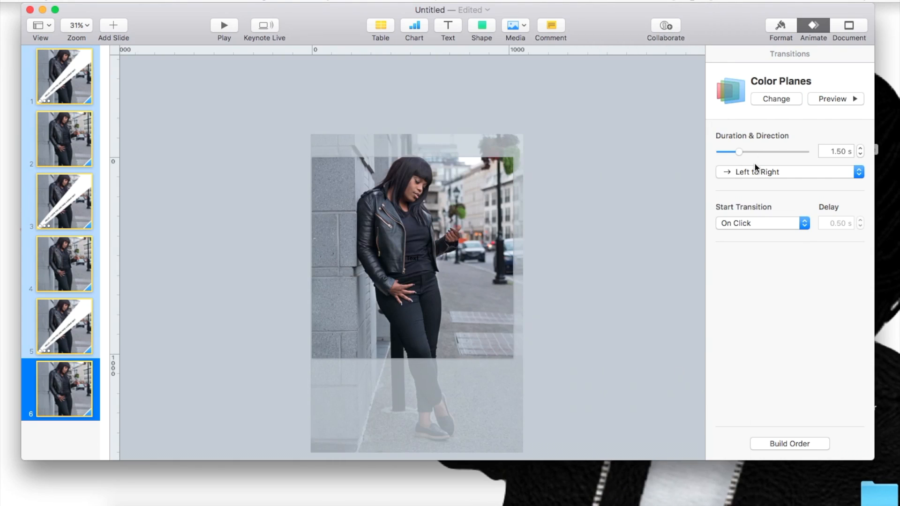
{"action": "left_click_drag", "start_coordinate": [735, 156], "coordinate": [769, 154]}
{"action": "left_click", "coordinate": [828, 100]}
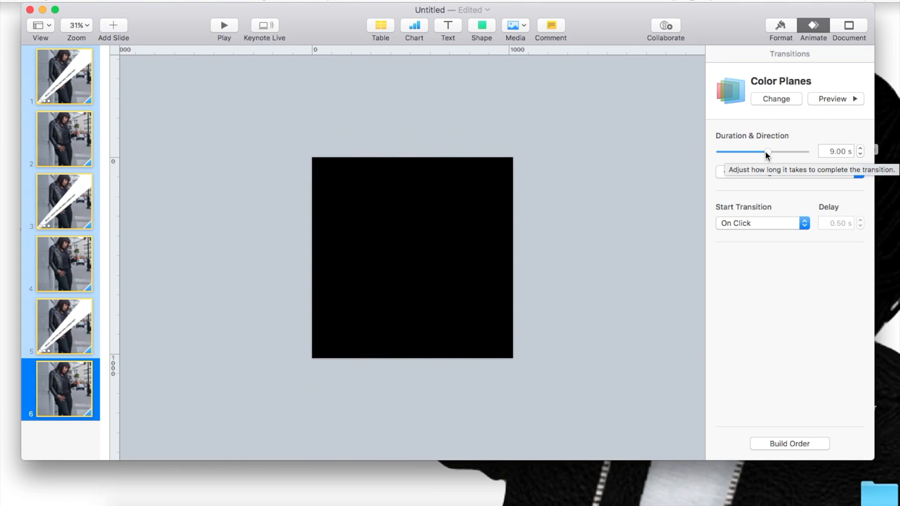
Step: Shorten the Color Planes duration to 1 s for a preview, set it to 1.50 s, and preview it again
{"action": "left_click", "coordinate": [764, 152]}
{"action": "left_click_drag", "start_coordinate": [765, 154], "coordinate": [735, 151]}
{"action": "left_click", "coordinate": [824, 98]}
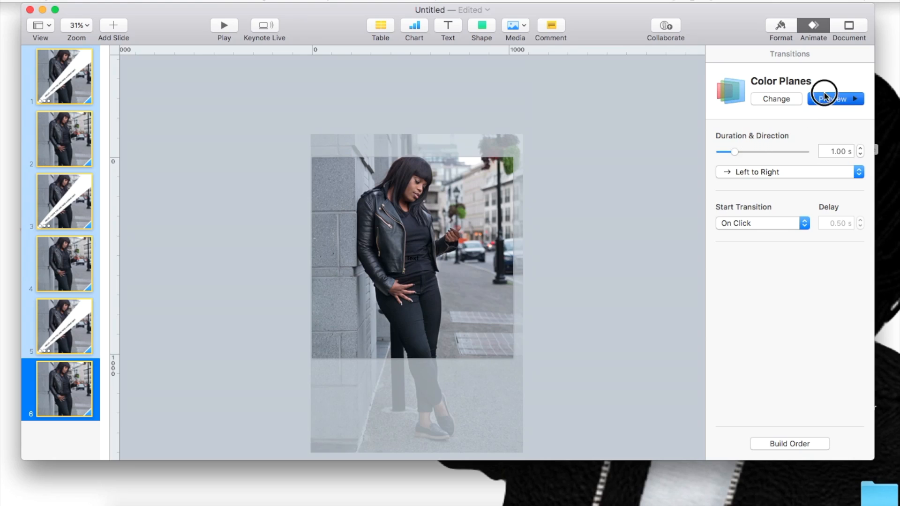
{"action": "left_click_drag", "start_coordinate": [734, 152], "coordinate": [741, 152]}
{"action": "left_click", "coordinate": [824, 97]}
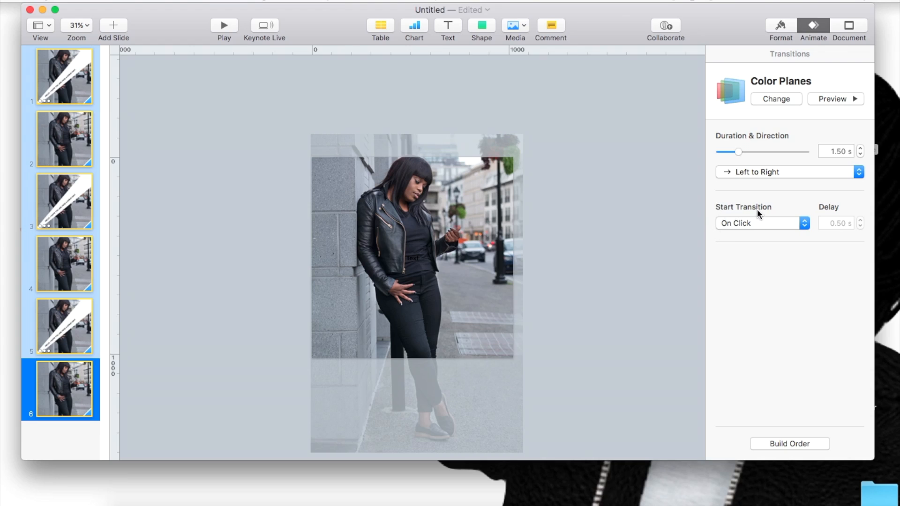
Step: Make the transitions of all six slides start automatically with a 0.60 s delay
{"action": "left_click", "coordinate": [737, 223]}
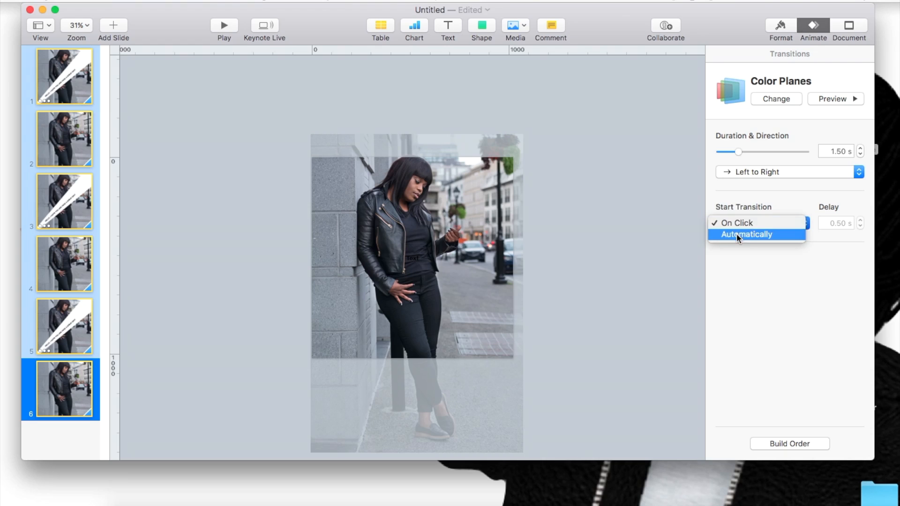
{"action": "left_click", "coordinate": [737, 234]}
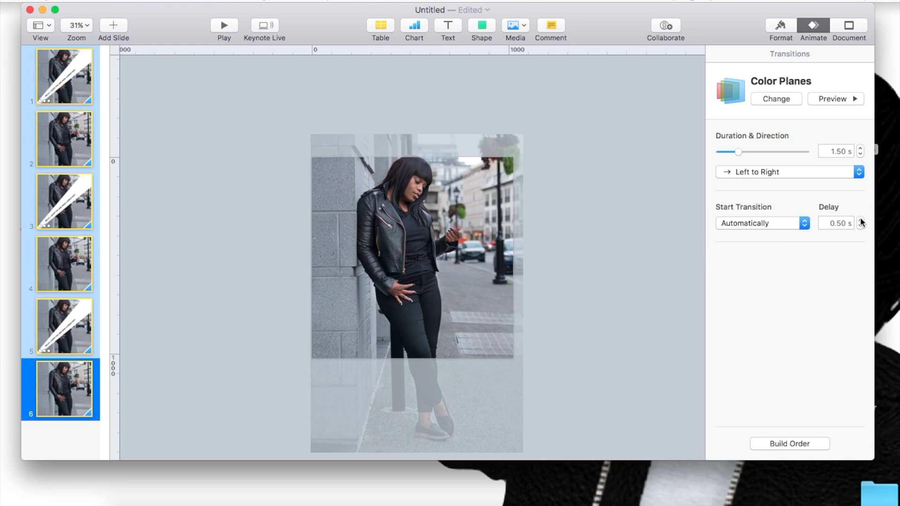
{"action": "left_click", "coordinate": [861, 221]}
Step: Raise the transition delay of slide 3 by three increments
{"action": "left_click", "coordinate": [64, 209]}
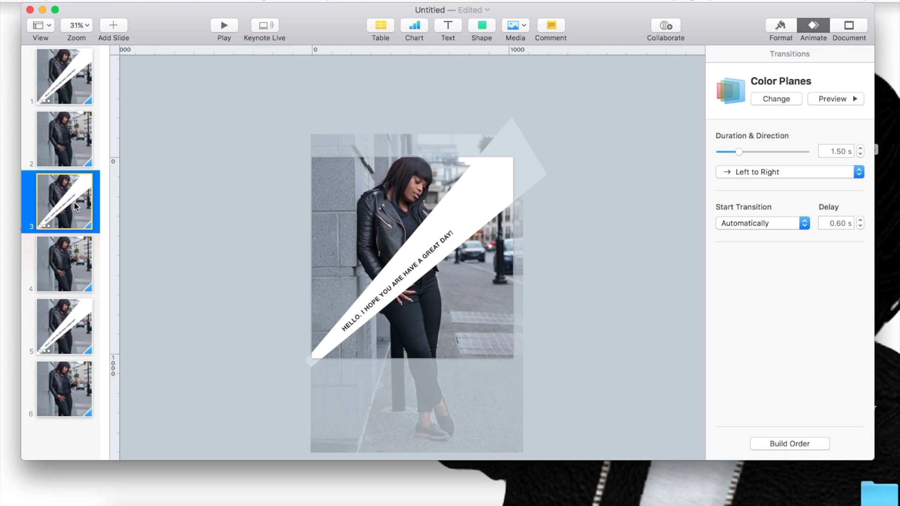
{"action": "left_click", "coordinate": [860, 220]}
{"action": "left_click", "coordinate": [860, 220]}
{"action": "left_click", "coordinate": [860, 220]}
Step: Play the slideshow from slide 1 to check the automatic transitions
{"action": "left_click", "coordinate": [45, 64]}
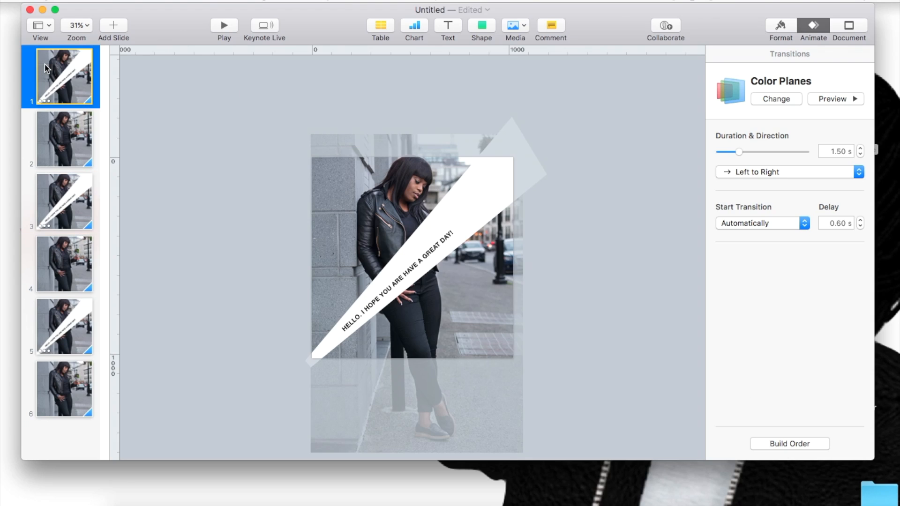
{"action": "left_click", "coordinate": [223, 25]}
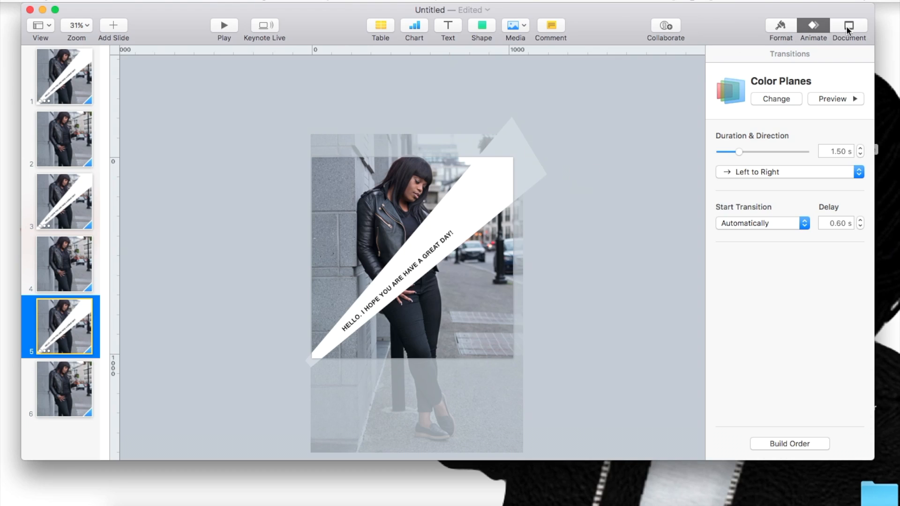
Step: Look at the document's audio settings and open the soundtrack media browser, closing it without adding music
{"action": "left_click", "coordinate": [779, 26]}
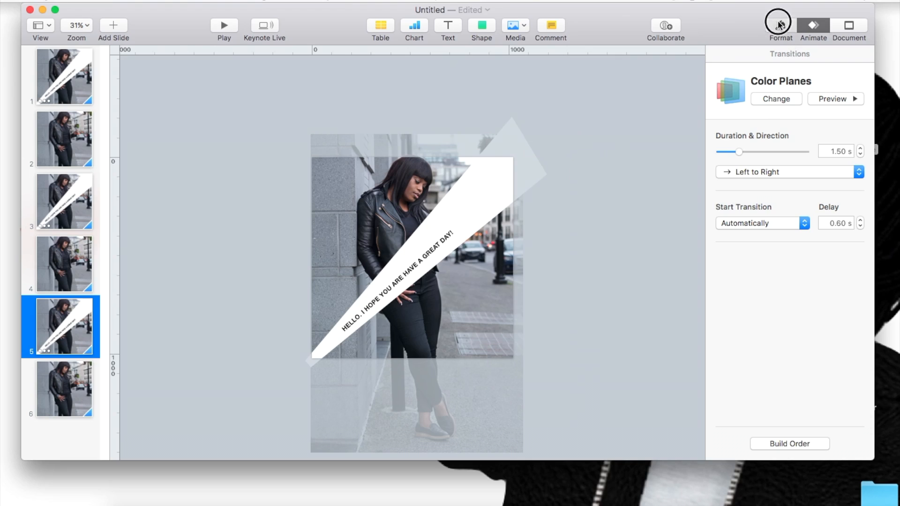
{"action": "left_click", "coordinate": [847, 27]}
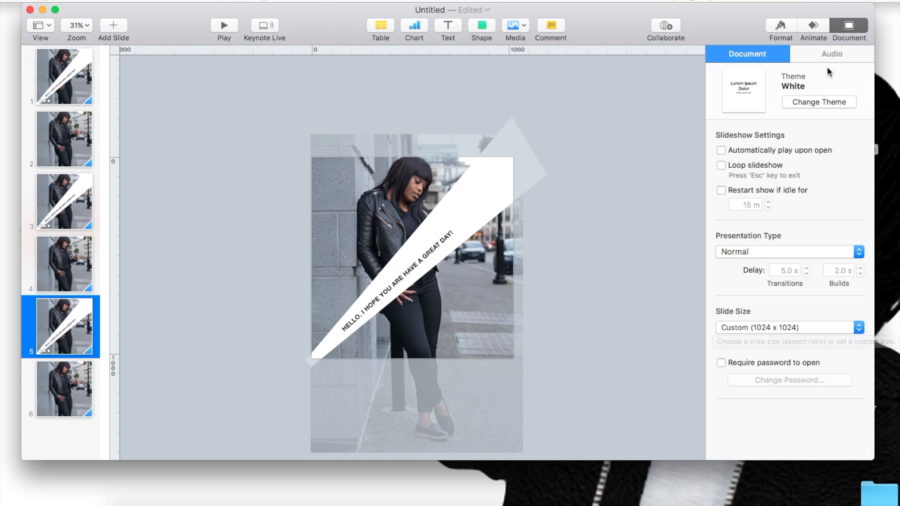
{"action": "left_click", "coordinate": [821, 53]}
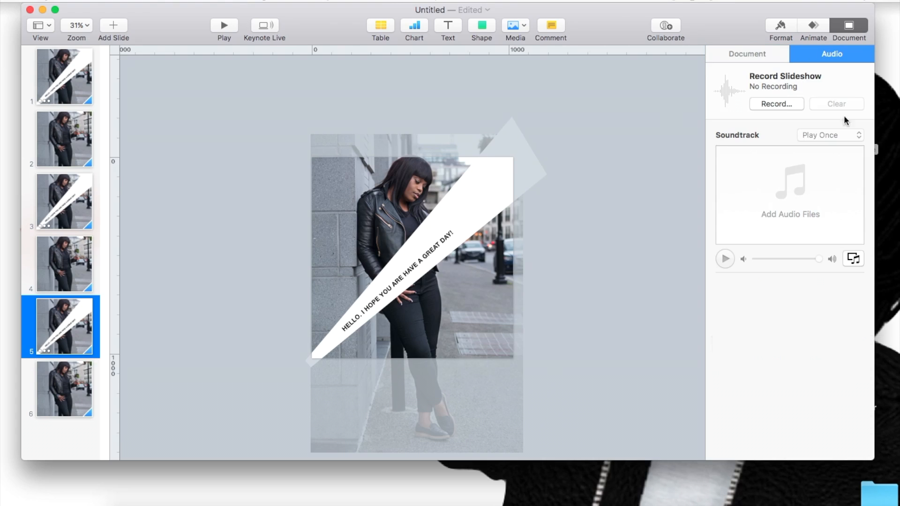
{"action": "left_click", "coordinate": [852, 260]}
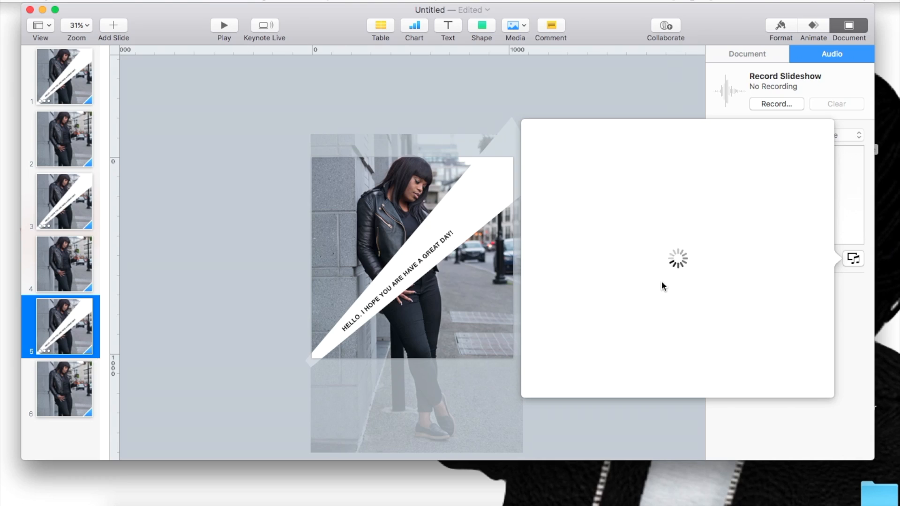
{"action": "left_click", "coordinate": [751, 430]}
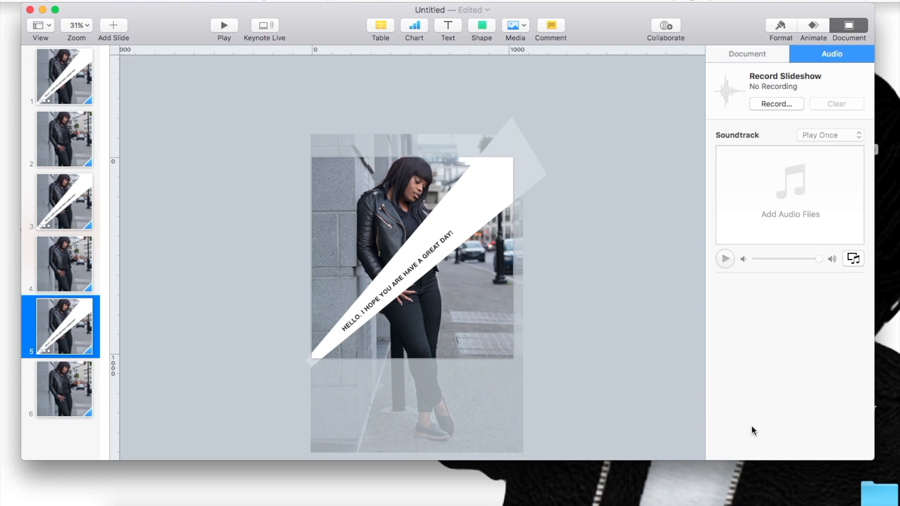
Step: Record the slideshow from slide 5, advance to slide 6, and stop the recording
{"action": "left_click", "coordinate": [763, 104]}
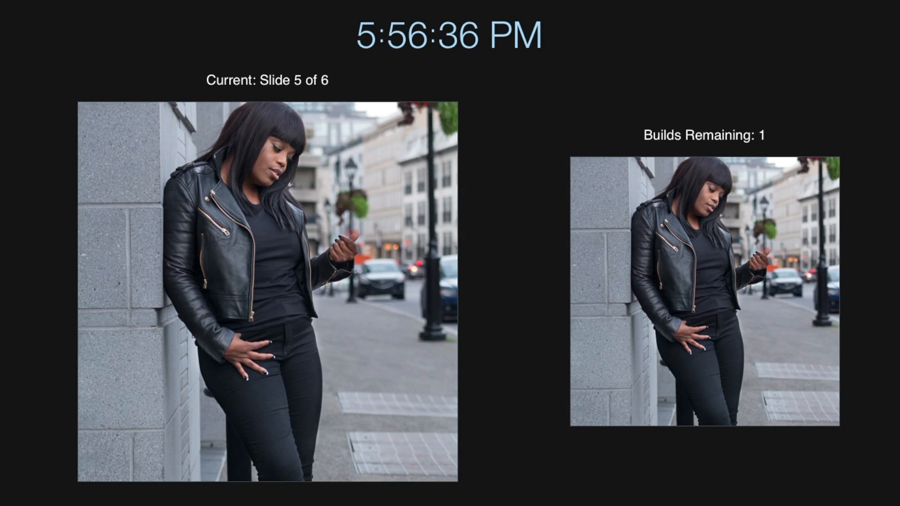
{"action": "mouse_move", "coordinate": [412, 261]}
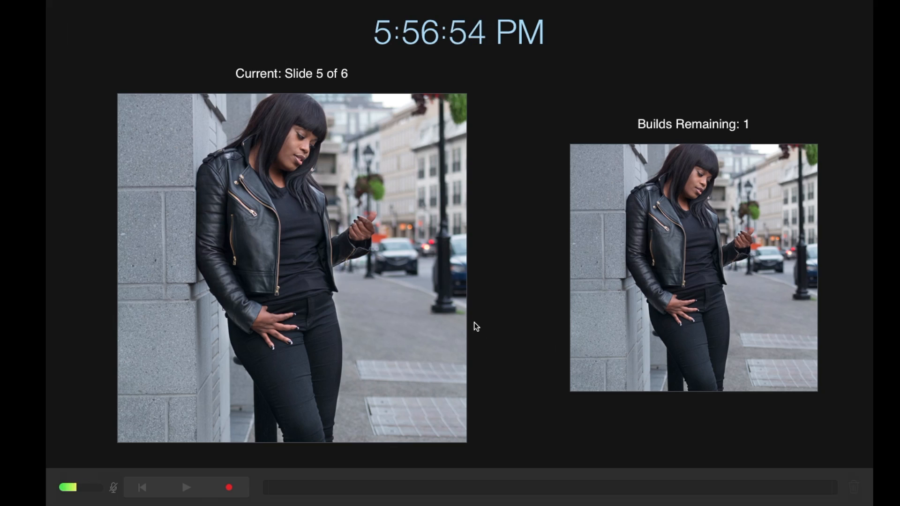
{"action": "left_click", "coordinate": [229, 489]}
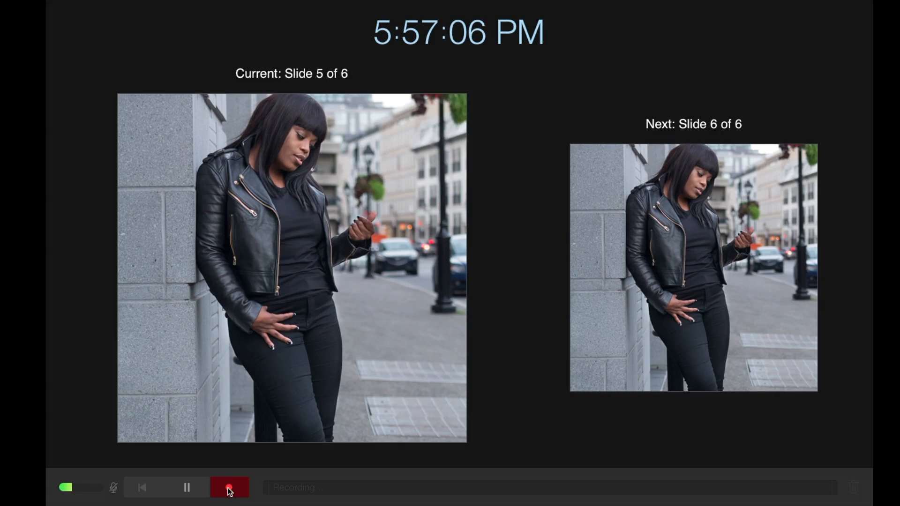
{"action": "key", "text": "Right"}
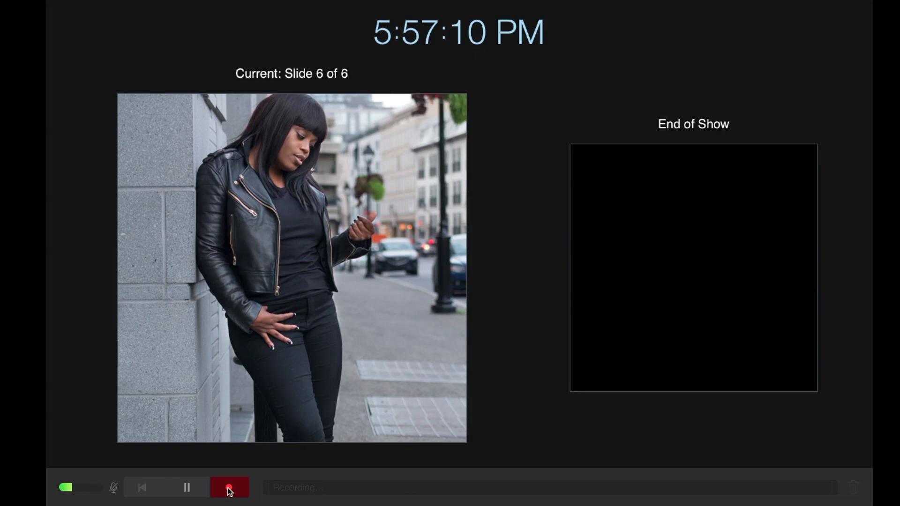
{"action": "left_click", "coordinate": [228, 489]}
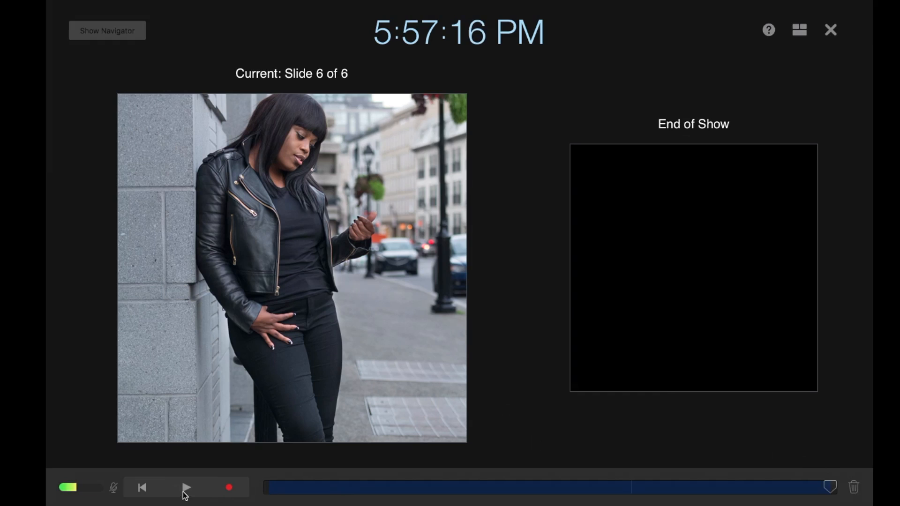
Step: Play back part of the slideshow recording, pause it on slide 5, and clear the recording
{"action": "left_click", "coordinate": [186, 487]}
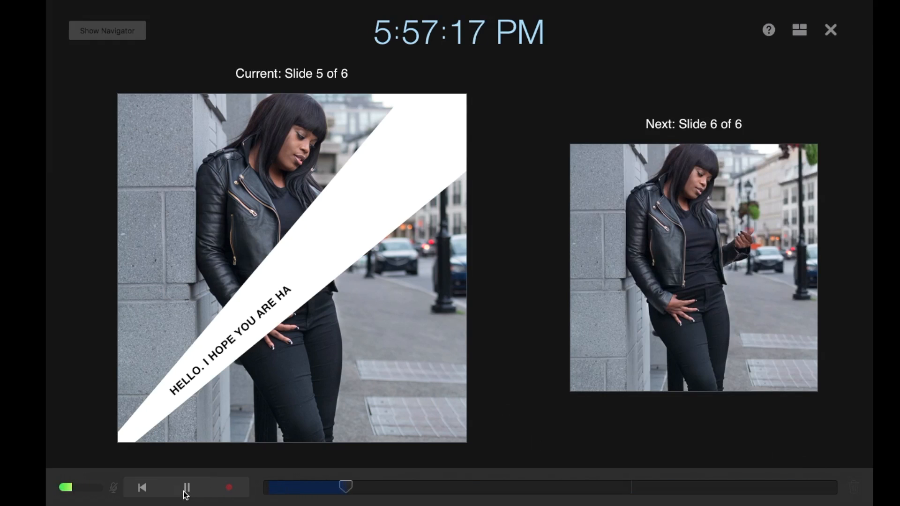
{"action": "left_click", "coordinate": [187, 487]}
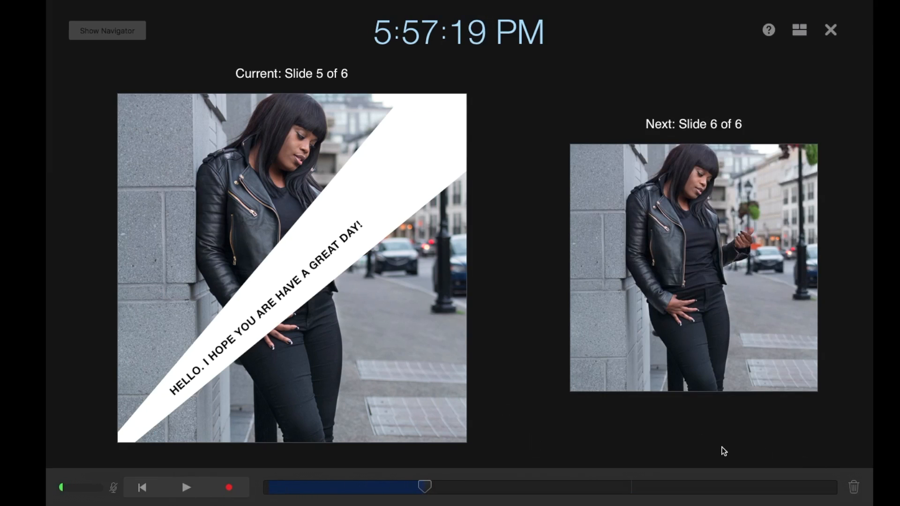
{"action": "left_click", "coordinate": [853, 487]}
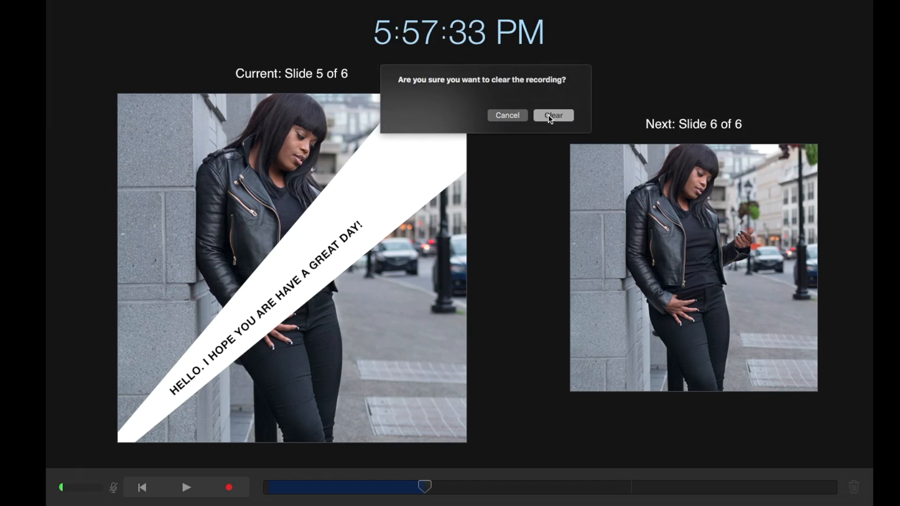
{"action": "left_click", "coordinate": [553, 115]}
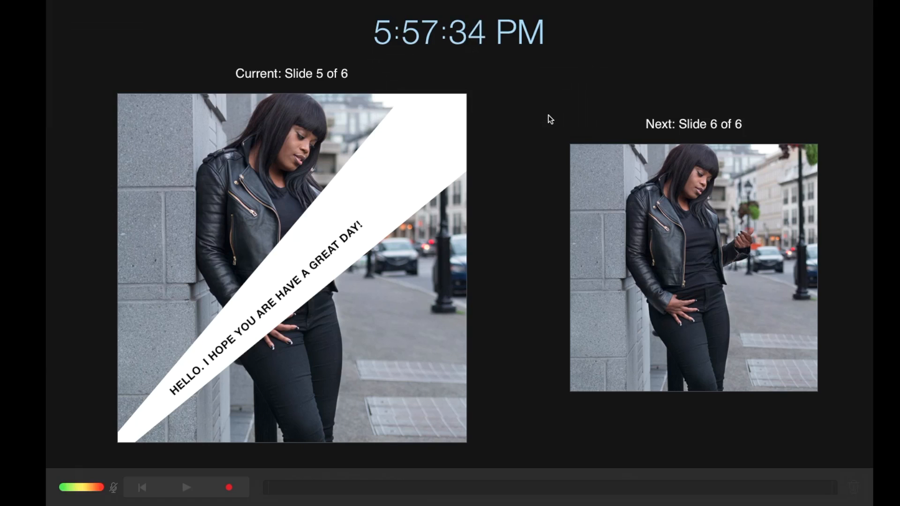
Step: Record the slideshow again from slide 5 to slide 6, play the recording back, and play the recorded slideshow full screen
{"action": "left_click", "coordinate": [229, 490]}
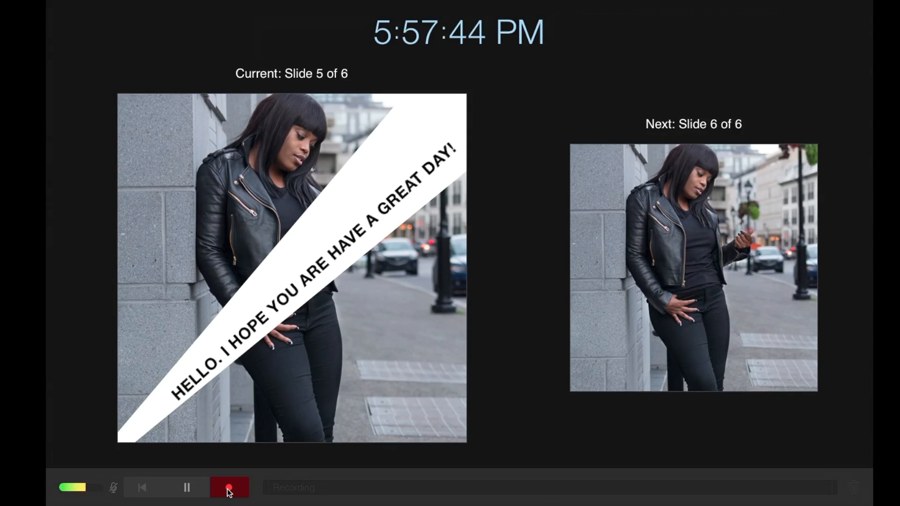
{"action": "left_click", "coordinate": [229, 490]}
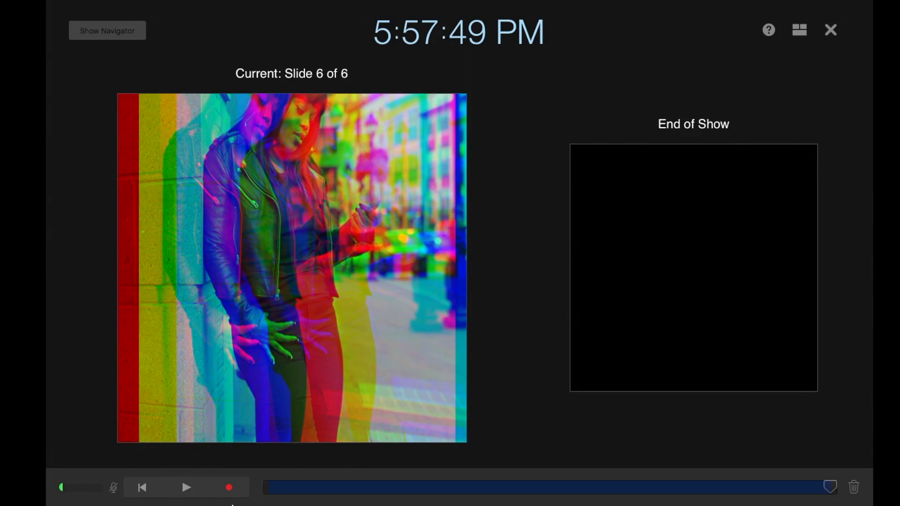
{"action": "left_click", "coordinate": [186, 487]}
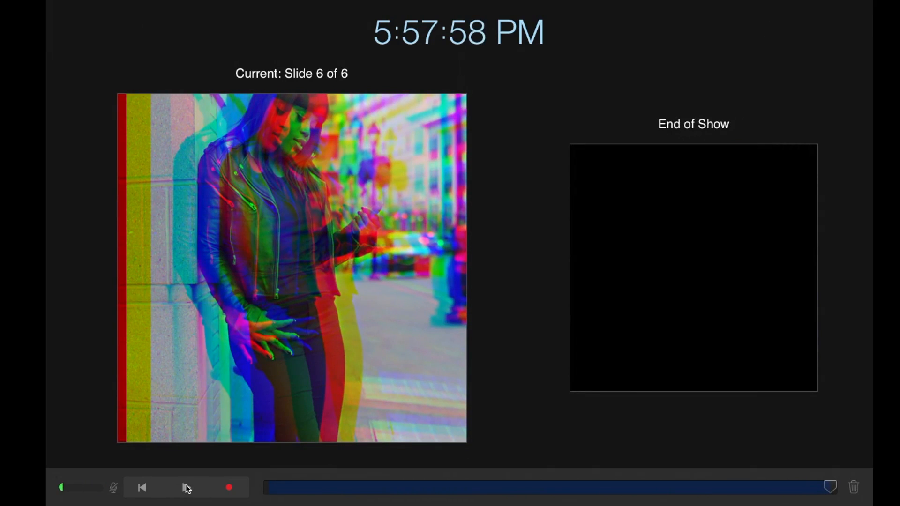
{"action": "left_click", "coordinate": [828, 29]}
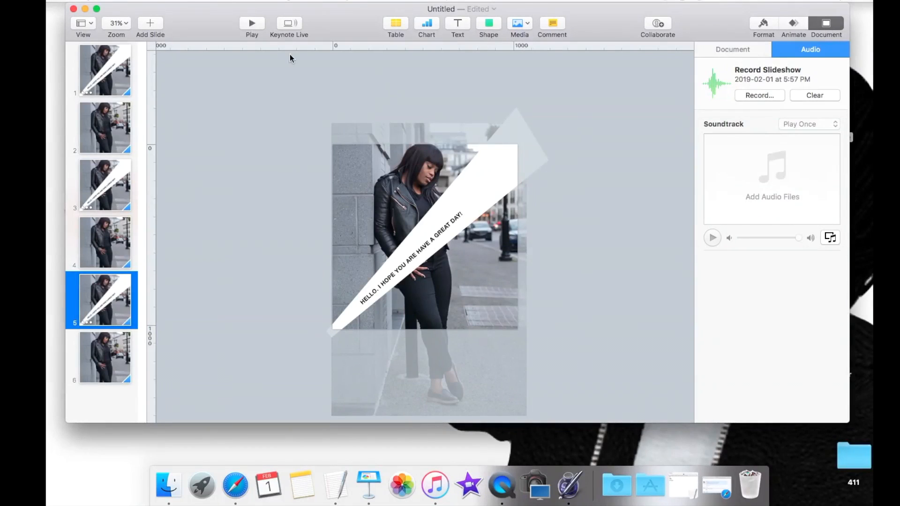
{"action": "left_click", "coordinate": [251, 24]}
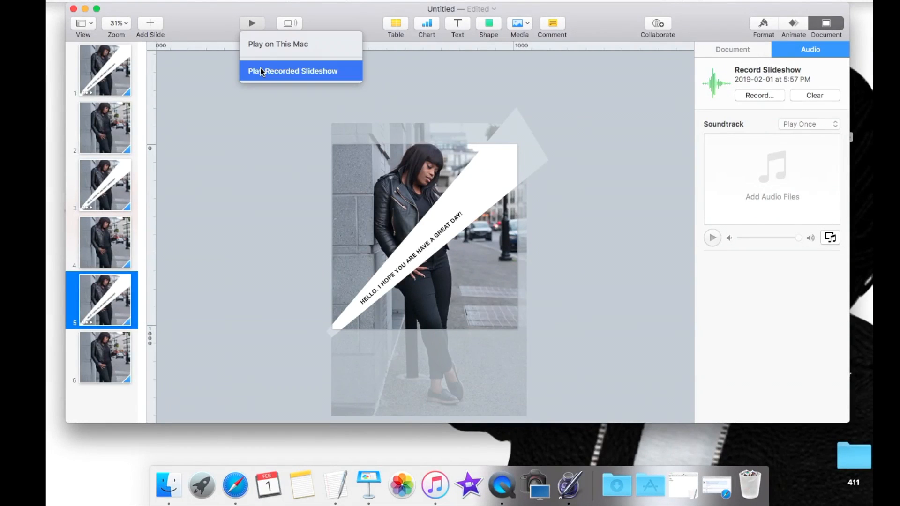
{"action": "left_click", "coordinate": [281, 70]}
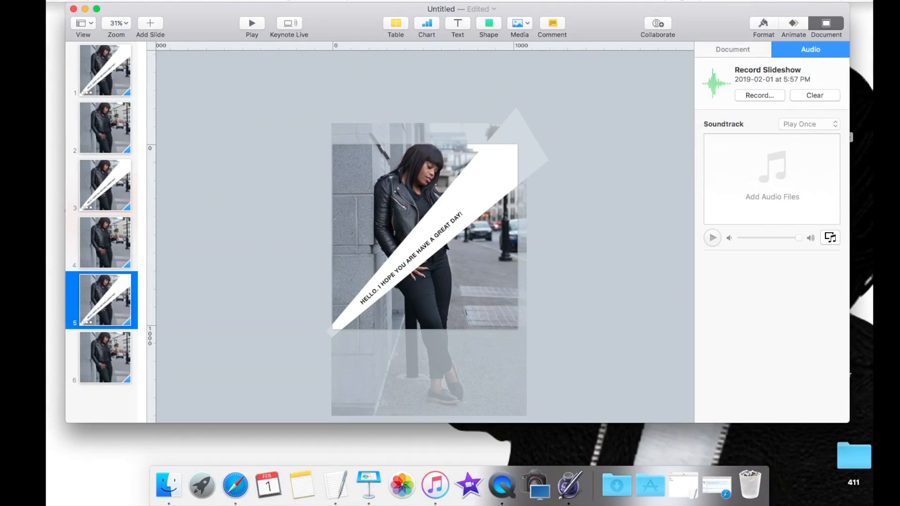
Step: Select slide 1 and clear the existing slideshow recording
{"action": "left_click", "coordinate": [95, 81]}
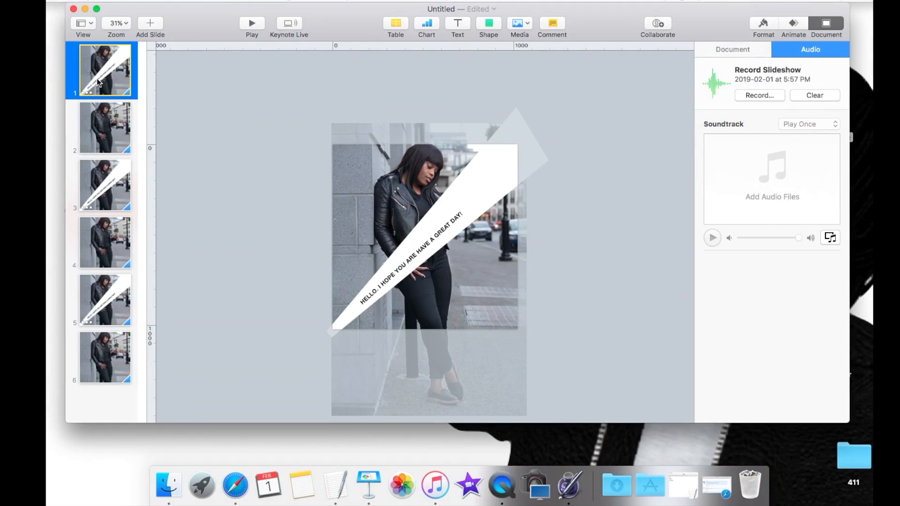
{"action": "left_click", "coordinate": [815, 96]}
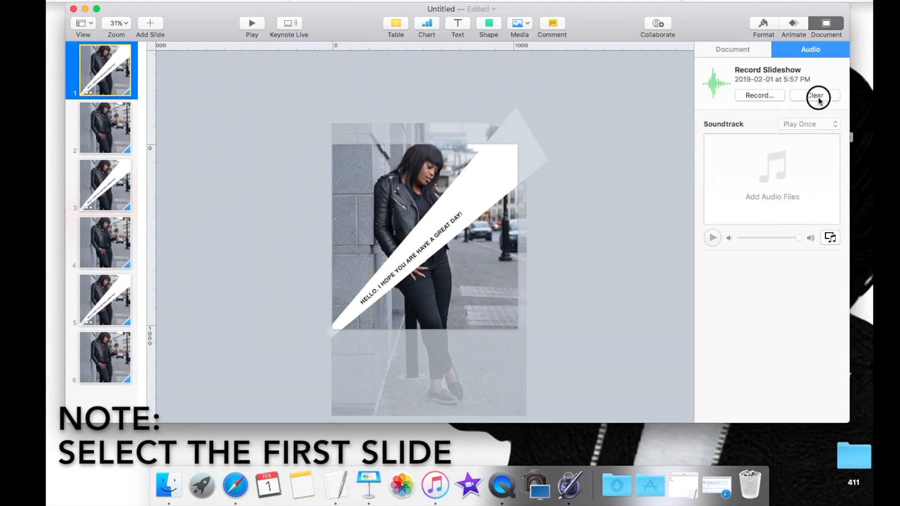
{"action": "left_click", "coordinate": [530, 101]}
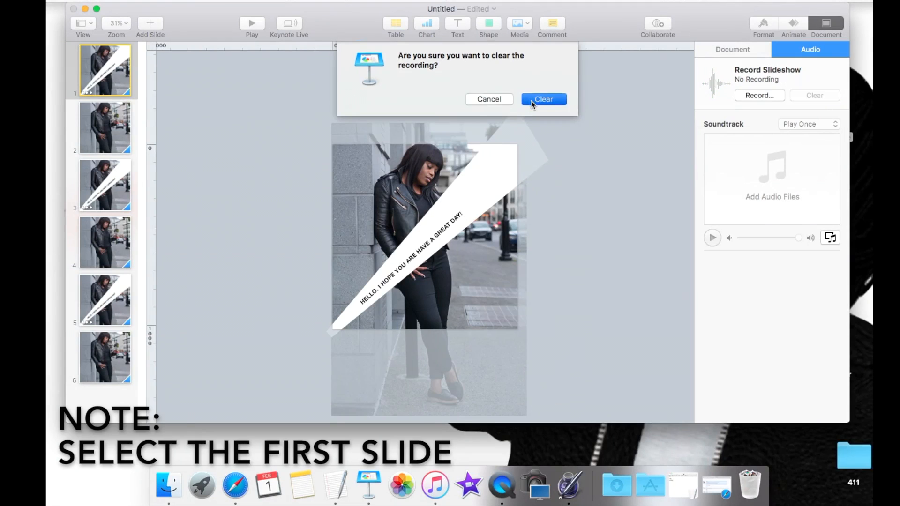
Step: Record the slideshow from slide 1, advancing through to slide 5, stop the recording, and leave the recording view
{"action": "left_click", "coordinate": [773, 95]}
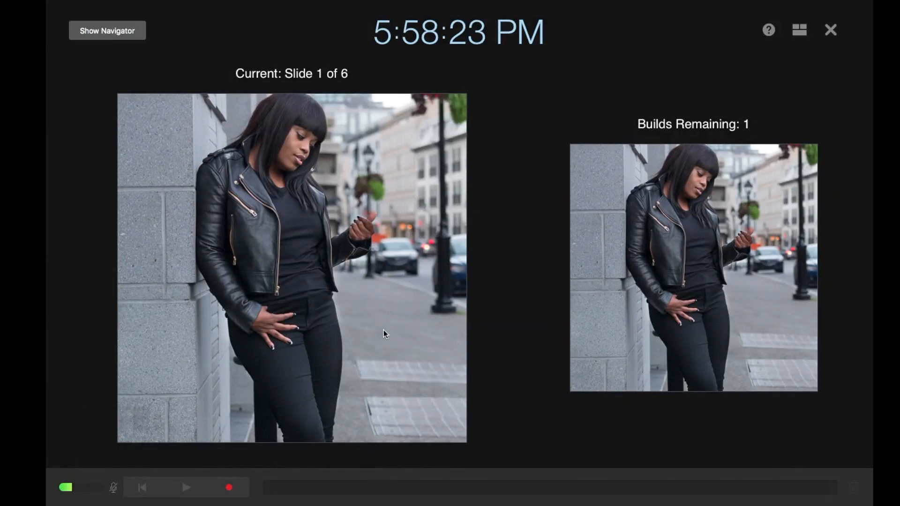
{"action": "left_click", "coordinate": [229, 488]}
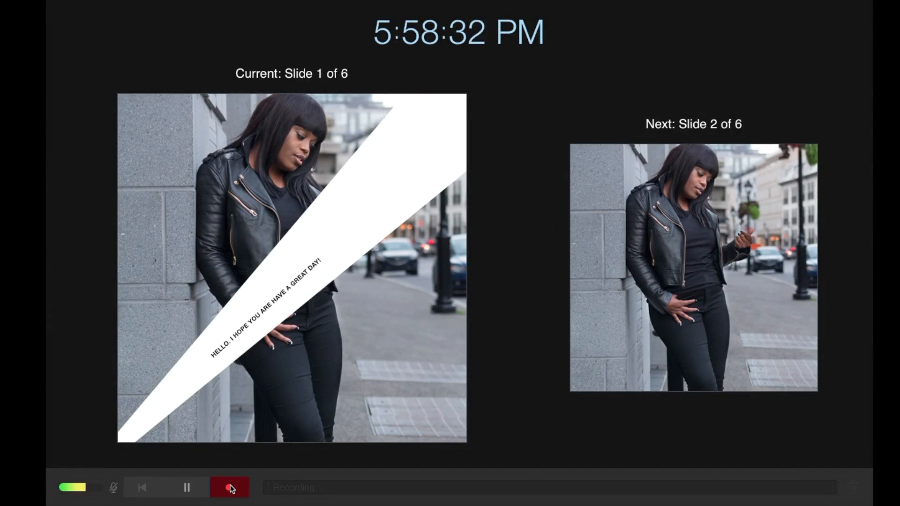
{"action": "key", "text": "Right"}
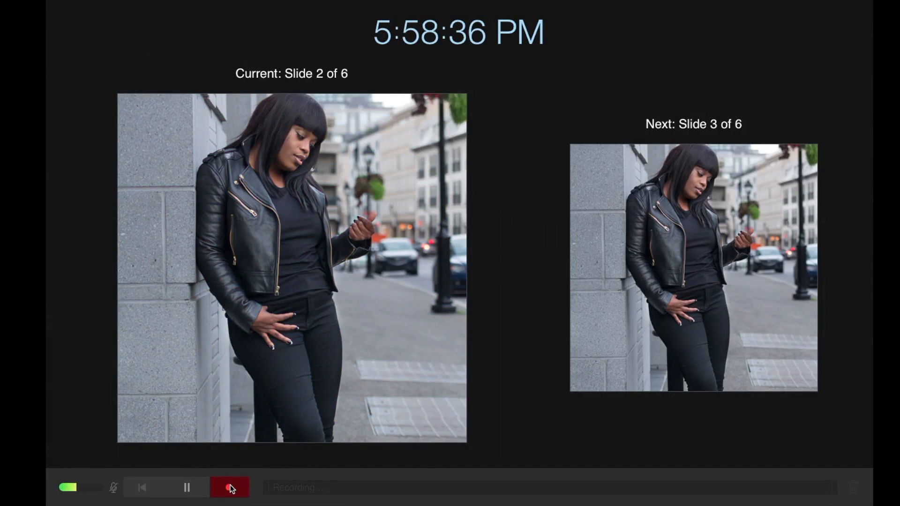
{"action": "key", "text": "Right"}
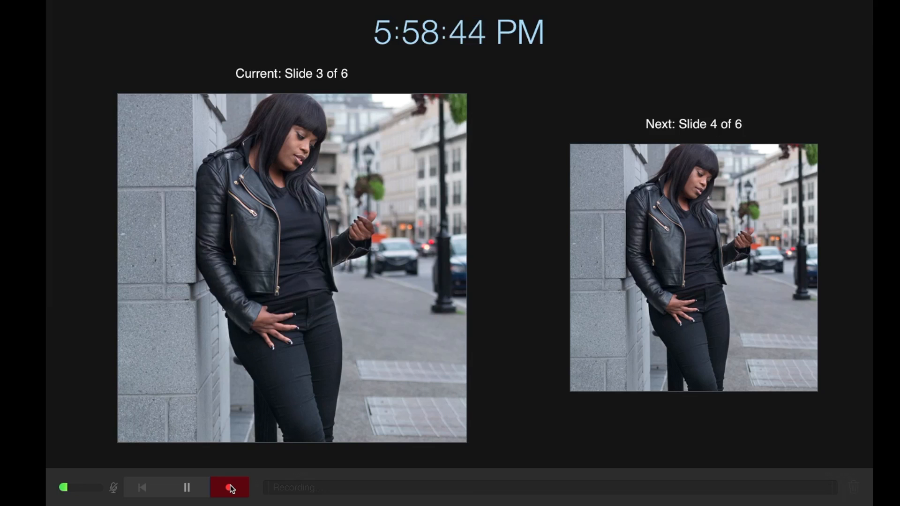
{"action": "key", "text": "Right"}
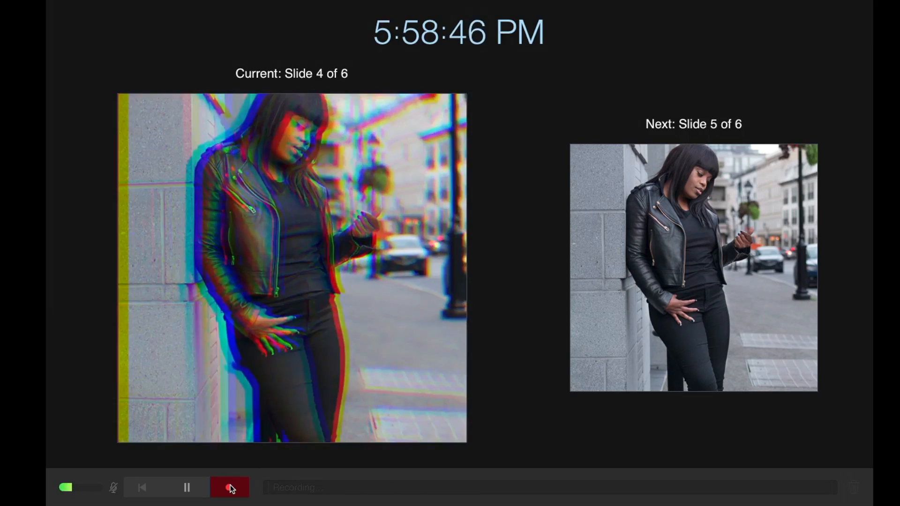
{"action": "key", "text": "Right"}
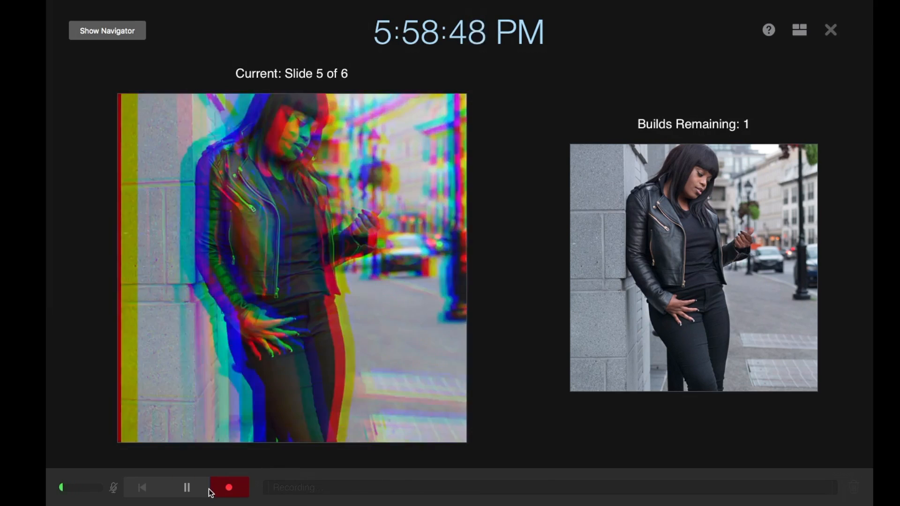
{"action": "key", "text": "Right"}
{"action": "left_click", "coordinate": [230, 485]}
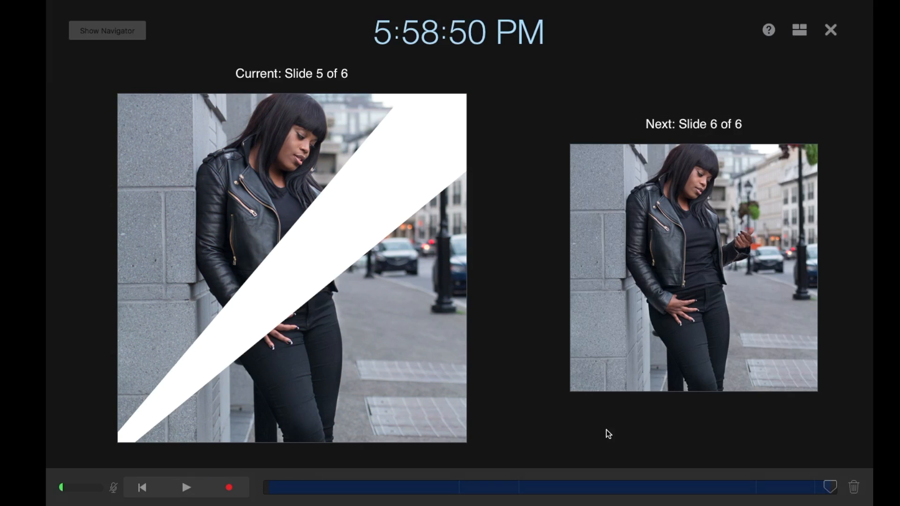
{"action": "left_click", "coordinate": [830, 29]}
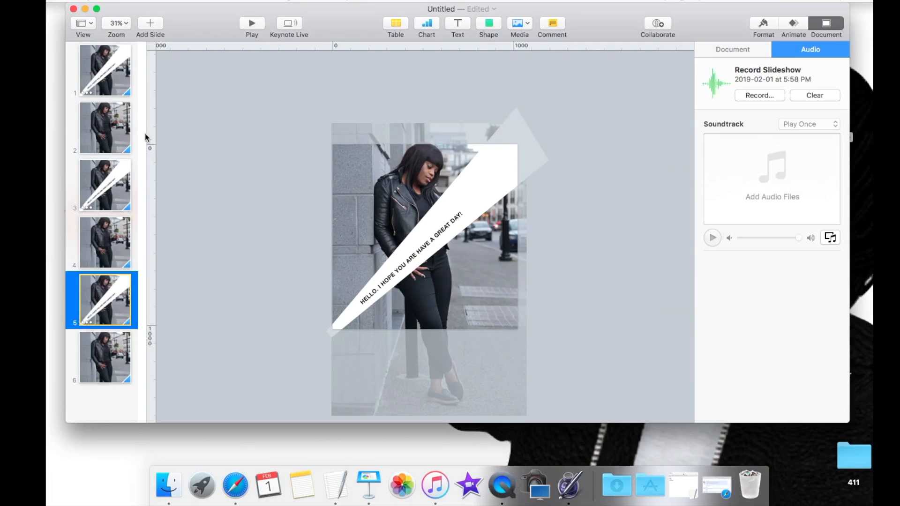
Step: Play the recorded slideshow starting from slide 1, exit playback, and clear the recording
{"action": "left_click", "coordinate": [99, 93]}
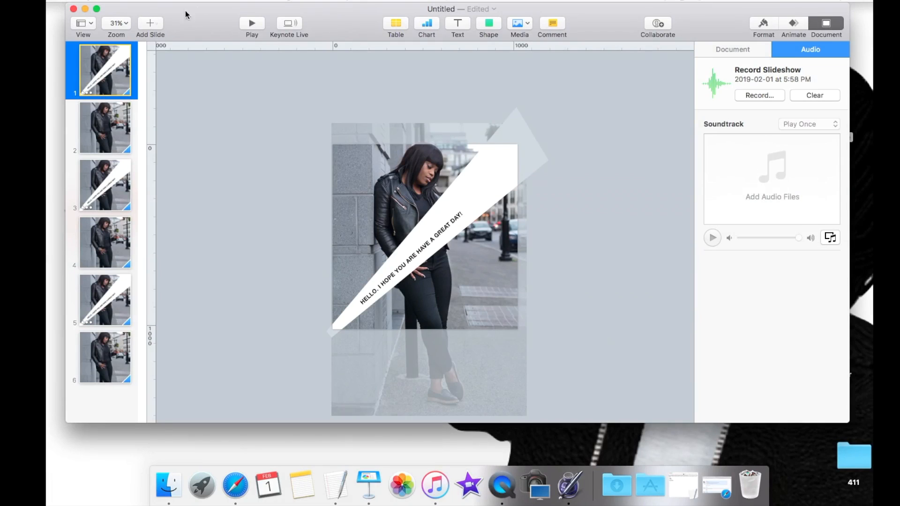
{"action": "left_click", "coordinate": [253, 23]}
{"action": "left_click", "coordinate": [269, 70]}
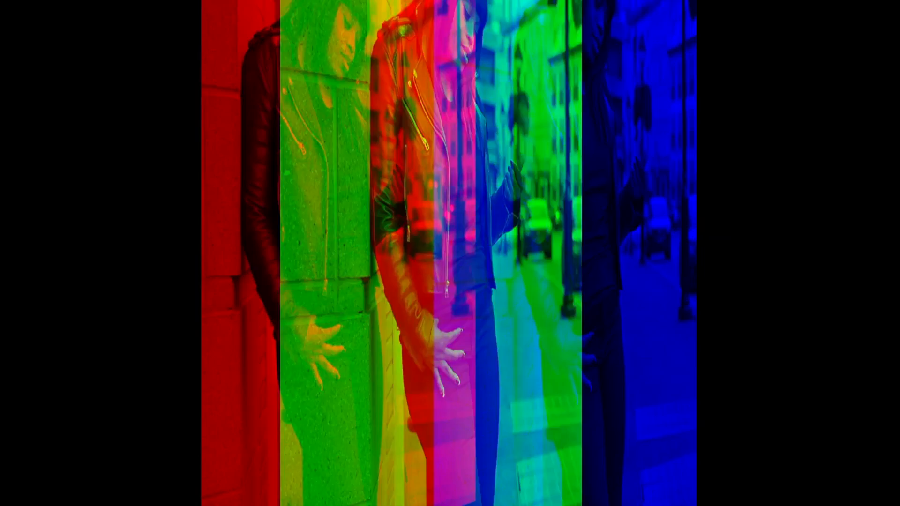
{"action": "key", "text": "Escape"}
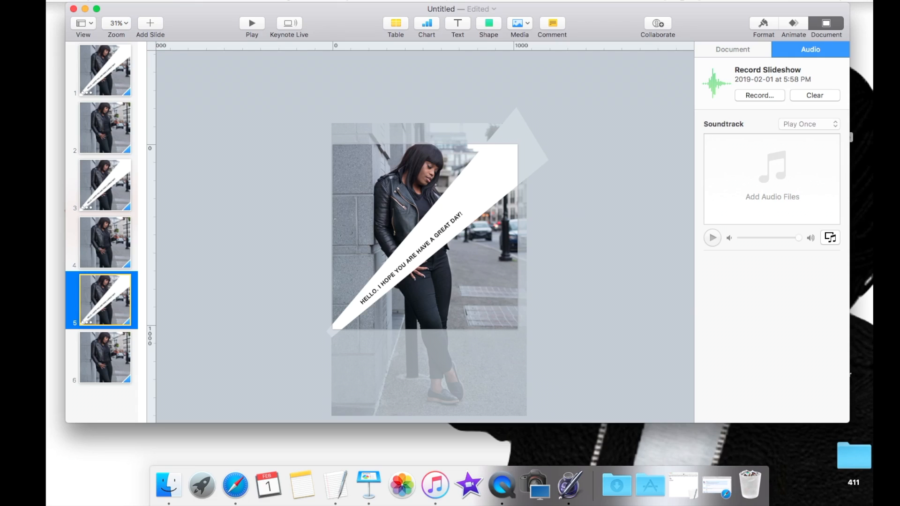
{"action": "left_click", "coordinate": [806, 96]}
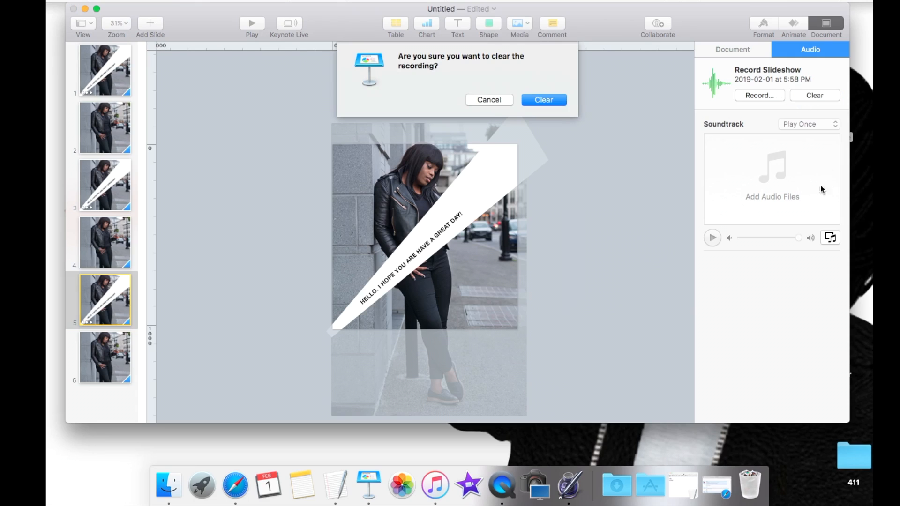
{"action": "left_click", "coordinate": [532, 100]}
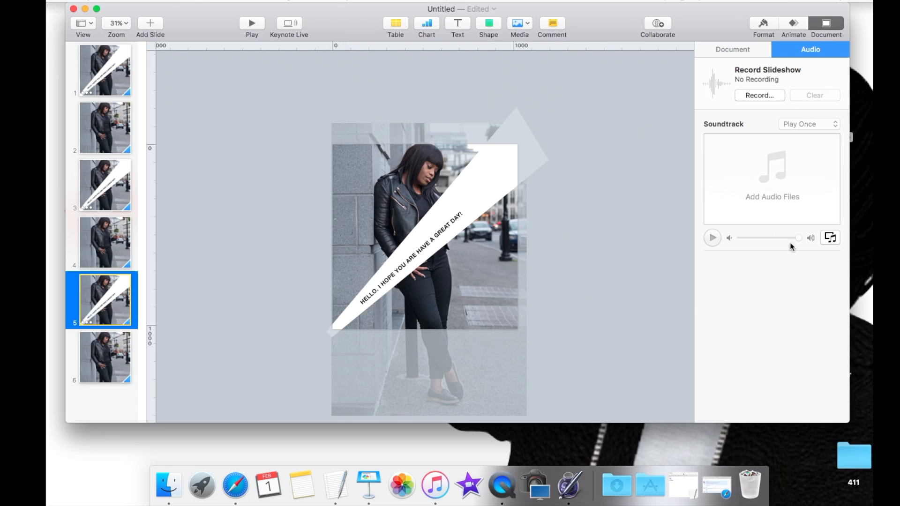
Step: Add the "[Chill] Echo3zDown" track from the iTunes library as the presentation's soundtrack
{"action": "left_click", "coordinate": [829, 238]}
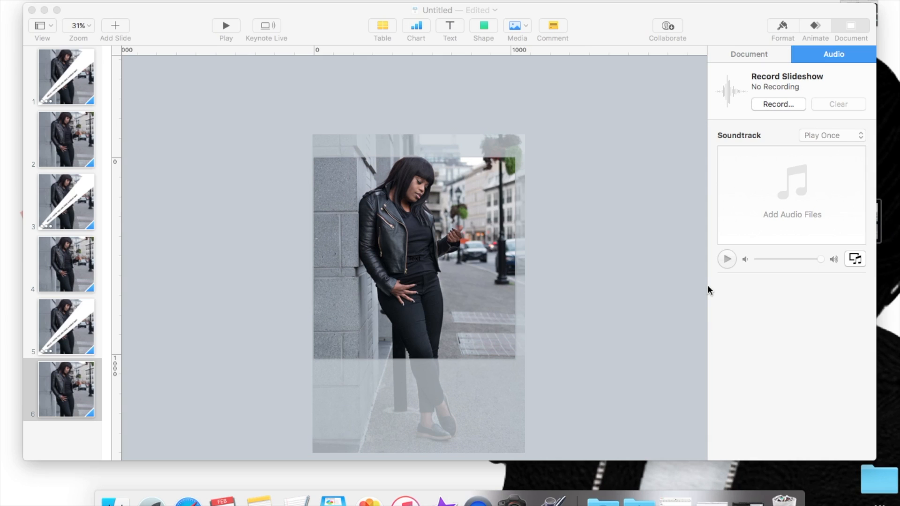
{"action": "left_click", "coordinate": [854, 259]}
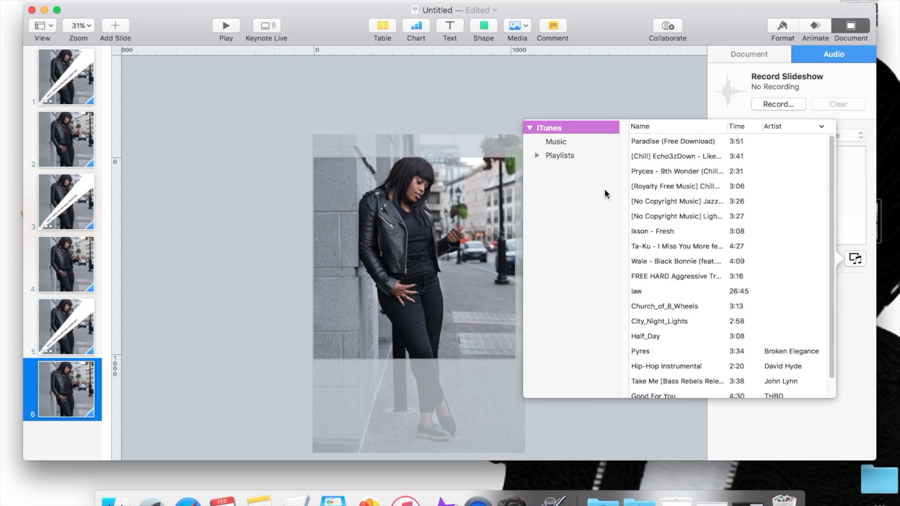
{"action": "left_click", "coordinate": [639, 157]}
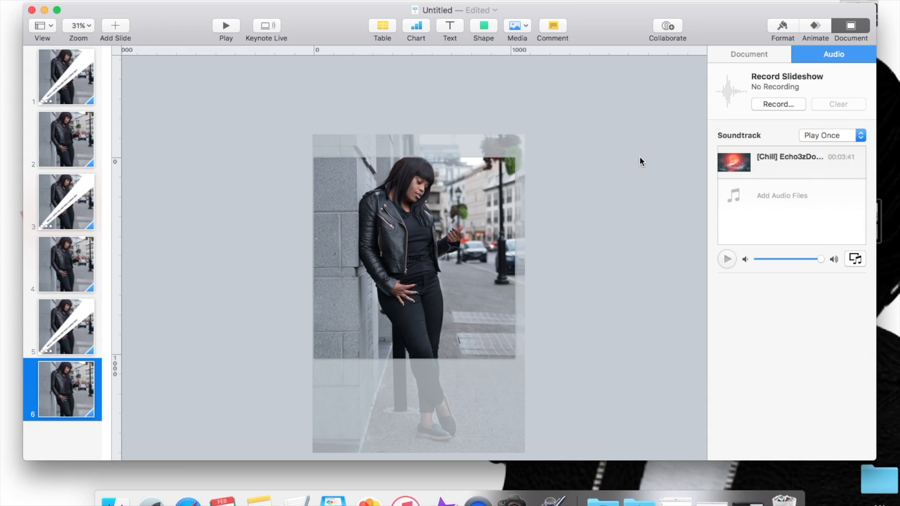
Step: On slide 1, adjust the rotation angle of the greeting text and nudge the text slightly down along the white wedge
{"action": "left_click", "coordinate": [75, 73]}
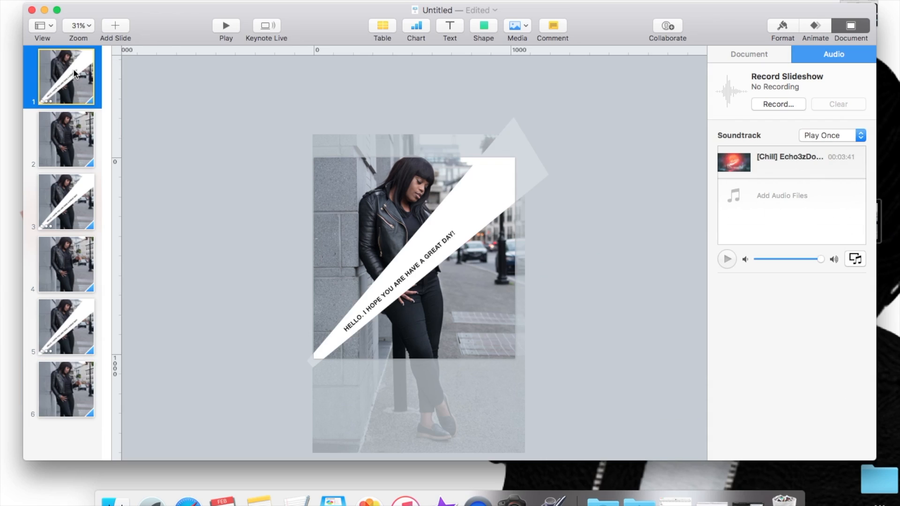
{"action": "left_click", "coordinate": [410, 277]}
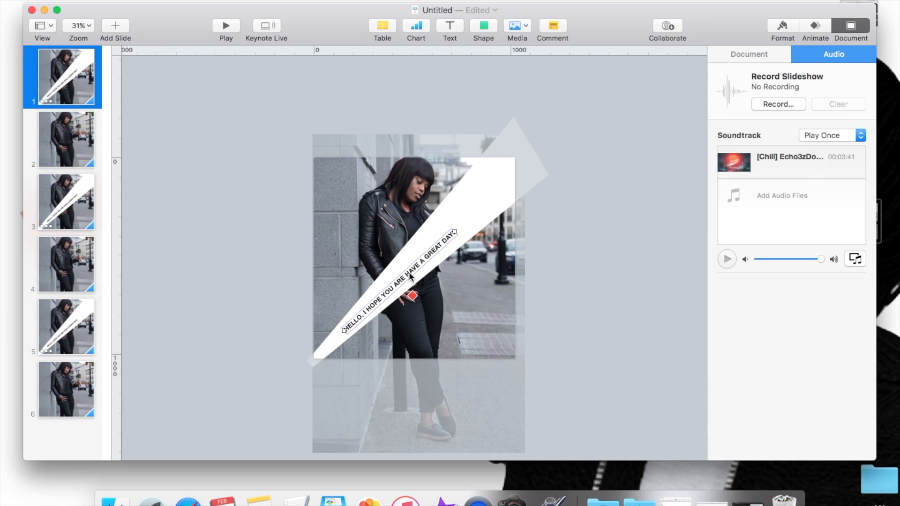
{"action": "left_click", "coordinate": [776, 31]}
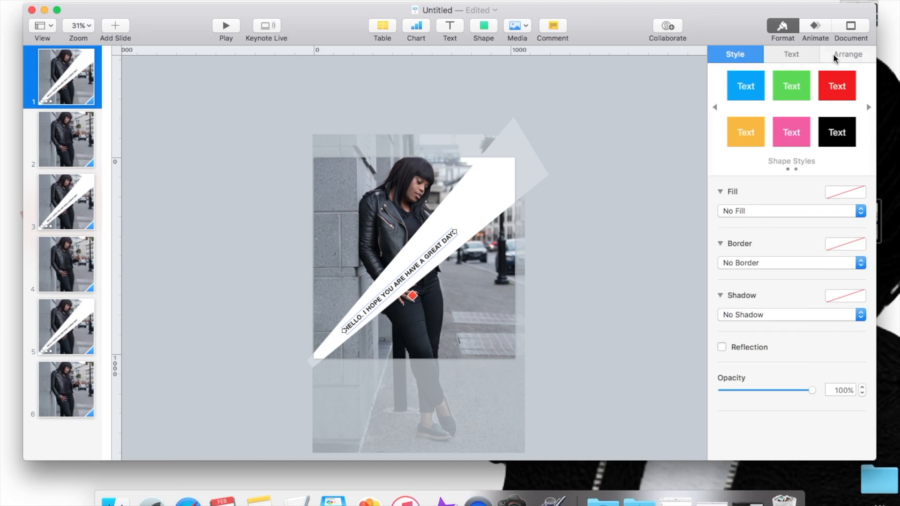
{"action": "left_click", "coordinate": [790, 53]}
{"action": "left_click", "coordinate": [841, 54]}
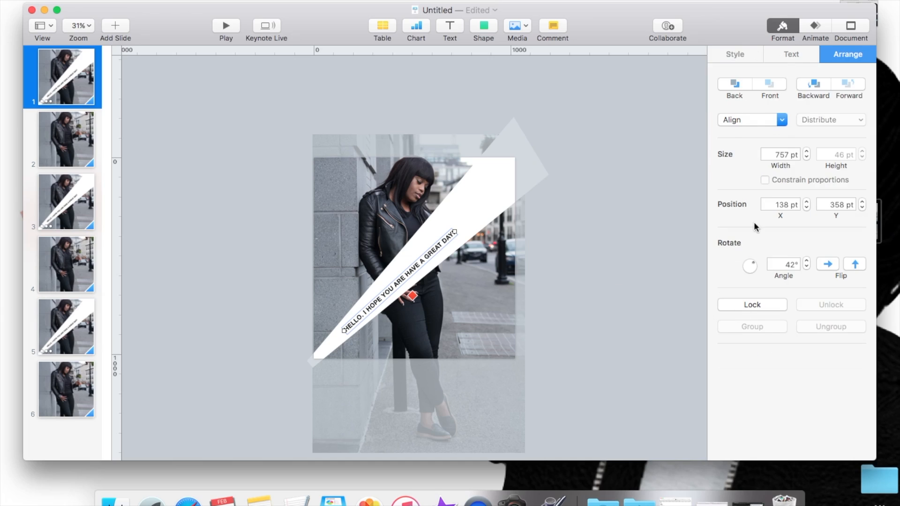
{"action": "left_click", "coordinate": [804, 259]}
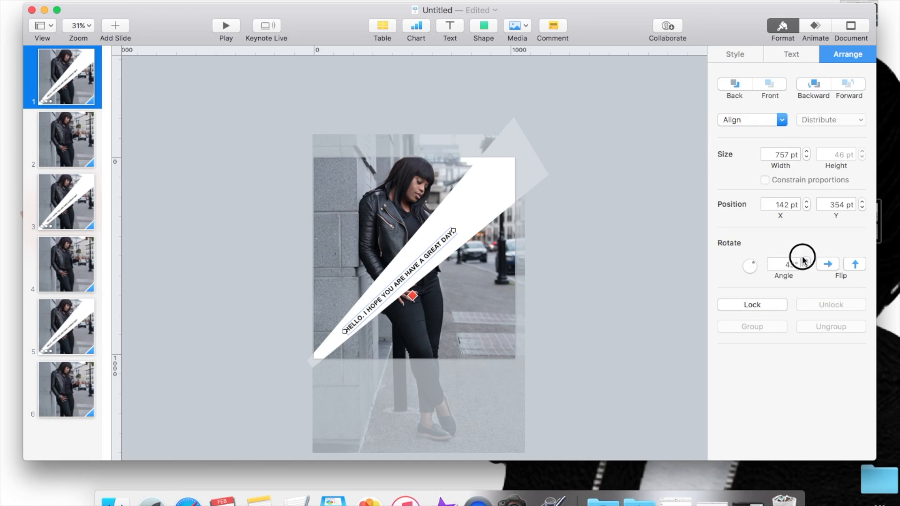
{"action": "left_click", "coordinate": [804, 259]}
{"action": "left_click", "coordinate": [806, 267]}
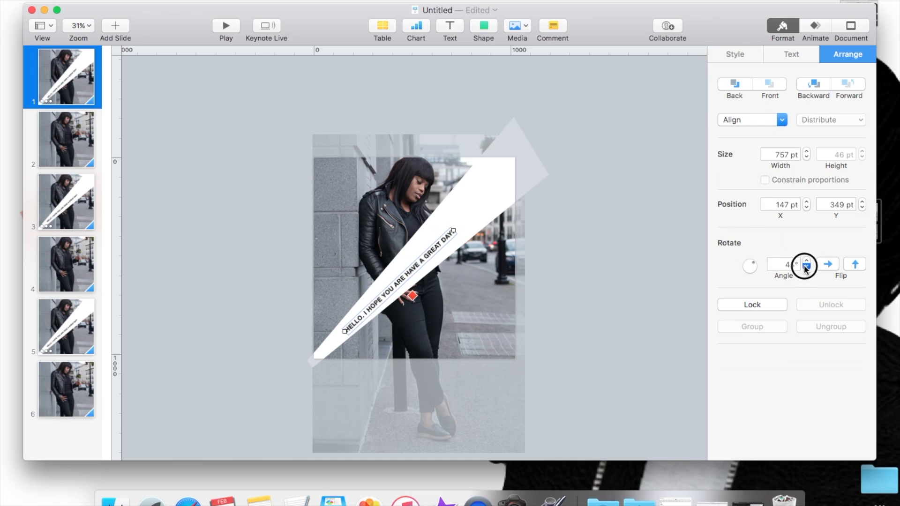
{"action": "left_click_drag", "start_coordinate": [369, 307], "coordinate": [367, 313]}
{"action": "left_click", "coordinate": [246, 280]}
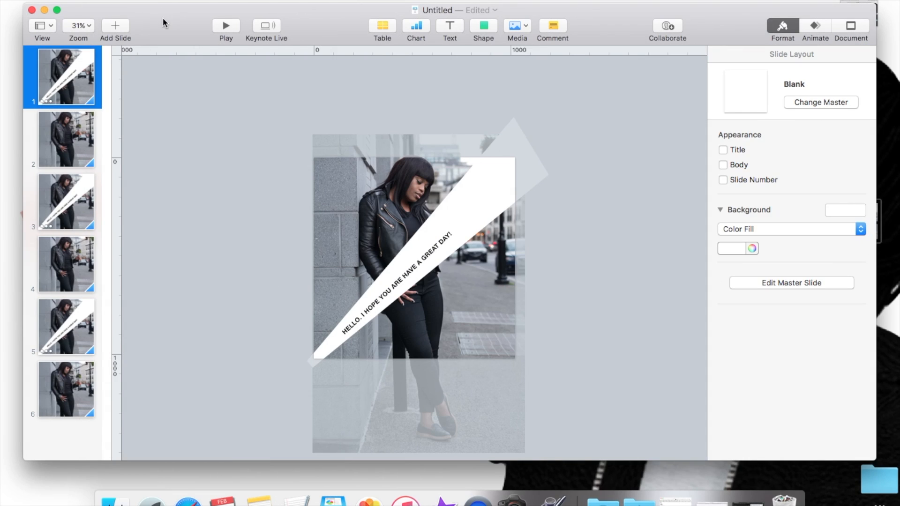
Step: Play the slideshow from slide 1 through to slide 5 and exit playback
{"action": "left_click", "coordinate": [227, 25]}
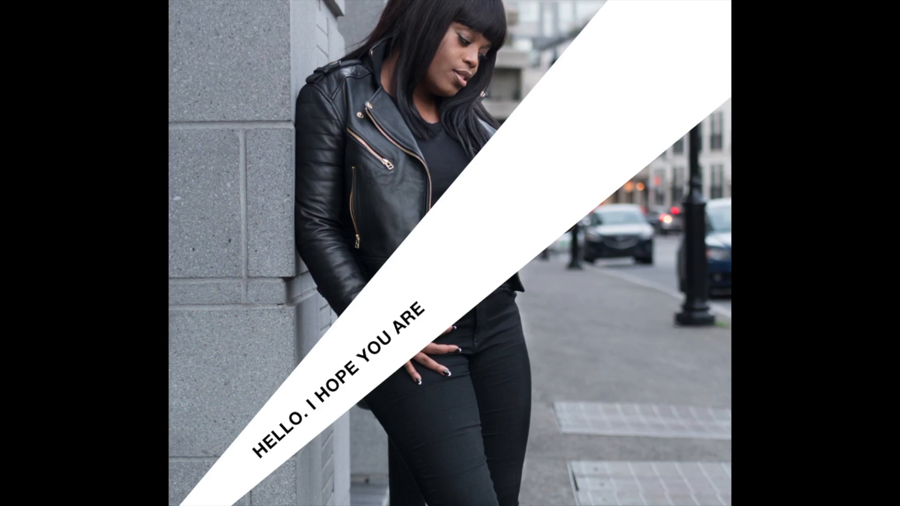
{"action": "key", "text": "Escape"}
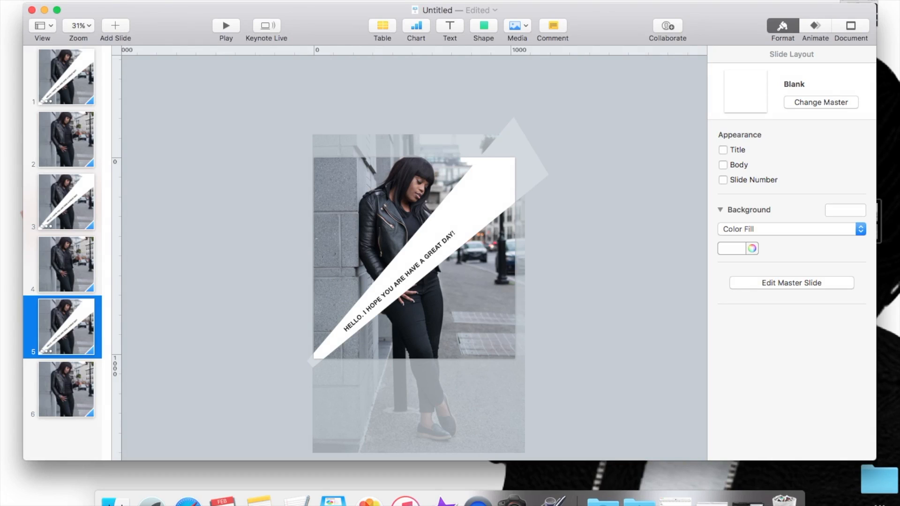
Step: Prepare a self-playing movie export of the presentation at 1080p resolution and cancel the export
{"action": "left_click", "coordinate": [90, 0]}
{"action": "left_click", "coordinate": [90, 0]}
{"action": "left_click", "coordinate": [90, 0]}
{"action": "mouse_move", "coordinate": [103, 109]}
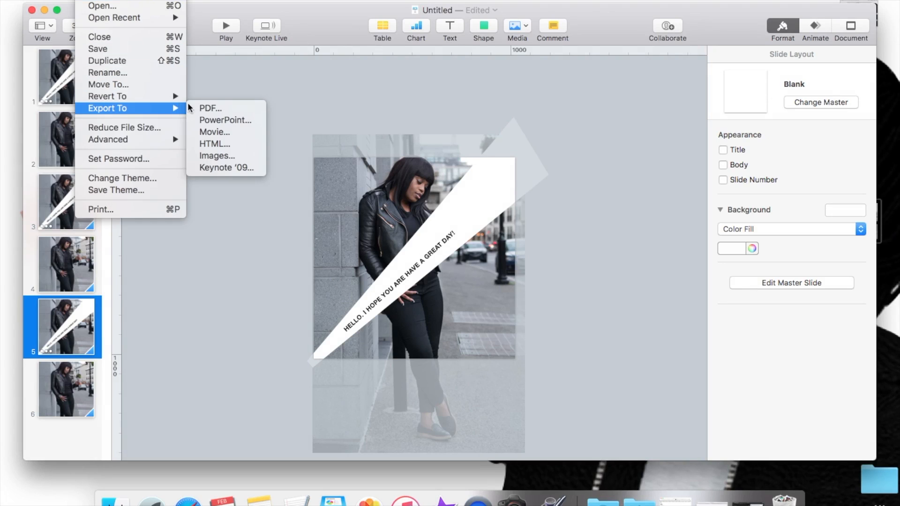
{"action": "left_click", "coordinate": [214, 123]}
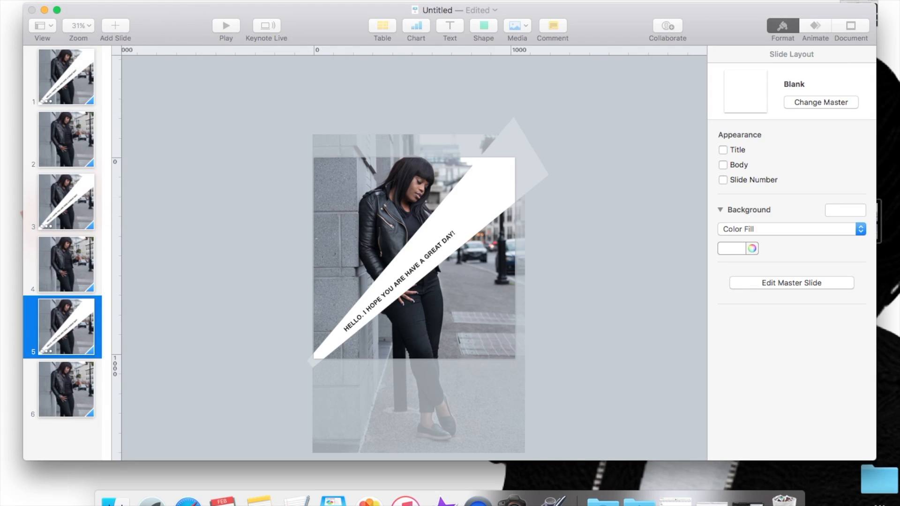
{"action": "left_click", "coordinate": [410, 91]}
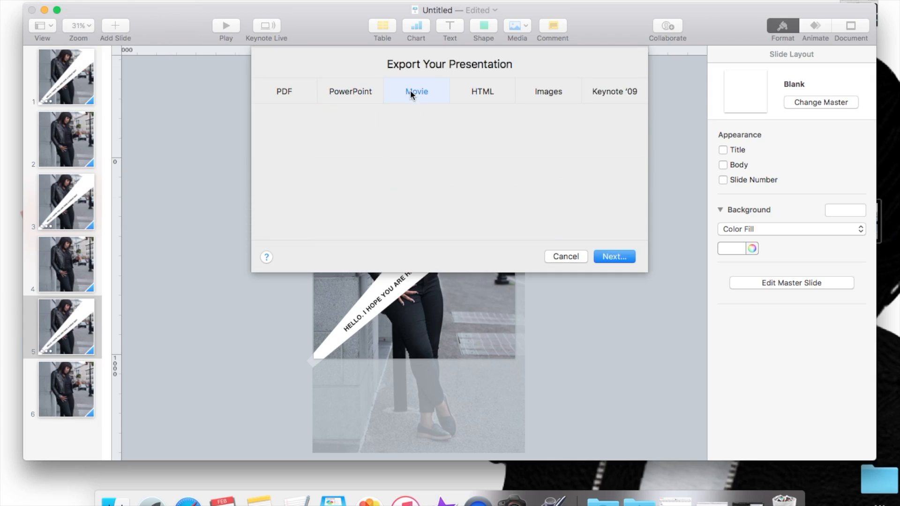
{"action": "left_click", "coordinate": [409, 200]}
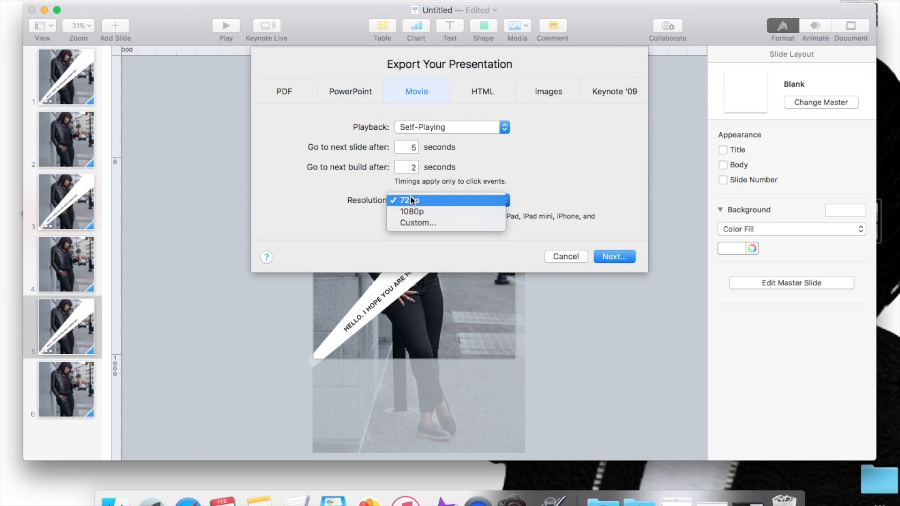
{"action": "left_click", "coordinate": [410, 211]}
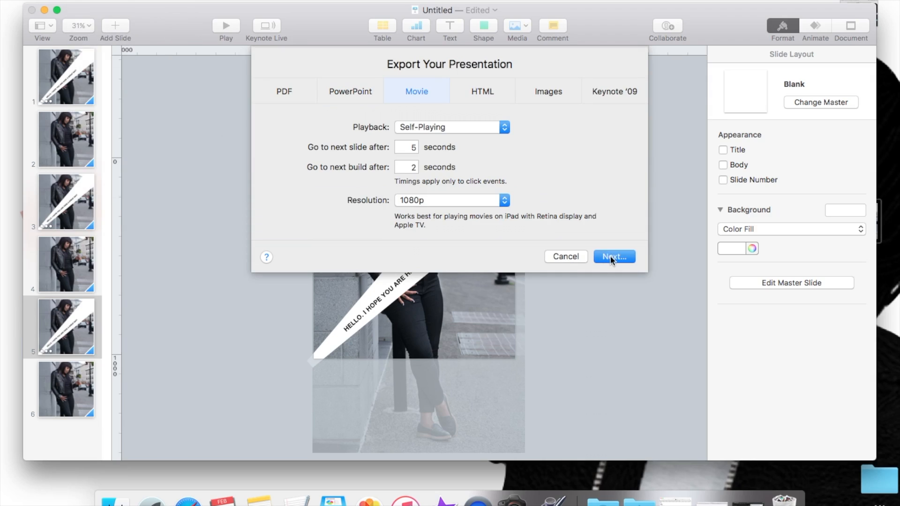
{"action": "left_click", "coordinate": [556, 254]}
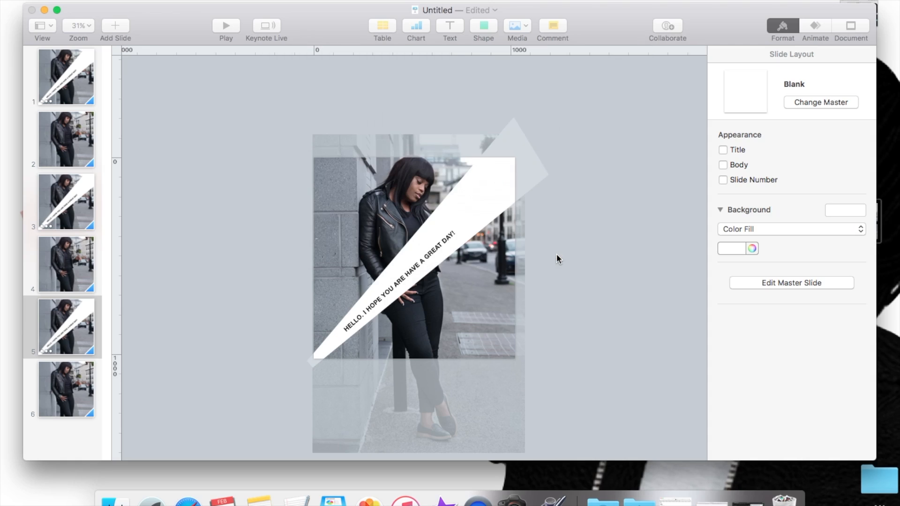
Step: Select slides 1 to 6 and paste six copies of the set after the last slide
{"action": "left_click", "coordinate": [54, 397]}
{"action": "left_click", "coordinate": [52, 192], "text": "shift"}
{"action": "left_click", "coordinate": [59, 81], "text": "shift"}
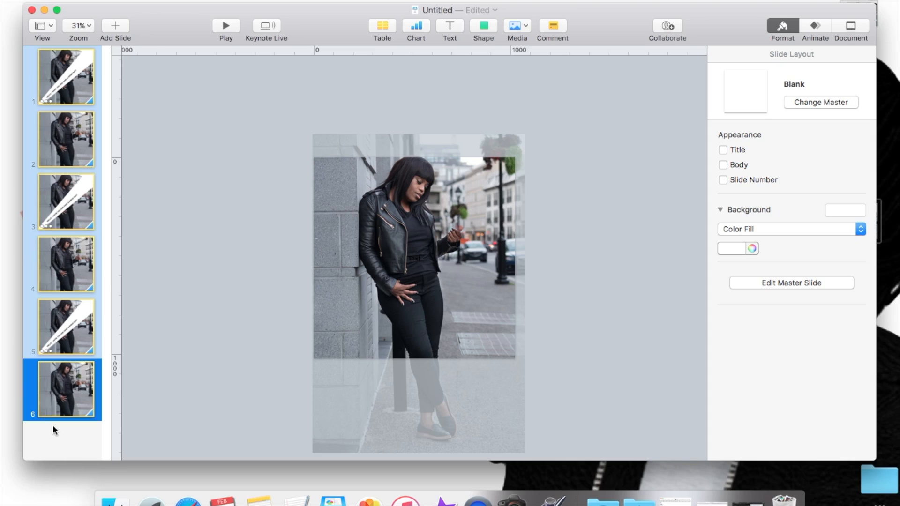
{"action": "key", "text": "super+v"}
{"action": "key", "text": "super+v"}
{"action": "key", "text": "super+v"}
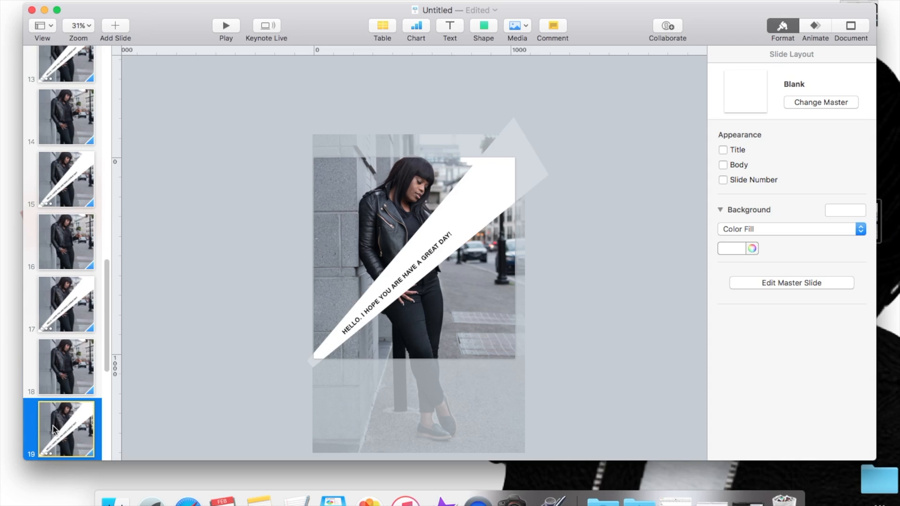
{"action": "key", "text": "super+v"}
{"action": "key", "text": "super+v"}
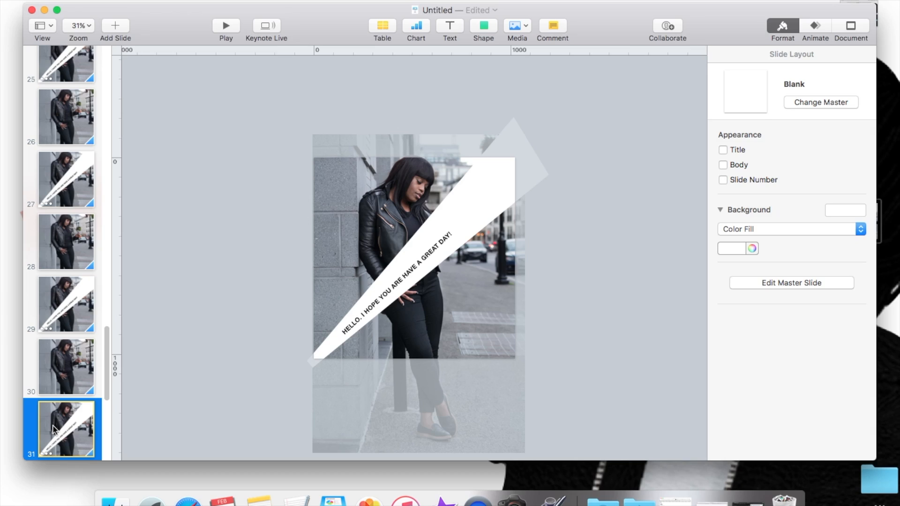
{"action": "key", "text": "super+v"}
Step: Play the extended slideshow from slide 1 through to slide 7 and exit playback
{"action": "left_click_drag", "start_coordinate": [104, 391], "coordinate": [111, 54]}
{"action": "left_click", "coordinate": [81, 75]}
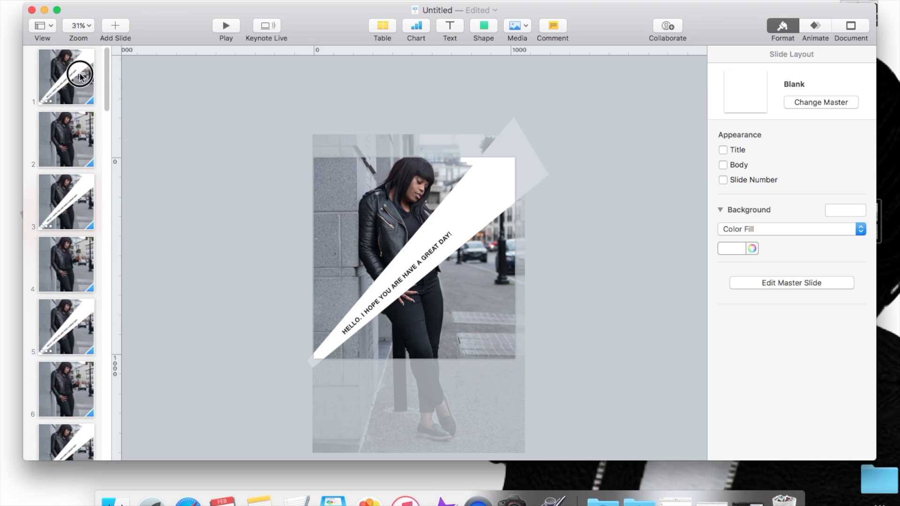
{"action": "left_click", "coordinate": [225, 26]}
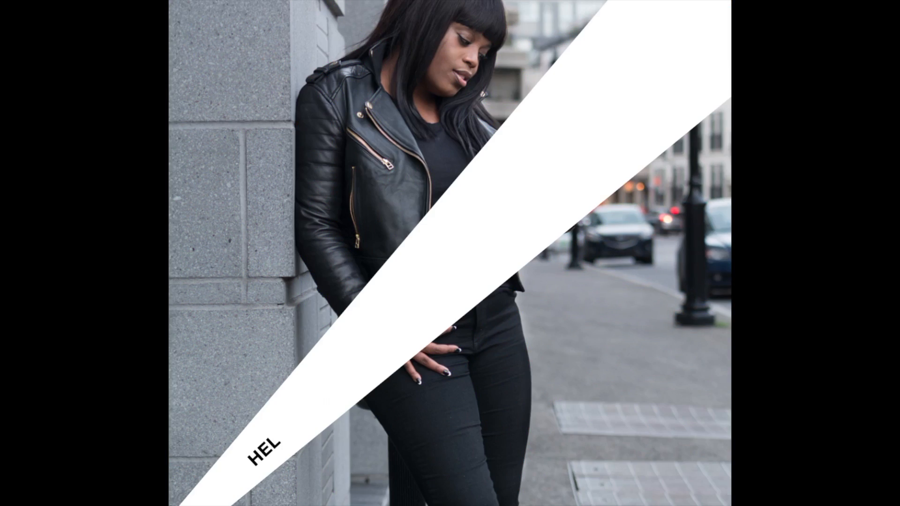
{"action": "key", "text": "Escape"}
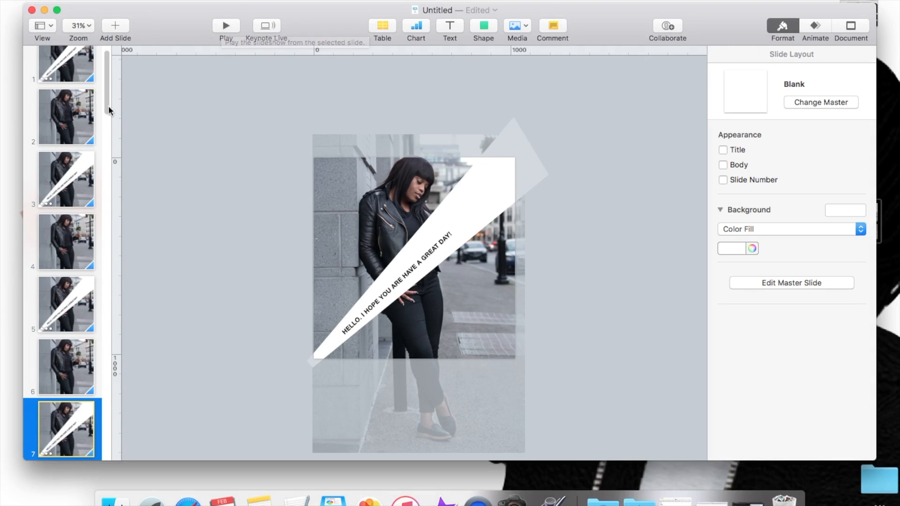
{"action": "left_click_drag", "start_coordinate": [107, 96], "coordinate": [107, 115]}
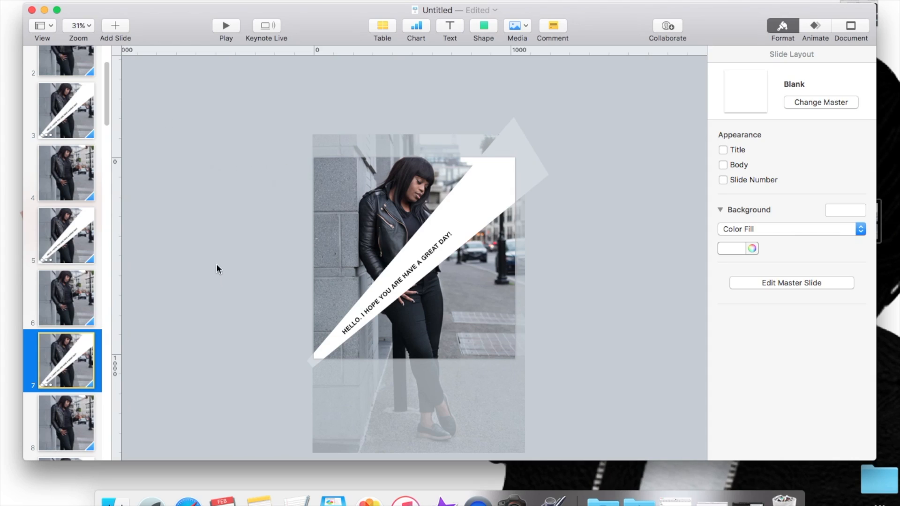
{"action": "left_click", "coordinate": [852, 26]}
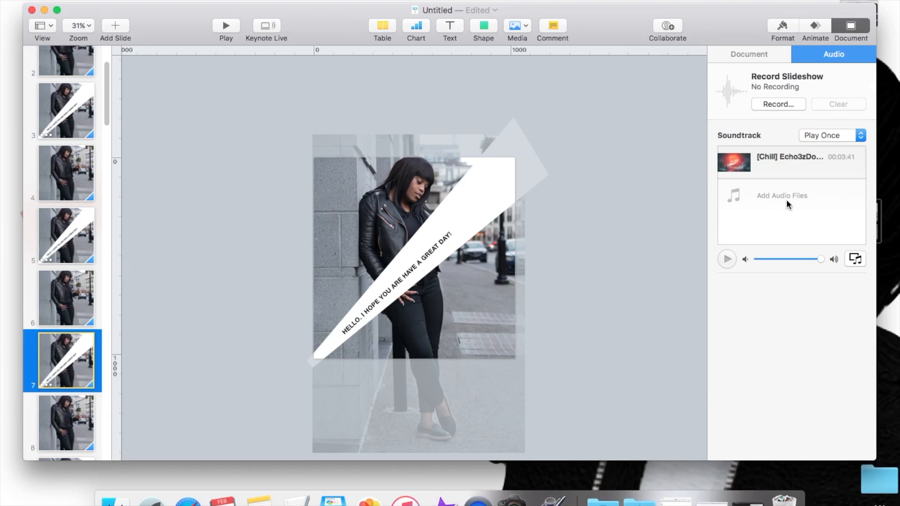
{"action": "left_click", "coordinate": [775, 105]}
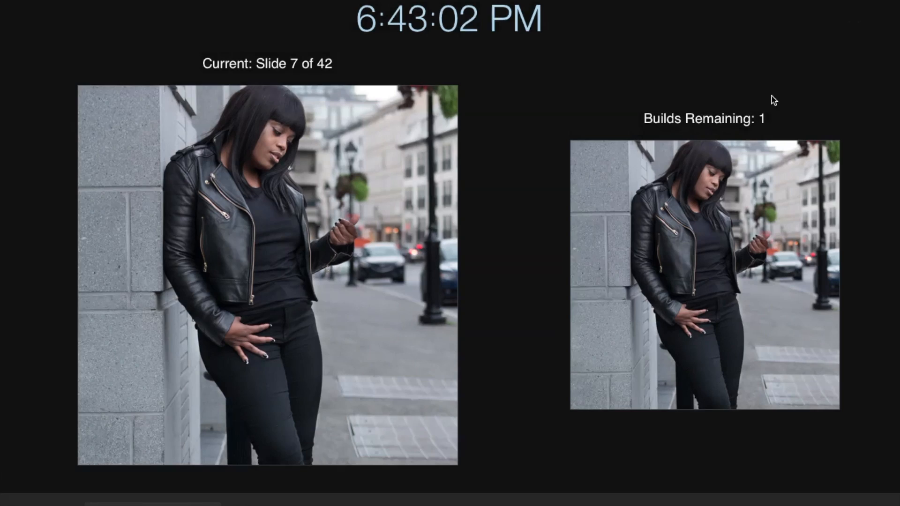
{"action": "key", "text": "Escape"}
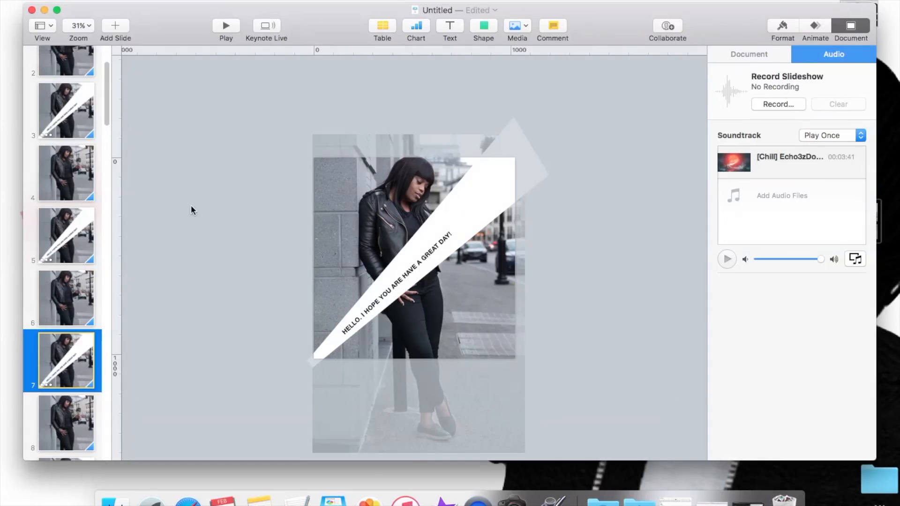
Step: Record the slideshow starting from slide 1, advance through the builds to slide 5, and stop the recording
{"action": "left_click", "coordinate": [101, 107]}
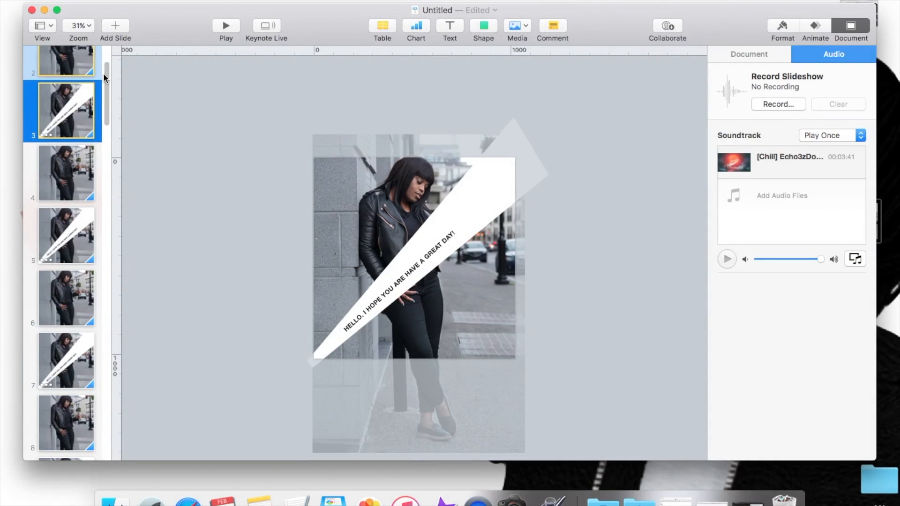
{"action": "scroll", "coordinate": [102, 78], "scroll_direction": "up", "scroll_amount": 3}
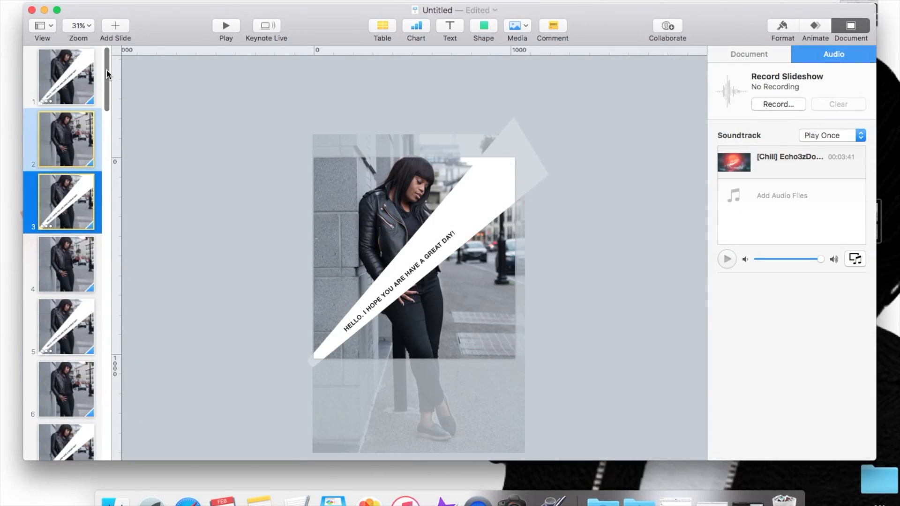
{"action": "left_click", "coordinate": [70, 87]}
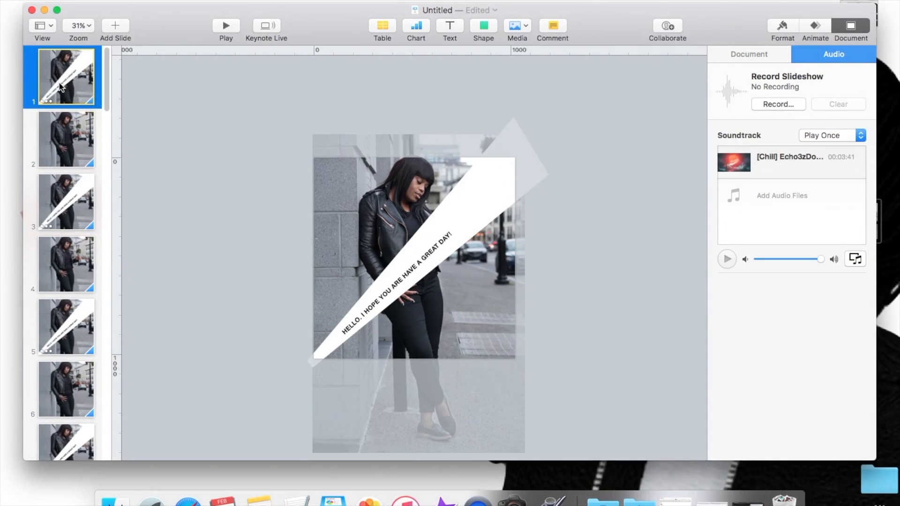
{"action": "left_click", "coordinate": [774, 106]}
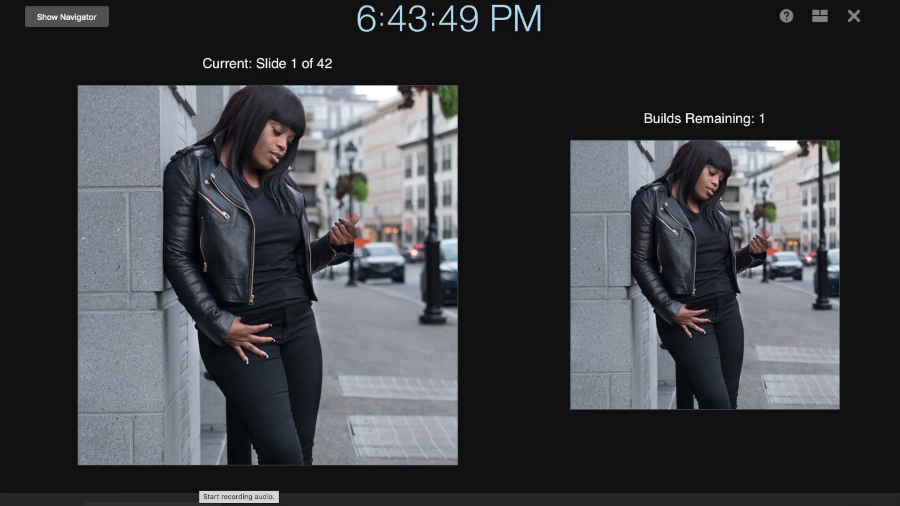
{"action": "left_click", "coordinate": [199, 503]}
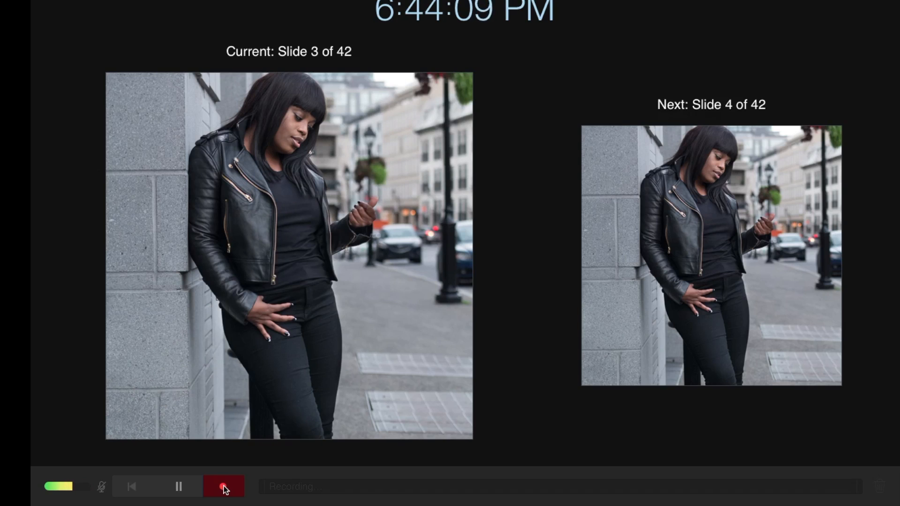
{"action": "key", "text": "Right"}
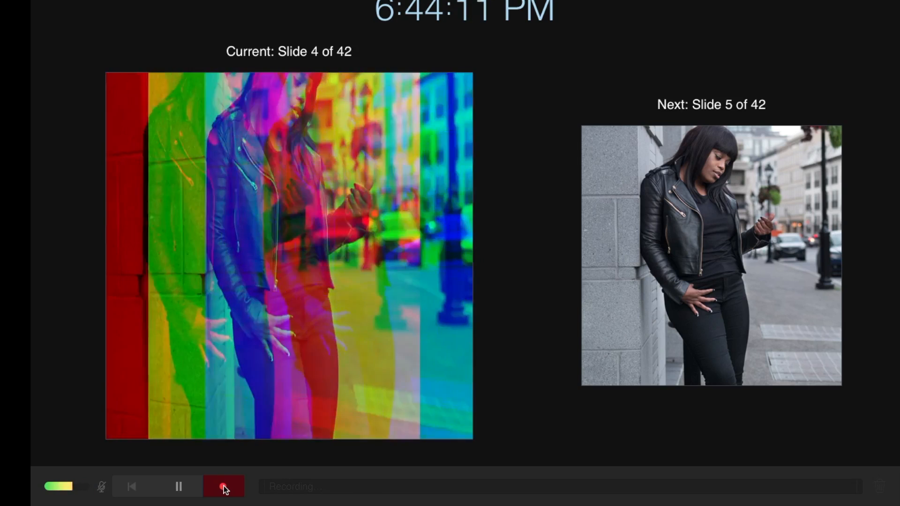
{"action": "key", "text": "Right"}
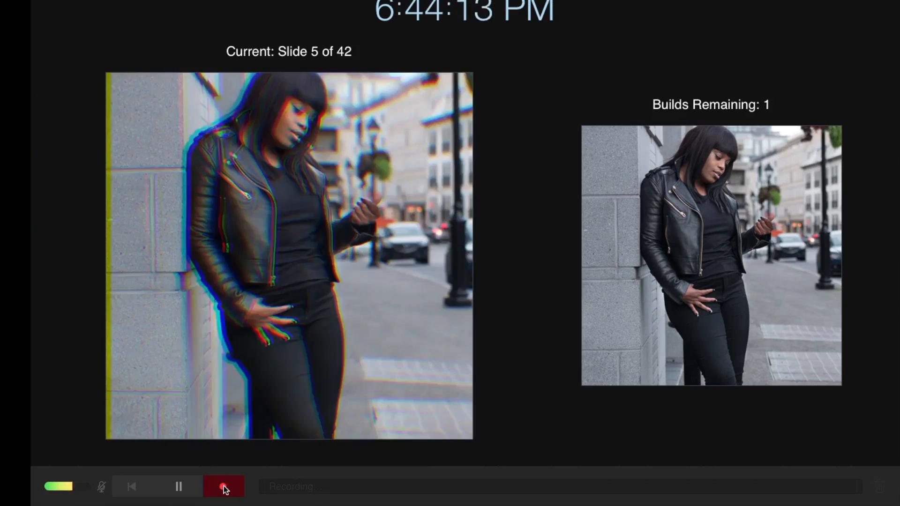
{"action": "key", "text": "Right"}
{"action": "left_click", "coordinate": [224, 488]}
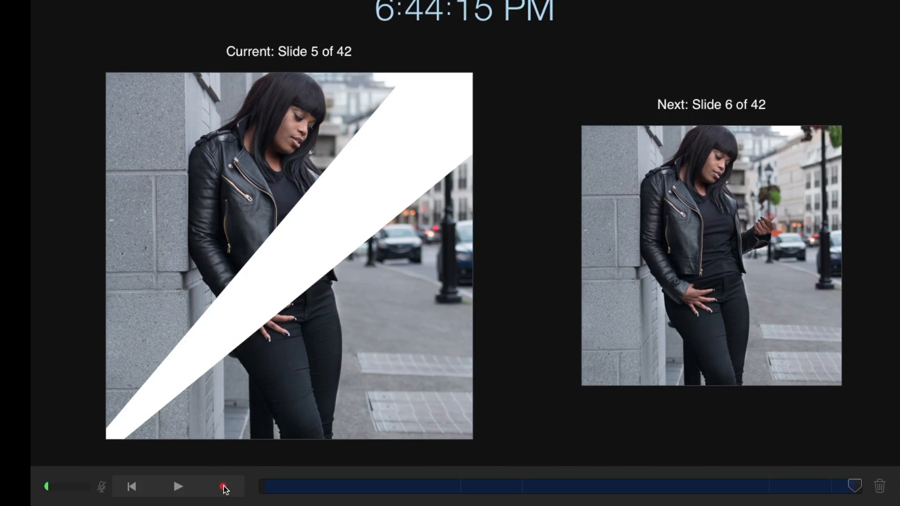
Step: Play back the new recording in the recording view and check the slideshow's playback options
{"action": "left_click", "coordinate": [178, 488]}
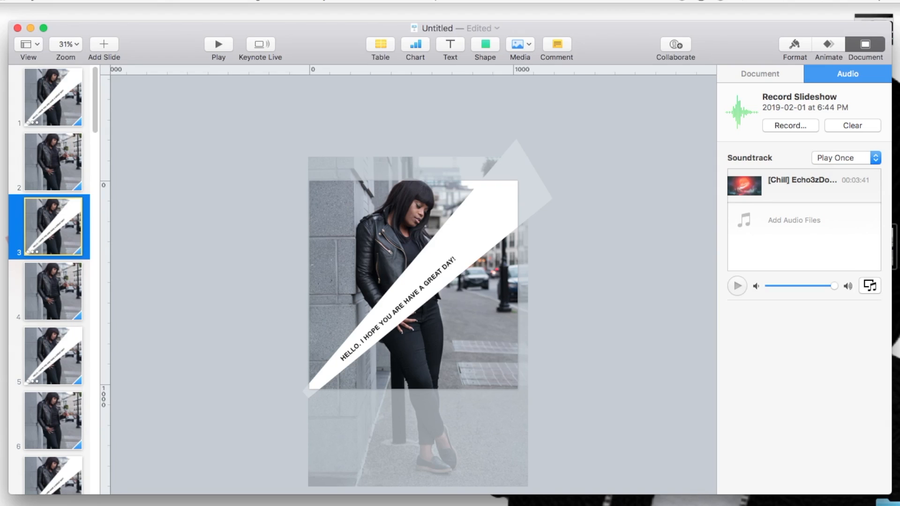
{"action": "left_click", "coordinate": [217, 45]}
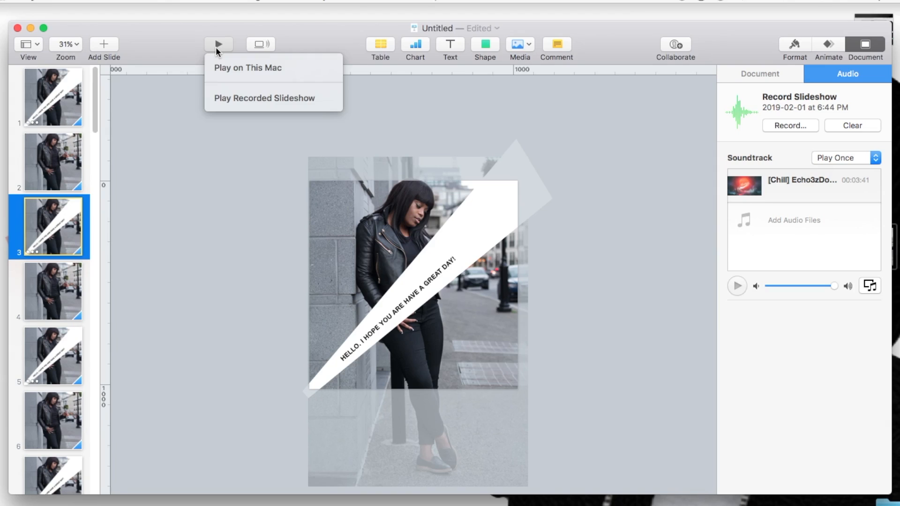
Step: Play the recorded slideshow starting from slide 1
{"action": "left_click", "coordinate": [178, 193]}
{"action": "left_click", "coordinate": [74, 100]}
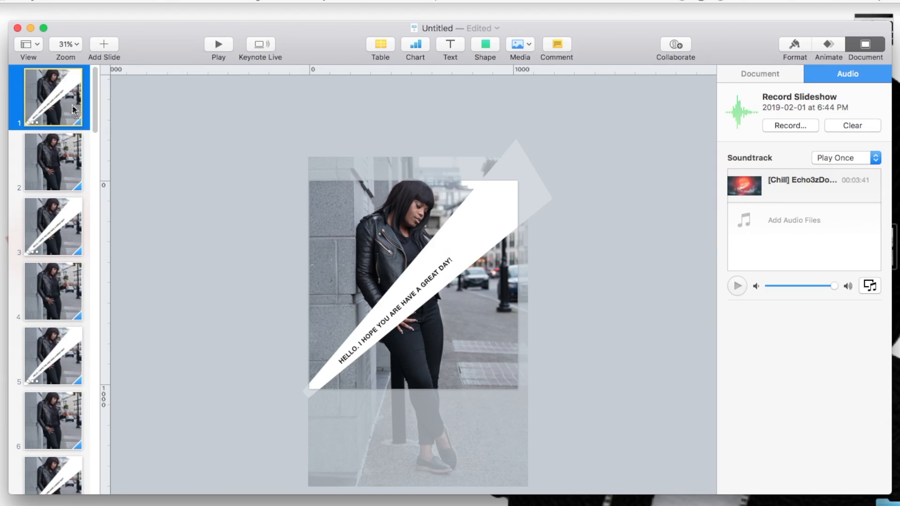
{"action": "left_click", "coordinate": [218, 44]}
{"action": "left_click", "coordinate": [238, 97]}
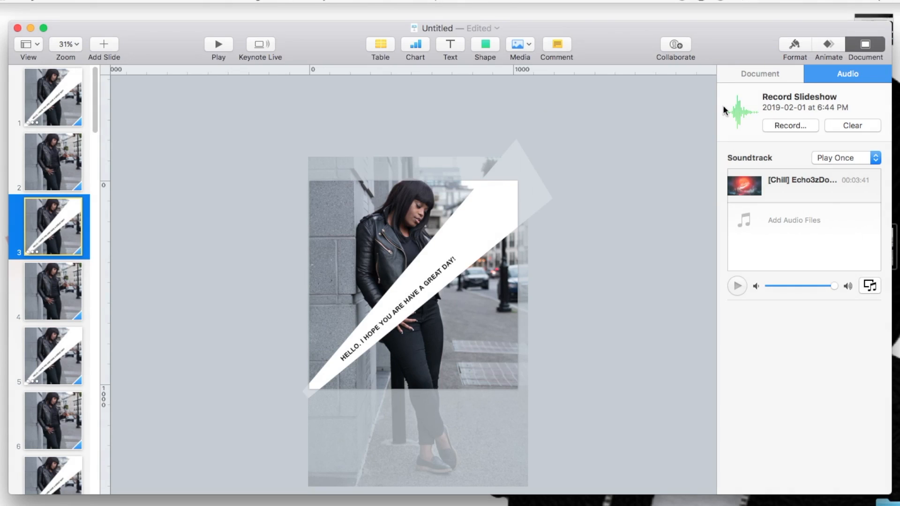
Step: Clear the slideshow recording and delete the audio file from the soundtrack
{"action": "left_click", "coordinate": [846, 123]}
{"action": "left_click", "coordinate": [532, 130]}
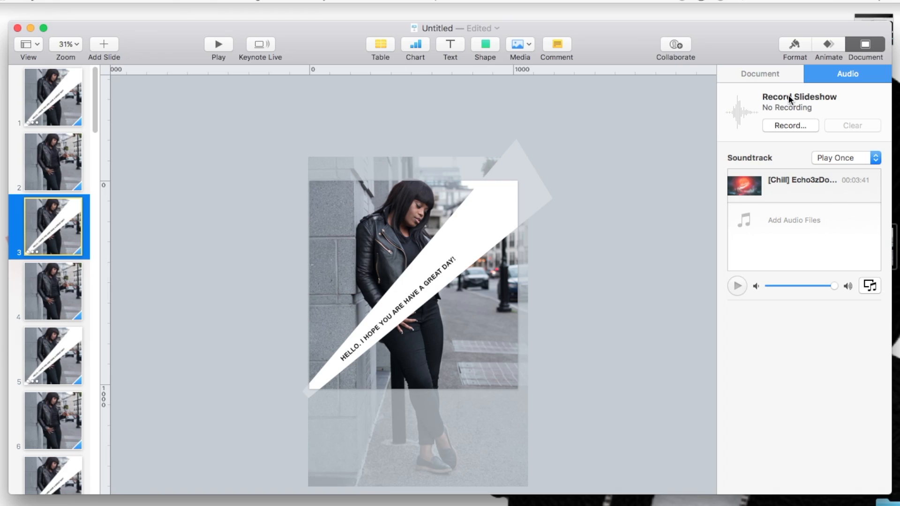
{"action": "left_click", "coordinate": [783, 183]}
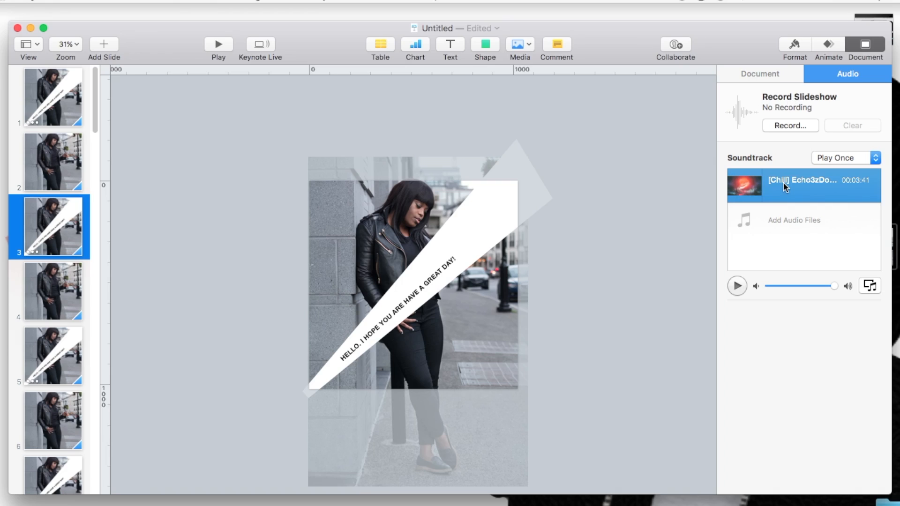
{"action": "key", "text": "Delete"}
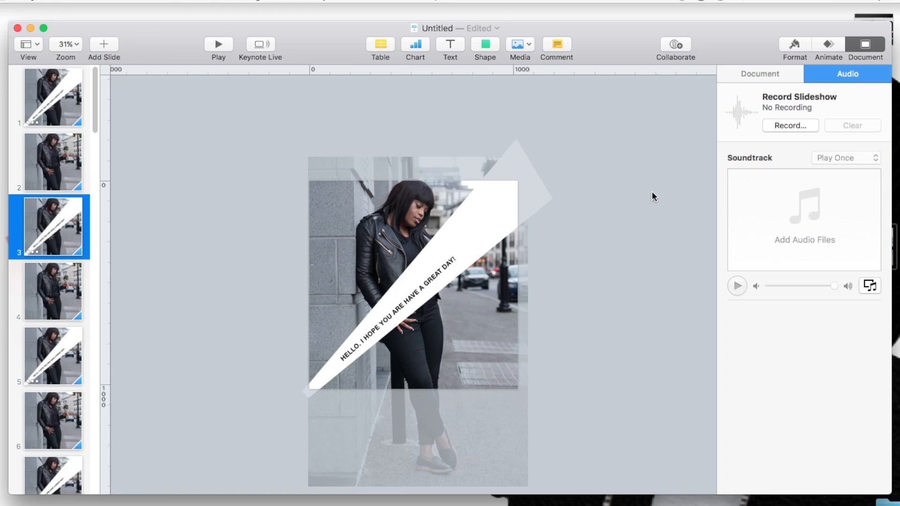
Step: Play the slideshow from slide 1 without the soundtrack and exit playback
{"action": "left_click", "coordinate": [27, 108]}
{"action": "left_click", "coordinate": [27, 107]}
{"action": "left_click", "coordinate": [219, 44]}
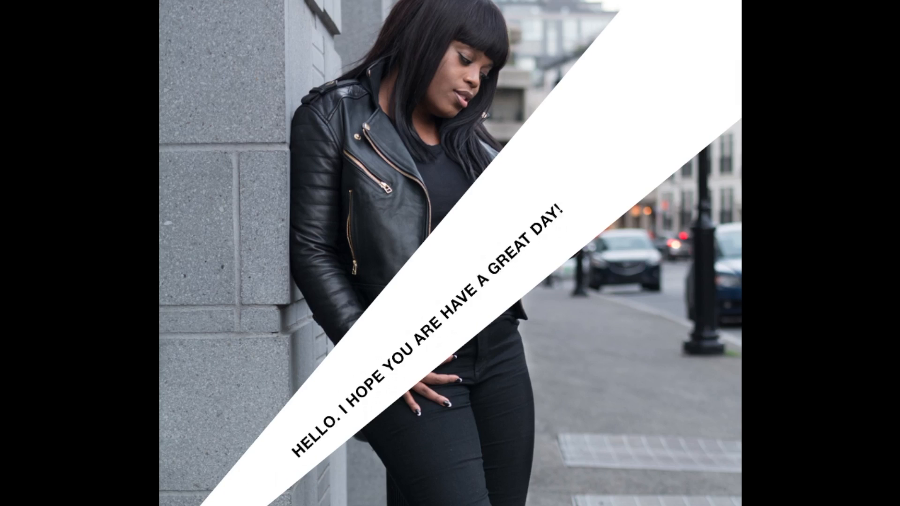
{"action": "key", "text": "Escape"}
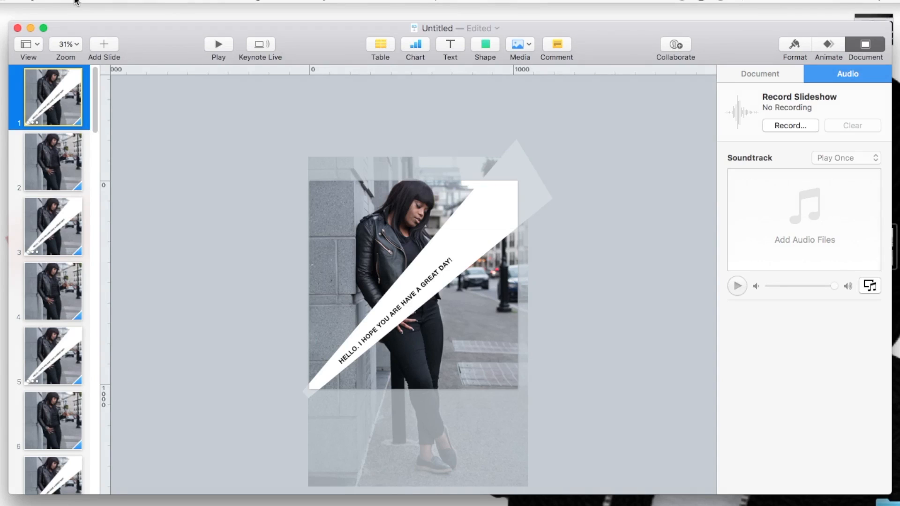
Step: Set the resolution to 1080p in the movie export settings, and cancel the export
{"action": "left_click", "coordinate": [78, 4]}
{"action": "mouse_move", "coordinate": [114, 132]}
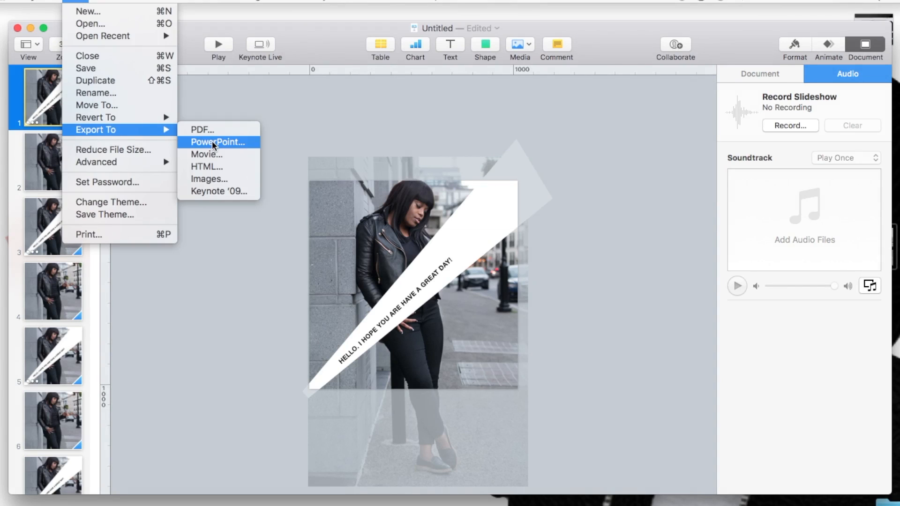
{"action": "left_click", "coordinate": [217, 156]}
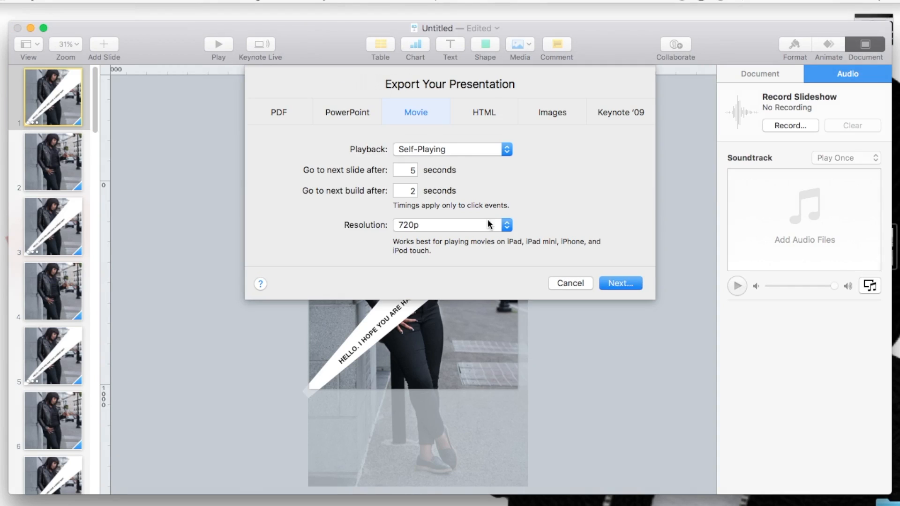
{"action": "left_click", "coordinate": [466, 232]}
{"action": "left_click", "coordinate": [465, 234]}
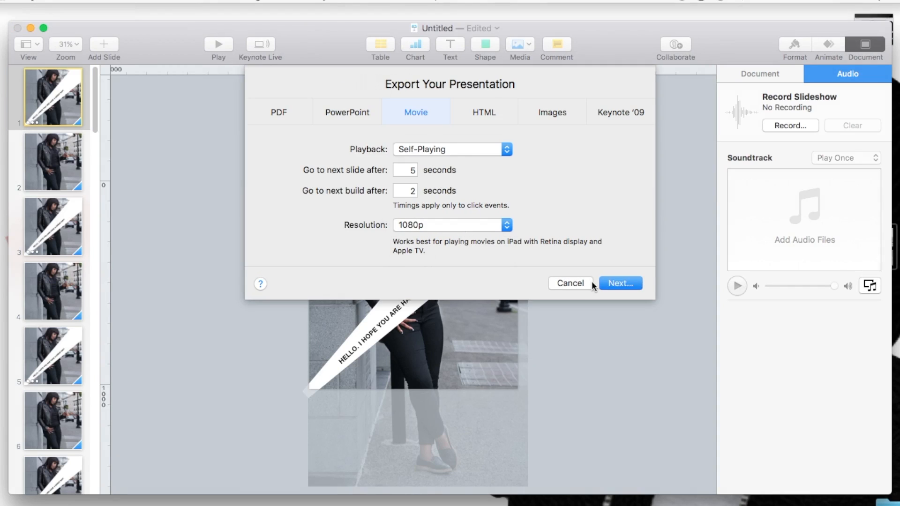
{"action": "left_click", "coordinate": [576, 283]}
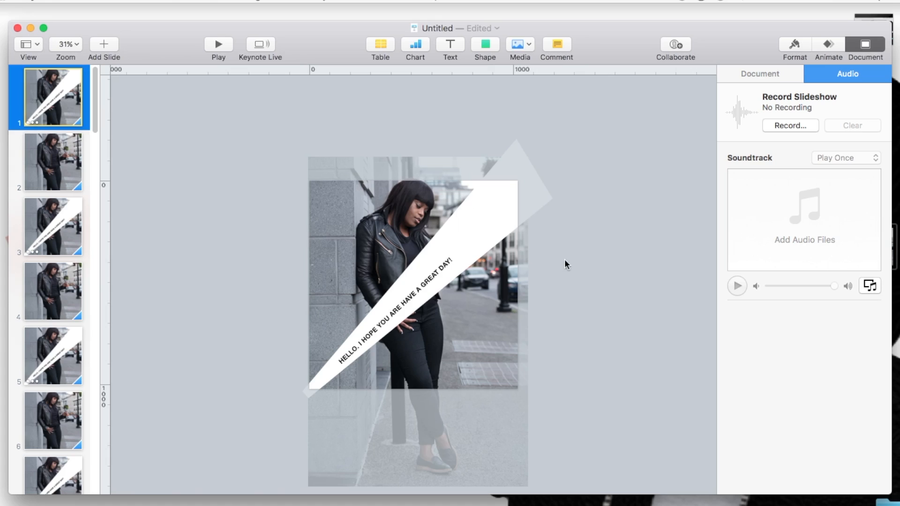